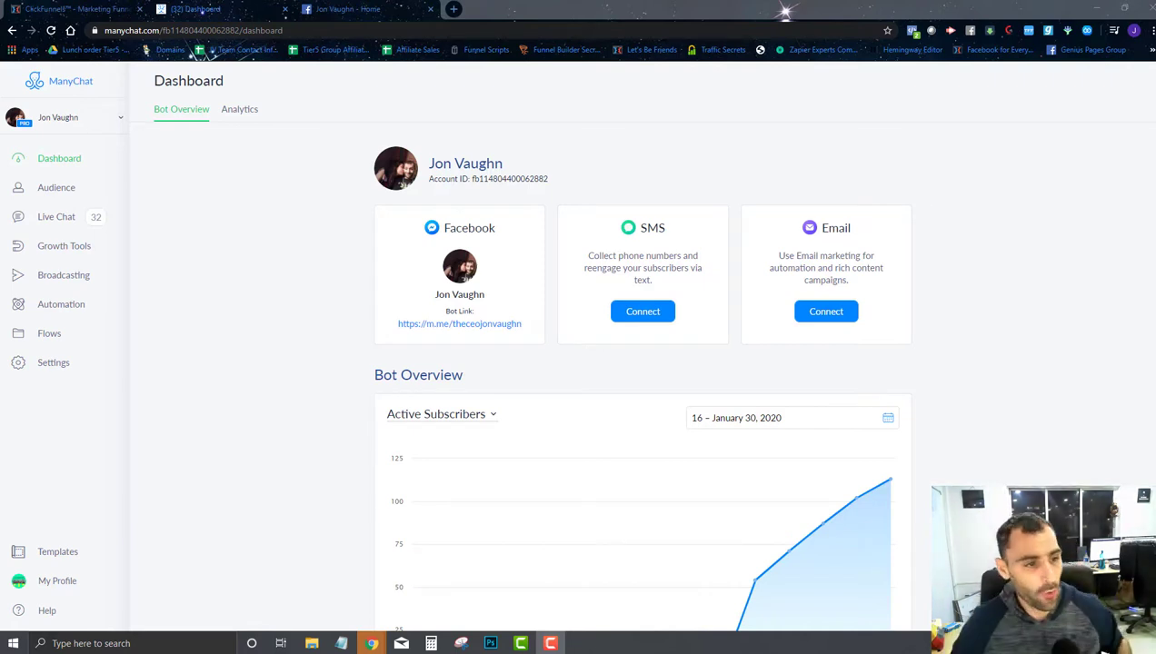
# Step: Start a new flow named 'Social Selling Request Password' from the Flows list
pyautogui.click(73, 338)
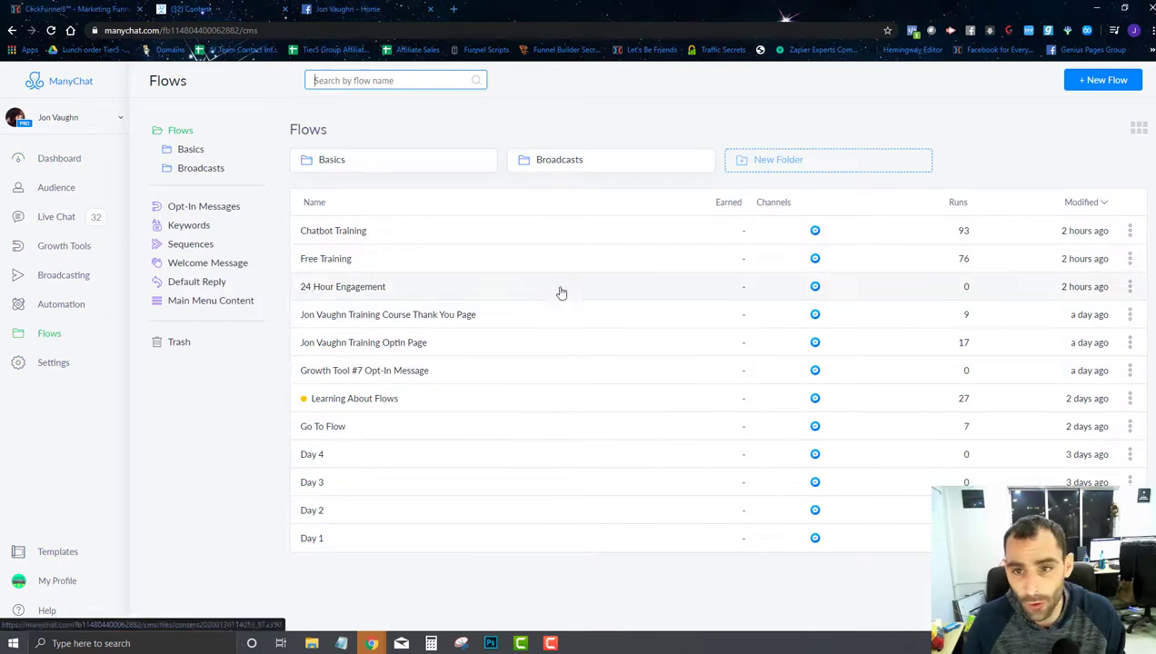
pyautogui.click(1085, 88)
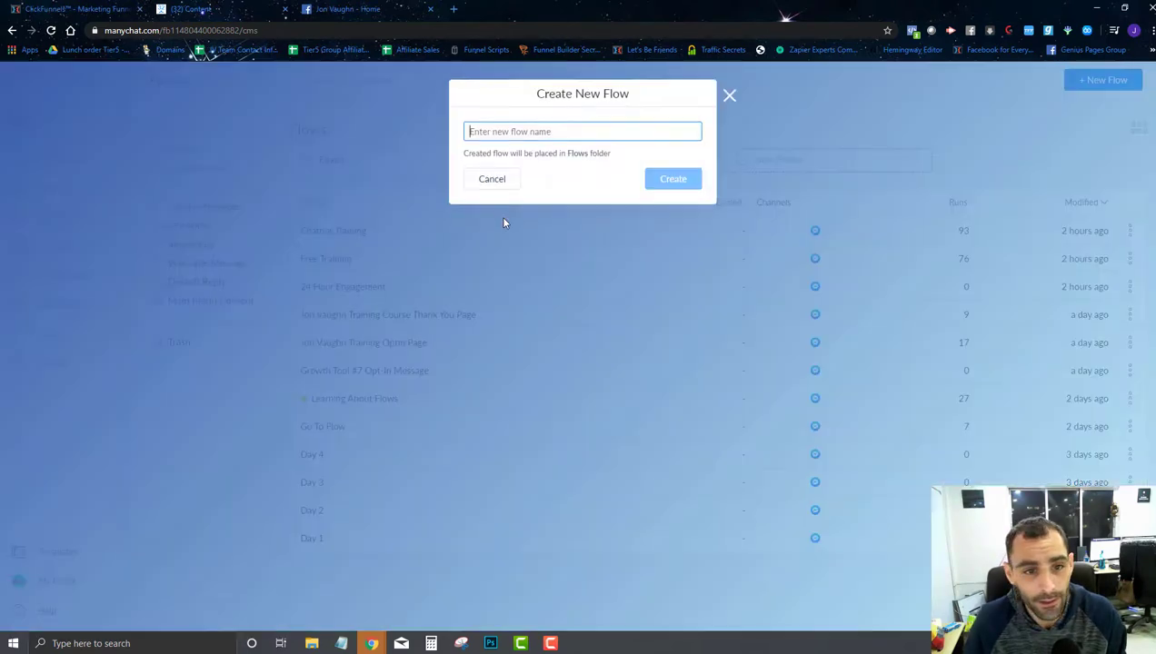
pyautogui.write('S')
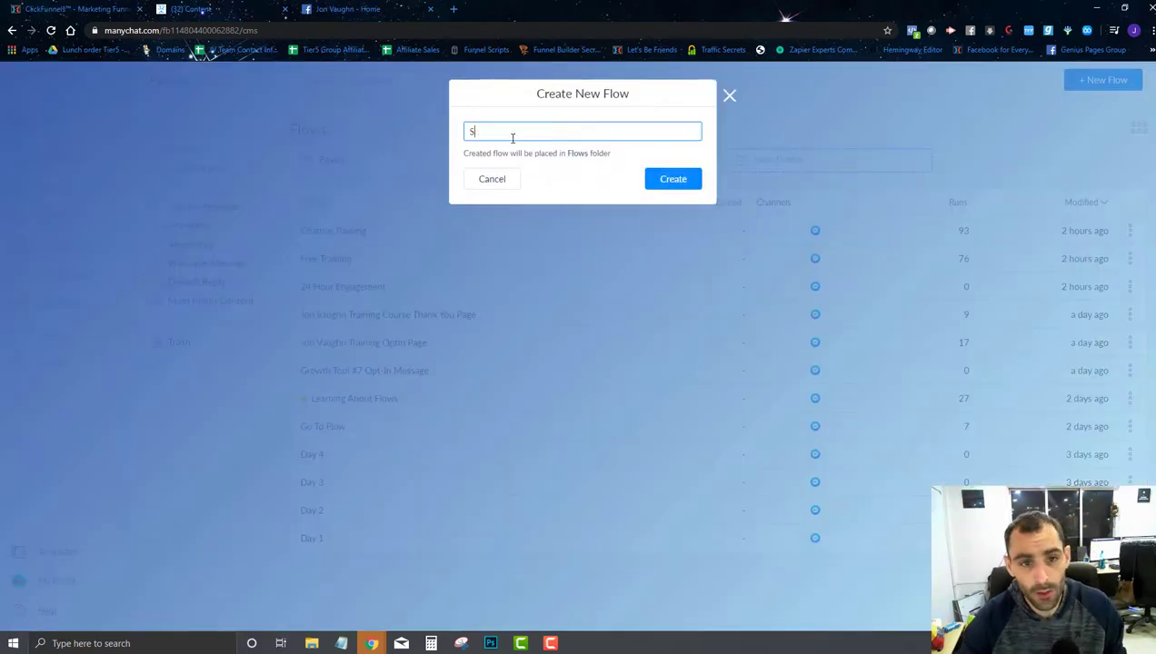
pyautogui.write('ocial Selling Request Password')
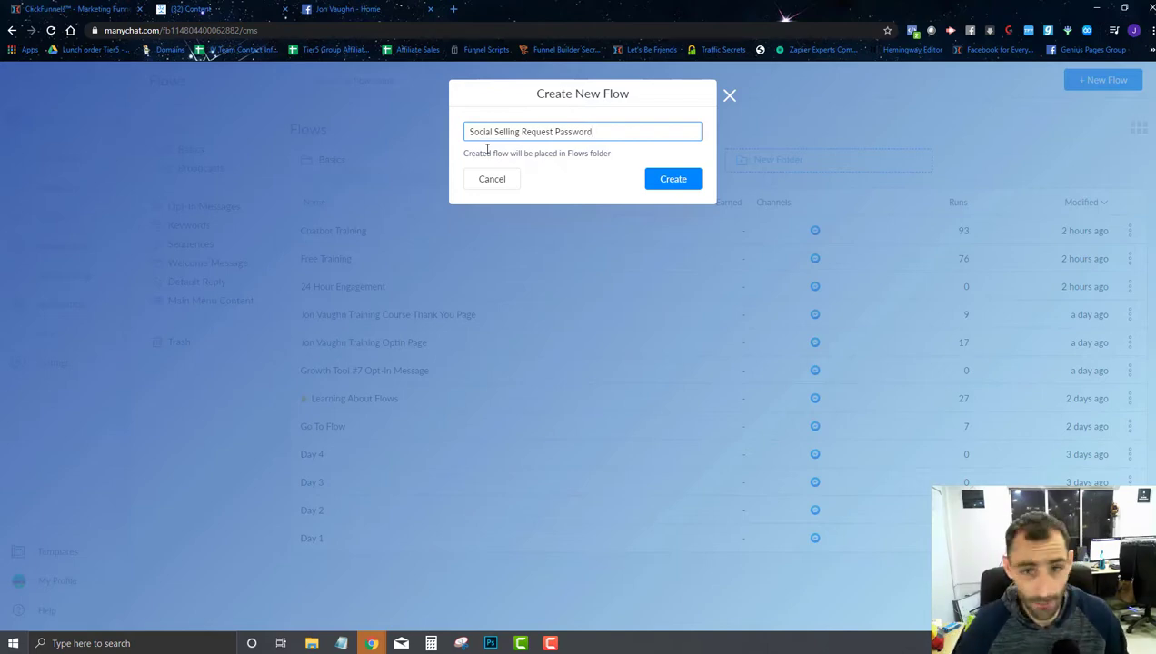
# Step: Create the flow and set the starting message's content type to Other
pyautogui.click(646, 187)
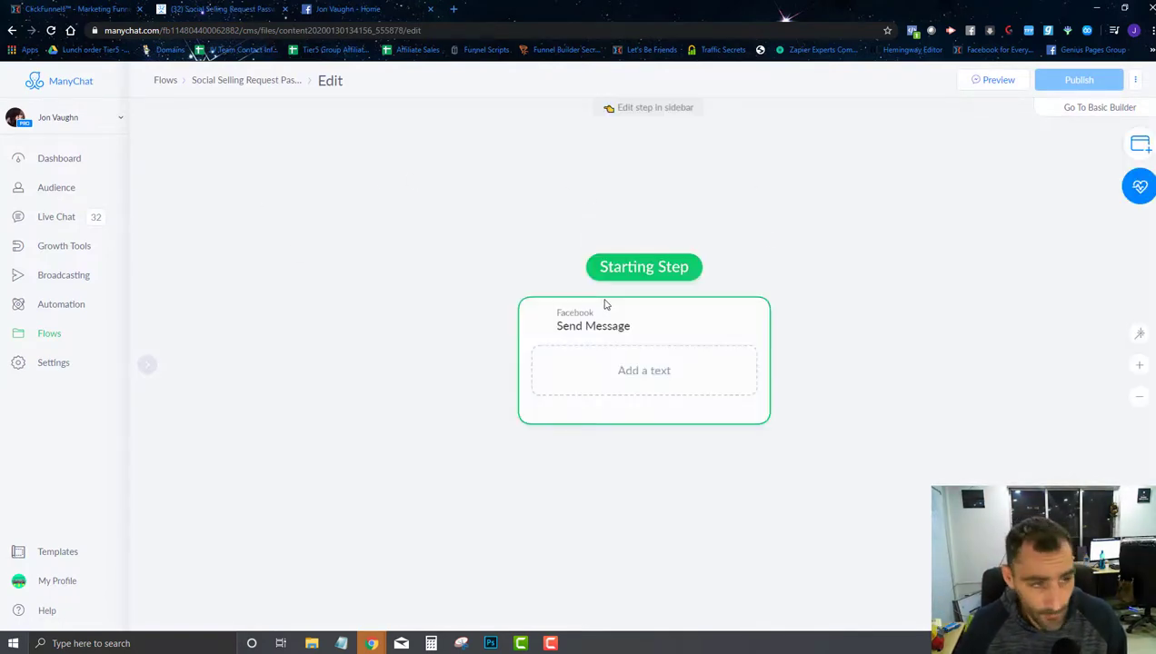
pyautogui.moveTo(650, 339); pyautogui.dragTo(587, 272)
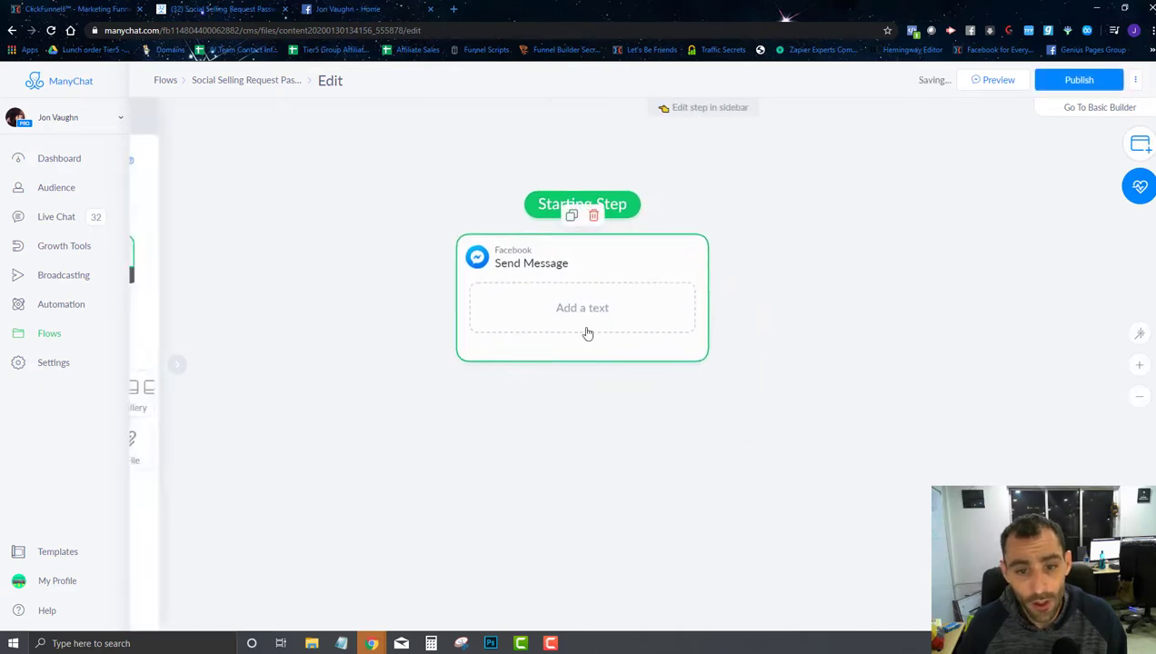
pyautogui.click(585, 327)
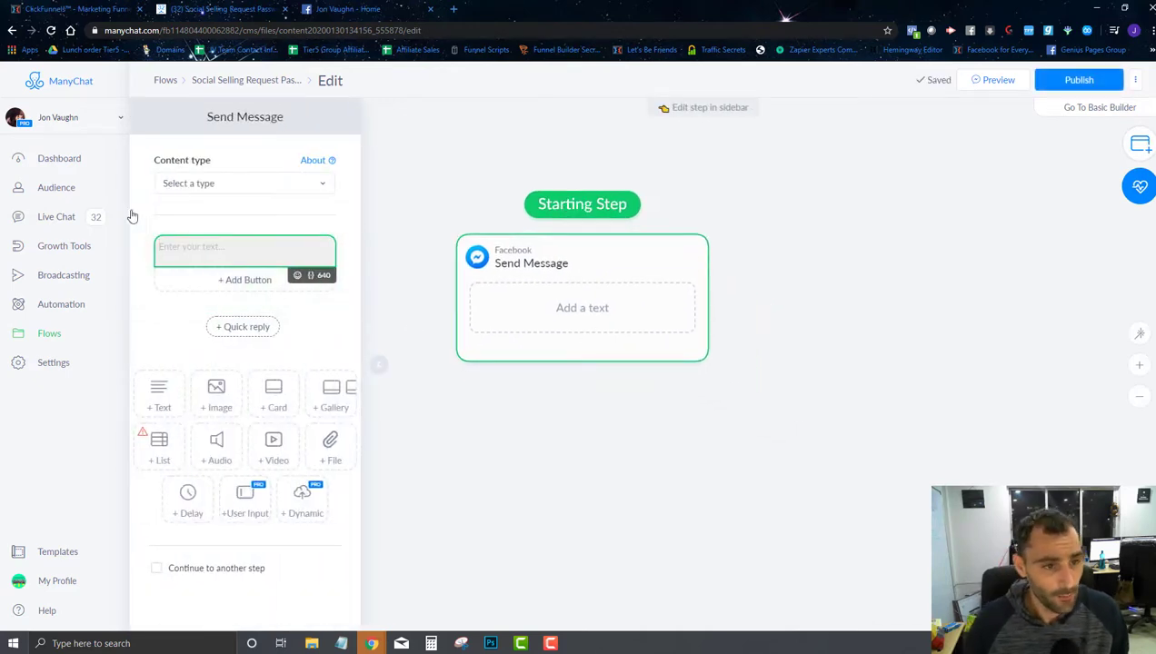
pyautogui.click(204, 188)
pyautogui.click(203, 285)
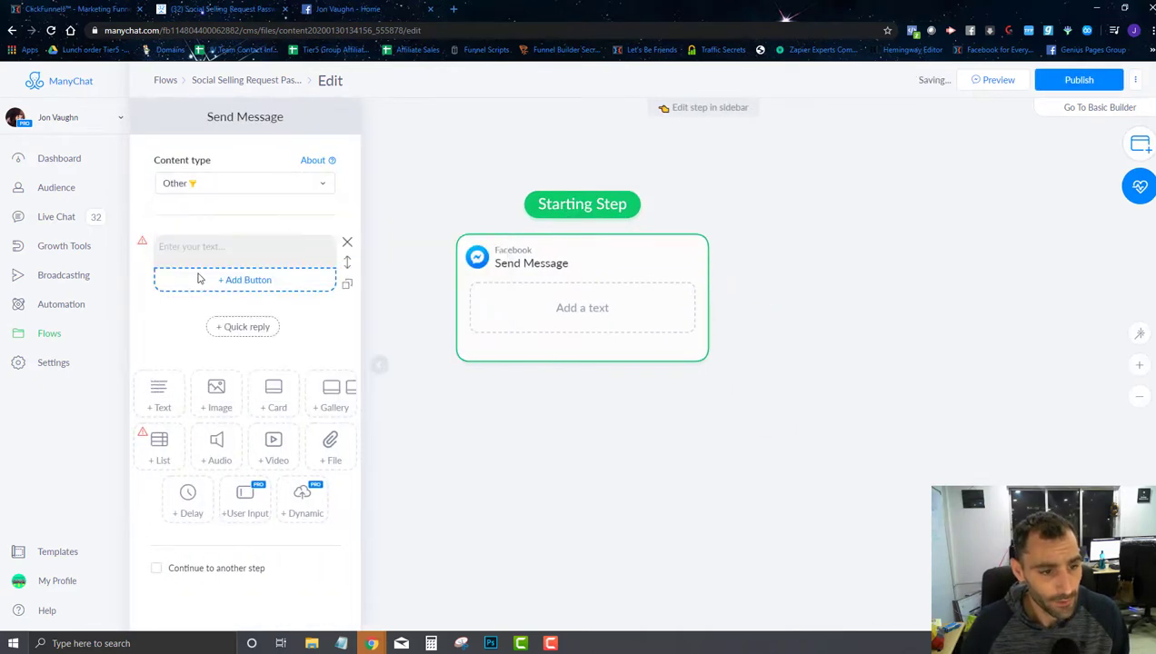
# Step: Write the private Facebook group message, ending with 'Let's get you that password.'
pyautogui.click(192, 247)
pyautogui.write('So you want to get')
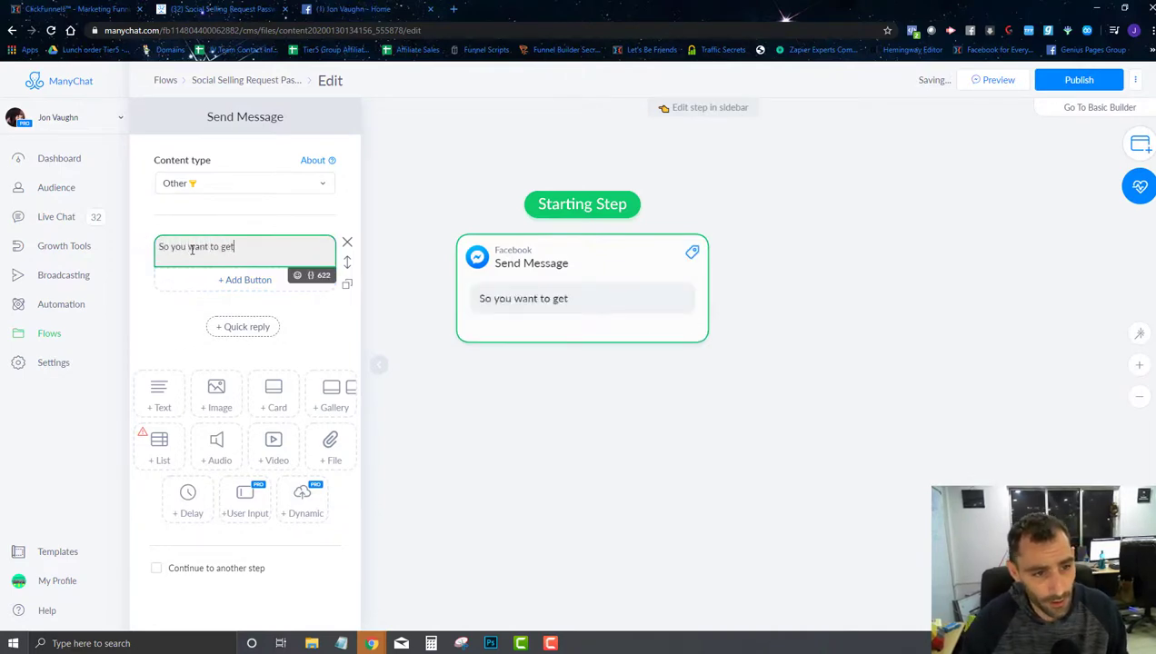
pyautogui.write(' insdie m')
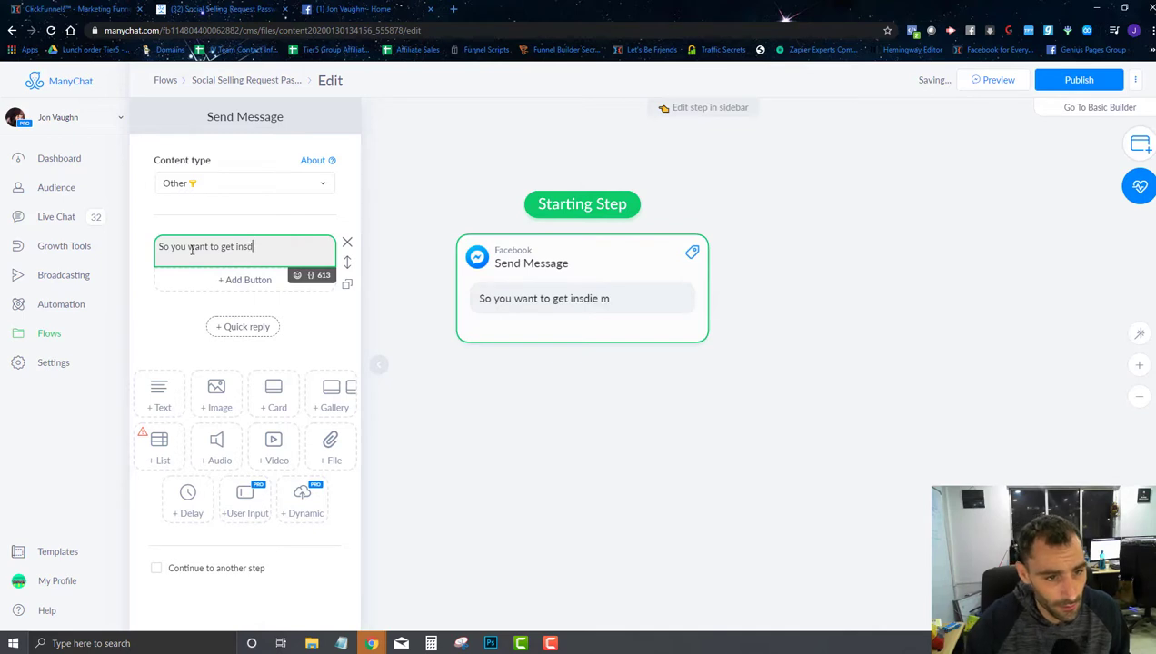
pyautogui.press('BackSpace')
pyautogui.write('ide my pri')
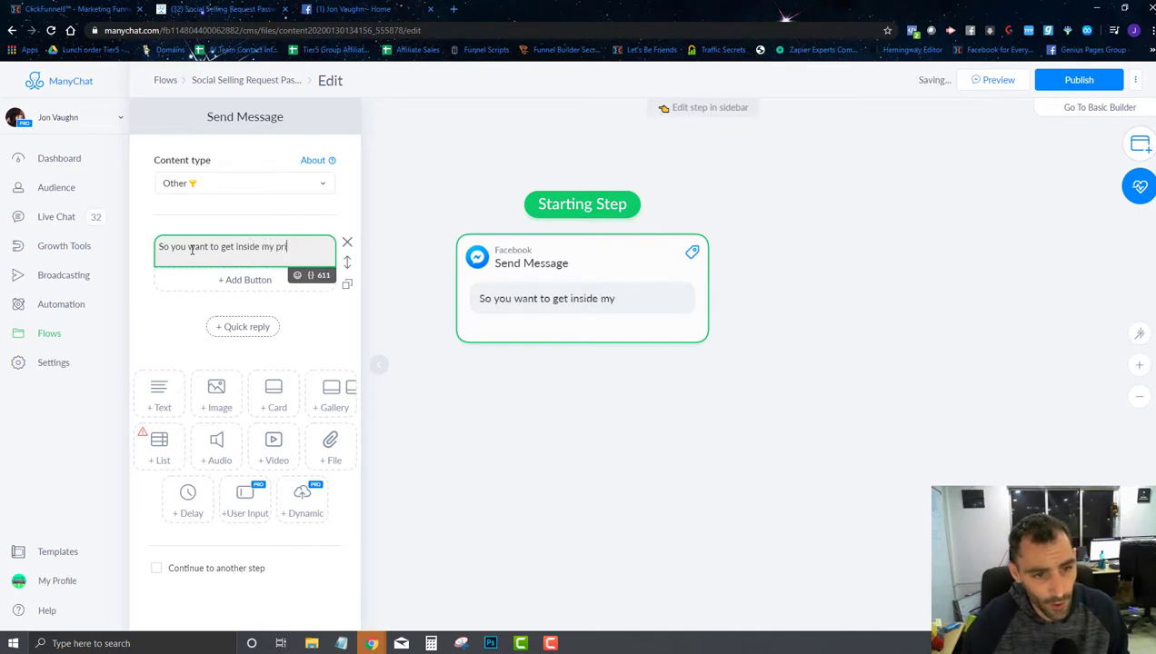
pyautogui.write('vate face')
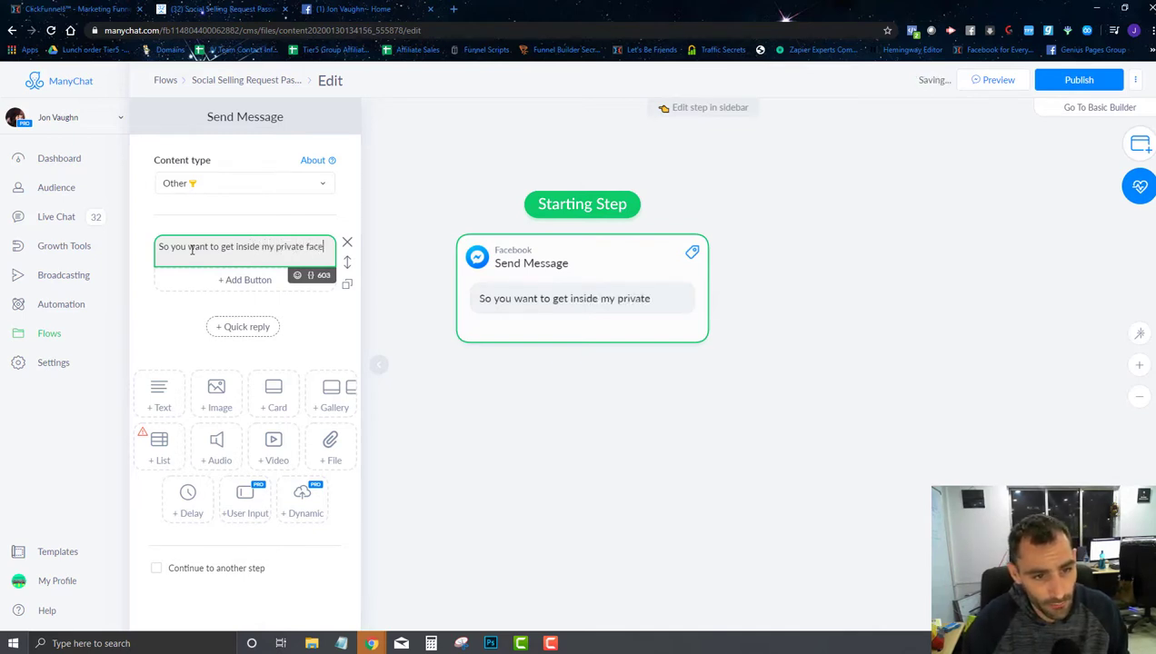
pyautogui.write('book group where')
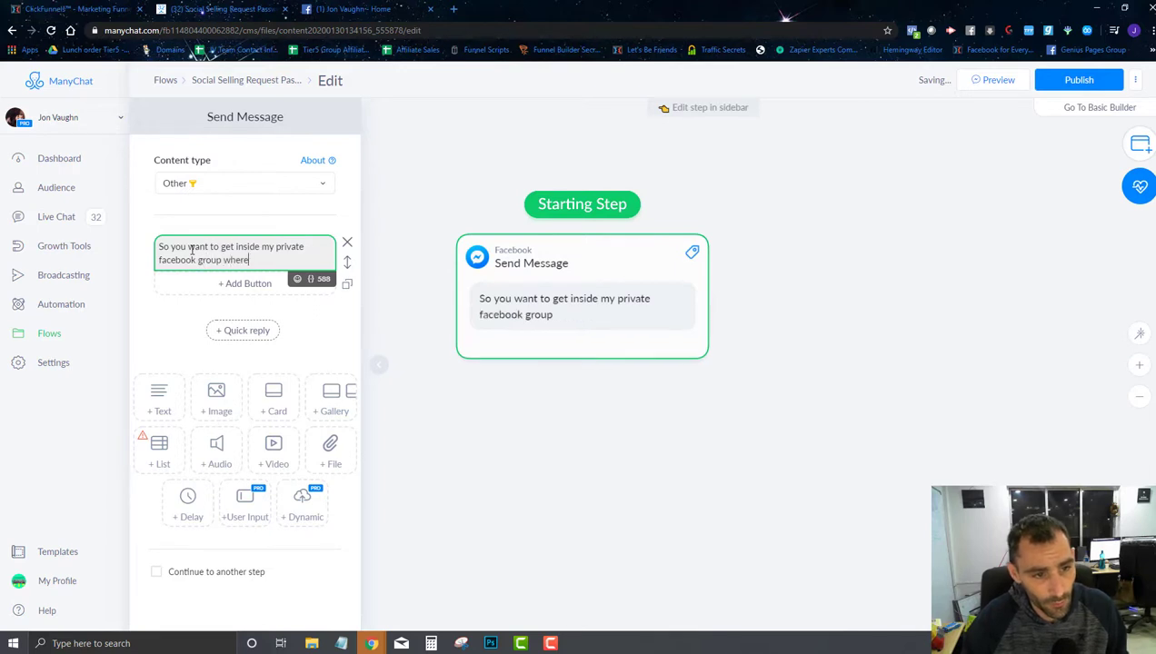
pyautogui.write(' I teach you how')
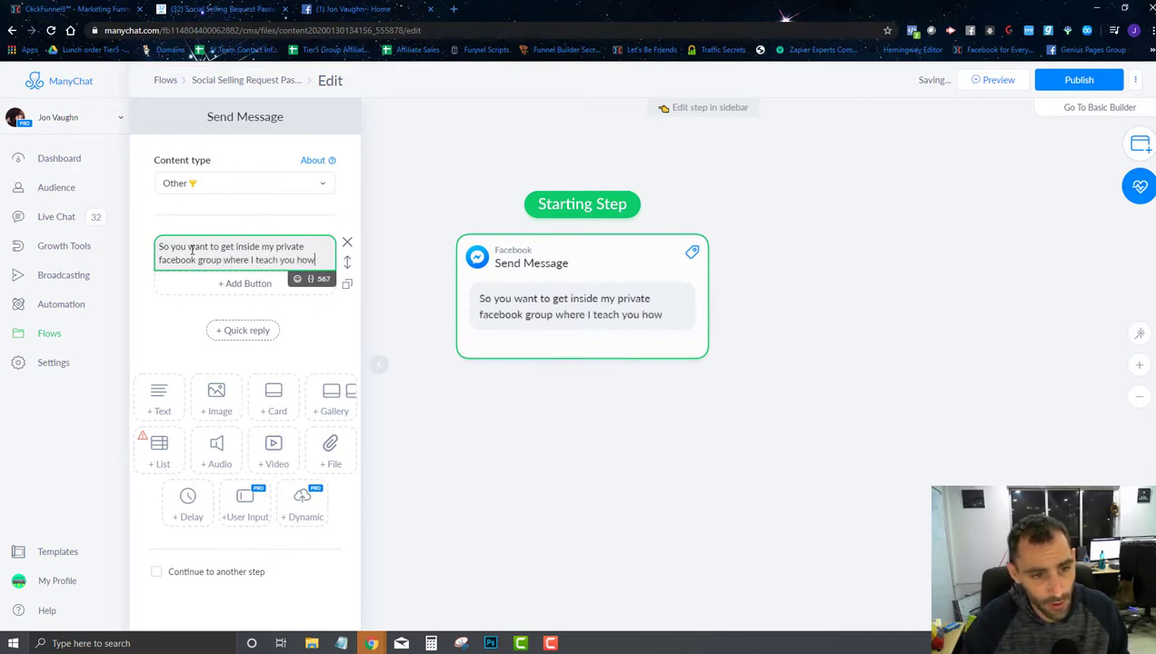
pyautogui.write(' I personally ma')
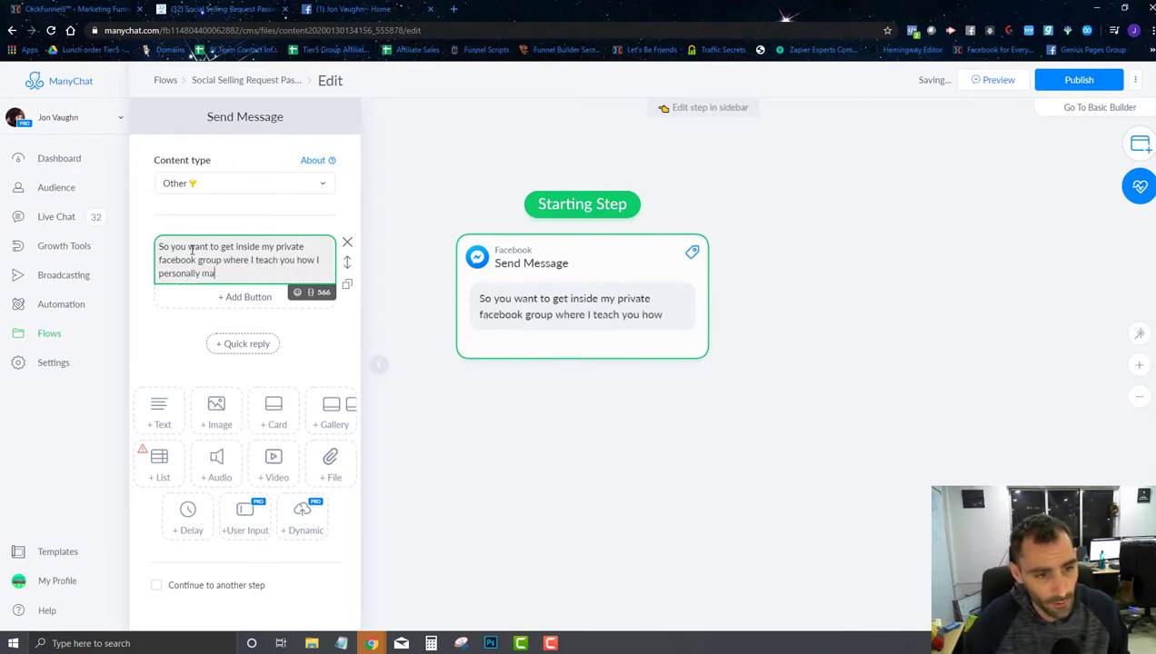
pyautogui.write('ke over $50')
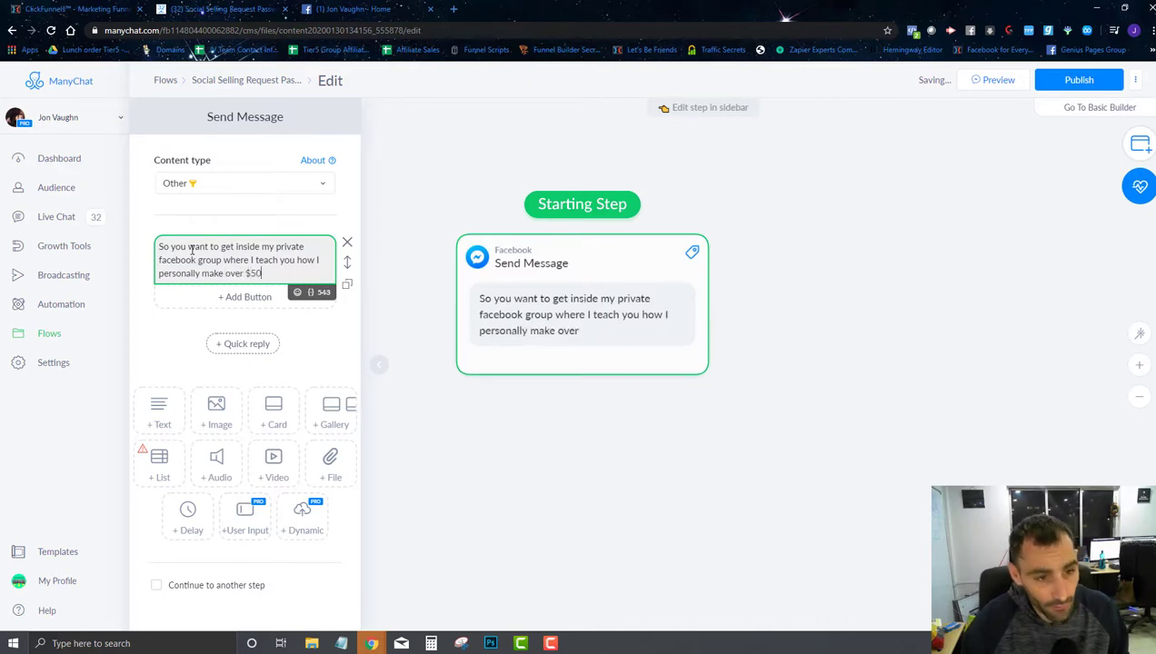
pyautogui.write(',000/mont')
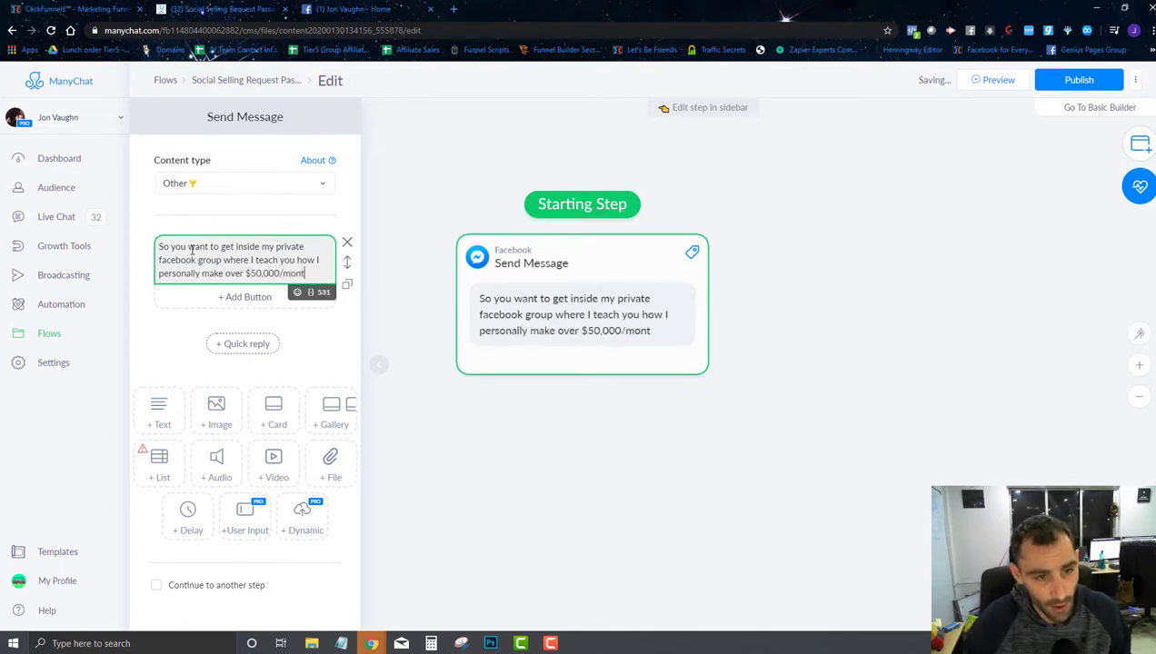
pyautogui.write('h from facebo')
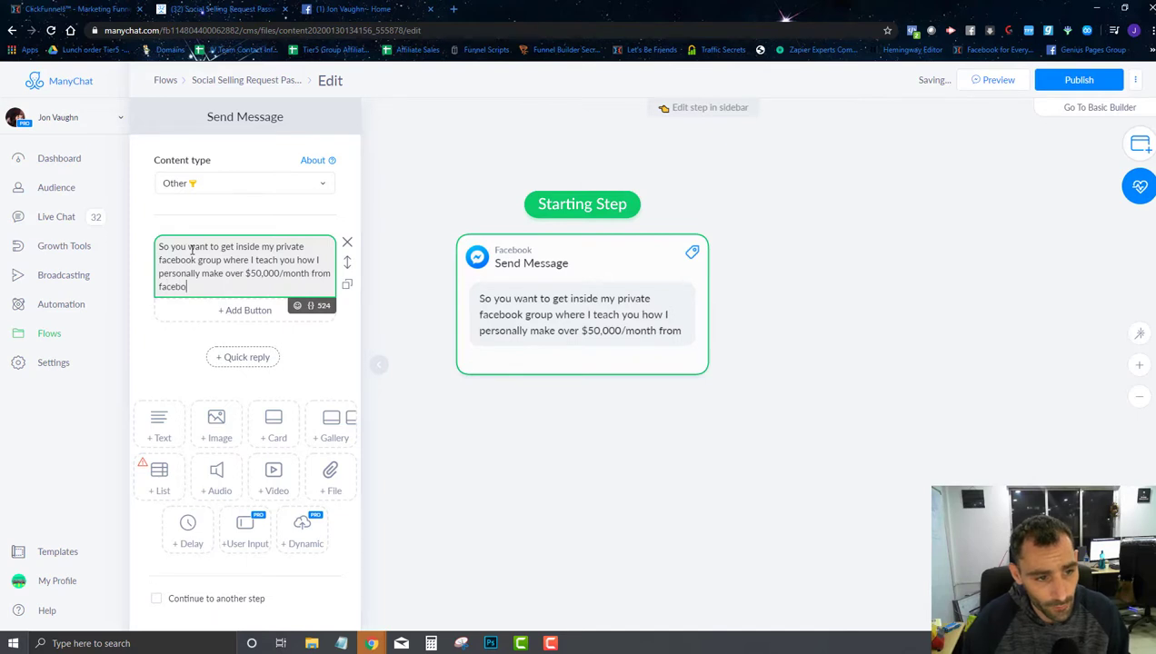
pyautogui.write('ok, but you need')
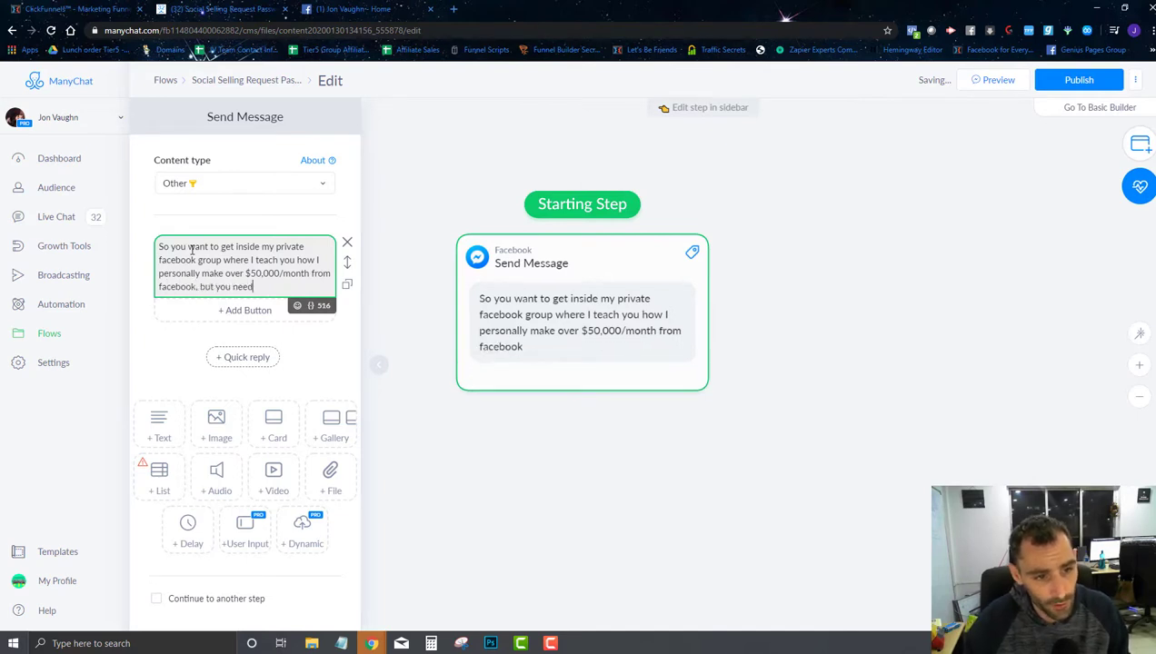
pyautogui.write(' a password.')
pyautogui.press('Return')
pyautogui.press('Return')
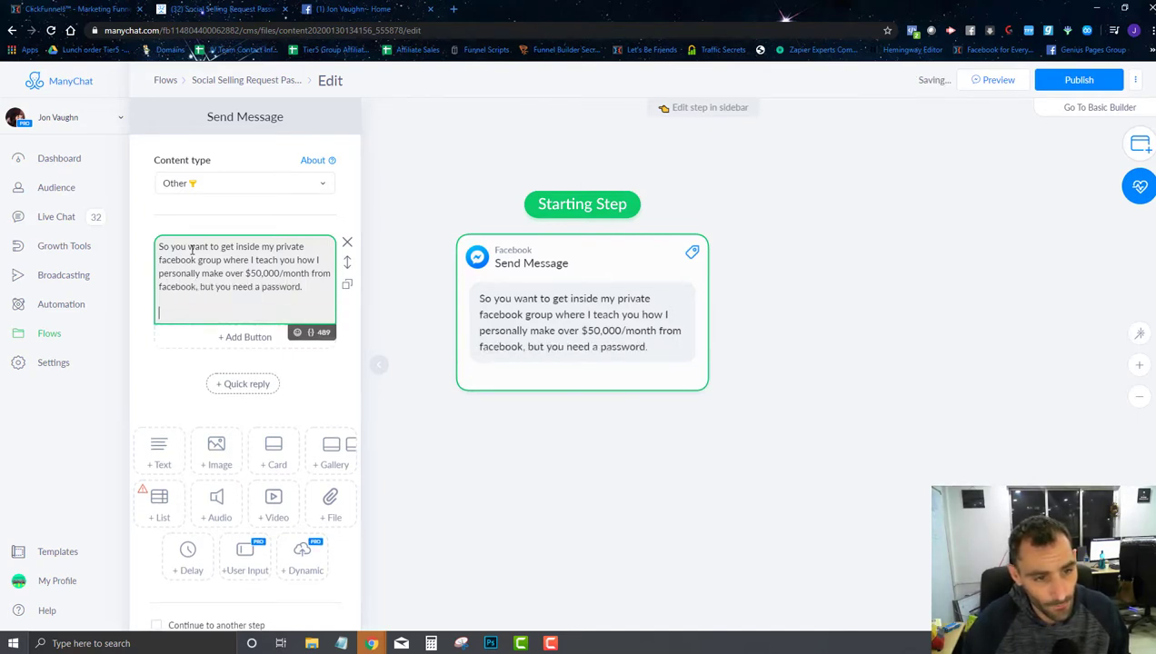
pyautogui.write("Let's get you that password.")
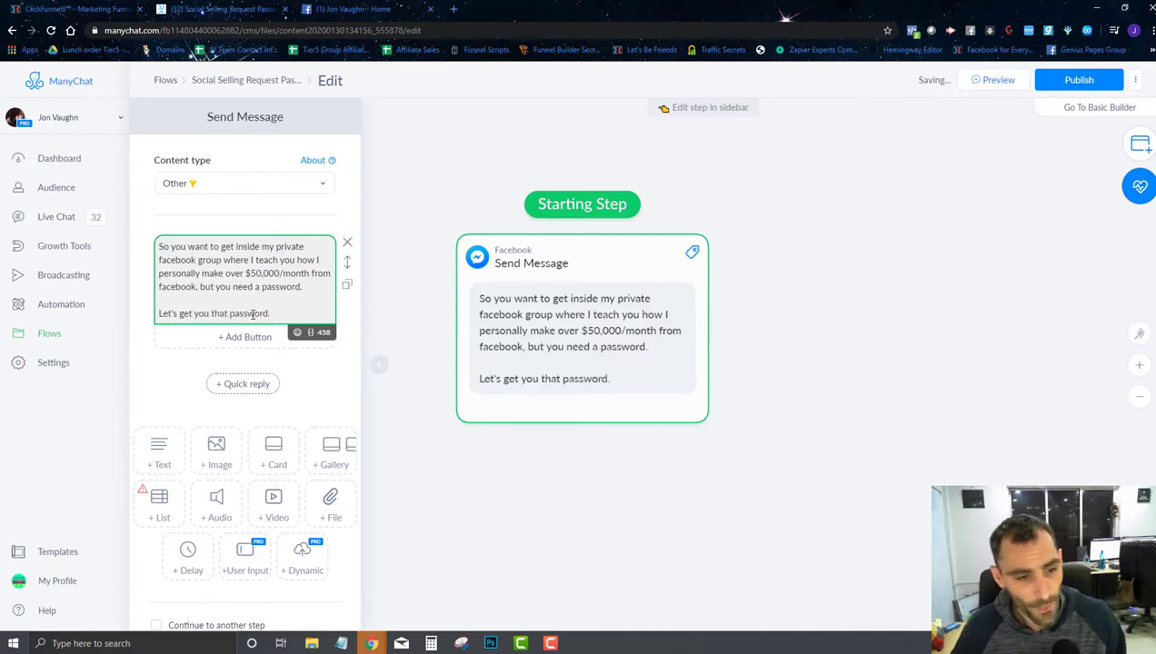
# Step: Add a 6-second typing delay after the message
pyautogui.click(189, 540)
pyautogui.click(238, 396)
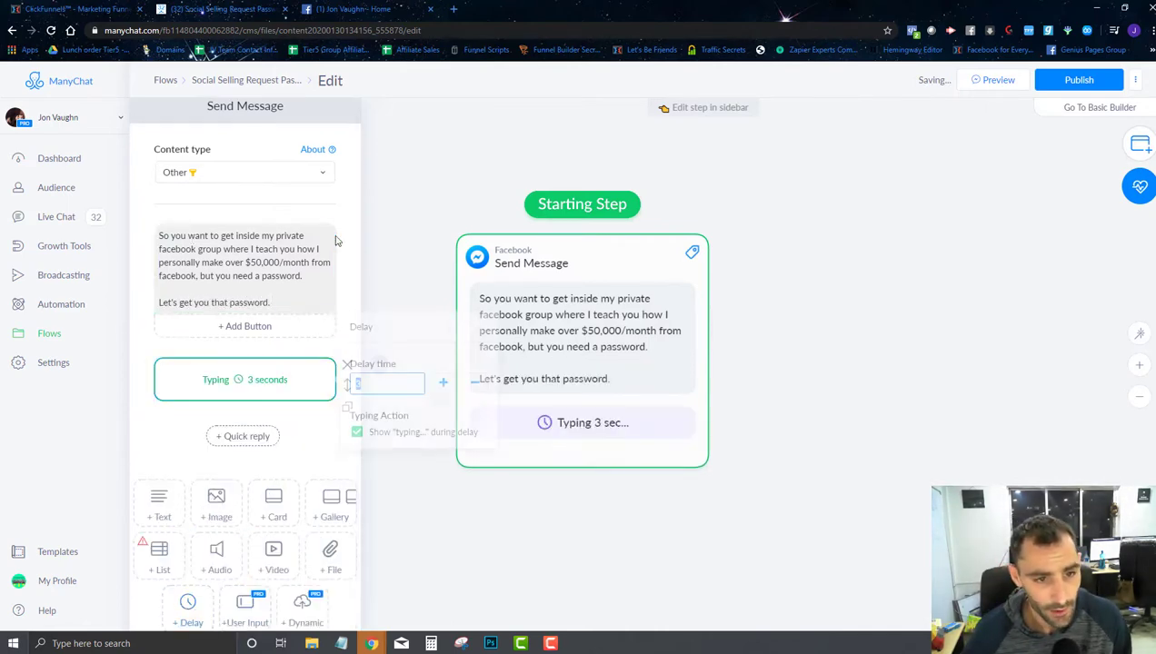
pyautogui.write('6')
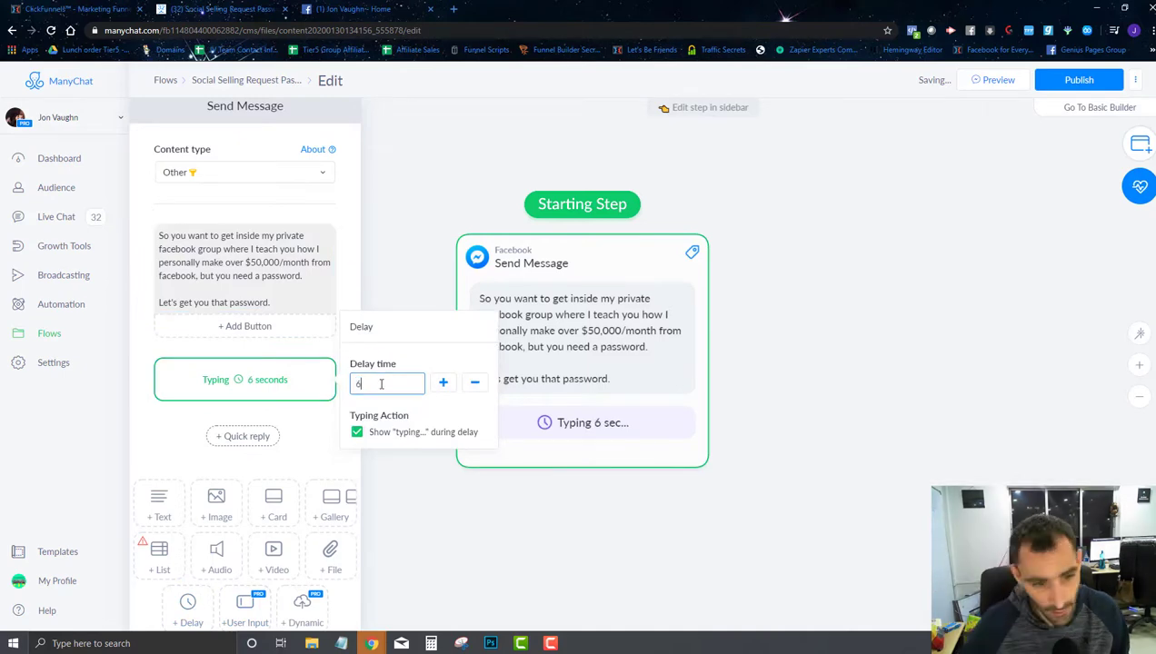
# Step: Add a user-input question asking which email address to send the password to
pyautogui.click(243, 606)
pyautogui.click(226, 447)
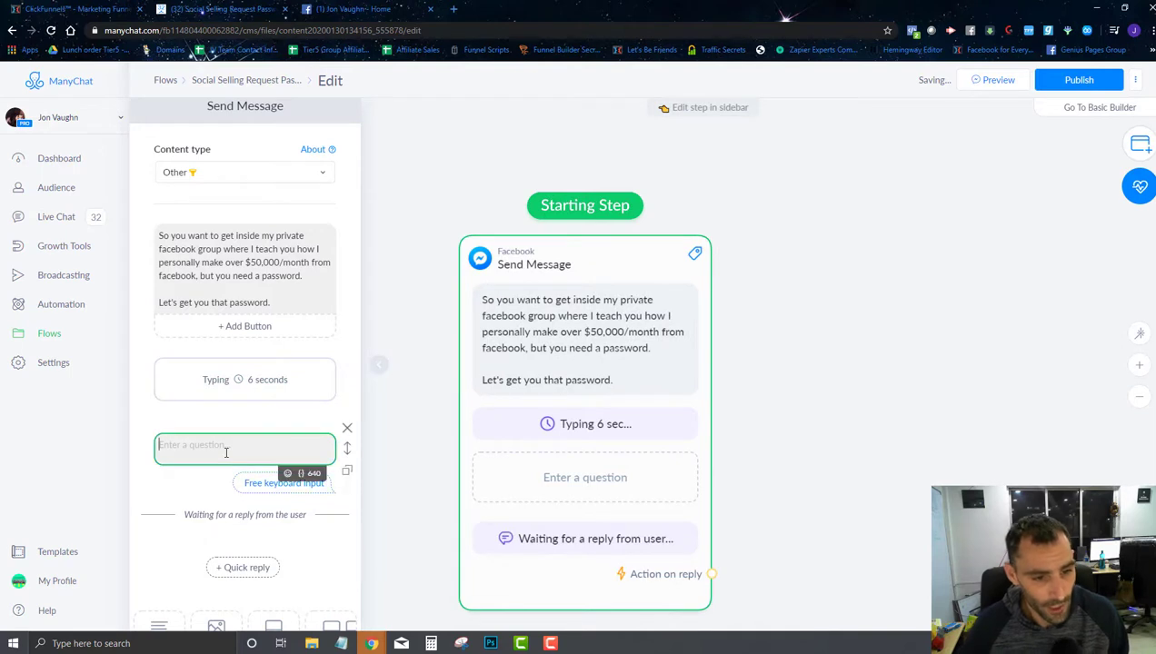
pyautogui.write('What is a valid email ad')
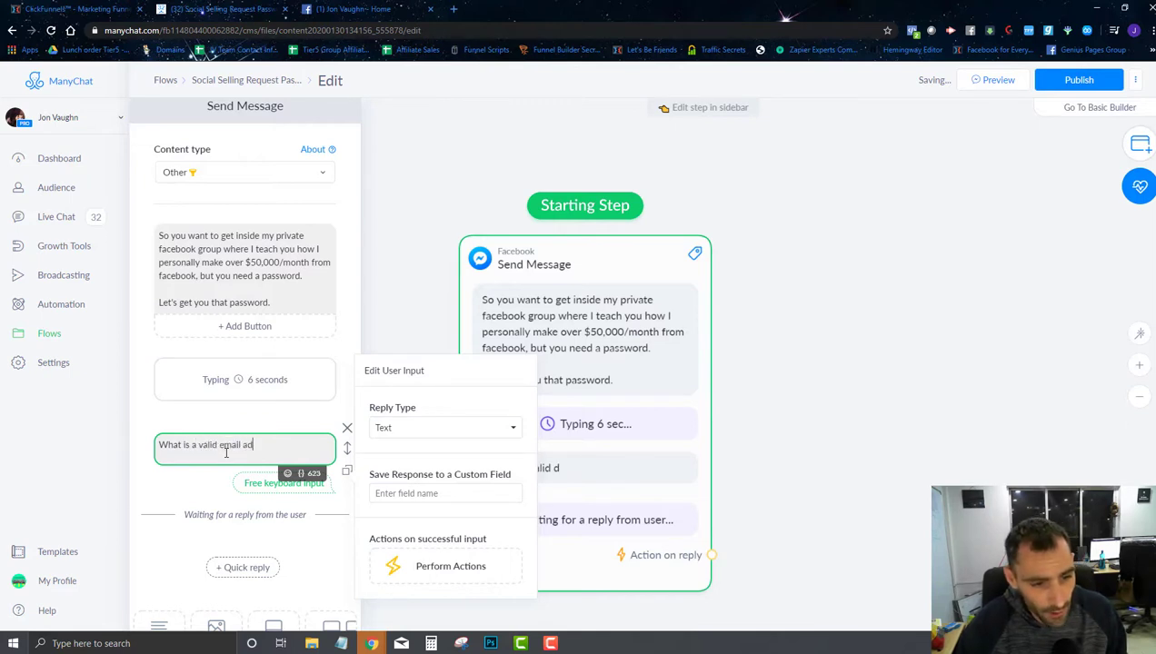
pyautogui.write('t I could')
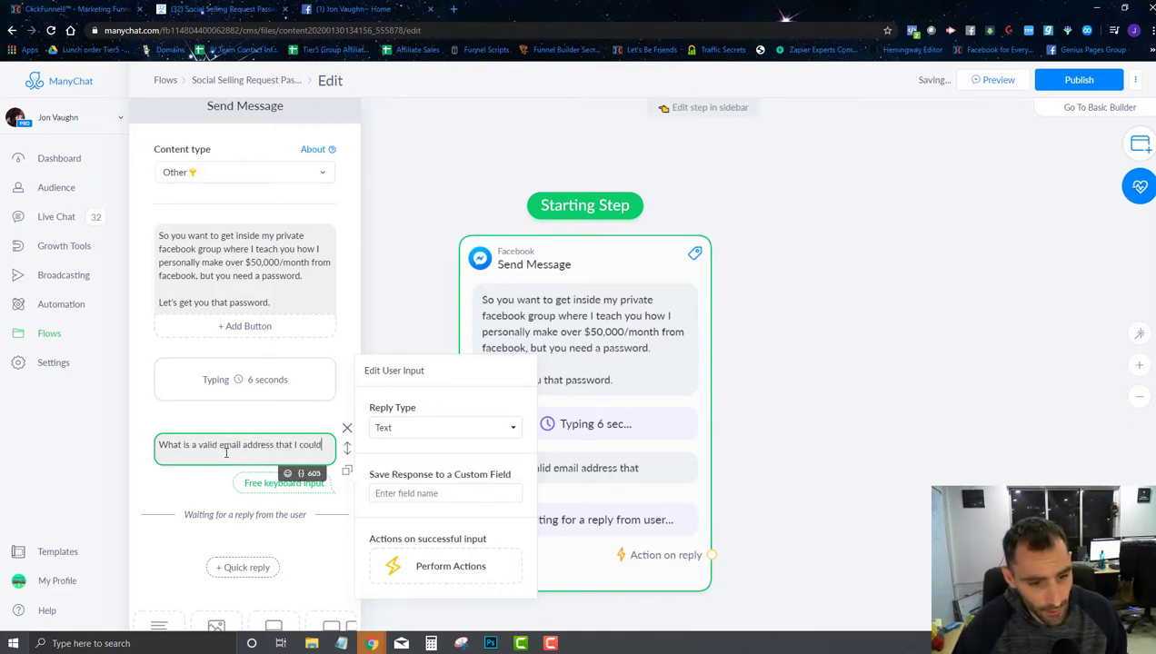
pyautogui.write(' send your pass')
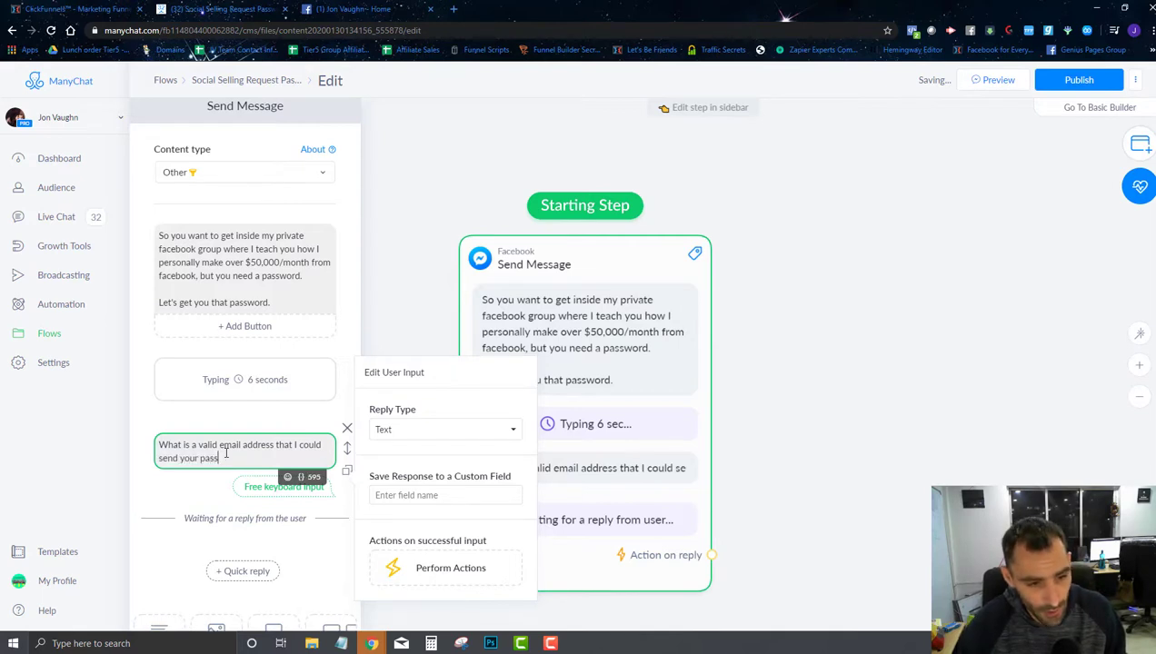
pyautogui.write('word to')
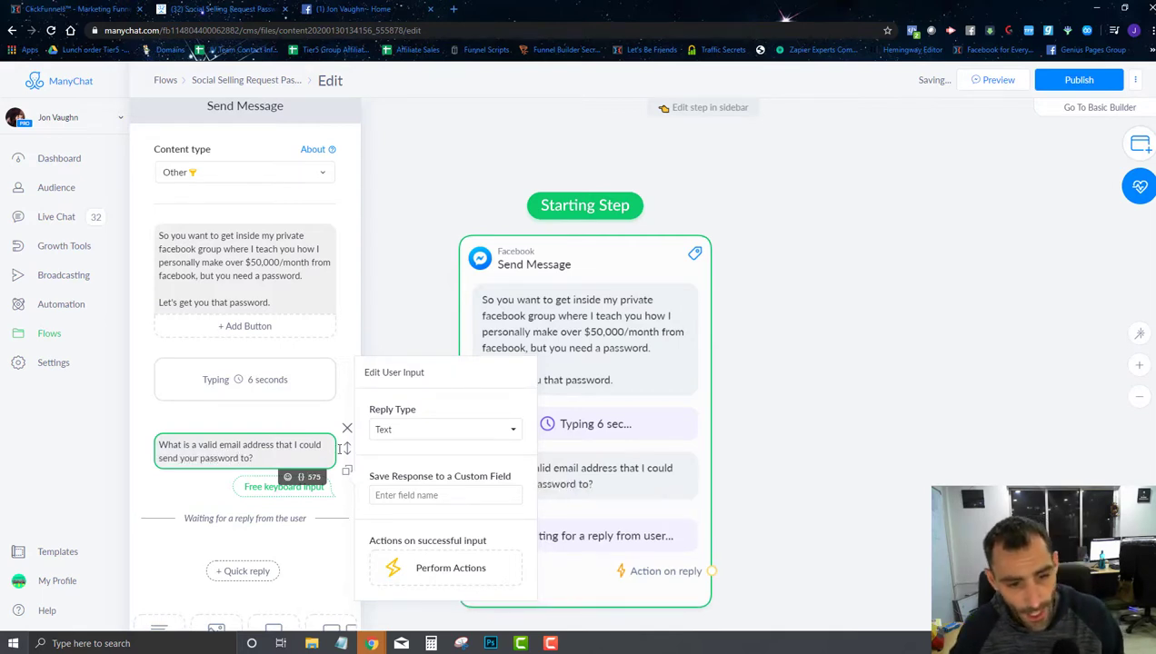
pyautogui.write('?')
pyautogui.click(443, 429)
# Step: Make the reply Email type, stored in new Text field 'email-address' described 'users email address'
pyautogui.click(400, 481)
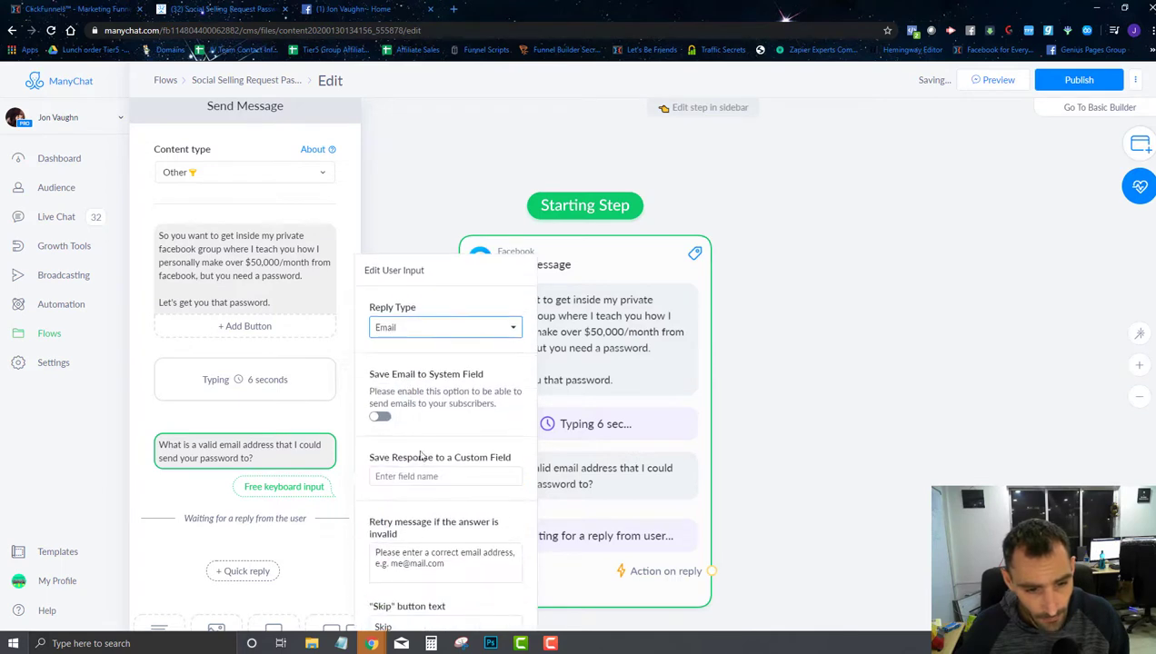
pyautogui.click(426, 478)
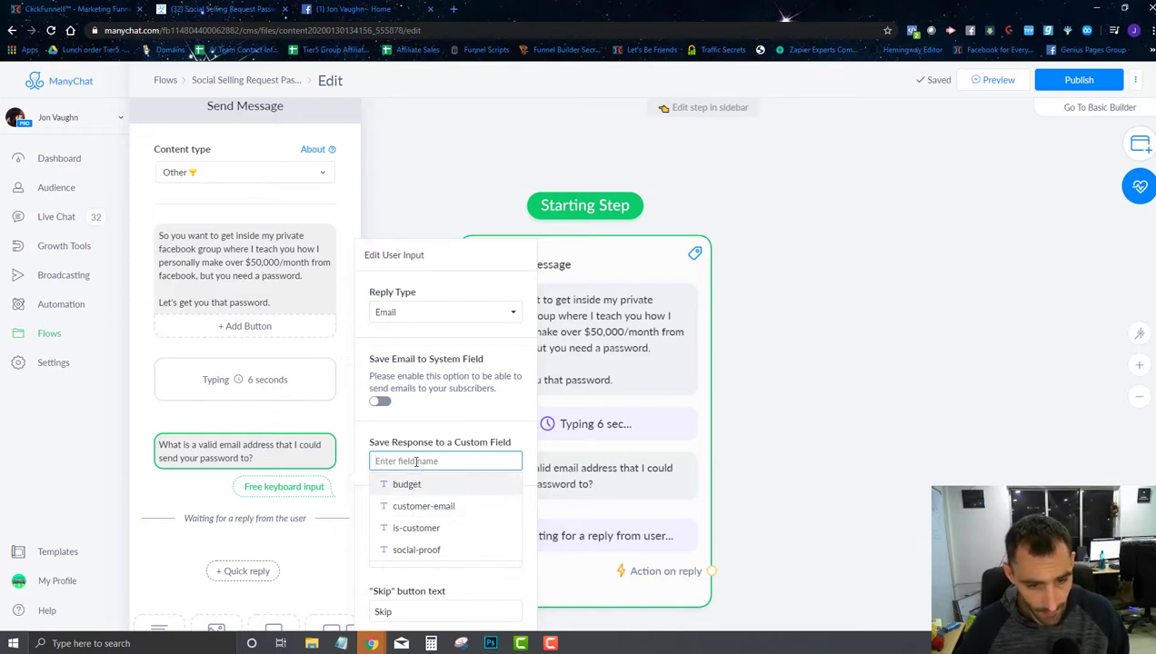
pyautogui.write('email')
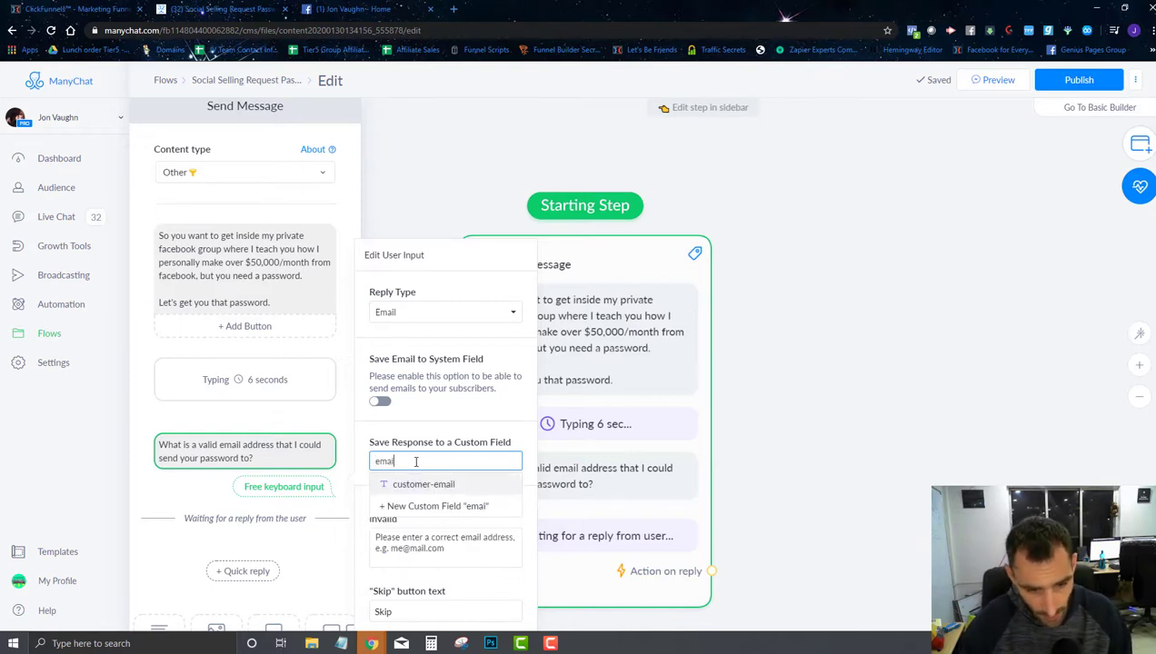
pyautogui.write('-address')
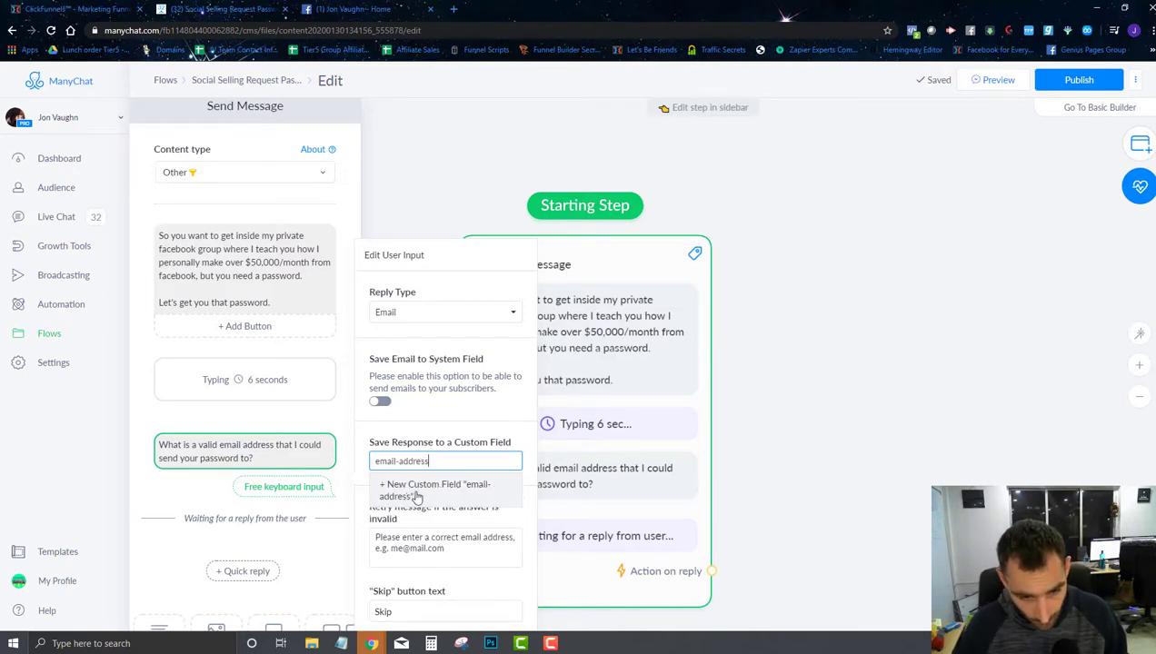
pyautogui.click(407, 495)
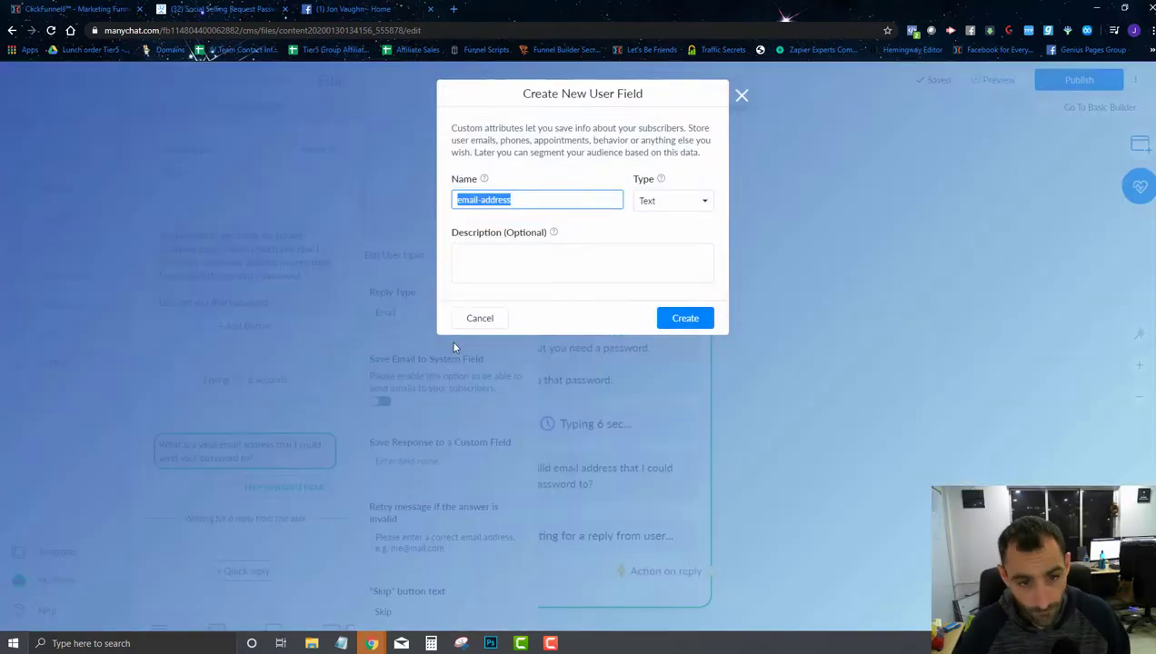
pyautogui.click(675, 203)
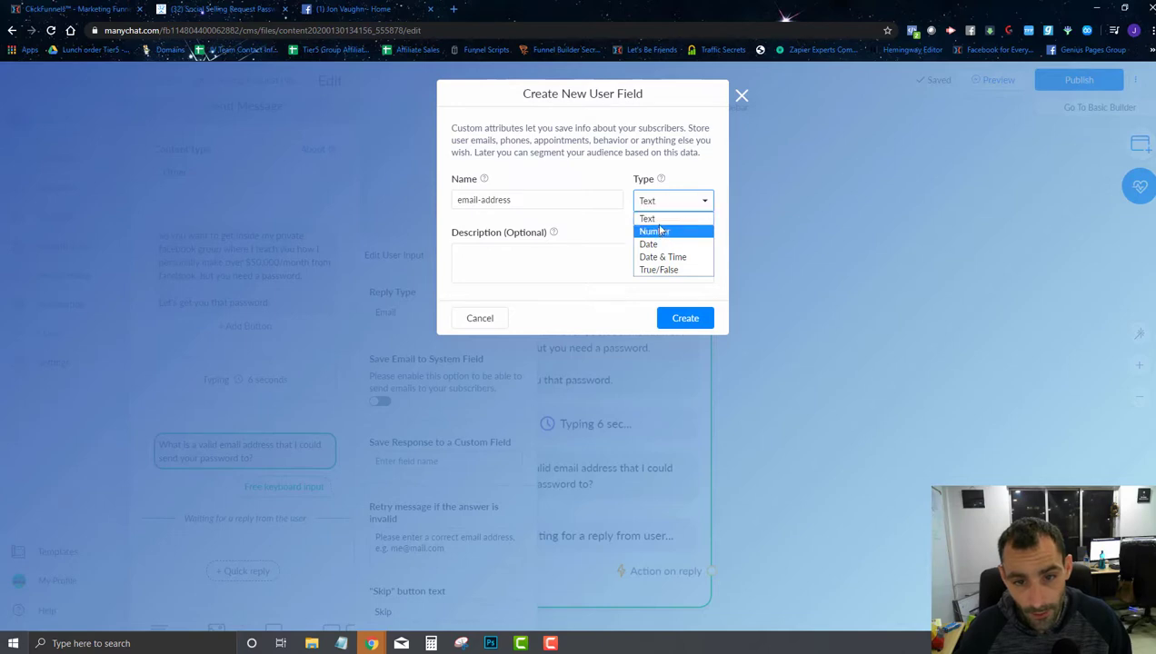
pyautogui.click(547, 260)
pyautogui.click(507, 269)
pyautogui.write('use')
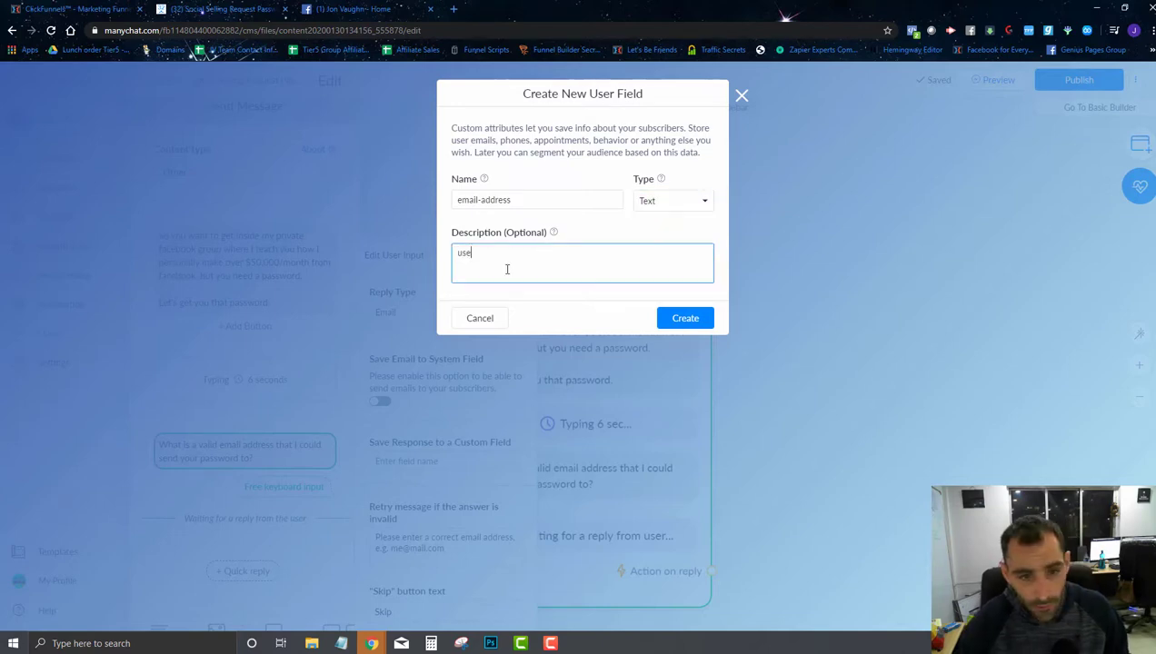
pyautogui.write('rs email address')
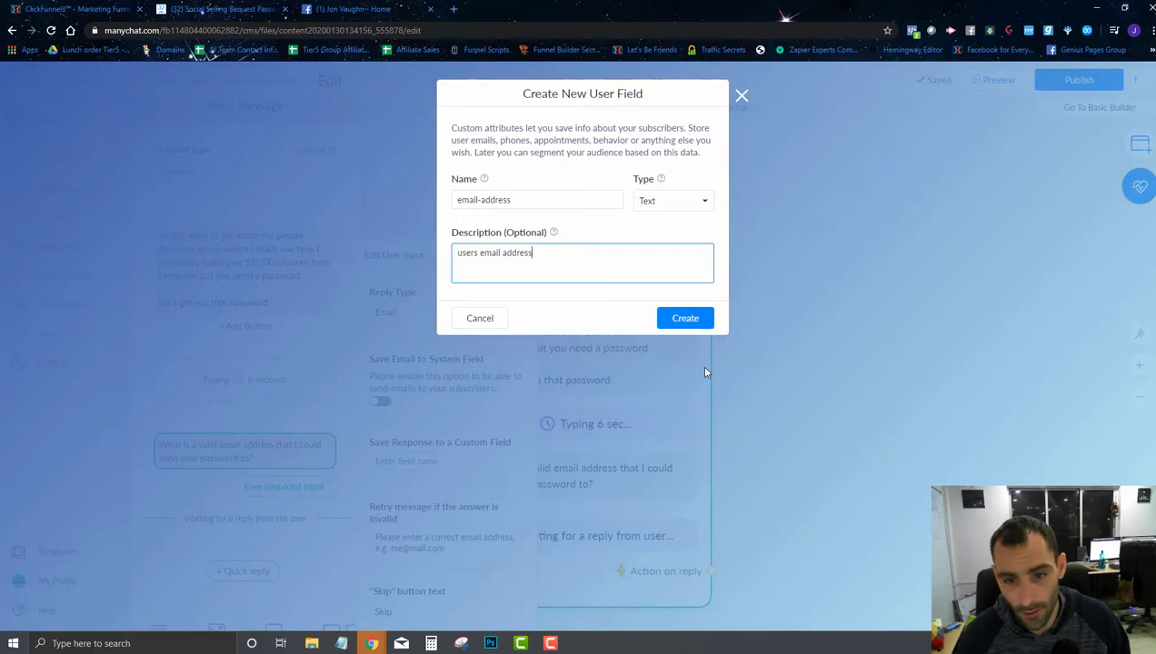
pyautogui.click(687, 324)
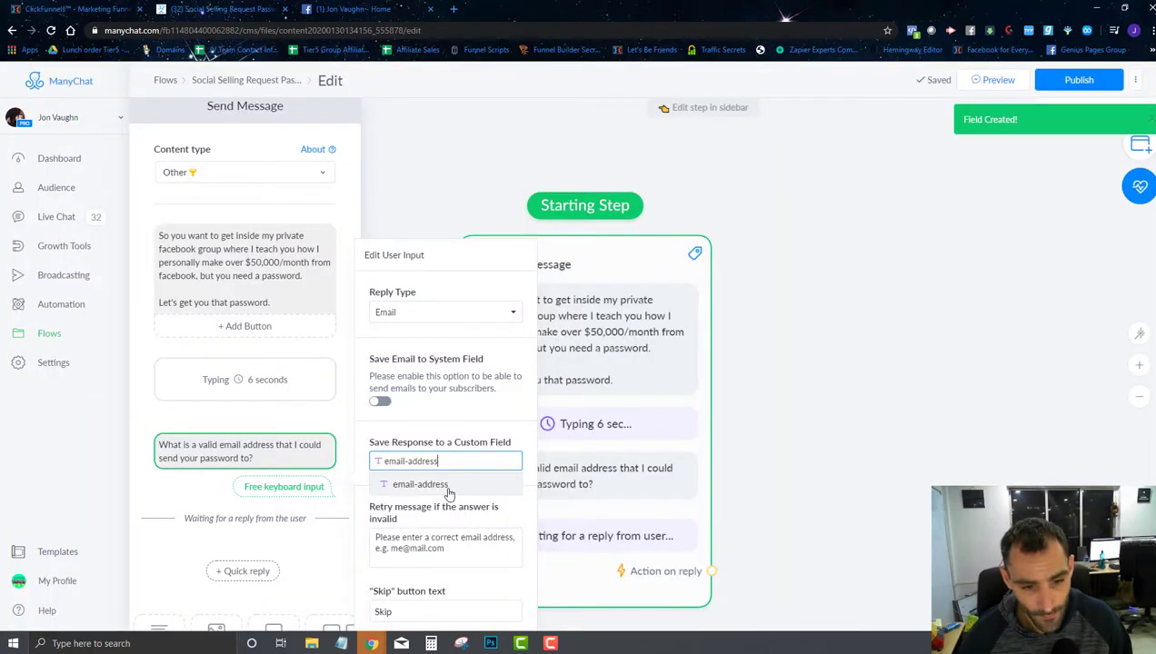
pyautogui.click(454, 425)
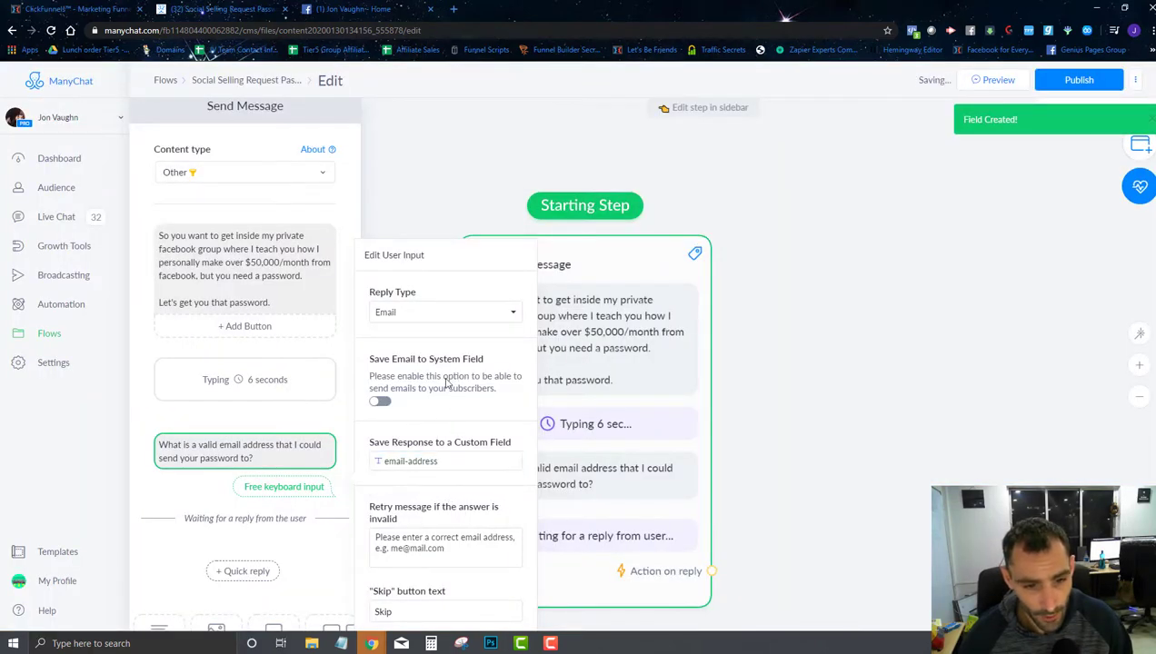
# Step: Also save the answer to the system email field and remove the Skip button
pyautogui.click(381, 401)
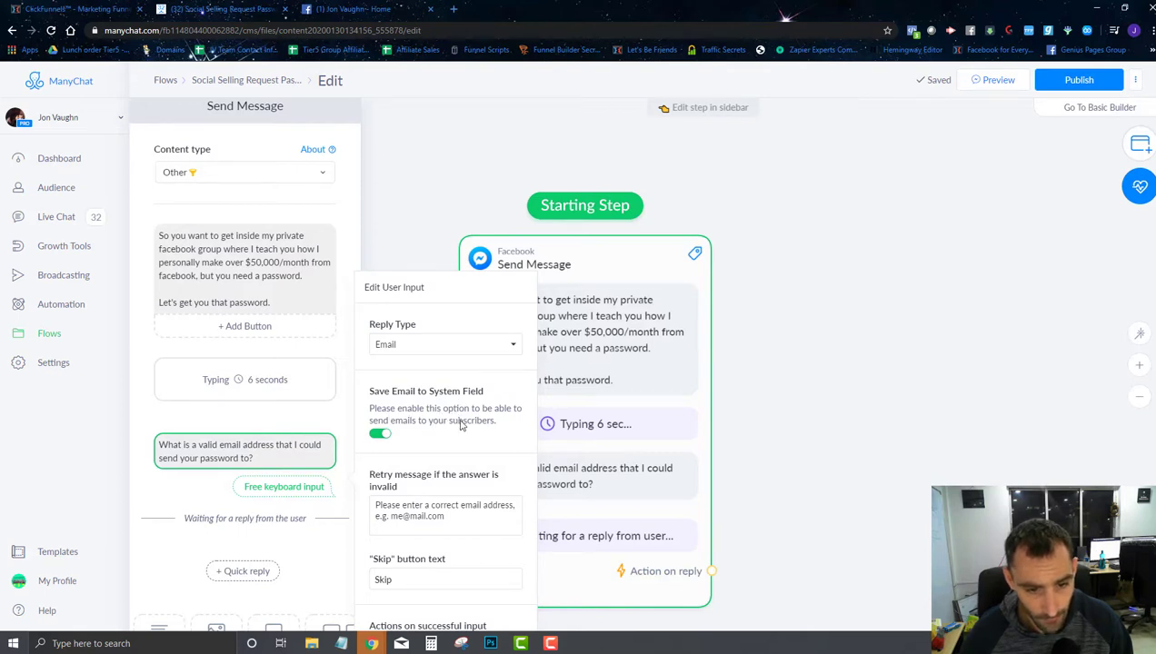
pyautogui.click(467, 516)
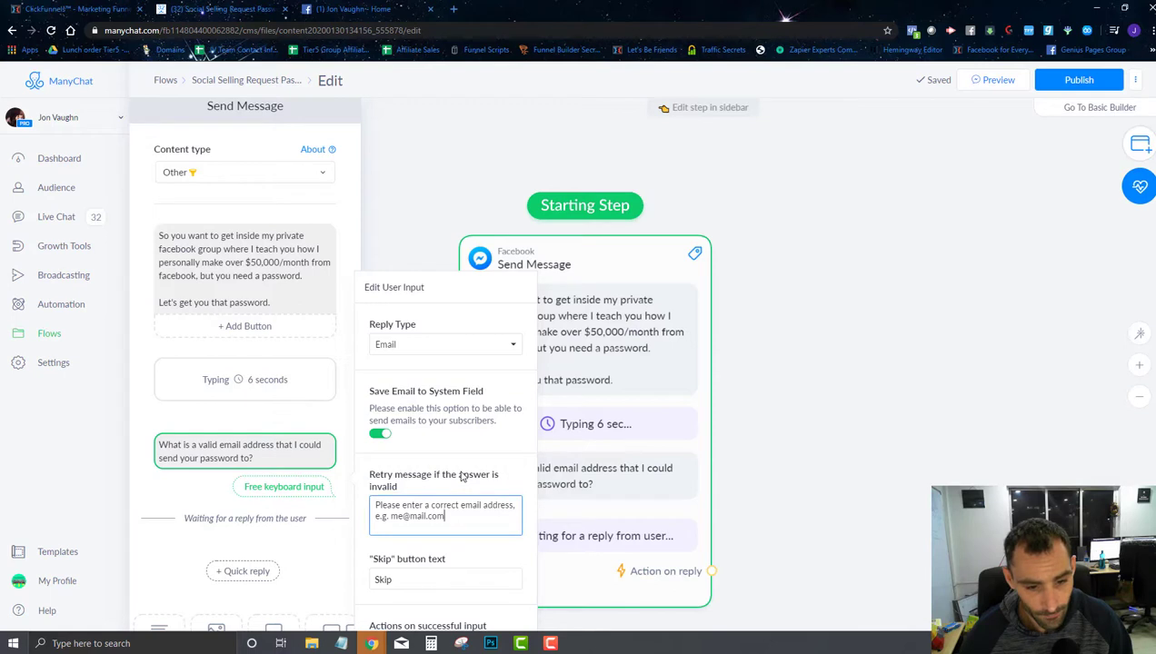
pyautogui.doubleClick(409, 572)
pyautogui.press('BackSpace')
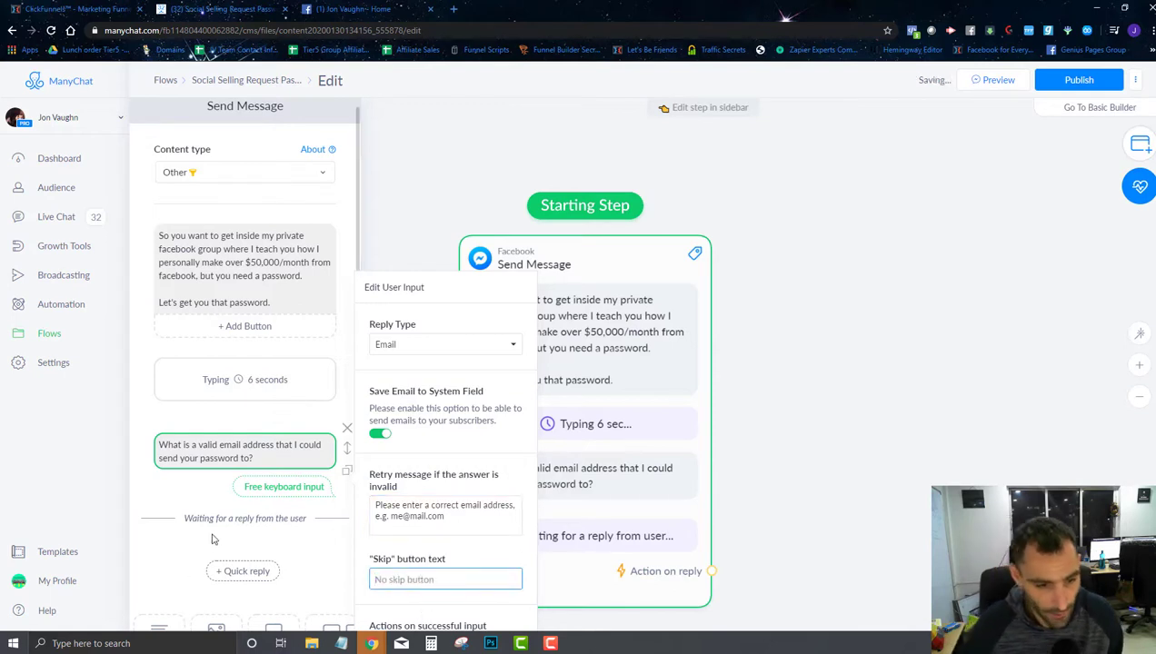
# Step: Move the Send Message step up and to the right on the canvas
pyautogui.scroll(-2, 305, 451)
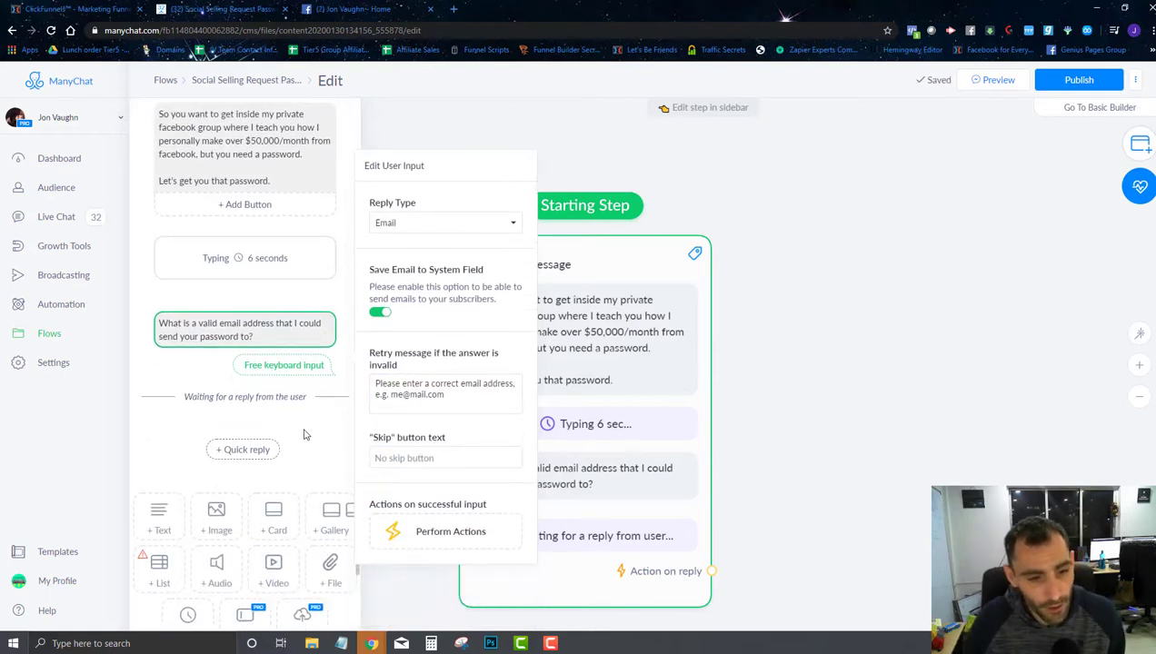
pyautogui.scroll(1, 542, 384)
pyautogui.scroll(-2, 599, 299)
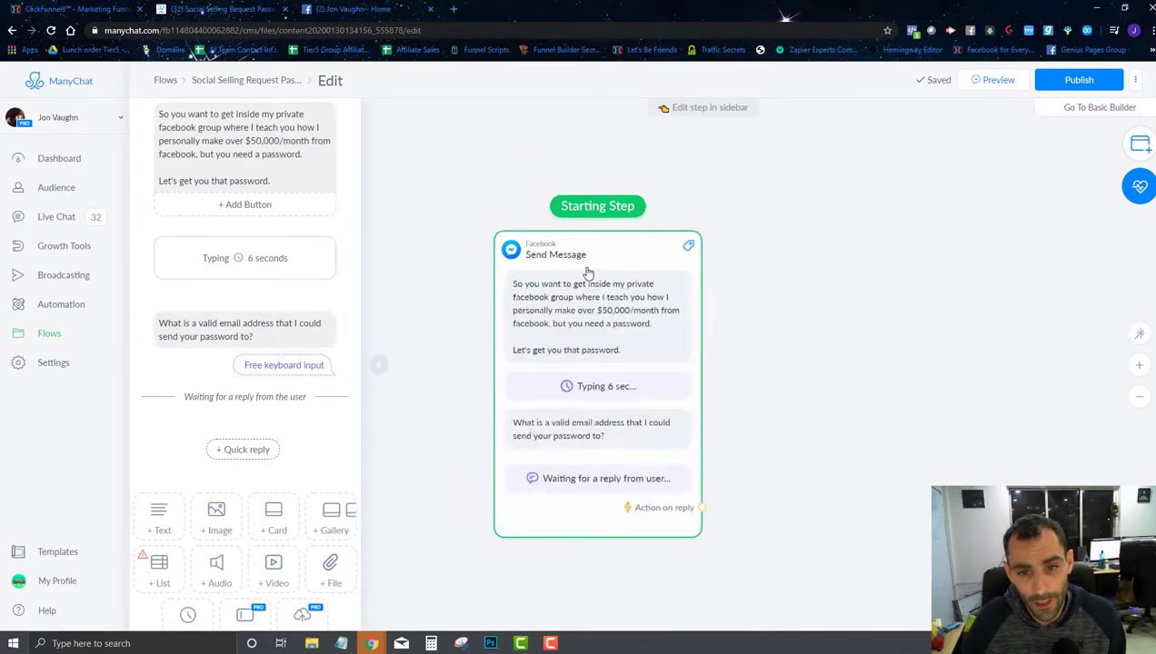
pyautogui.moveTo(586, 271); pyautogui.dragTo(718, 247)
# Step: Add an Actions step applying the new tag 'social-selling-group-requested-password'
pyautogui.click(1135, 146)
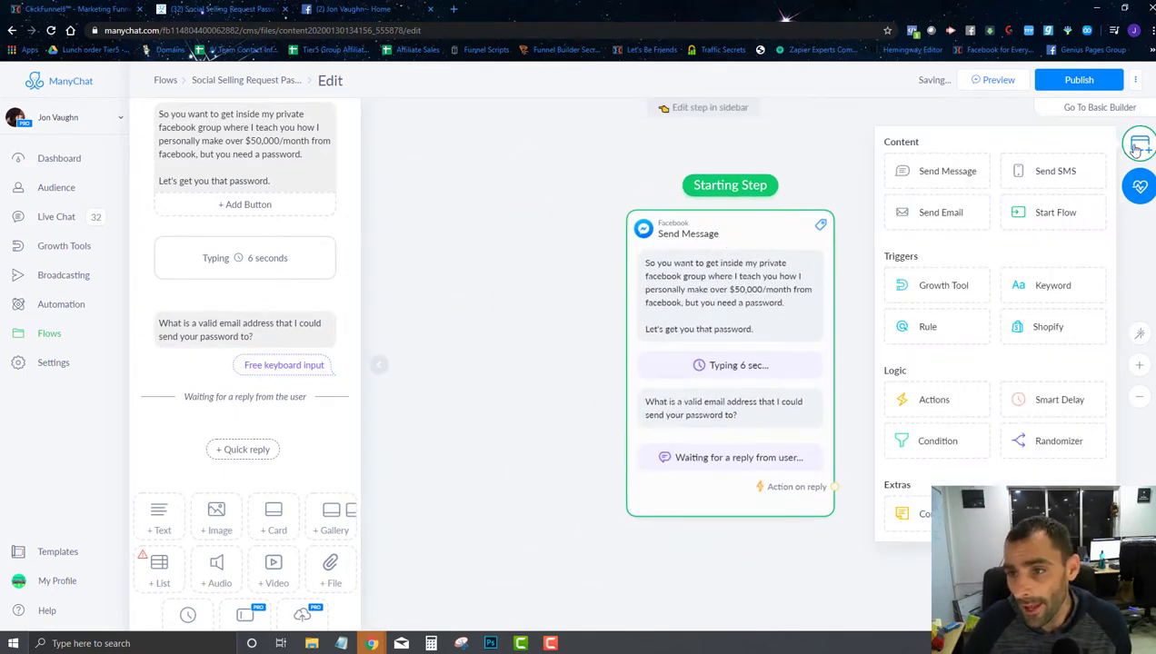
pyautogui.click(908, 404)
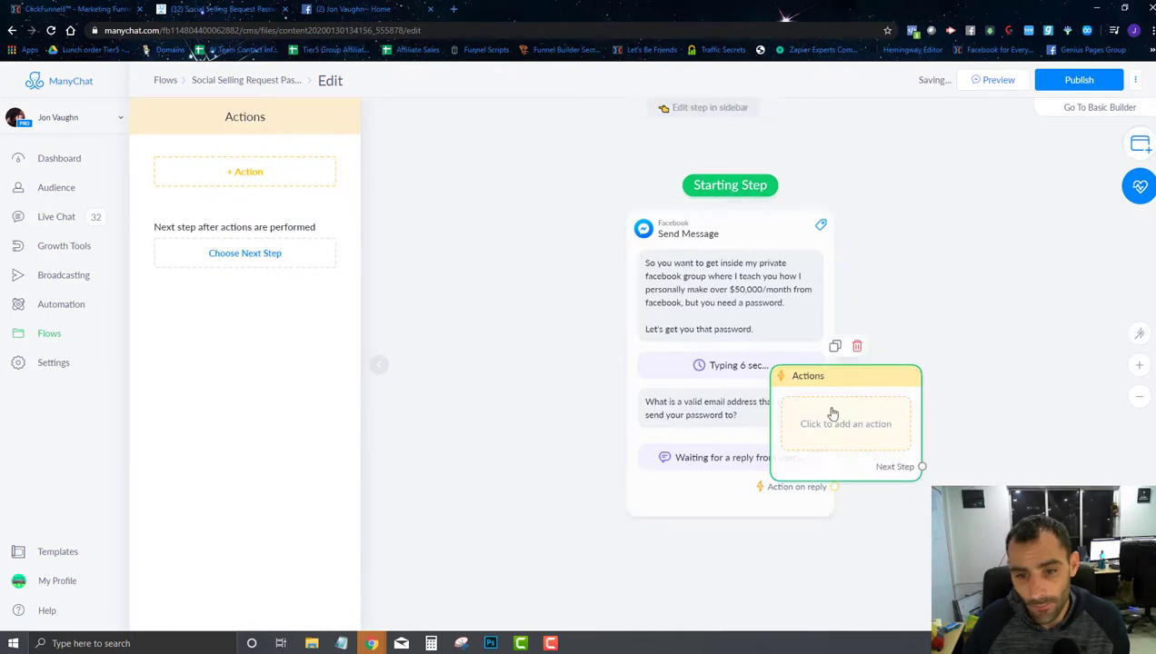
pyautogui.moveTo(831, 412); pyautogui.dragTo(501, 257)
pyautogui.click(229, 176)
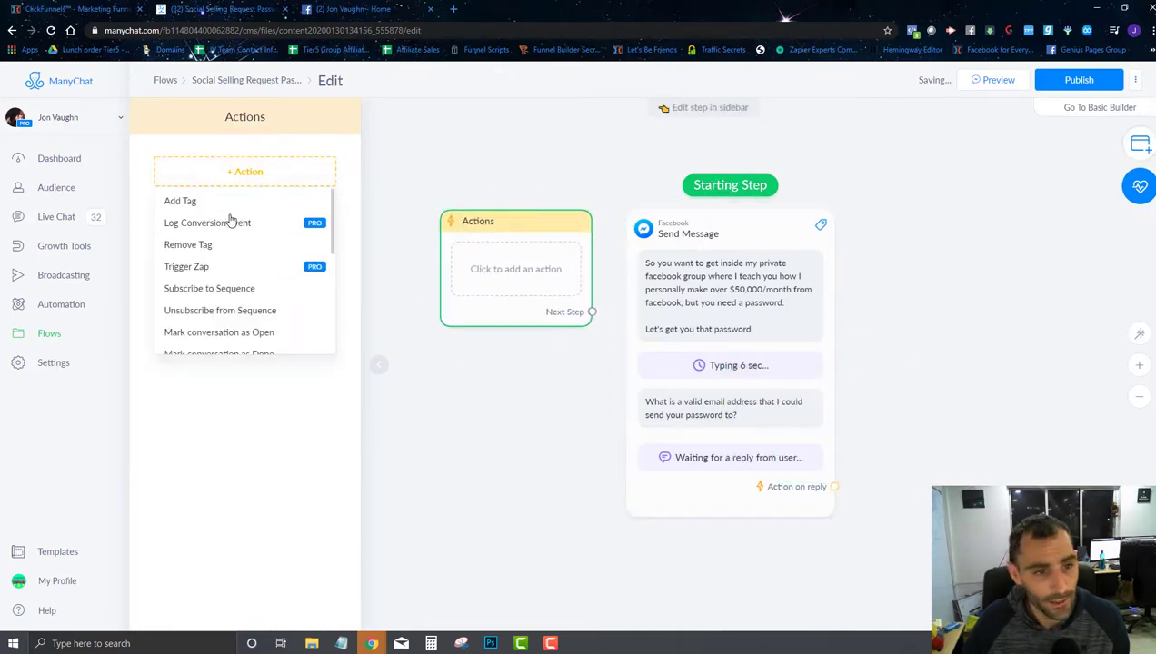
pyautogui.click(213, 202)
pyautogui.click(231, 185)
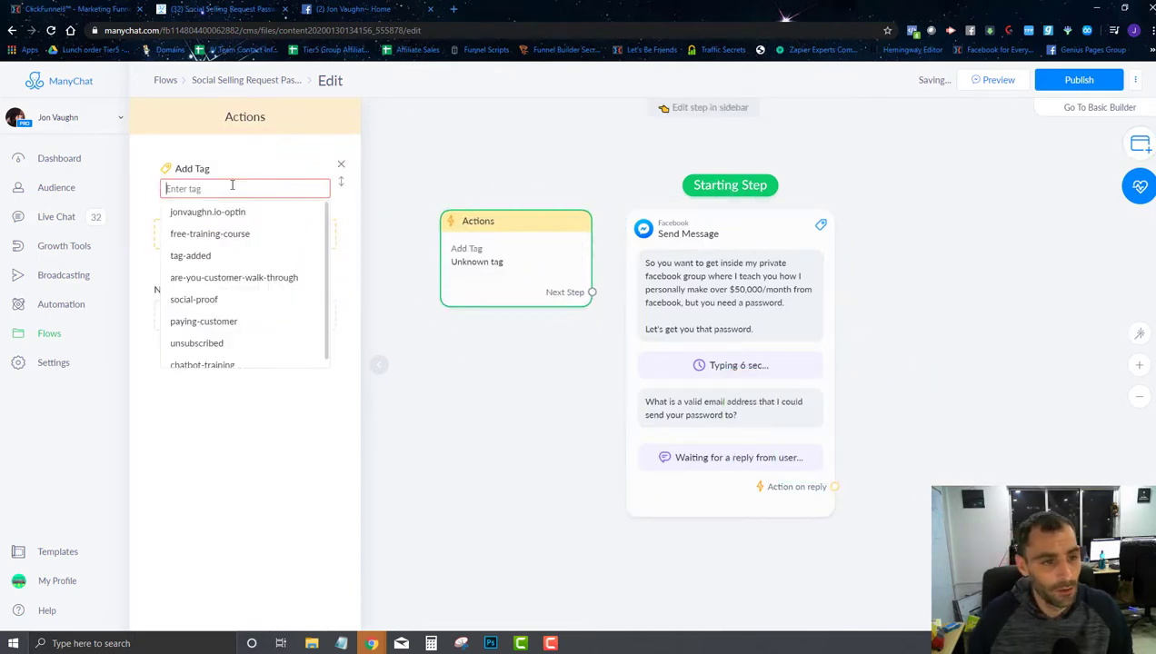
pyautogui.write('social-selli')
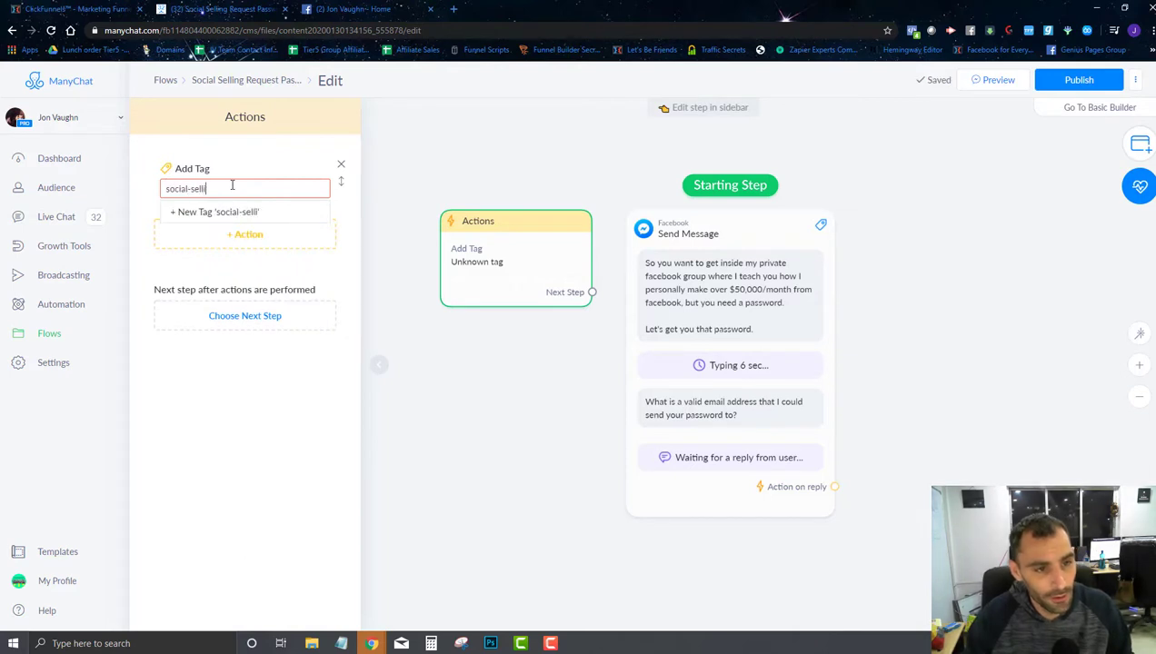
pyautogui.write('ng-group-reques')
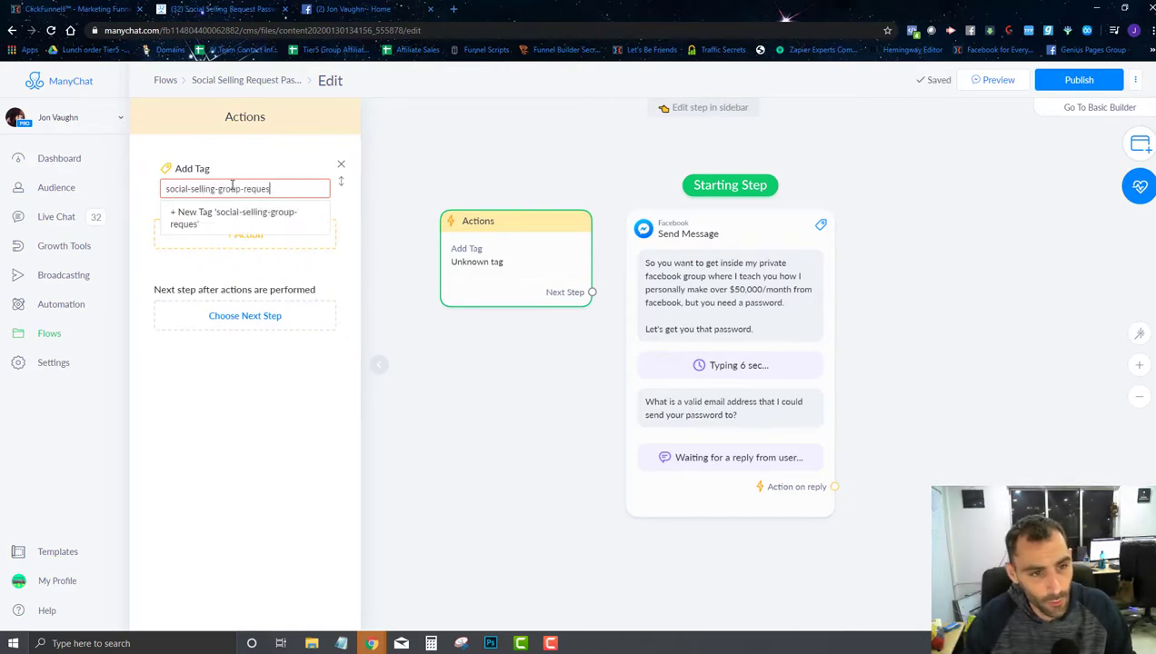
pyautogui.write('ted-passwor')
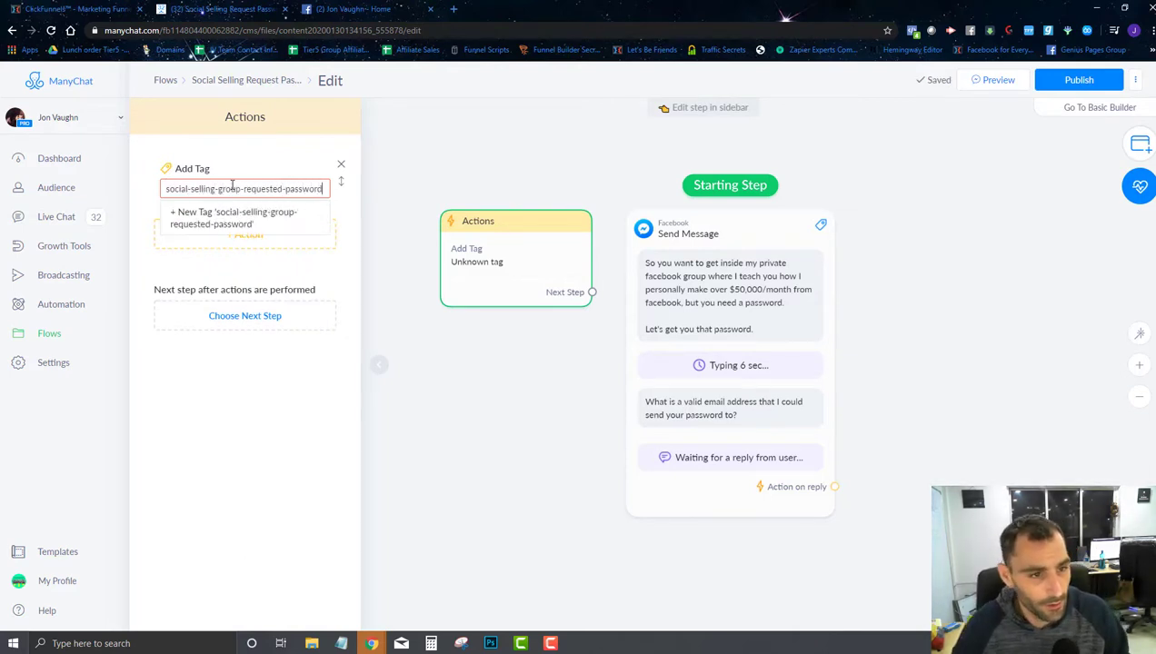
pyautogui.write('d')
pyautogui.click(224, 217)
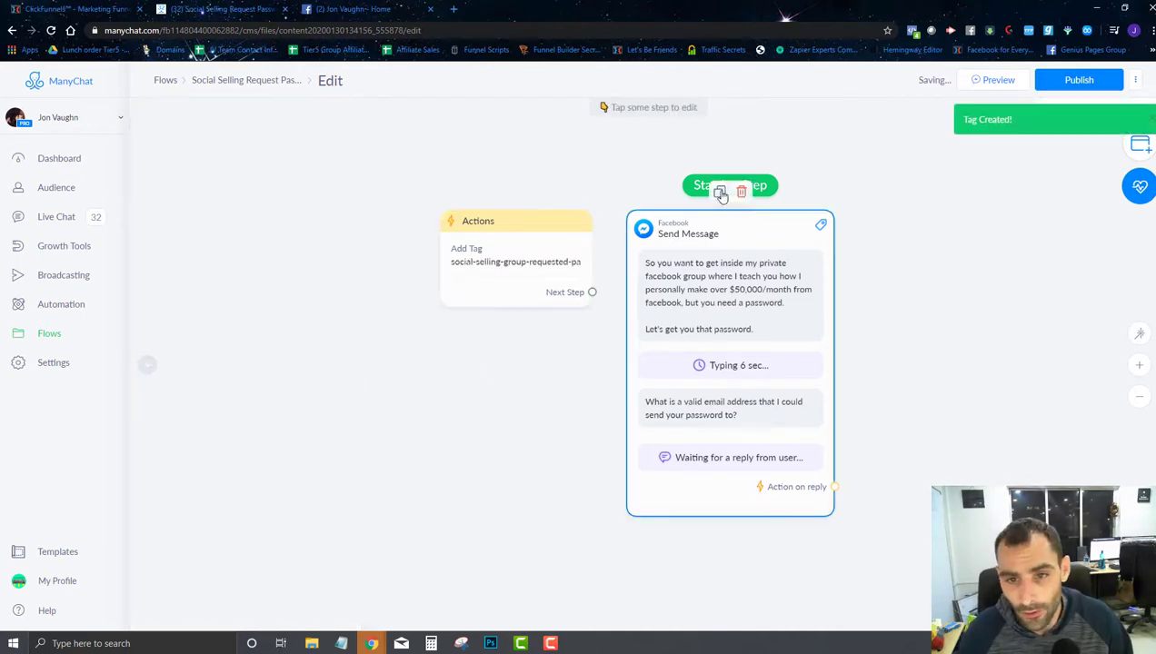
# Step: Make the Actions step the flow's starting step, leading on to Send Message
pyautogui.moveTo(727, 185); pyautogui.dragTo(656, 309)
pyautogui.scroll(-3, 677, 409)
pyautogui.scroll(2, 704, 405)
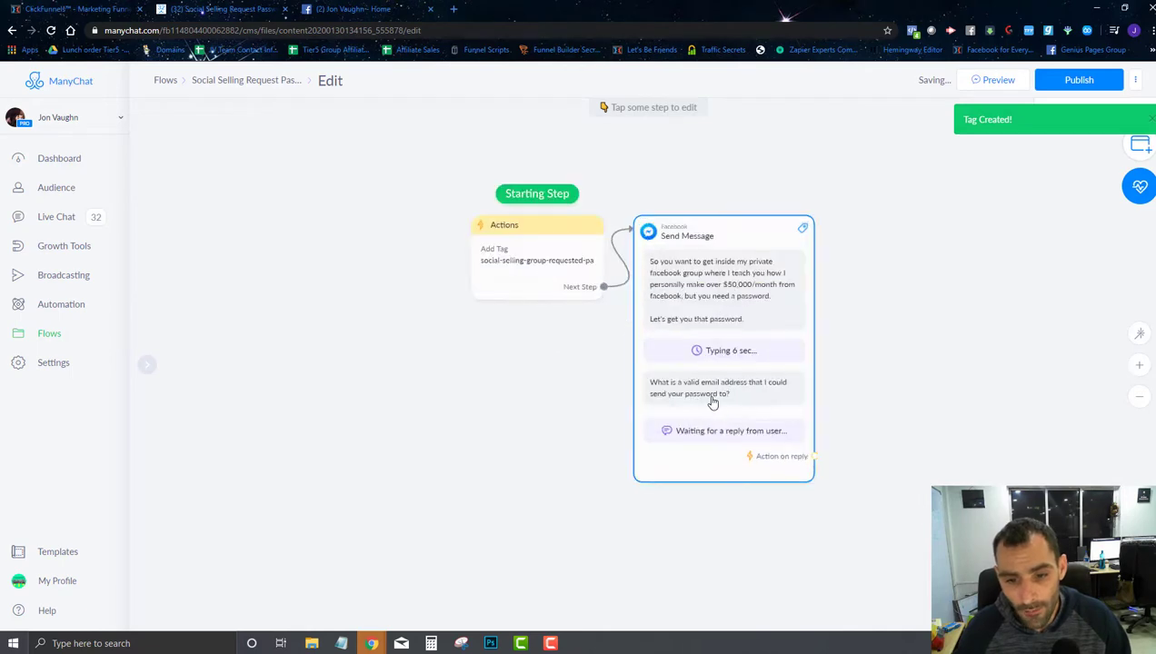
pyautogui.click(713, 402)
# Step: Add a thank-you text with the Email variable, sender address, and a check-spam reminder
pyautogui.click(182, 438)
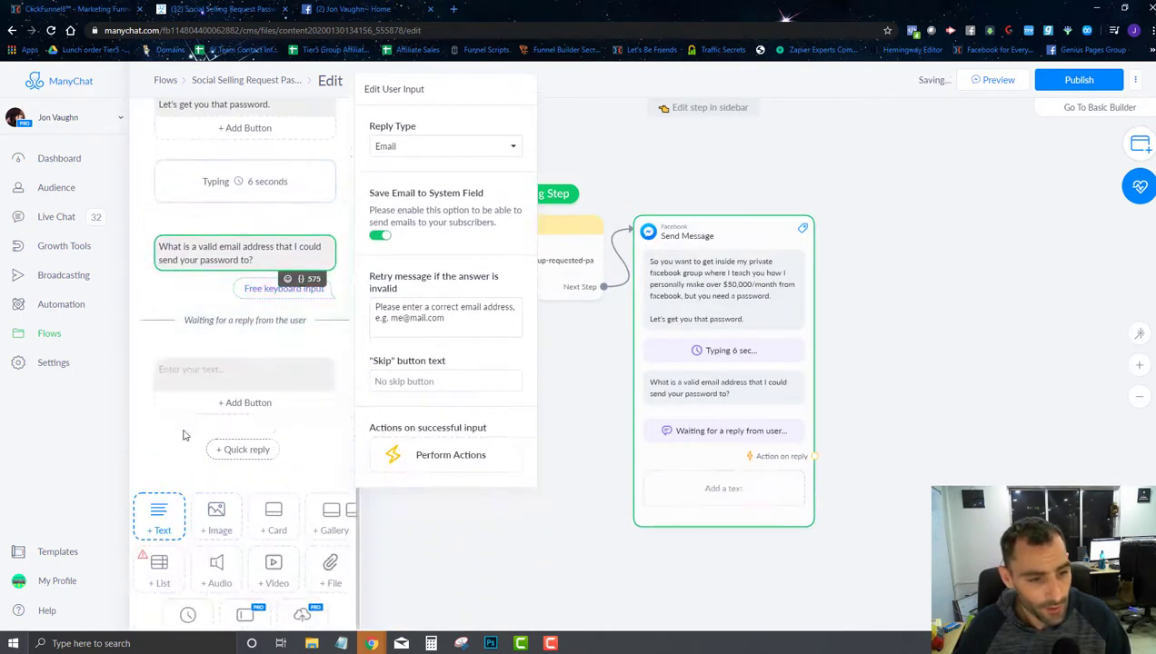
pyautogui.click(229, 372)
pyautogui.write("Thanks alot, I've")
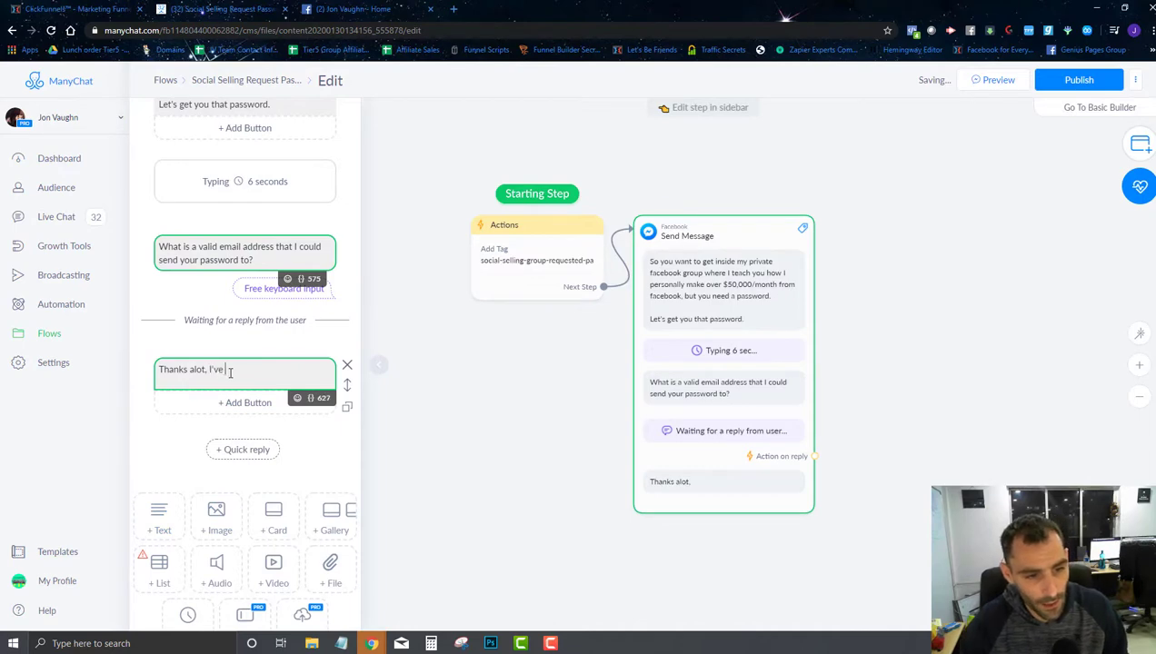
pyautogui.write(' just sedn')
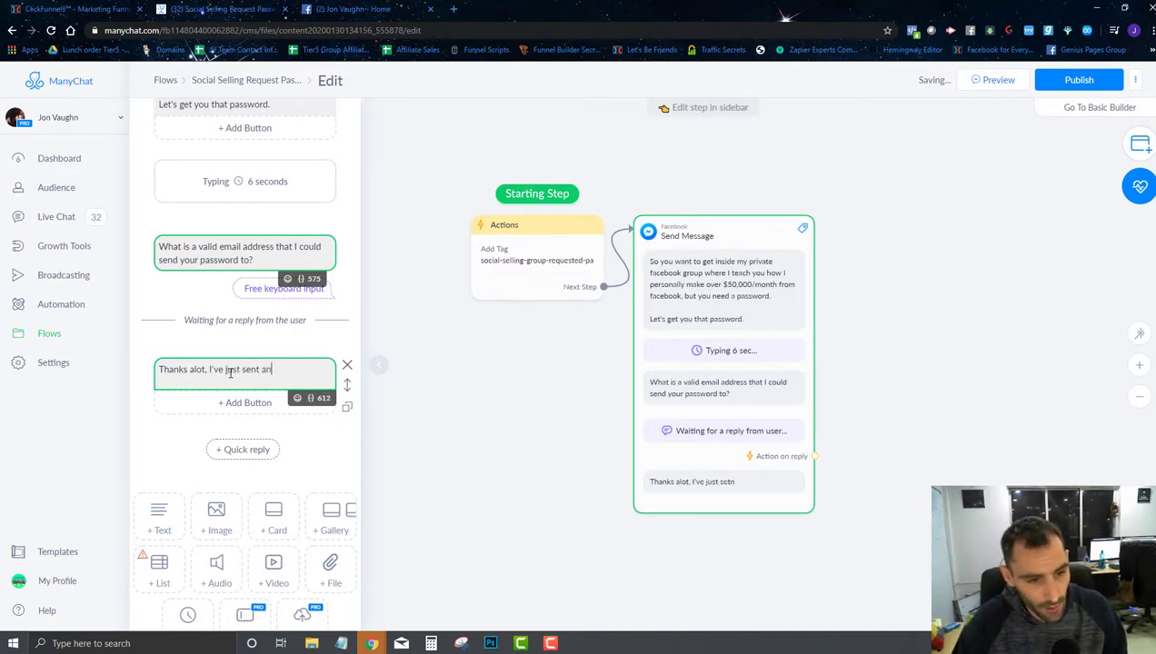
pyautogui.write(' email to{{ema')
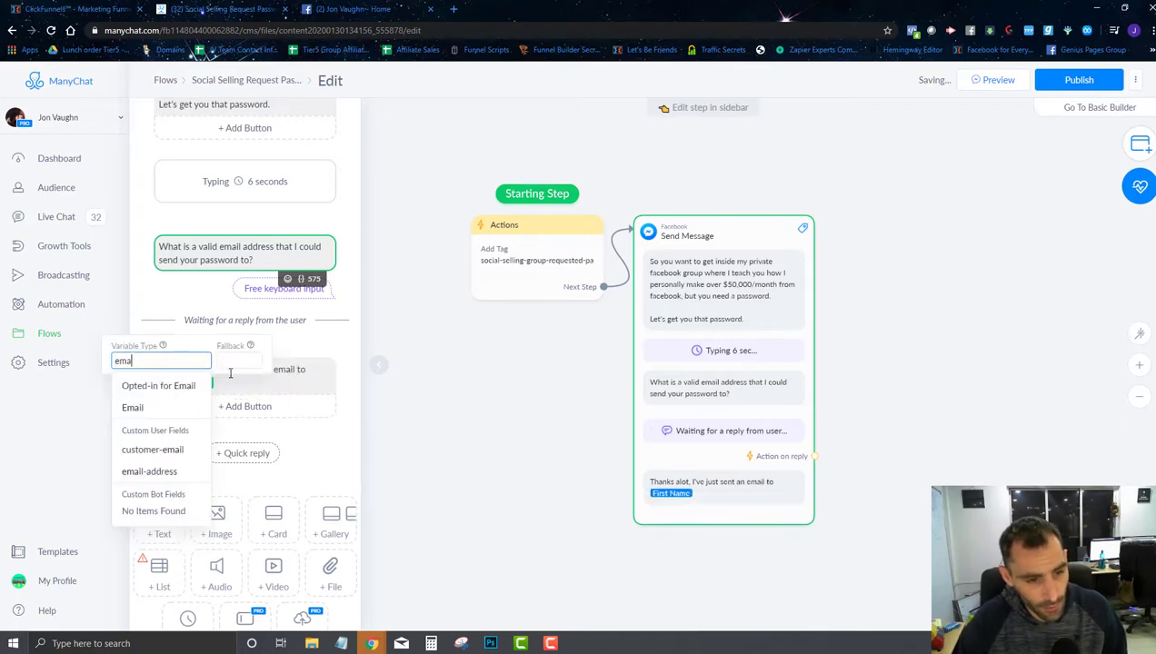
pyautogui.write('il')
pyautogui.press('Down')
pyautogui.press('Down')
pyautogui.press('Return')
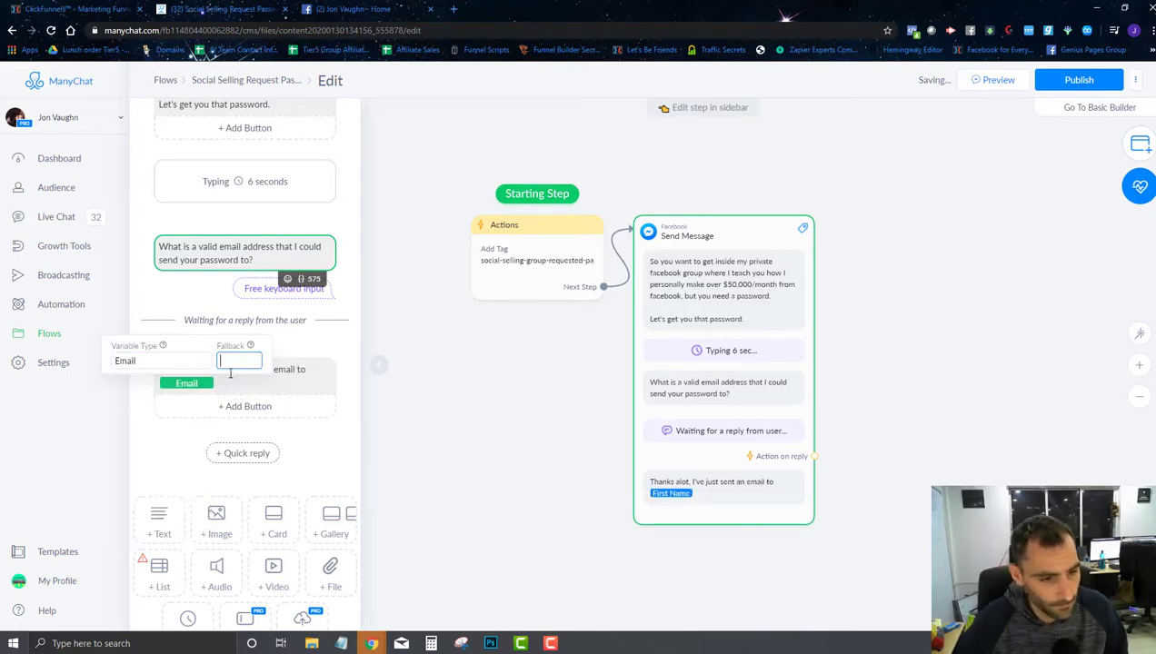
pyautogui.click(230, 373)
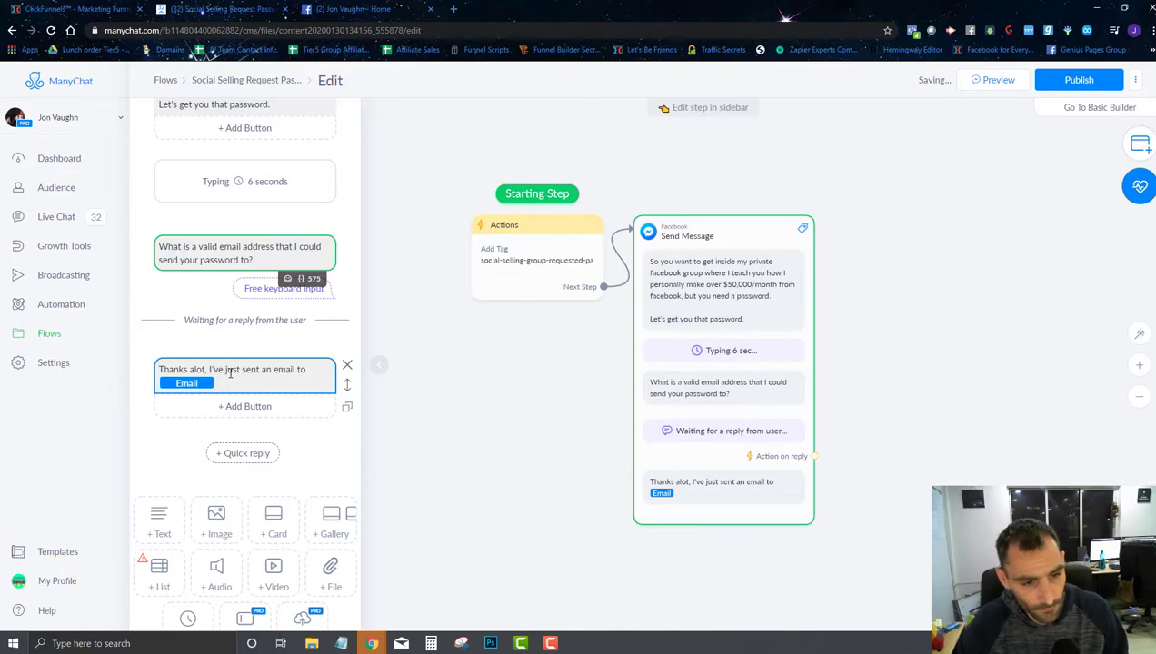
pyautogui.write('fr')
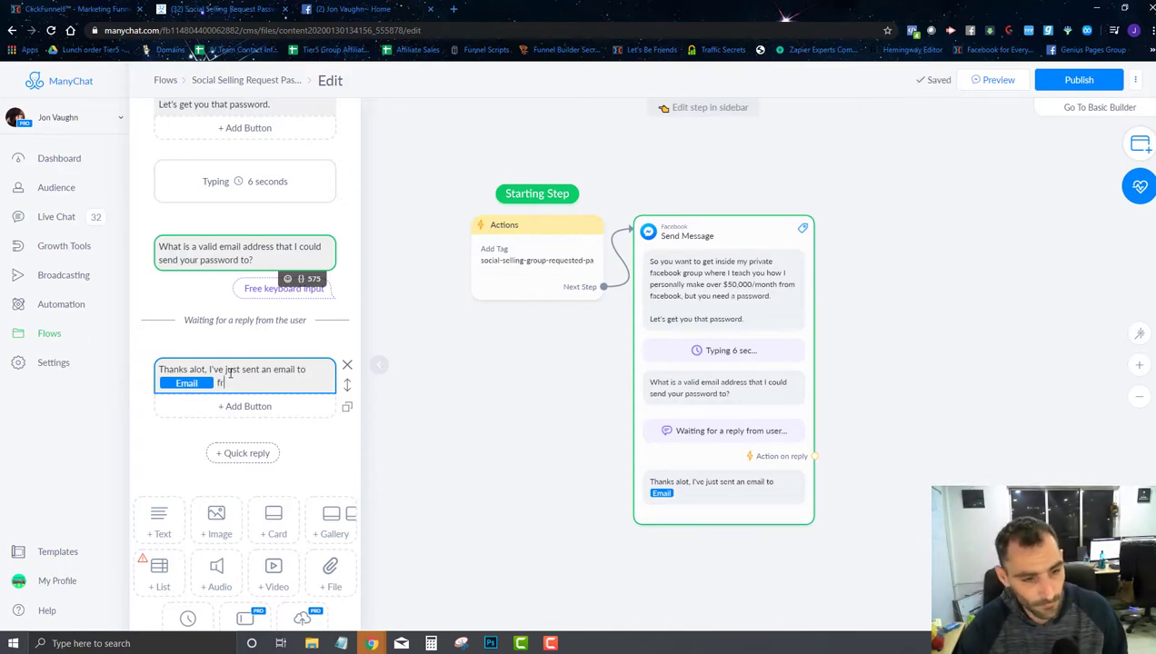
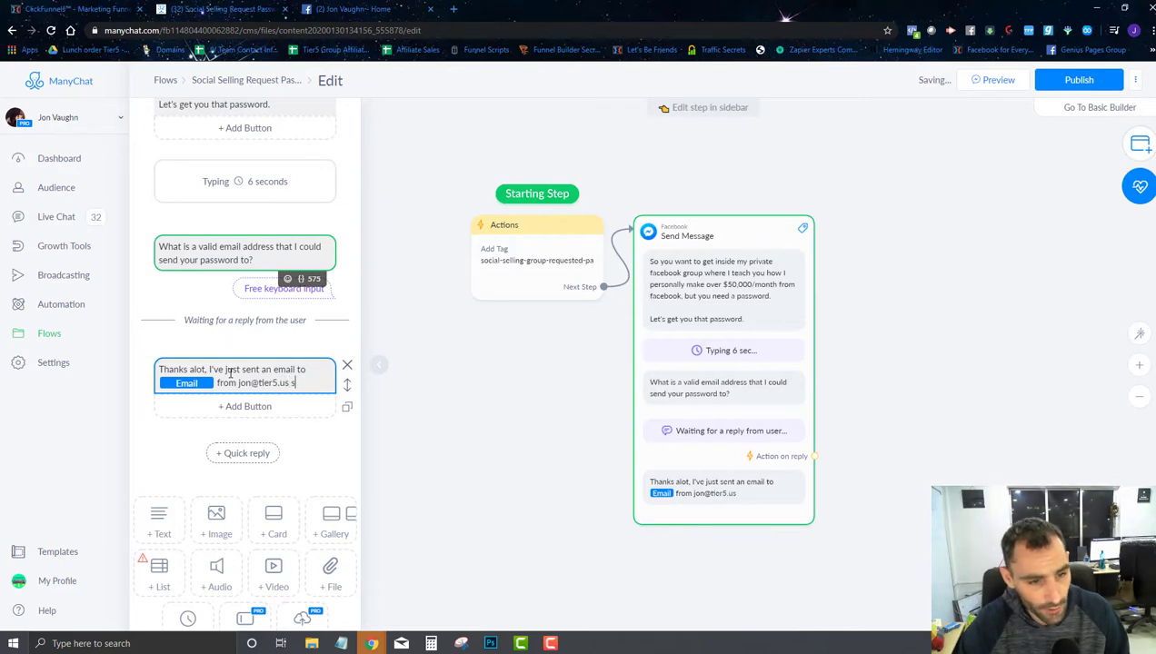
pyautogui.write('o you can get the pa')
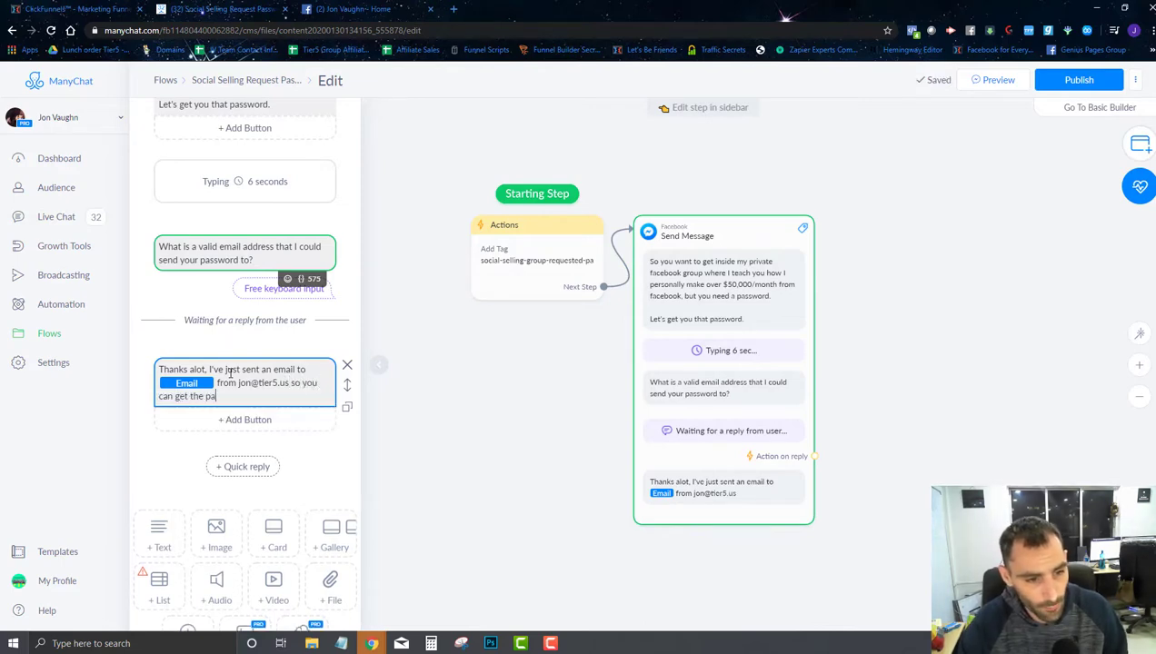
pyautogui.write('ssword for the g')
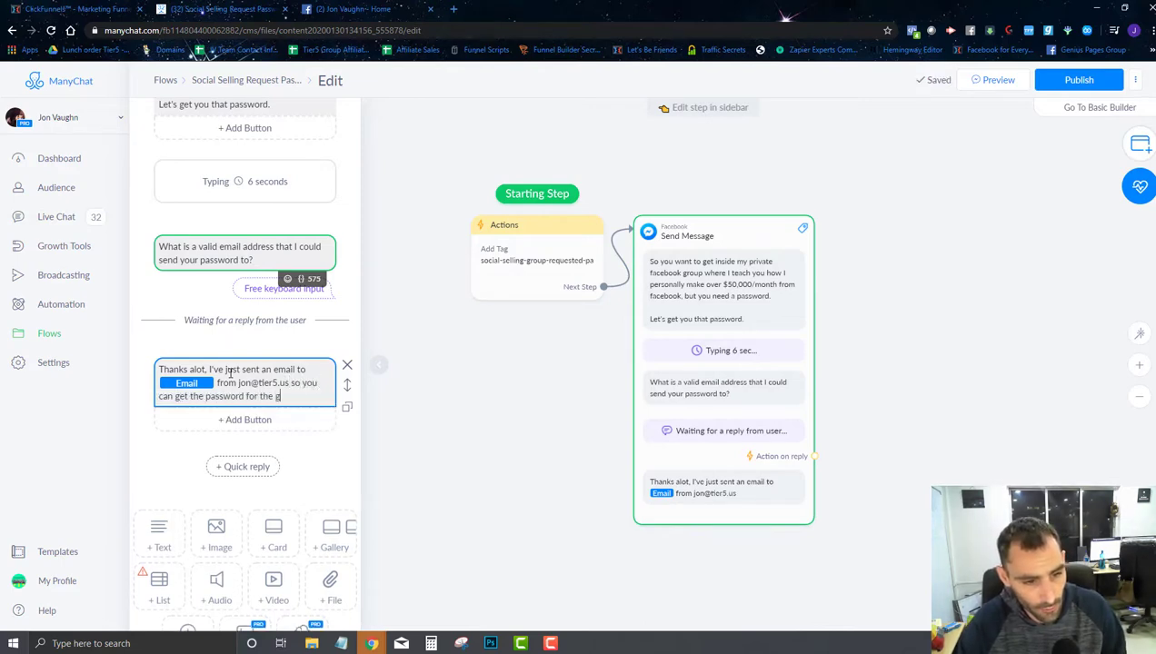
pyautogui.write('roup. Go ch')
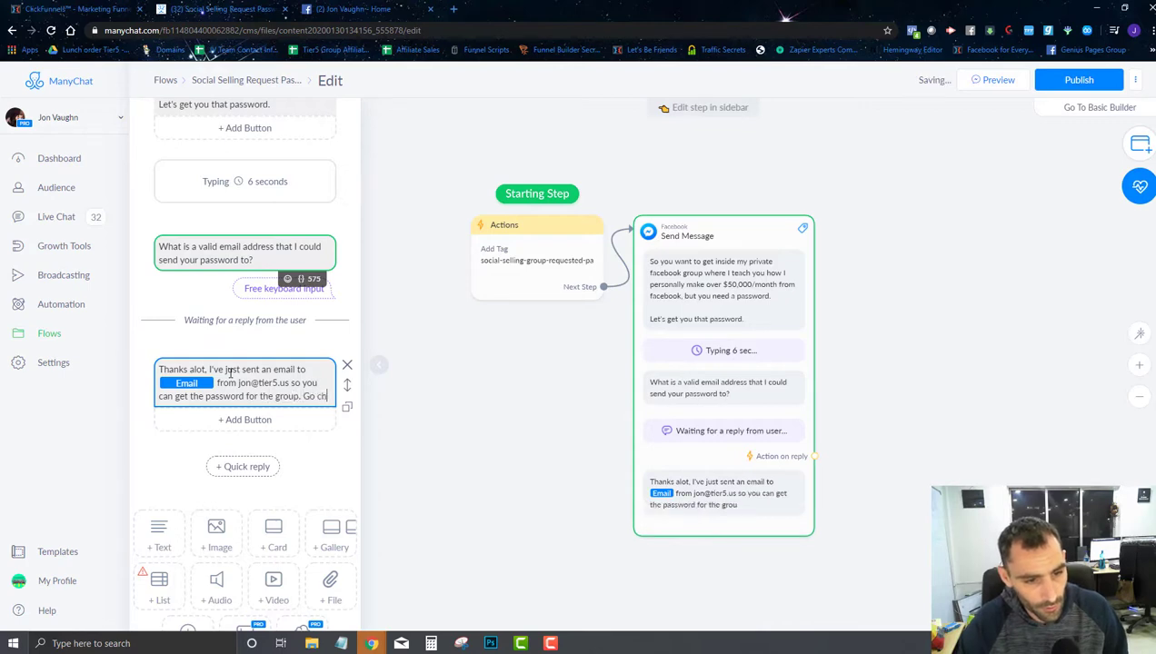
pyautogui.write('eck ')
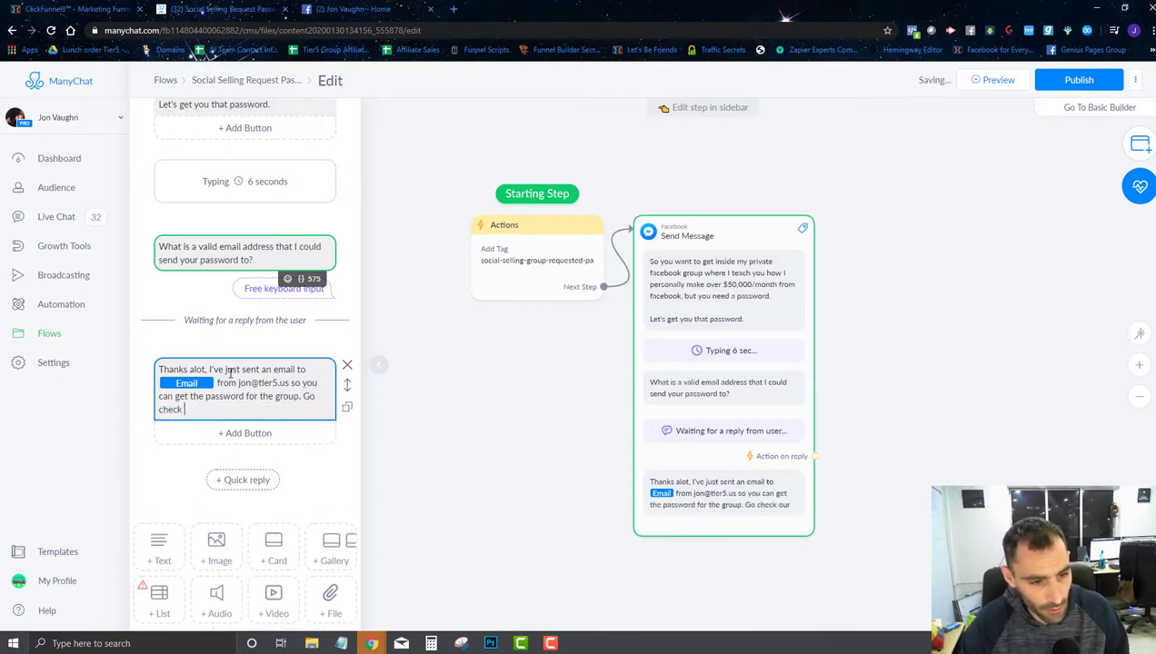
pyautogui.write('your email (may')
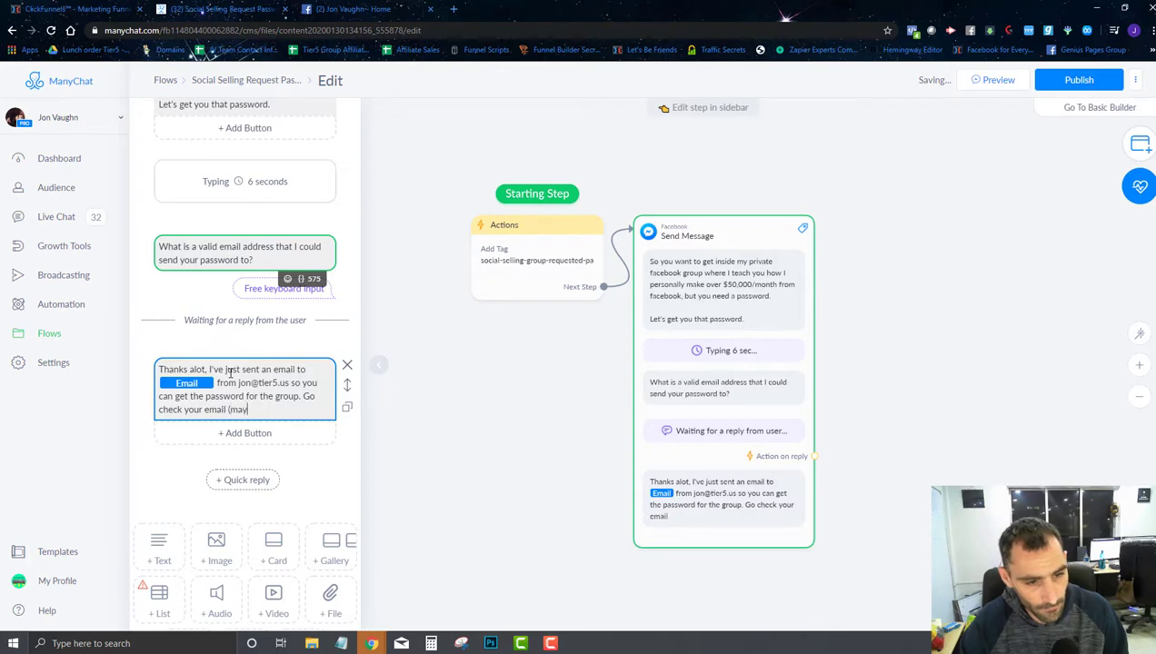
pyautogui.write('be check spam if yo')
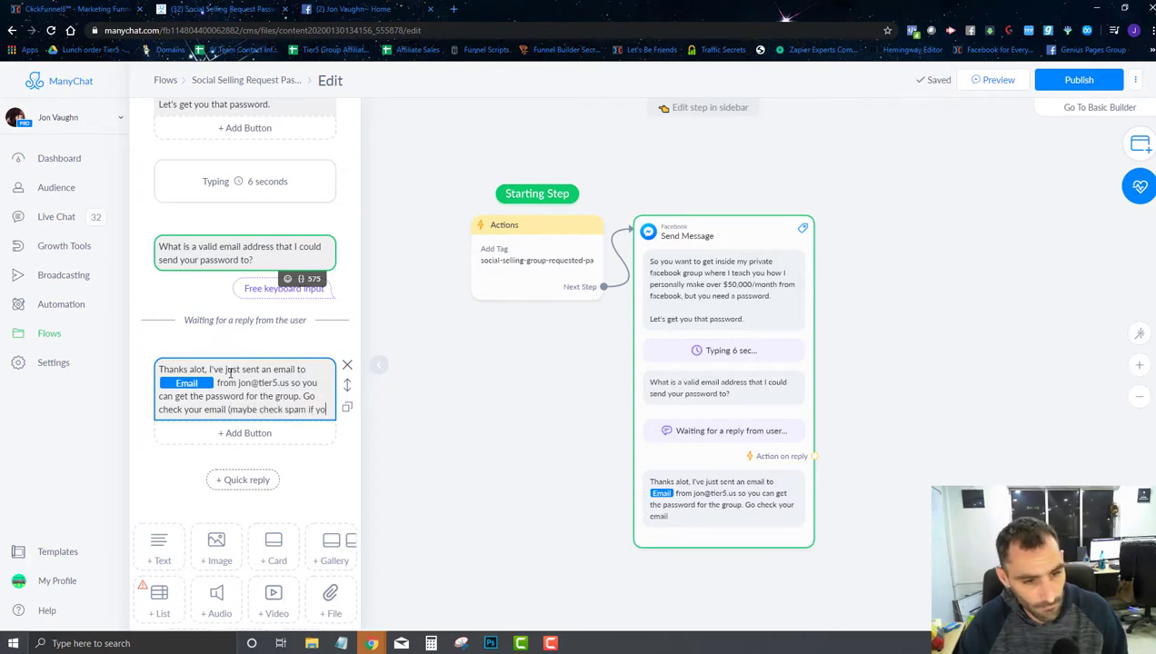
pyautogui.write("u can't find it")
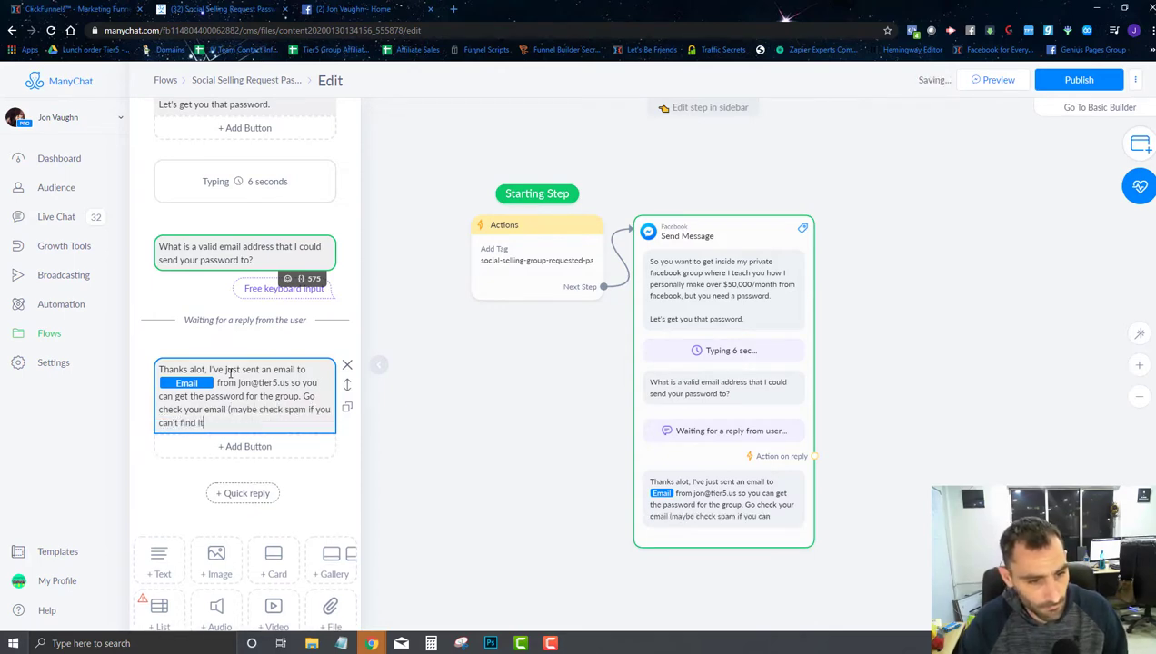
pyautogui.write(')')
pyautogui.click(474, 377)
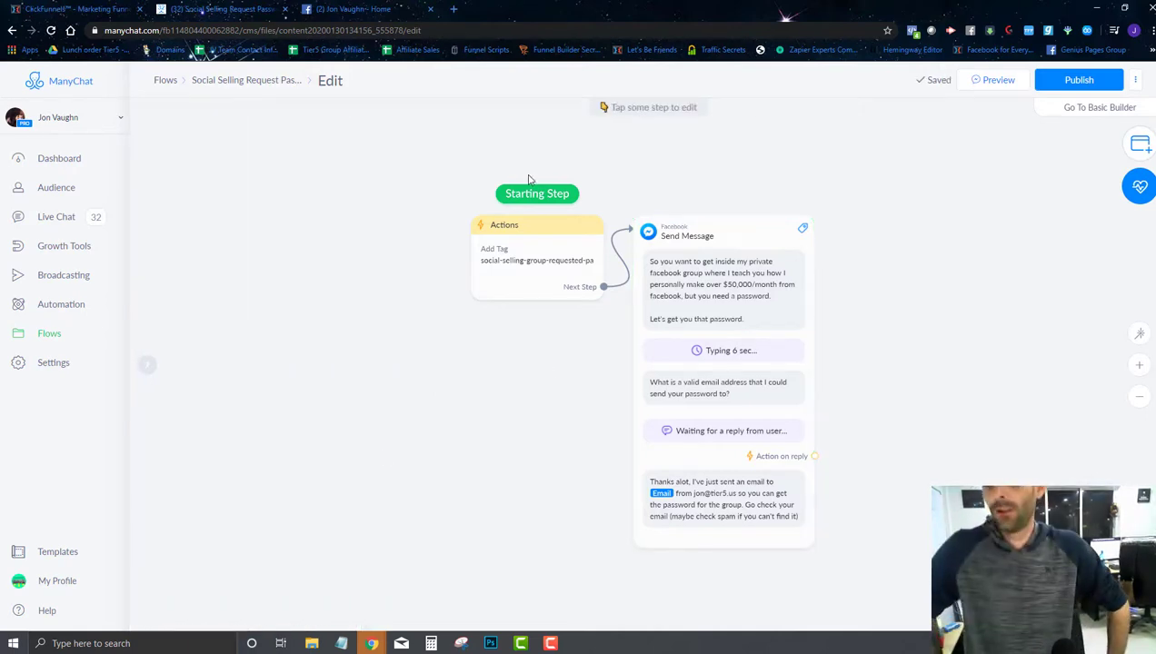
# Step: Publish the password flow and go to Growth Tools
pyautogui.click(1069, 80)
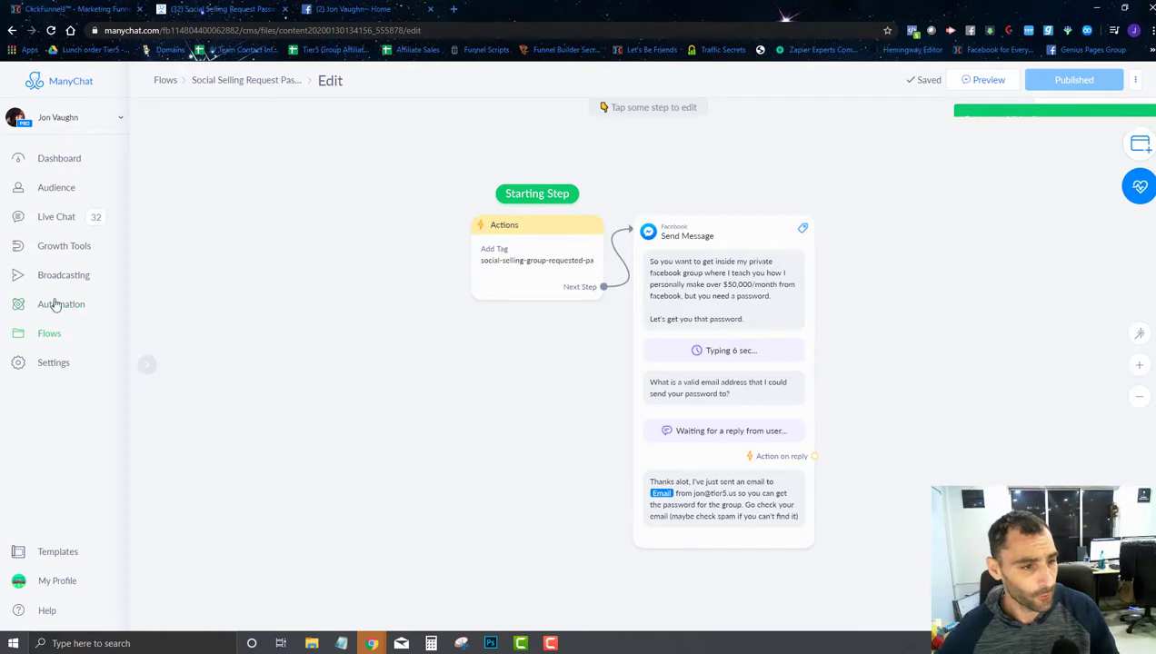
pyautogui.click(59, 246)
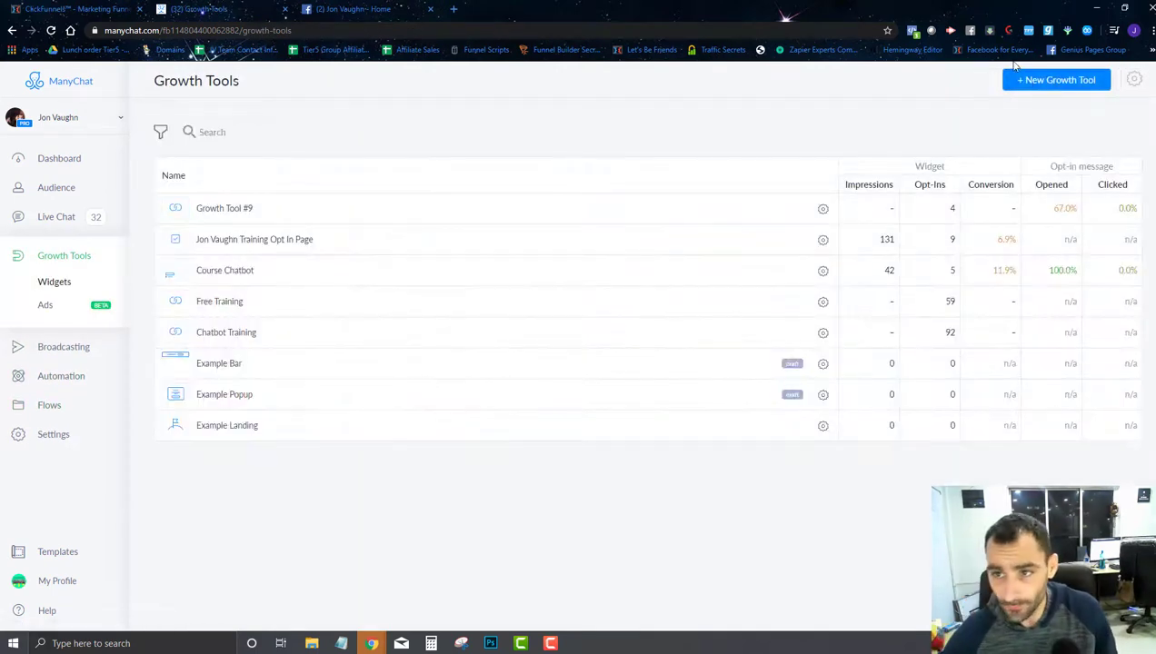
# Step: Create a Messenger Ref URL growth tool whose opt-in message is the Social Selling Request Password flow
pyautogui.click(1054, 80)
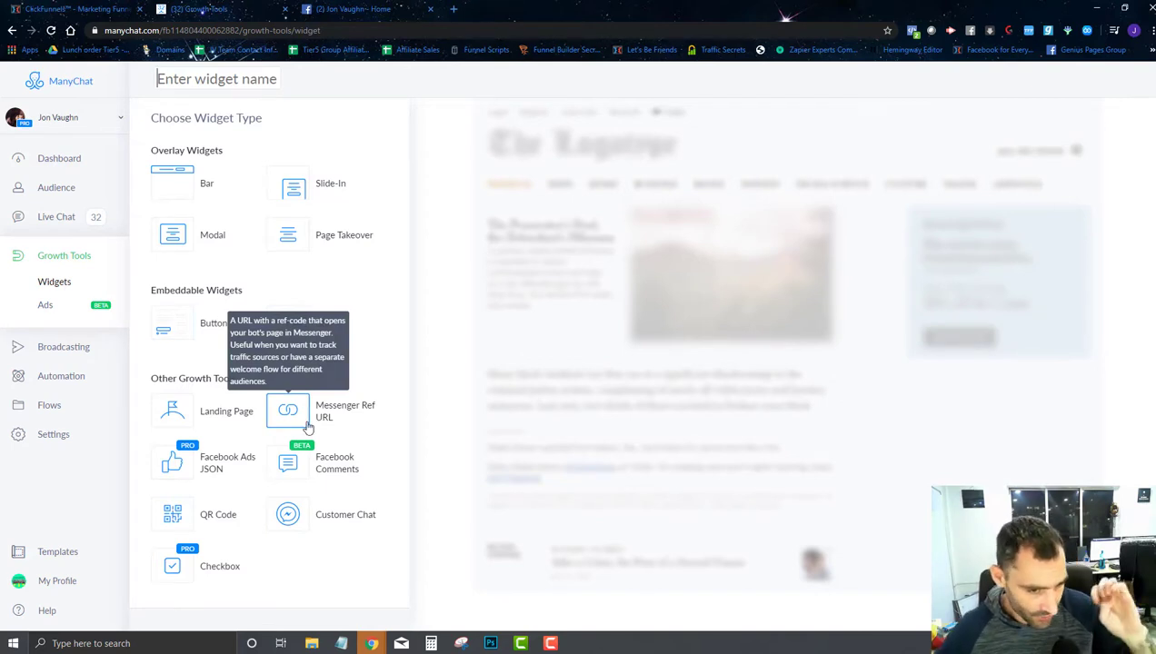
pyautogui.click(308, 427)
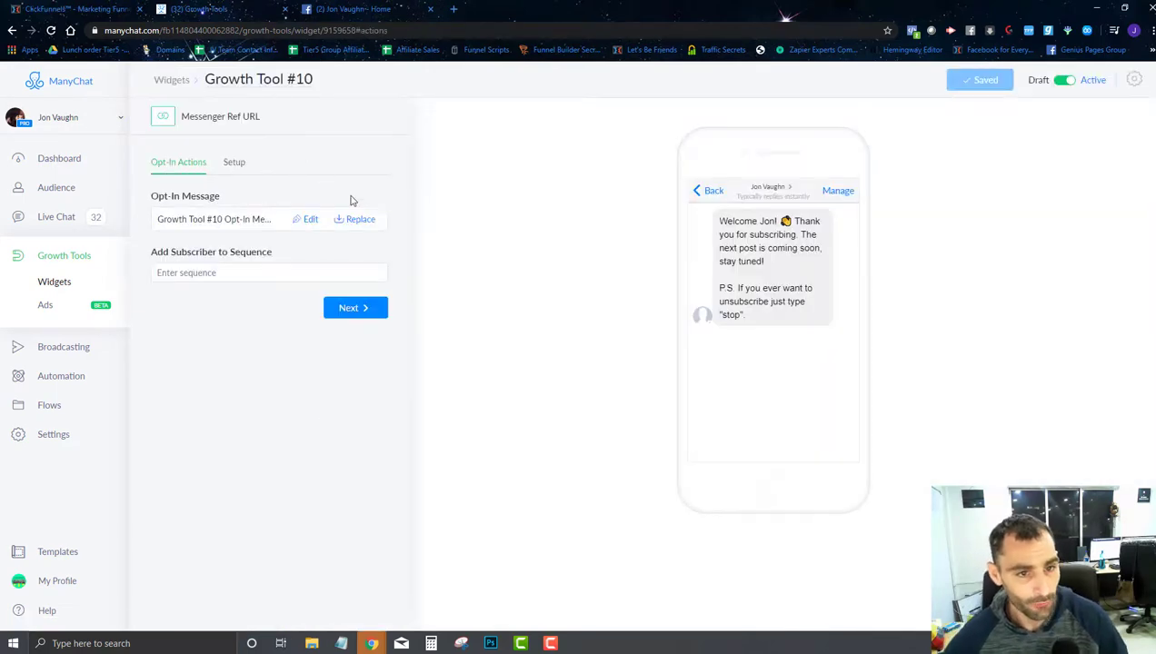
pyautogui.click(335, 232)
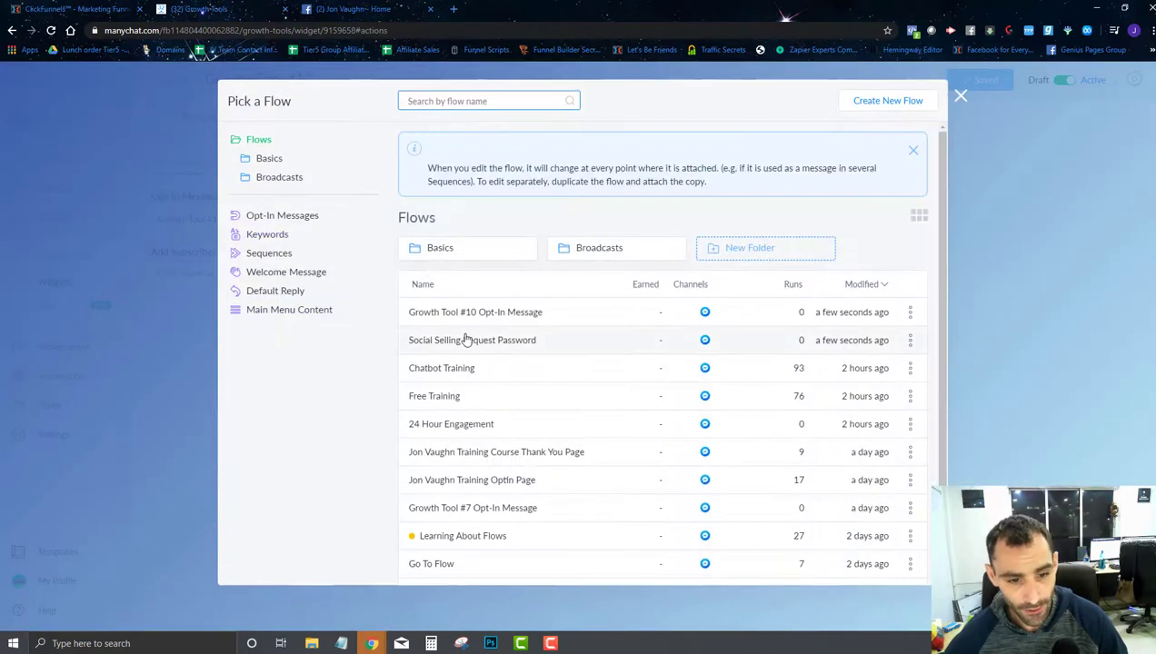
pyautogui.scroll(-2, 468, 327)
pyautogui.click(463, 229)
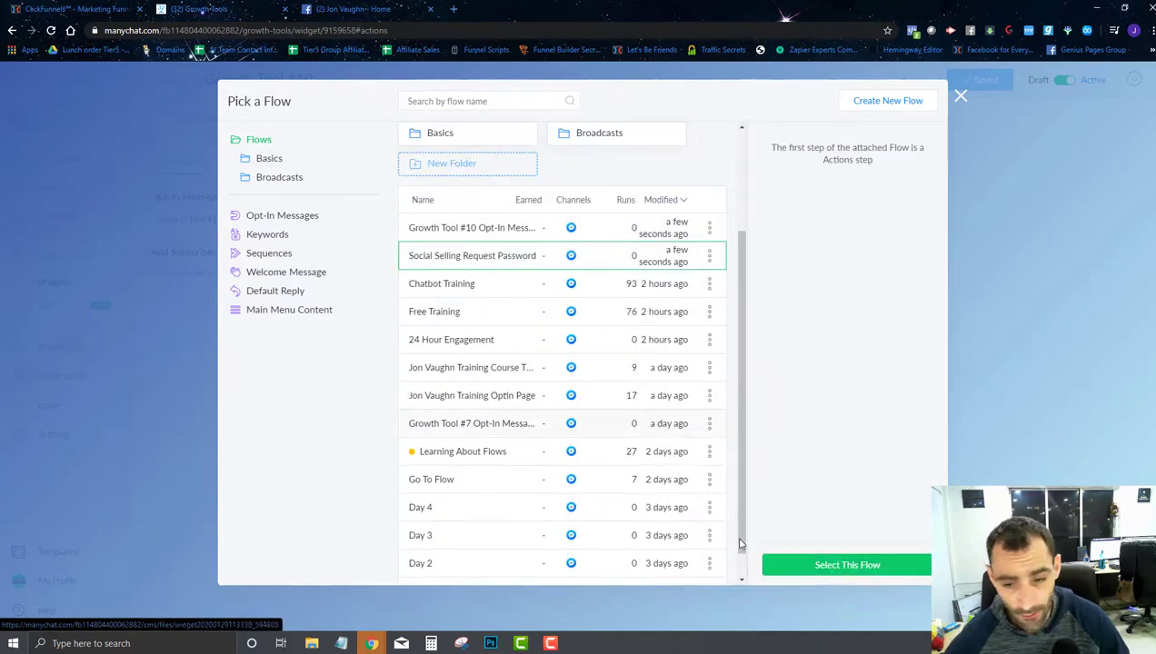
pyautogui.click(841, 564)
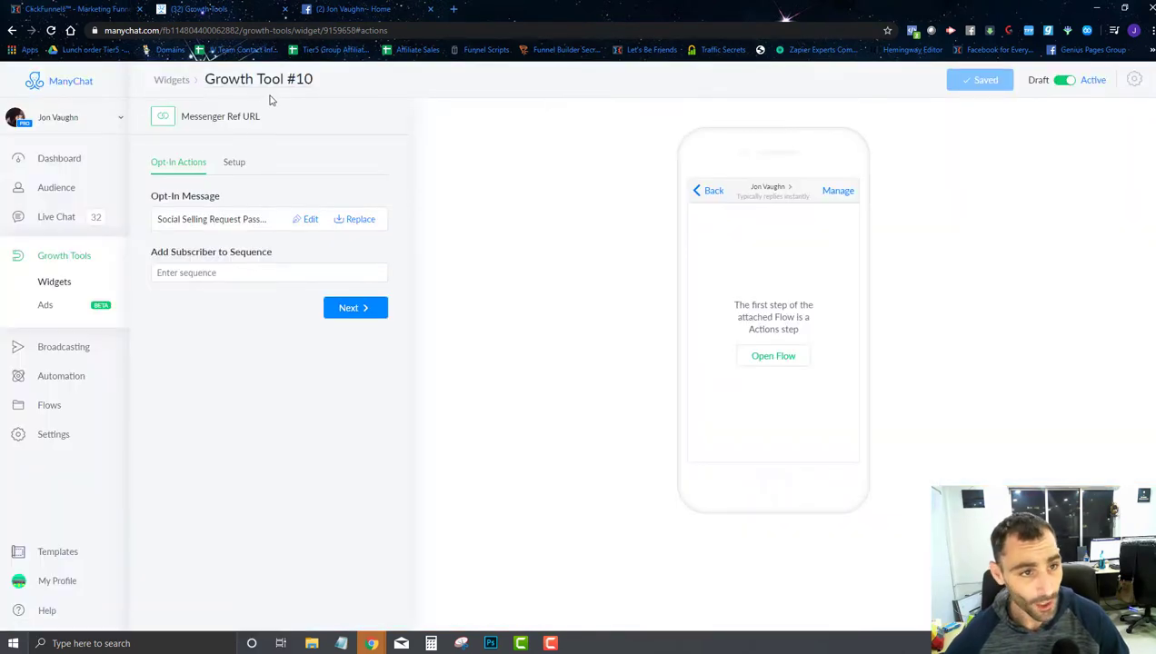
# Step: Rename Growth Tool #10 to 'Social Selling Request Password' and continue to its setup
pyautogui.click(261, 79)
pyautogui.write('Soc')
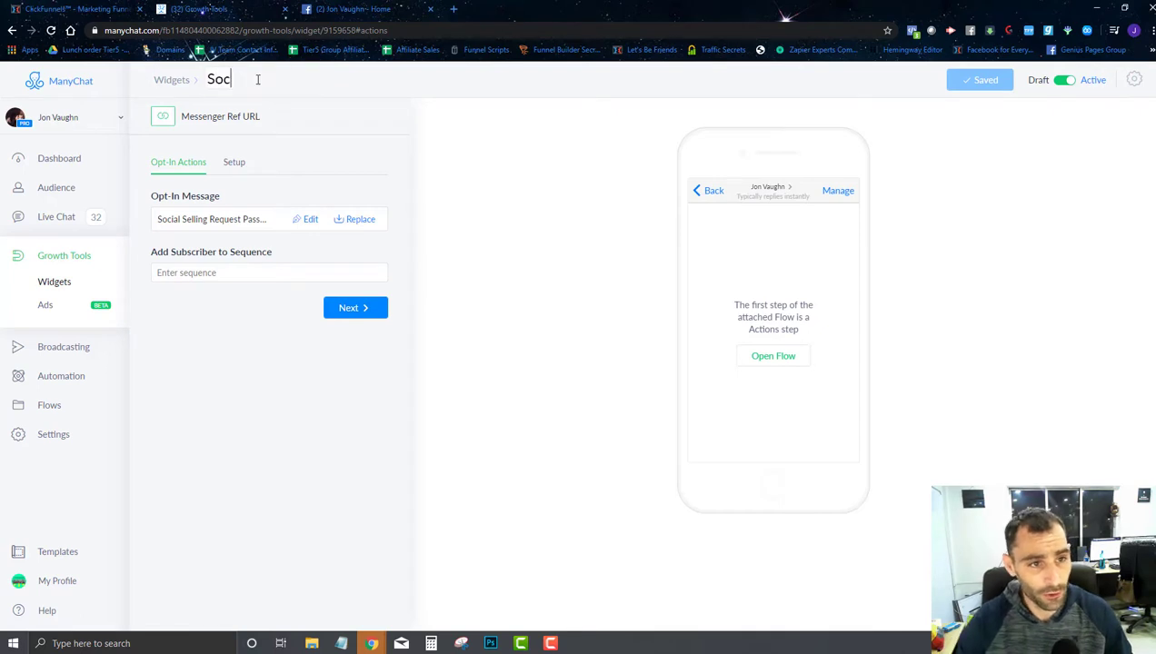
pyautogui.press('BackSpace')
pyautogui.press('BackSpace')
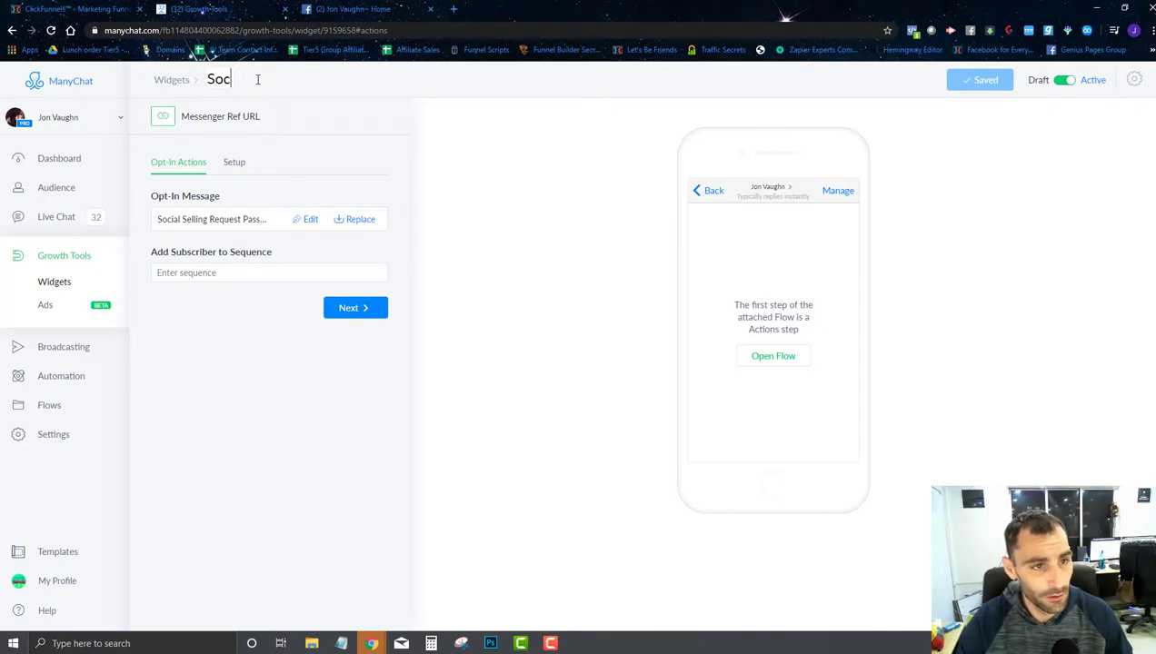
pyautogui.write('ial Selli')
pyautogui.press('BackSpace')
pyautogui.press('BackSpace')
pyautogui.press('BackSpace')
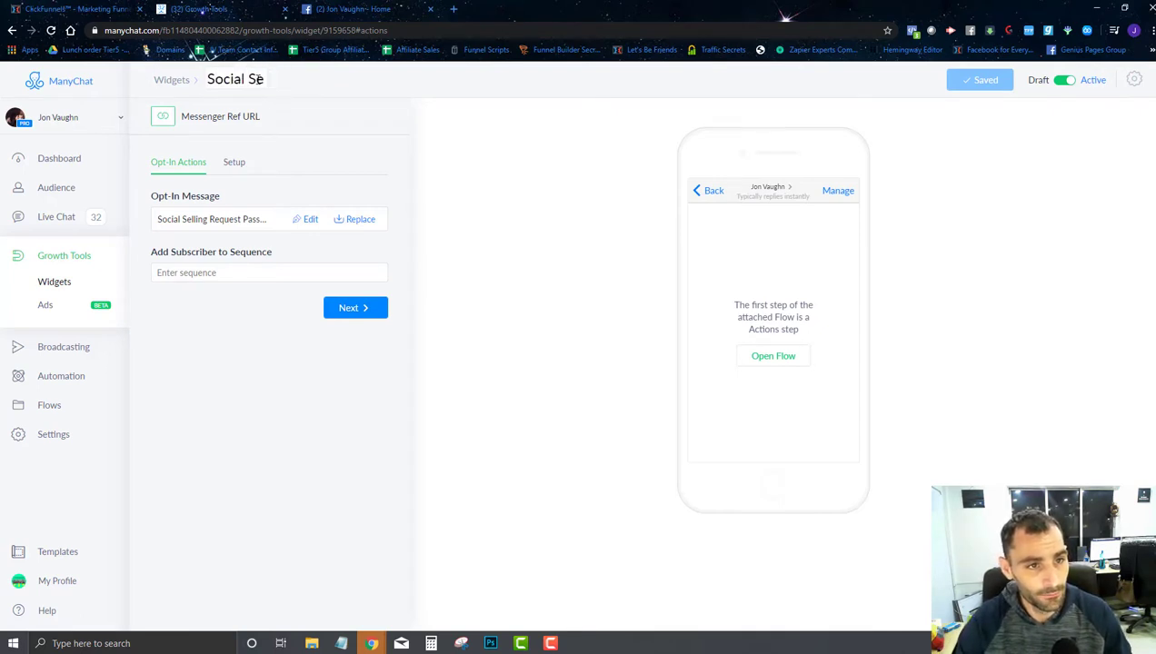
pyautogui.write('lling Request P')
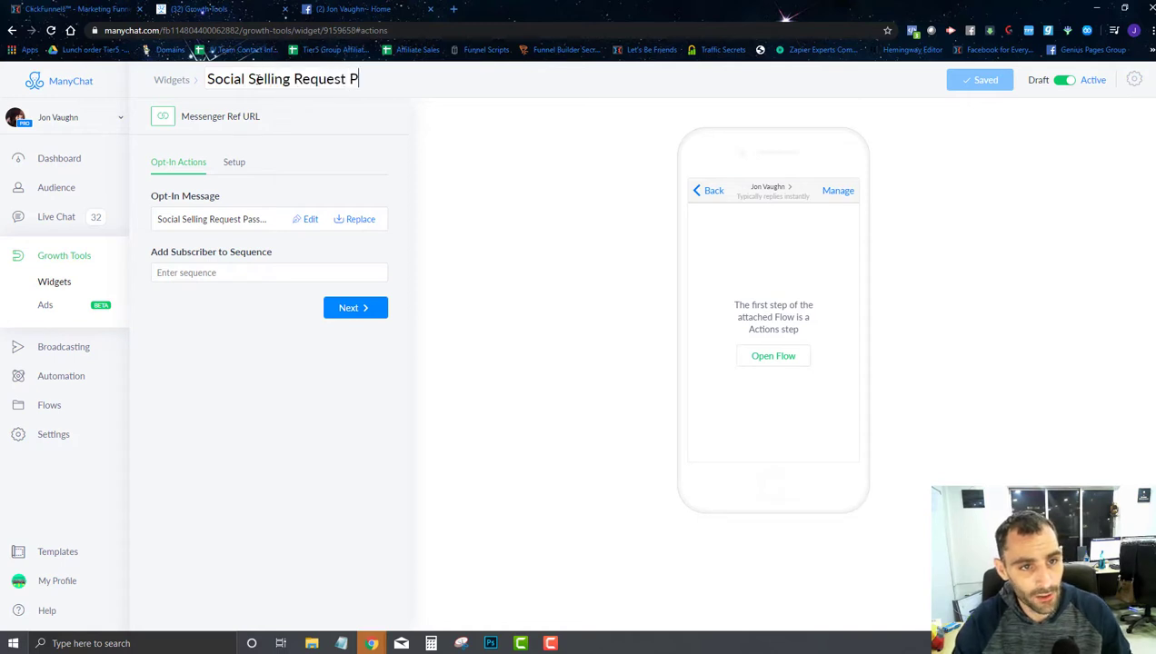
pyautogui.write('assword')
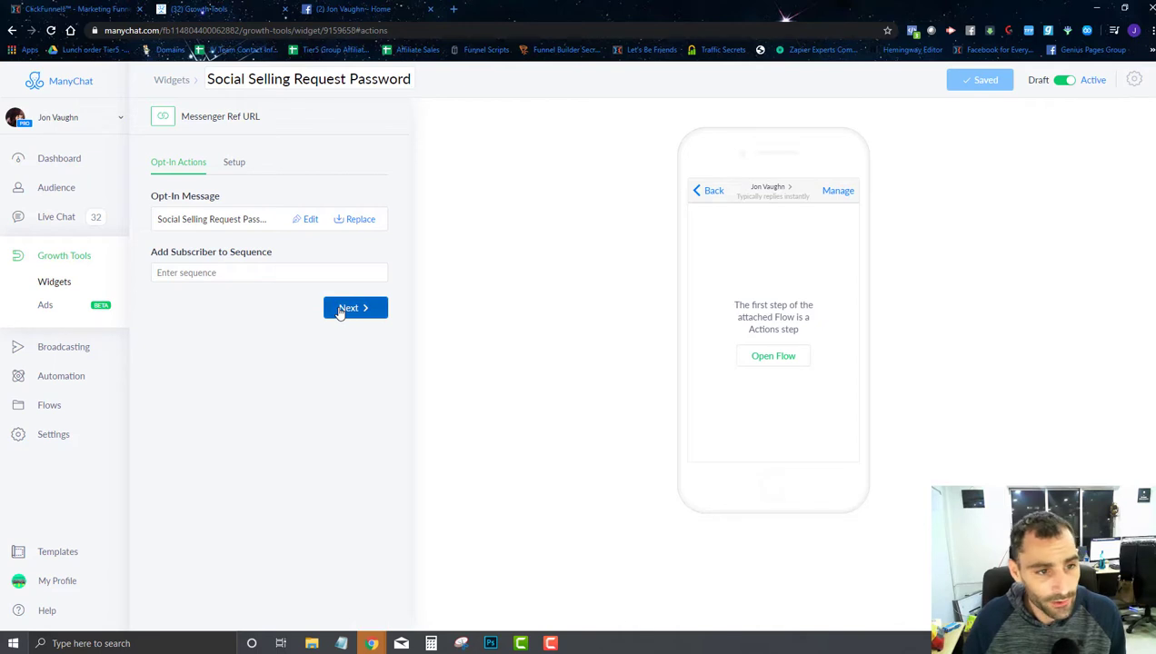
pyautogui.click(348, 308)
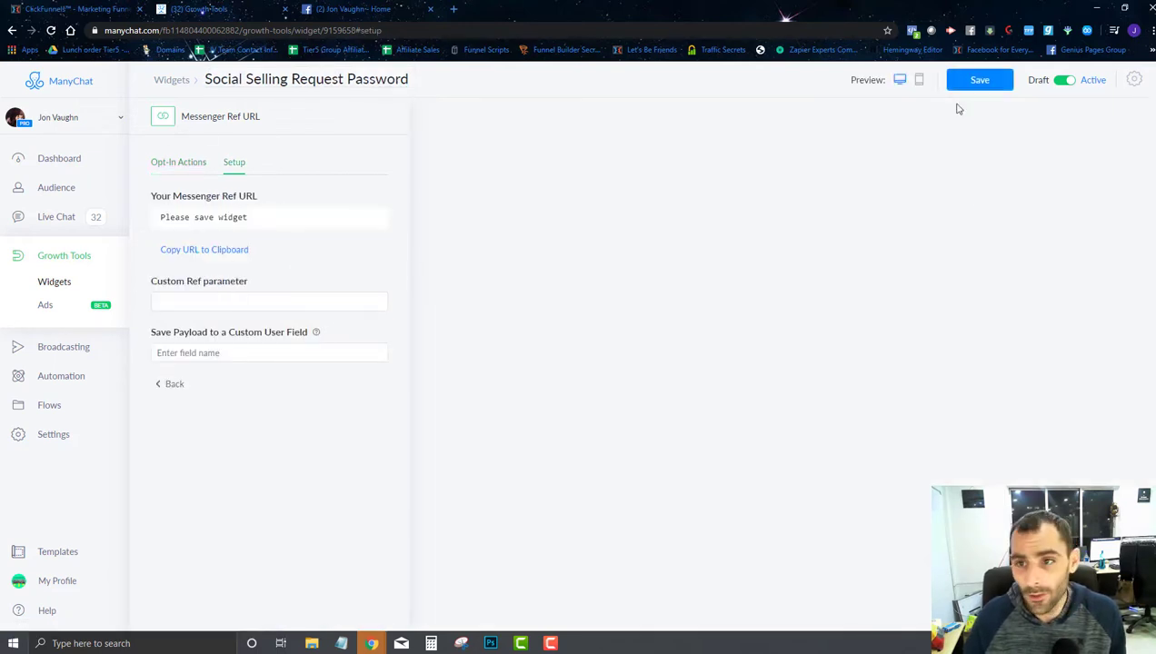
# Step: Save the widget, copy its generated Messenger Ref URL, and return to its opt-in actions
pyautogui.click(974, 81)
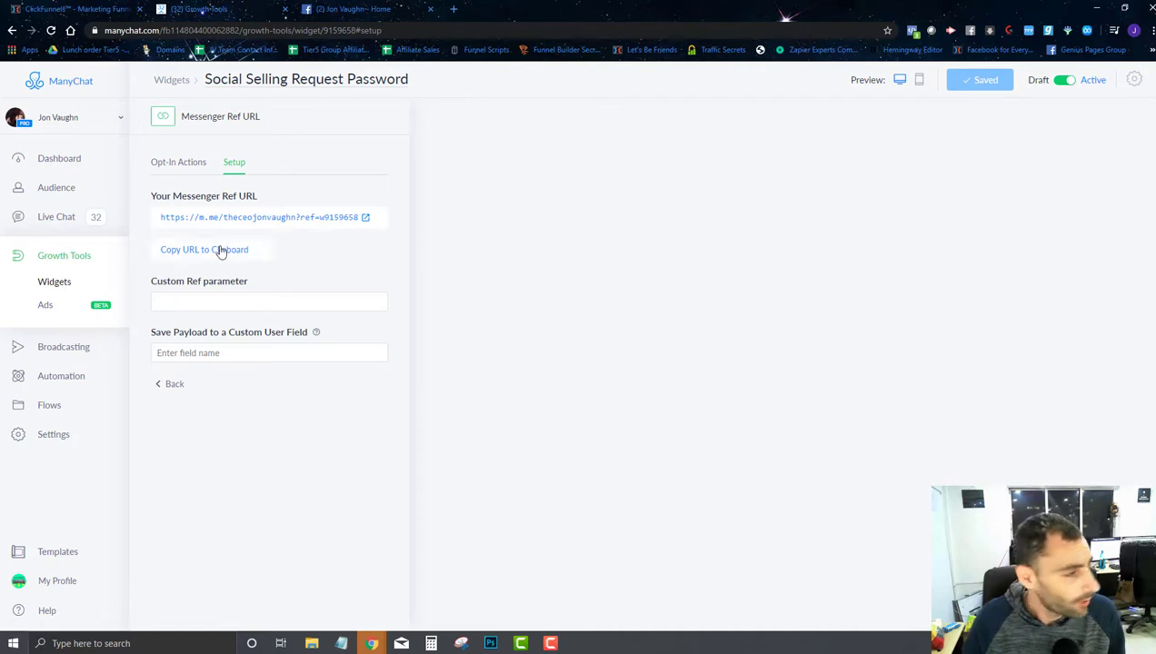
pyautogui.click(220, 251)
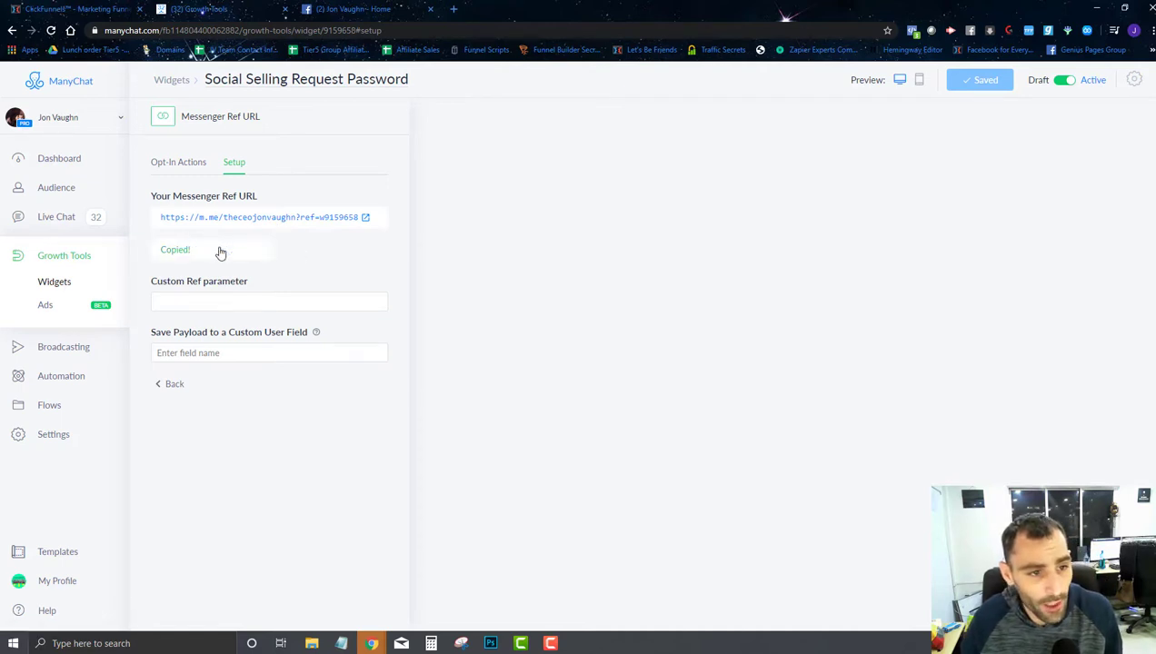
pyautogui.click(166, 164)
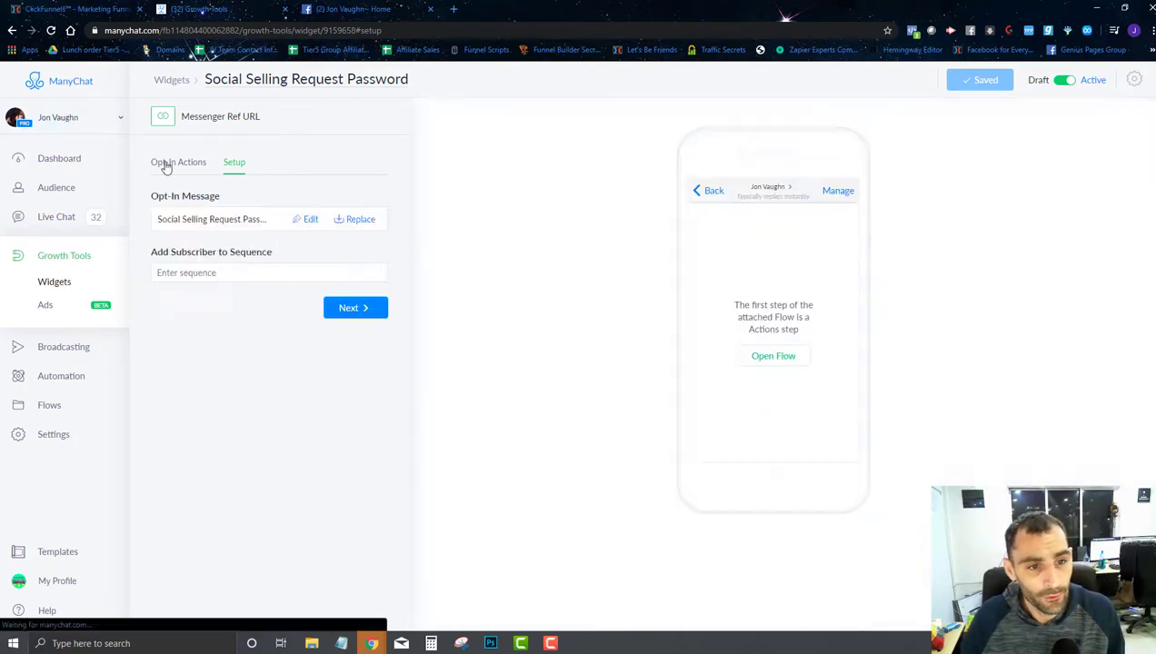
# Step: Move the Social Selling Request Password trigger node in the flow, then reopen that widget from Growth Tools
pyautogui.click(310, 221)
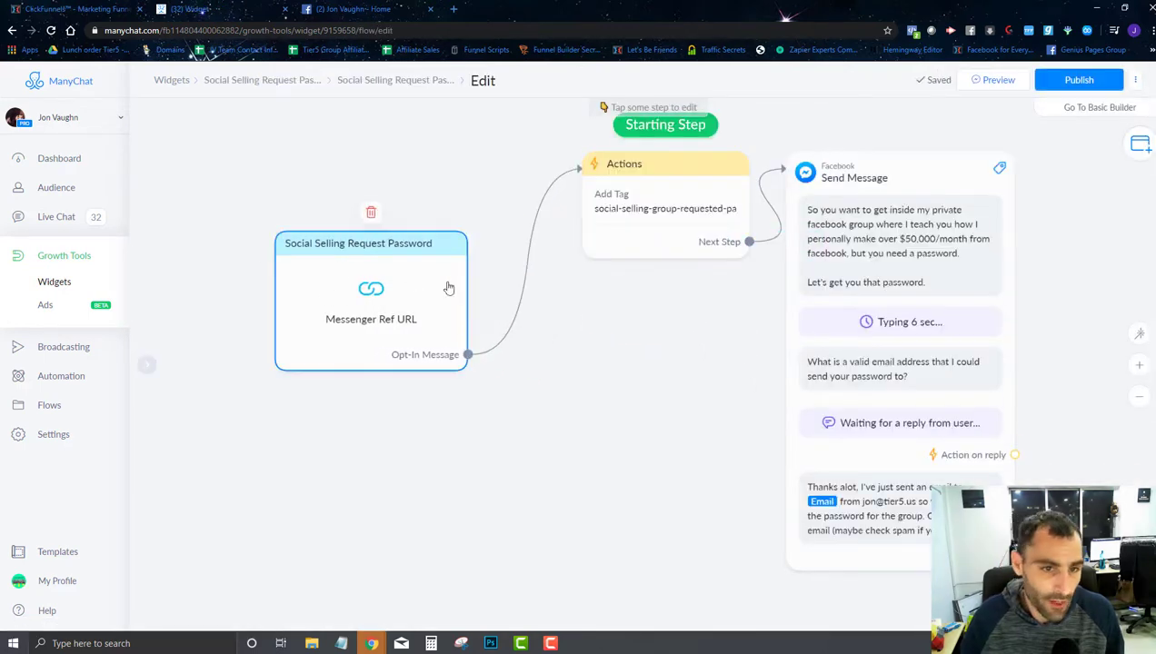
pyautogui.moveTo(429, 271); pyautogui.dragTo(318, 225)
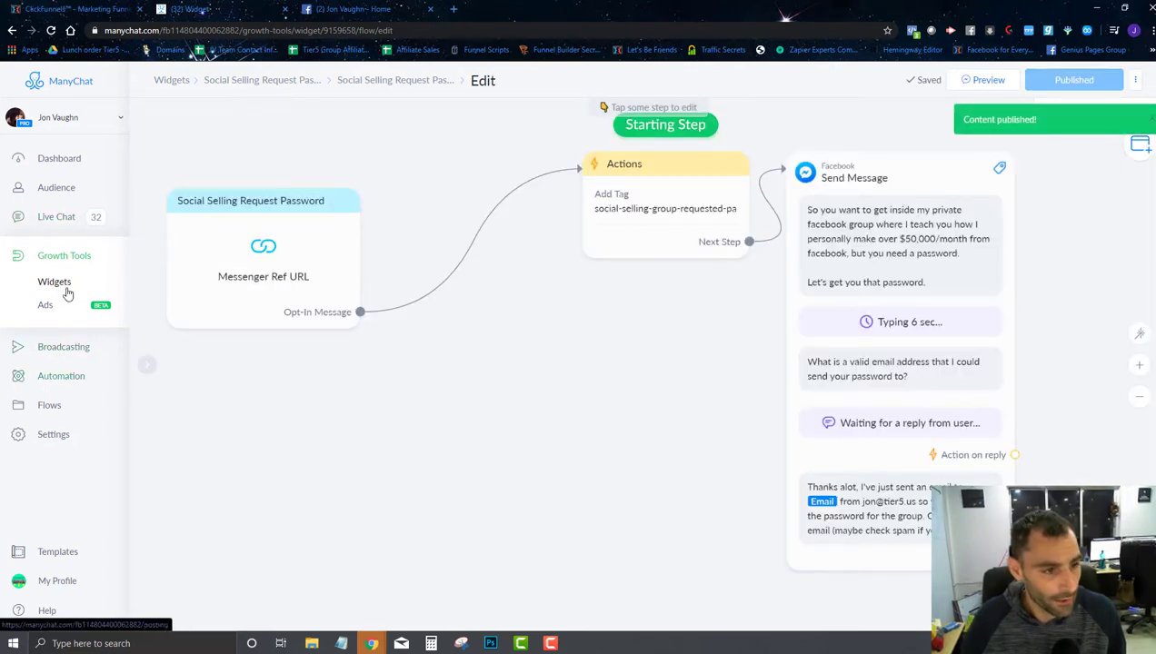
pyautogui.click(63, 258)
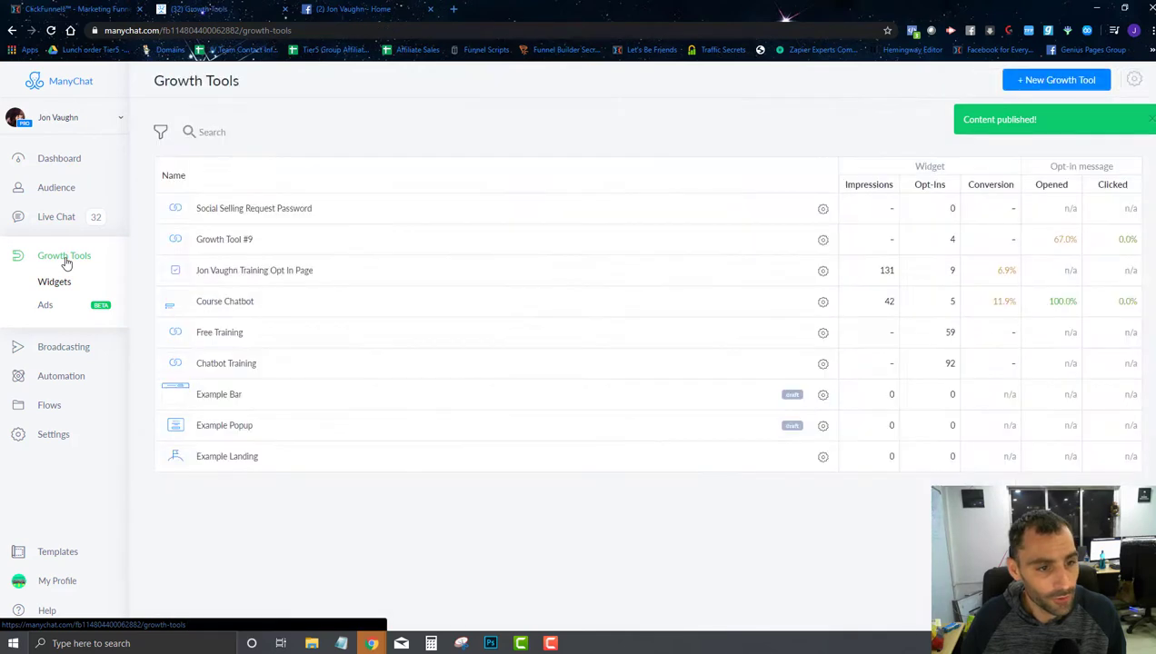
pyautogui.click(264, 210)
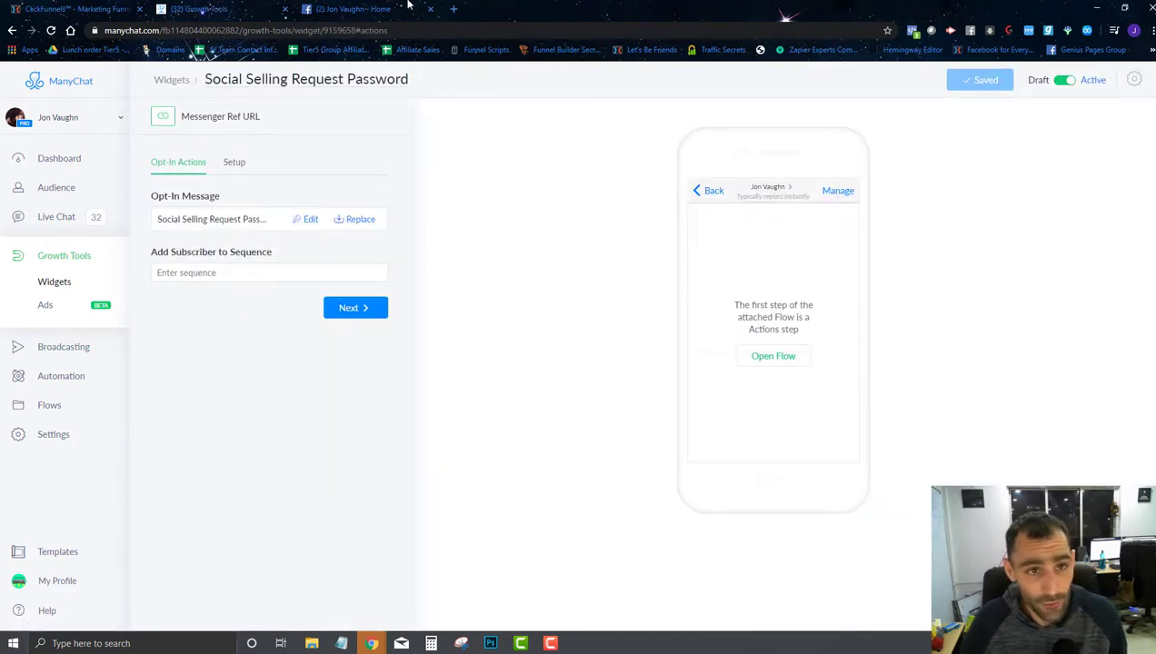
pyautogui.click(454, 8)
# Step: Load the copied m.me ref link and check the bot's password offer in Messenger, then return to ManyChat
pyautogui.write('https://m.me/theceojonvaughn?ref=w9159658')
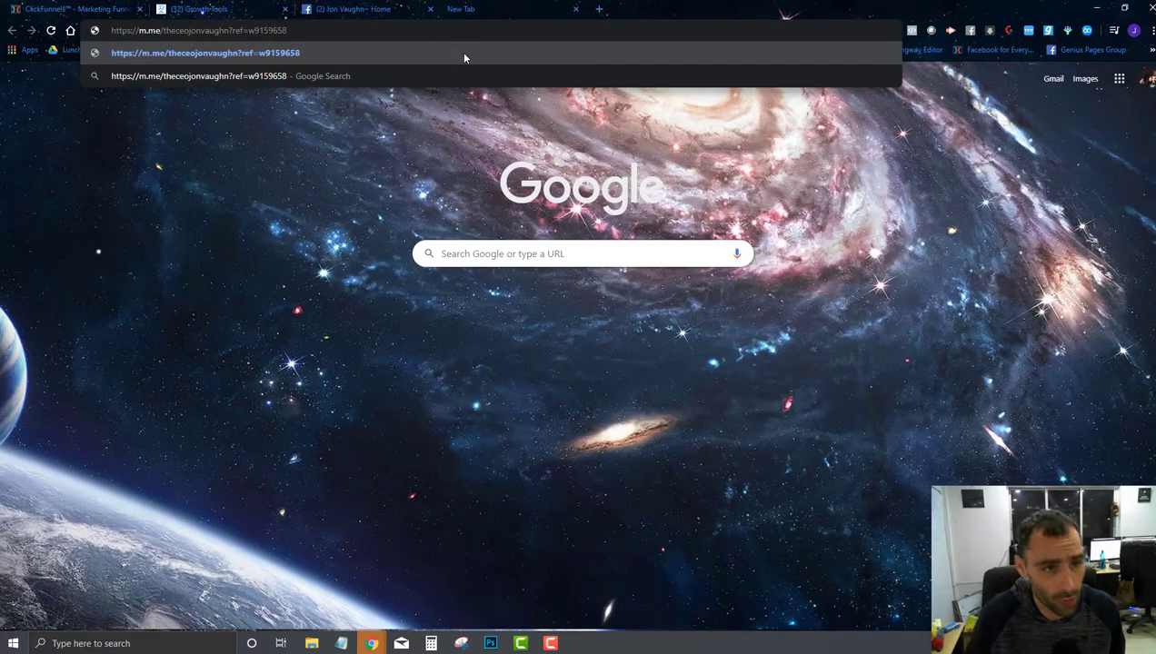
pyautogui.click(464, 57)
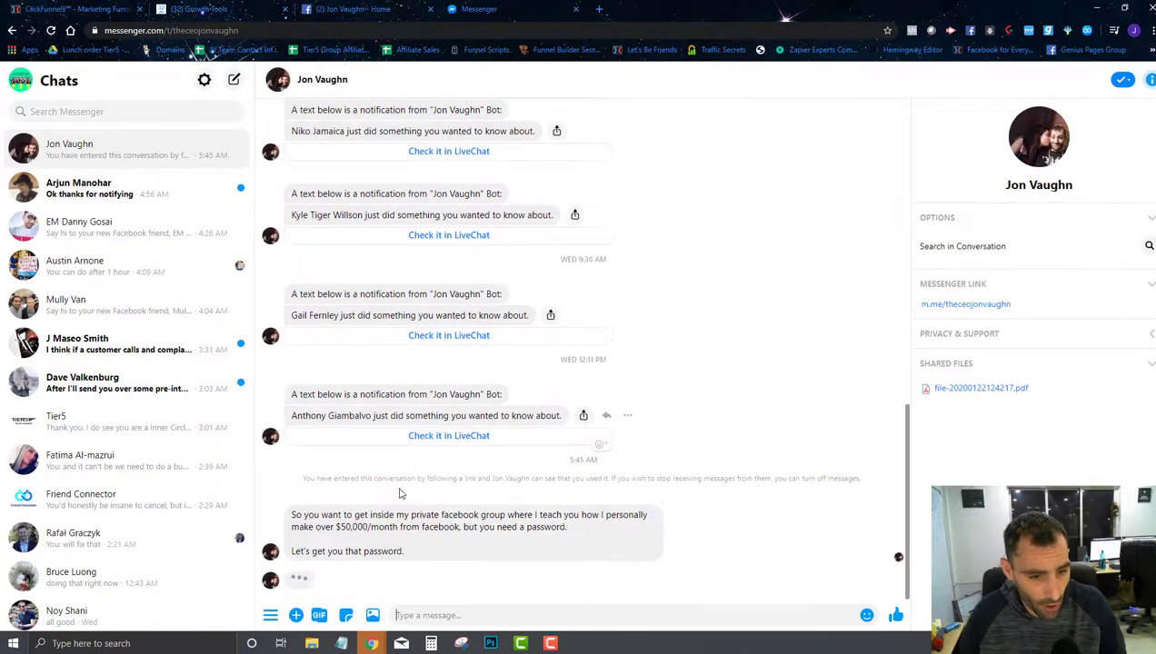
pyautogui.tripleClick(338, 519)
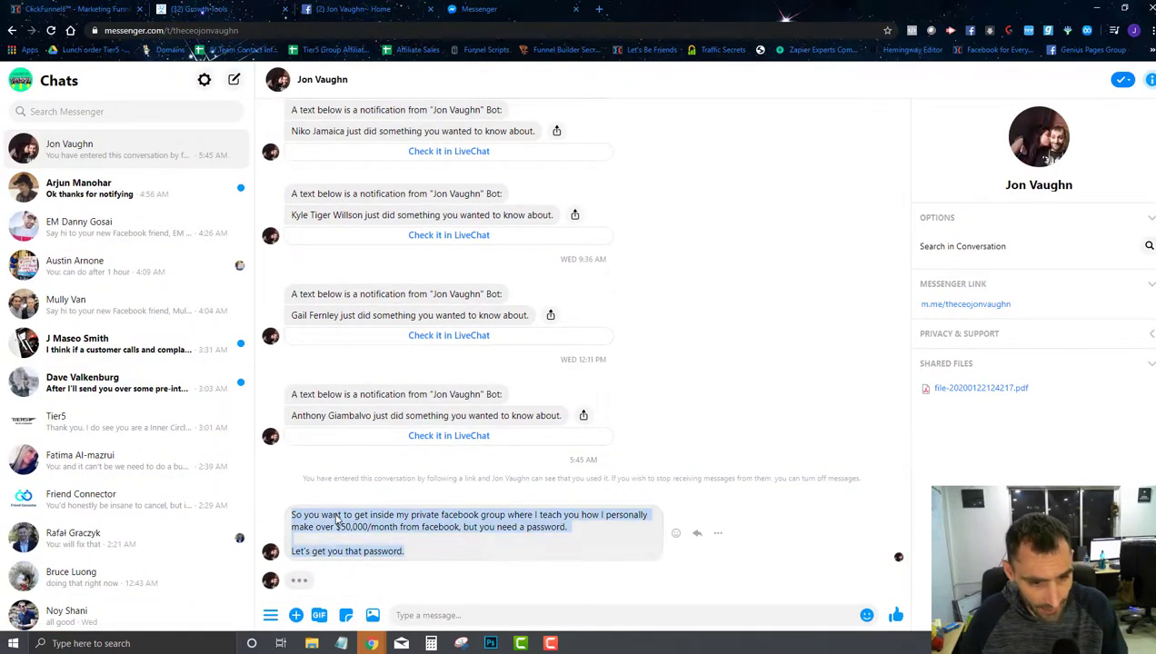
pyautogui.click(357, 546)
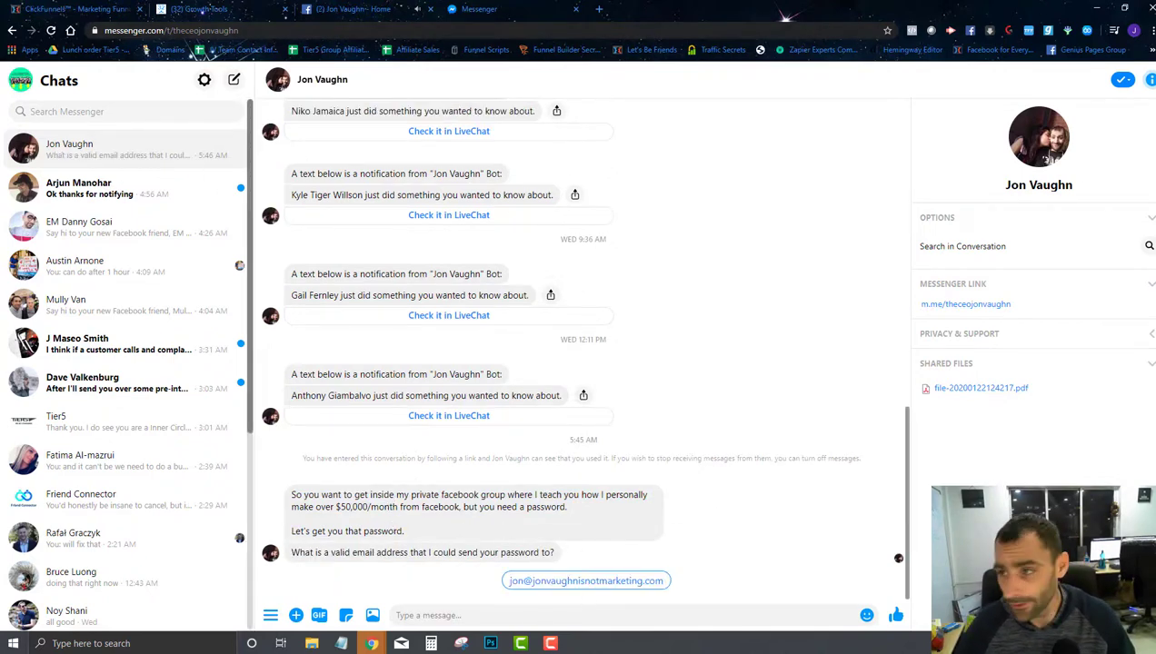
pyautogui.click(192, 7)
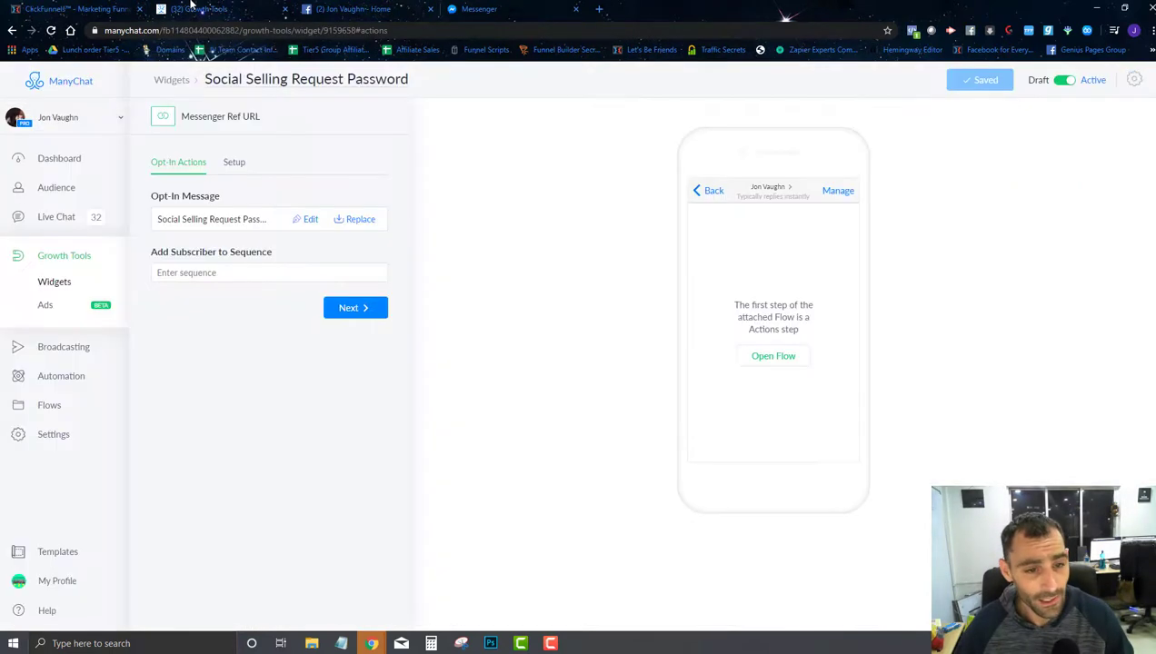
# Step: Add an Actions step connected from the opt-in message's reply action
pyautogui.click(310, 221)
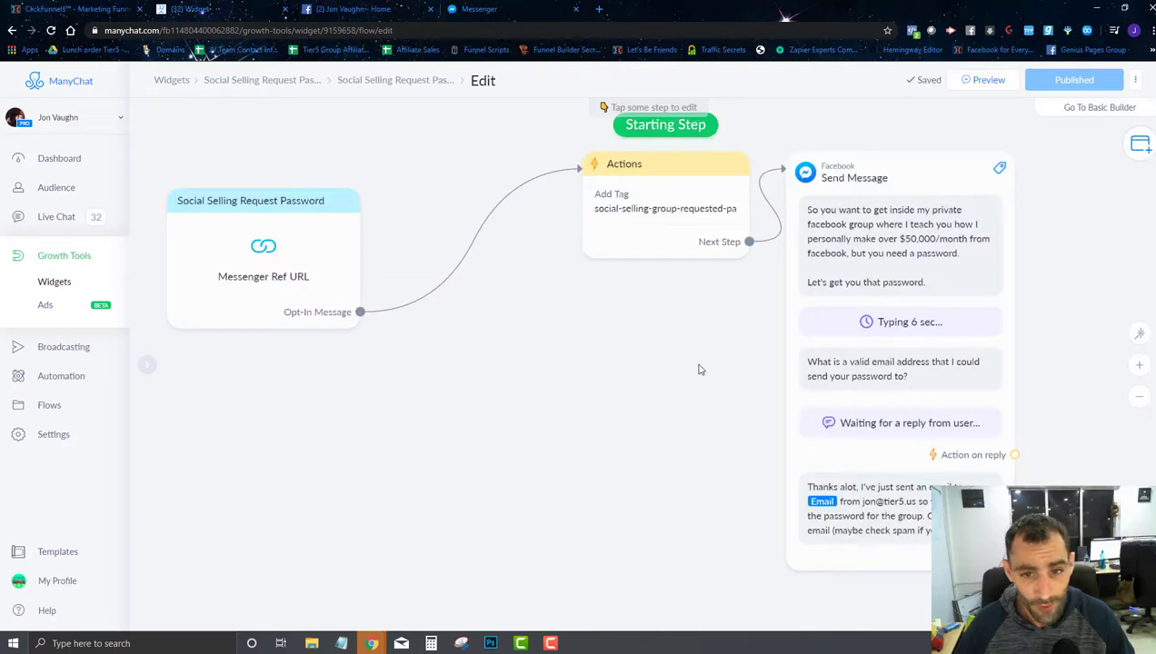
pyautogui.moveTo(699, 370); pyautogui.dragTo(518, 400)
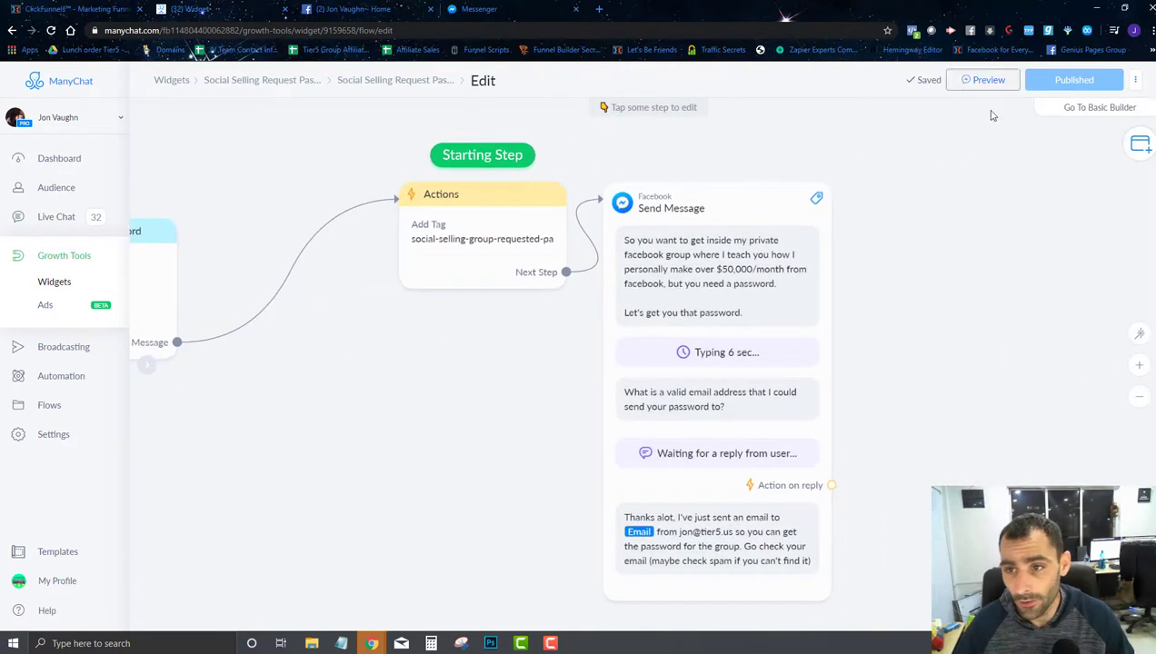
pyautogui.scroll(-2, 890, 366)
pyautogui.moveTo(890, 366); pyautogui.dragTo(702, 310)
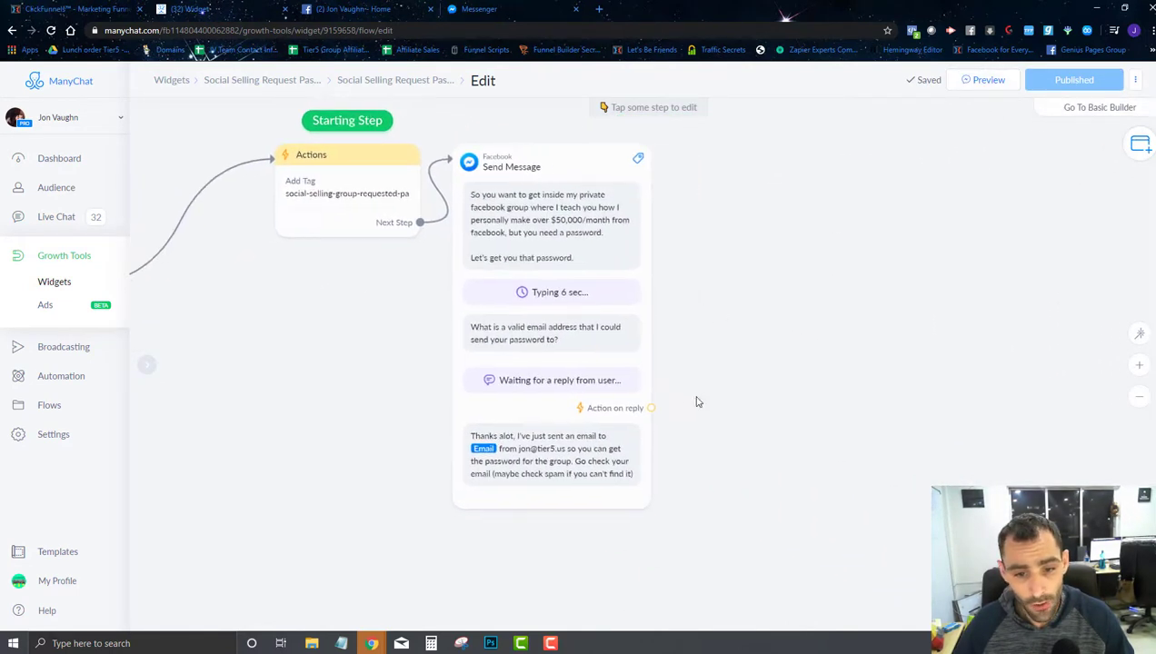
pyautogui.moveTo(651, 411); pyautogui.dragTo(729, 280)
pyautogui.click(762, 283)
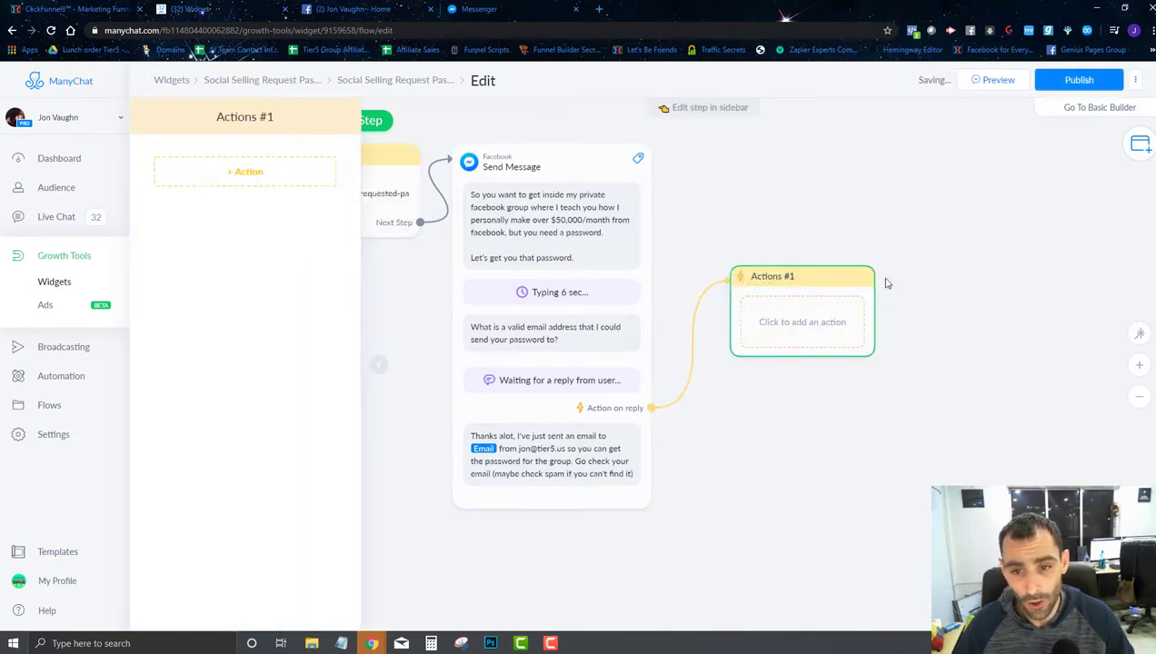
# Step: Add a Trigger Zap action with the new event social-selling-group-requested-password
pyautogui.click(254, 178)
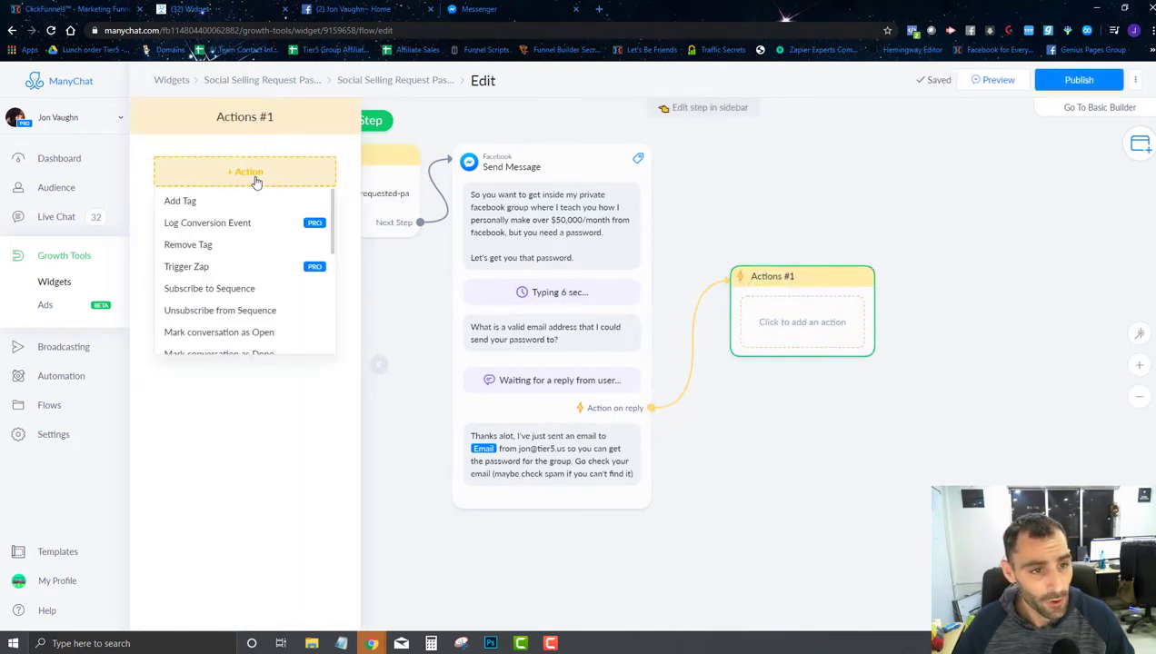
pyautogui.click(182, 269)
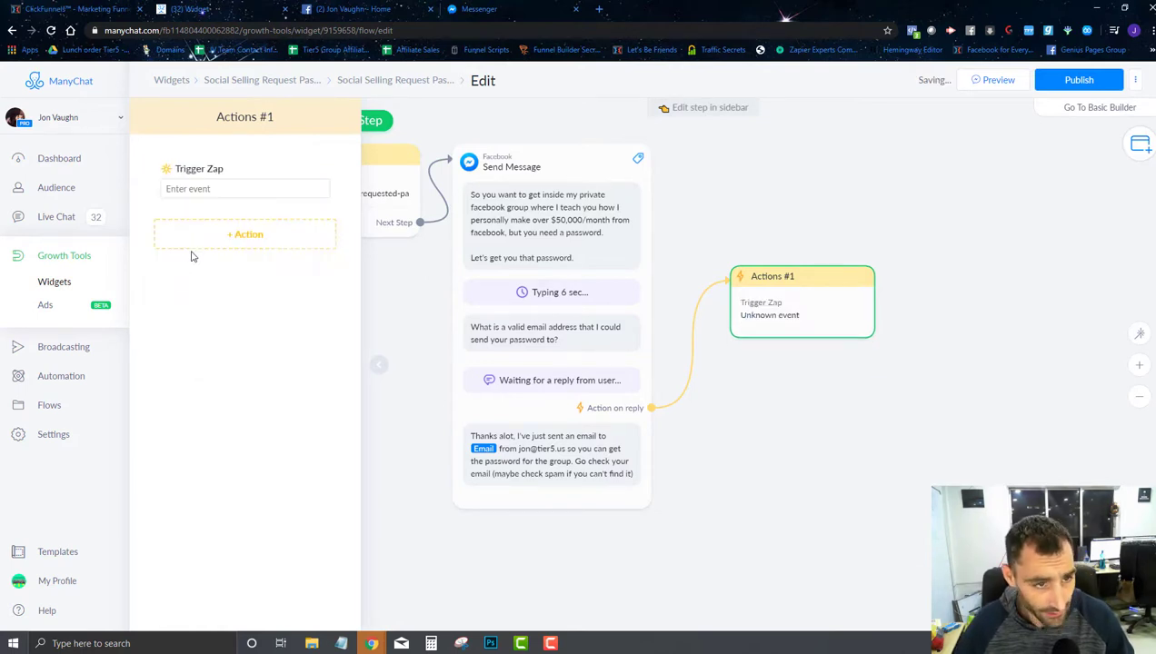
pyautogui.click(223, 189)
pyautogui.write('social-selling-group-requ')
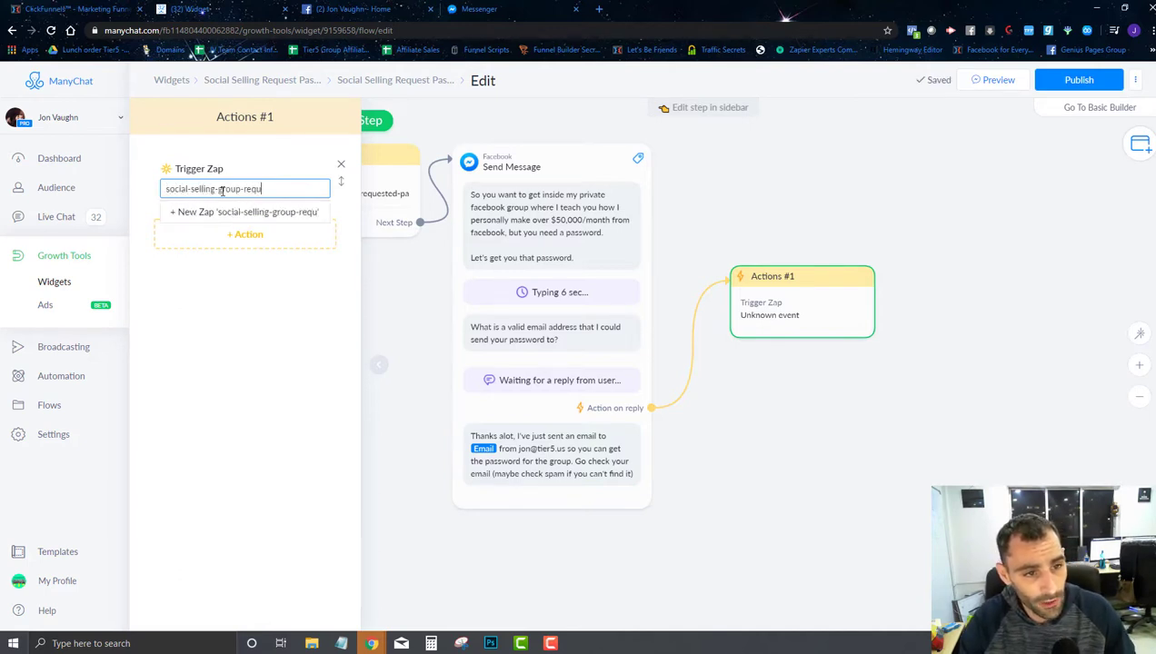
pyautogui.write('sted-password')
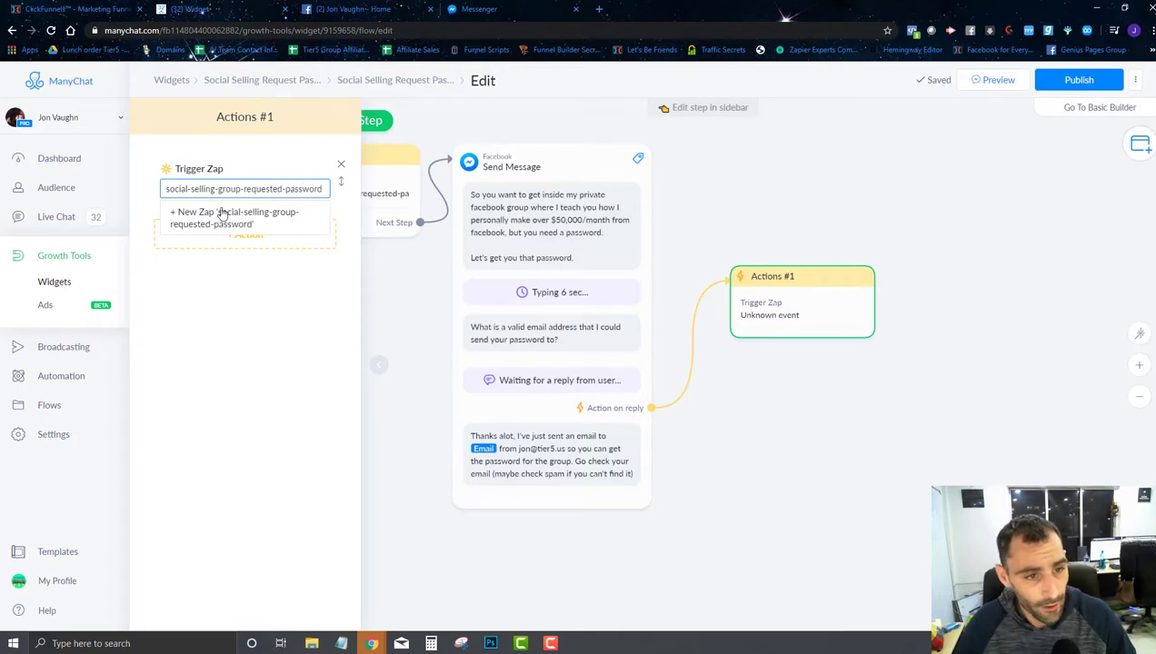
pyautogui.click(222, 212)
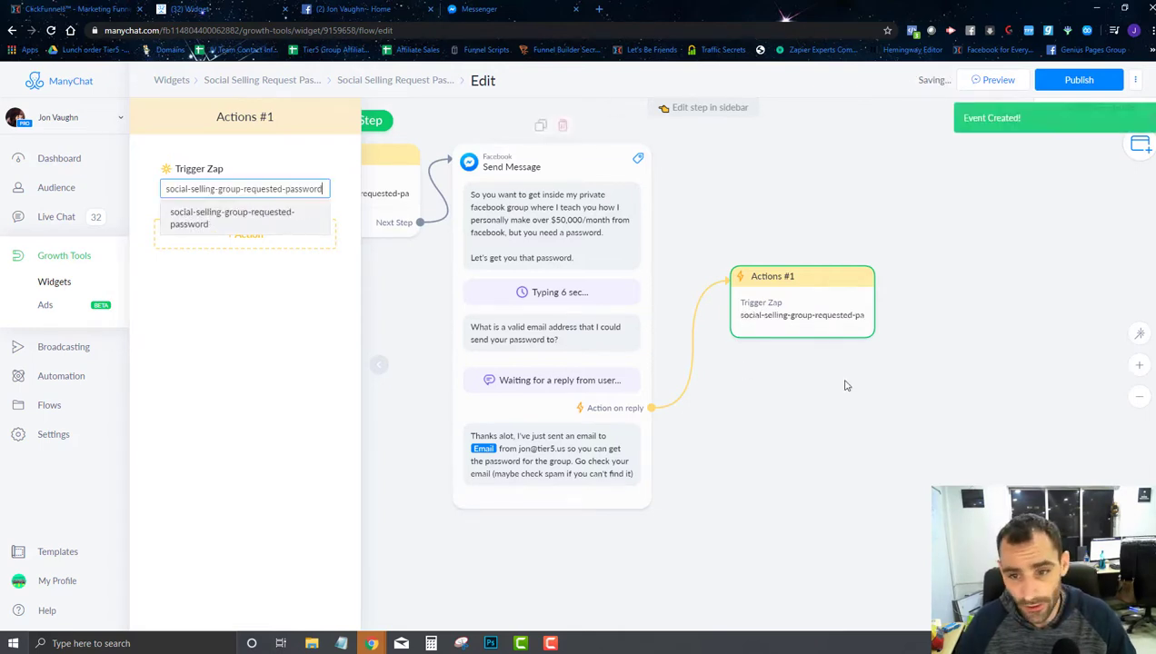
# Step: Reopen the Actions #1 step to check its connection and action list
pyautogui.click(844, 387)
pyautogui.click(808, 306)
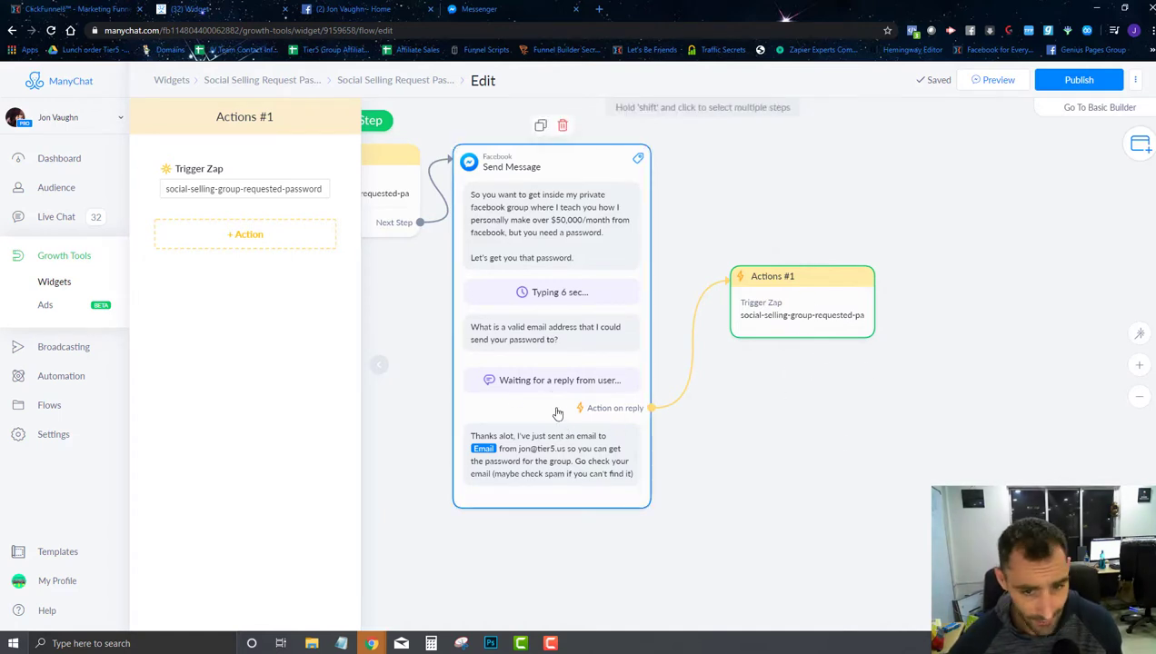
pyautogui.click(694, 354)
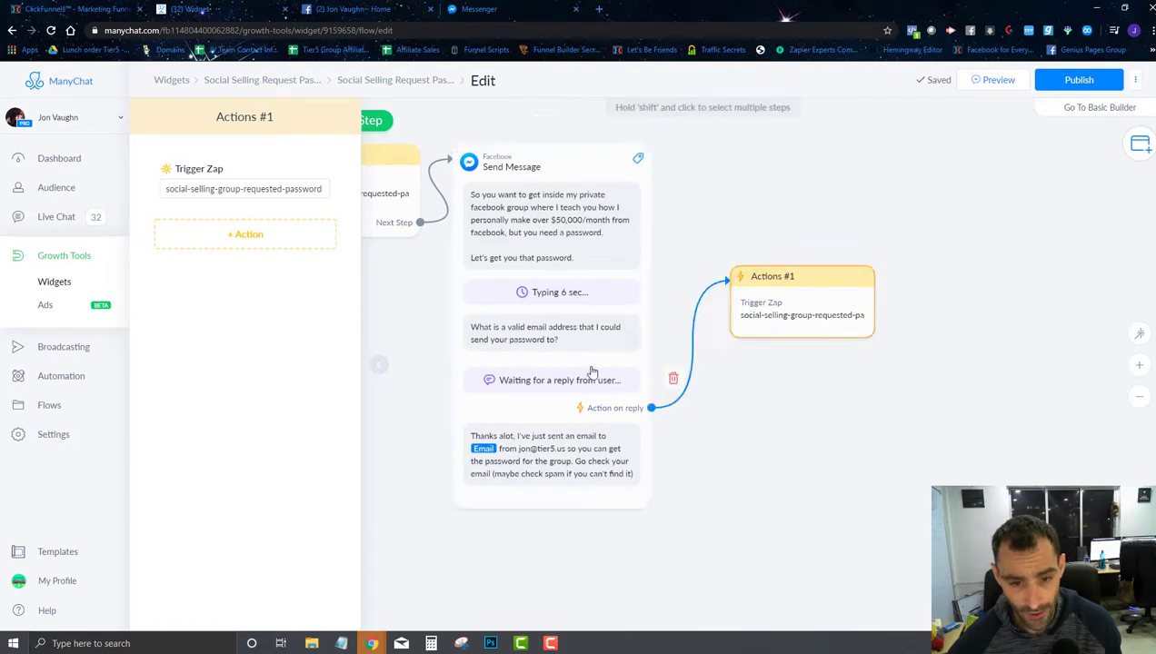
pyautogui.click(797, 301)
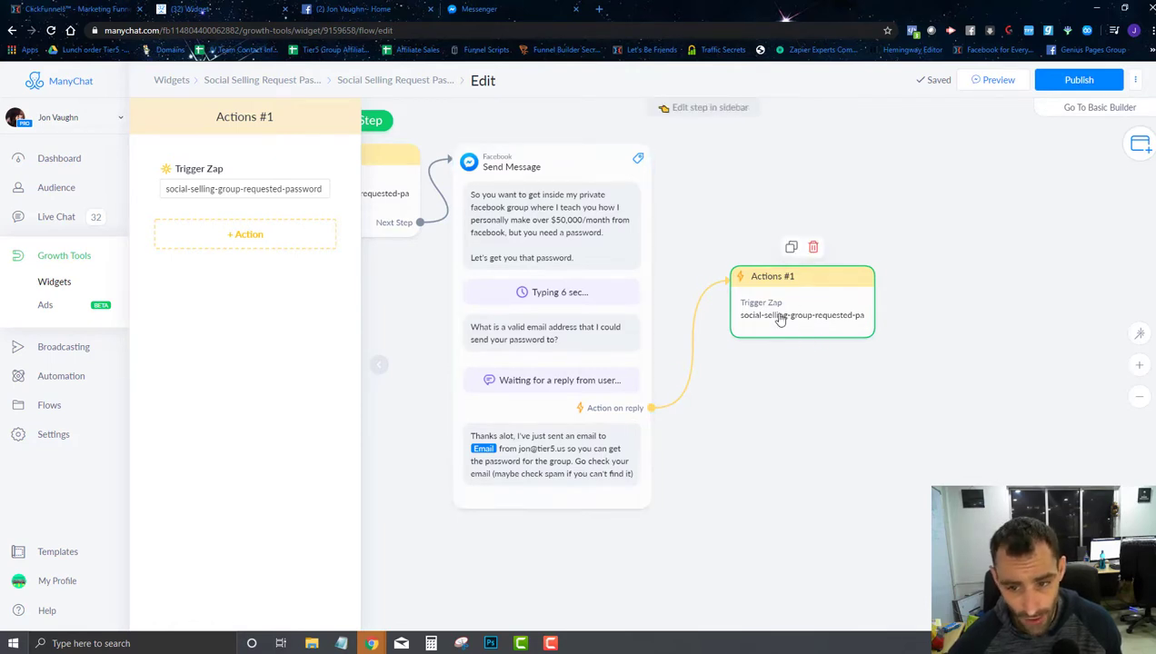
pyautogui.click(244, 235)
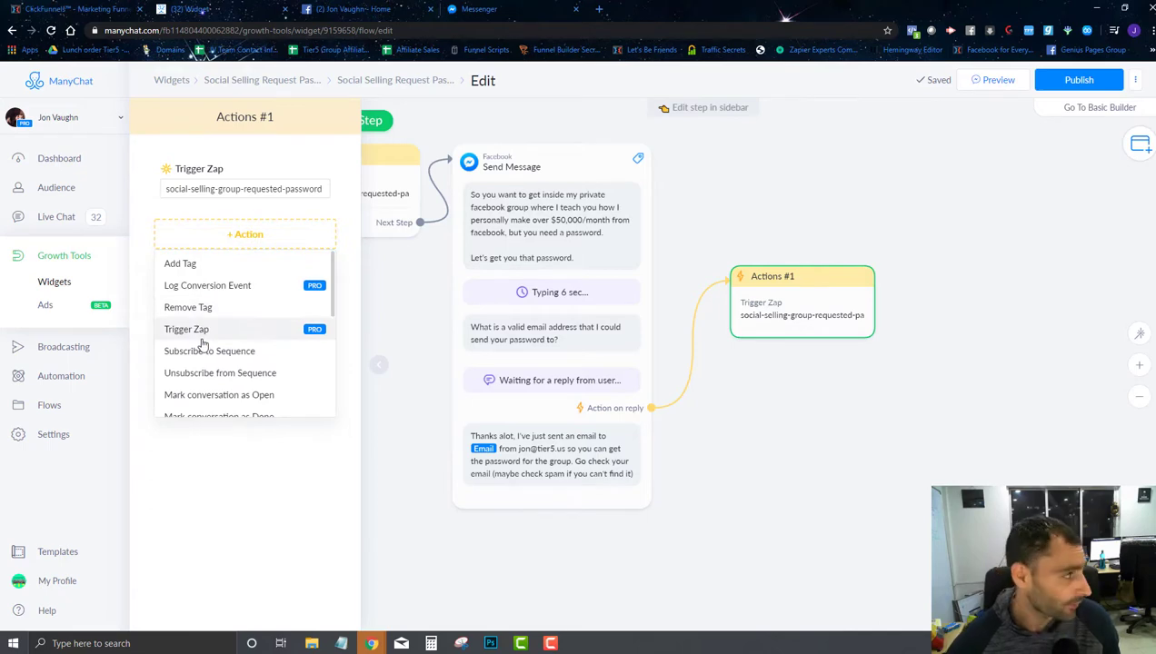
pyautogui.click(599, 9)
# Step: In the Zapier dashboard, make ManyChat's New Tagged User the new zap's trigger
pyautogui.write('zapier.com/app/dashboard')
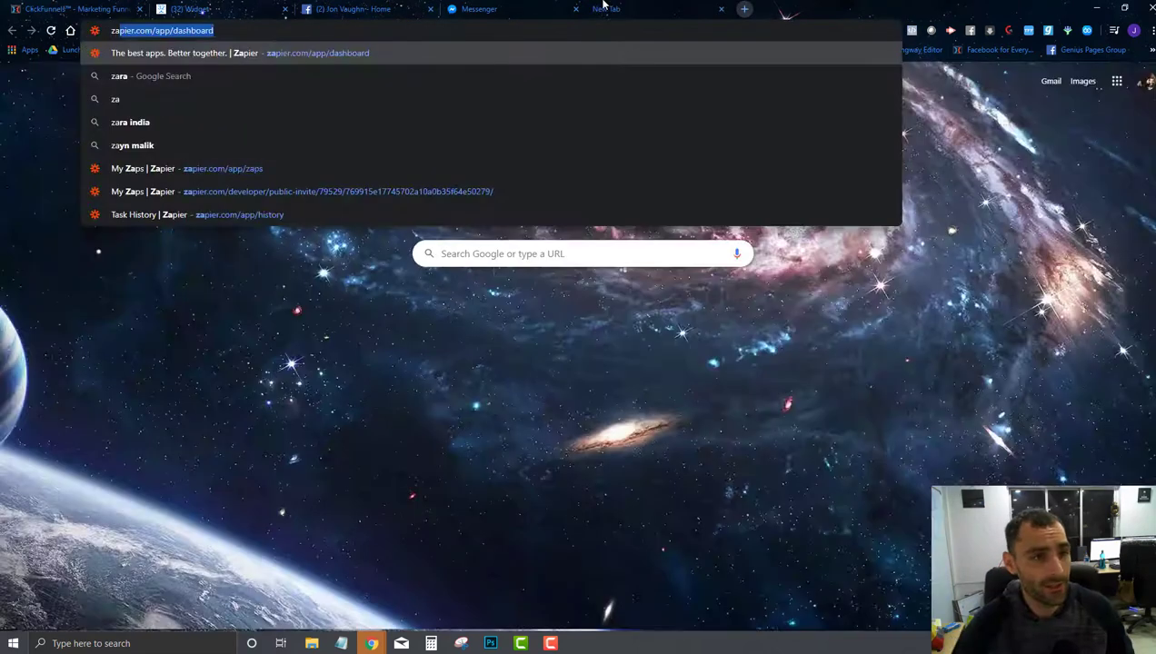
pyautogui.press('Return')
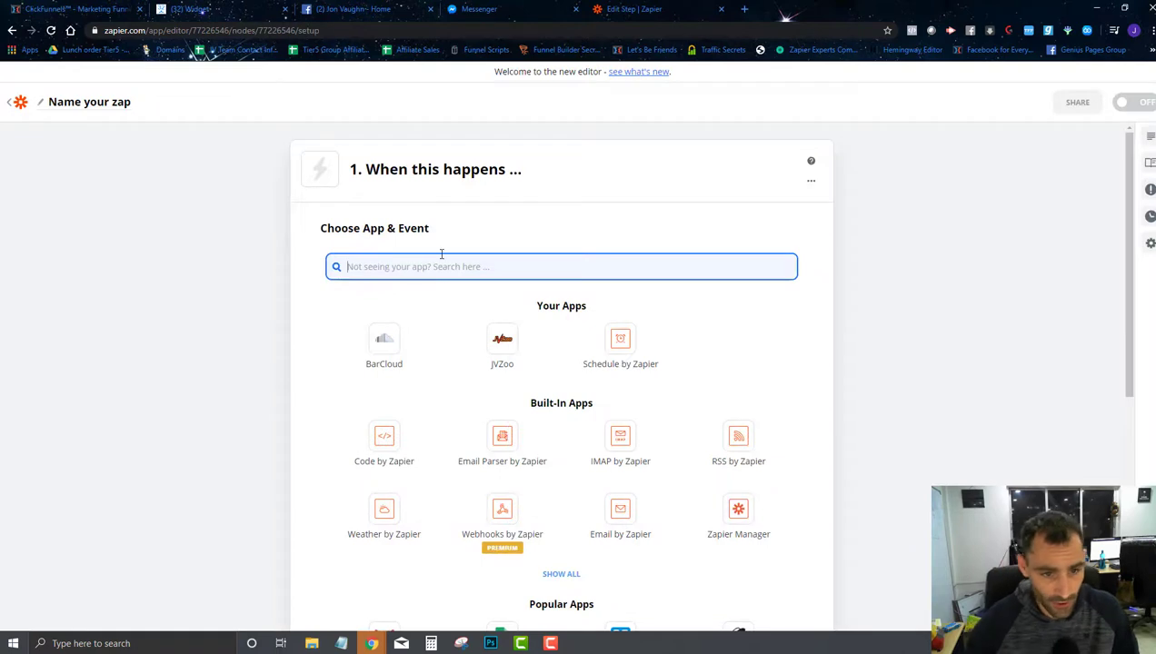
pyautogui.write('manyc')
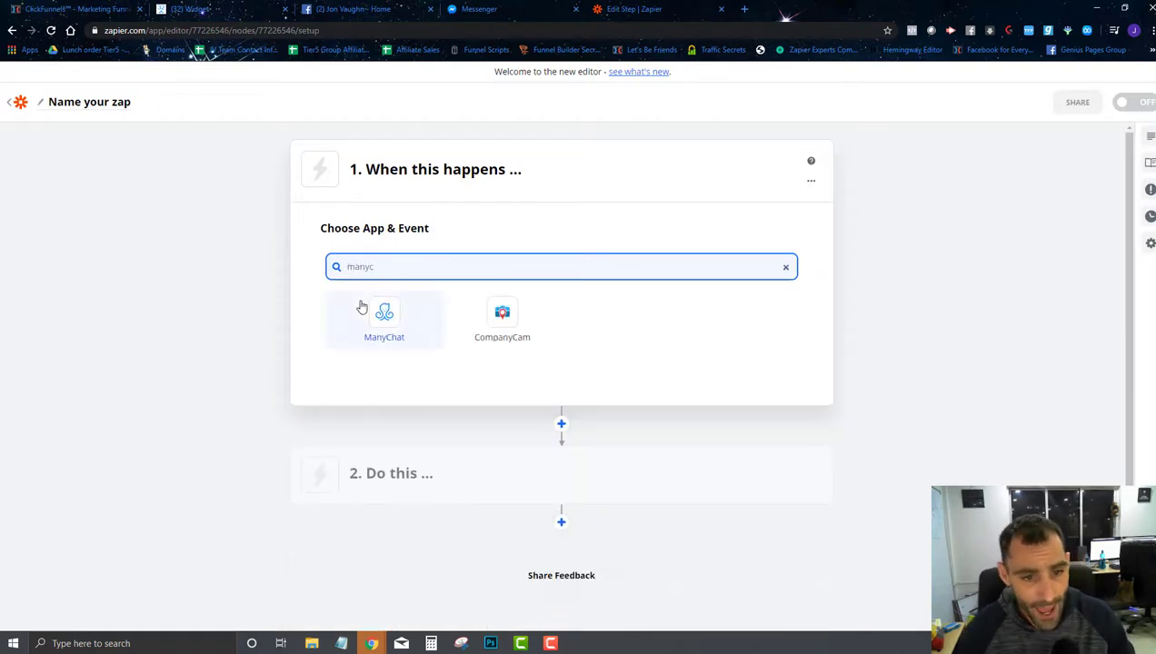
pyautogui.click(385, 315)
pyautogui.click(454, 301)
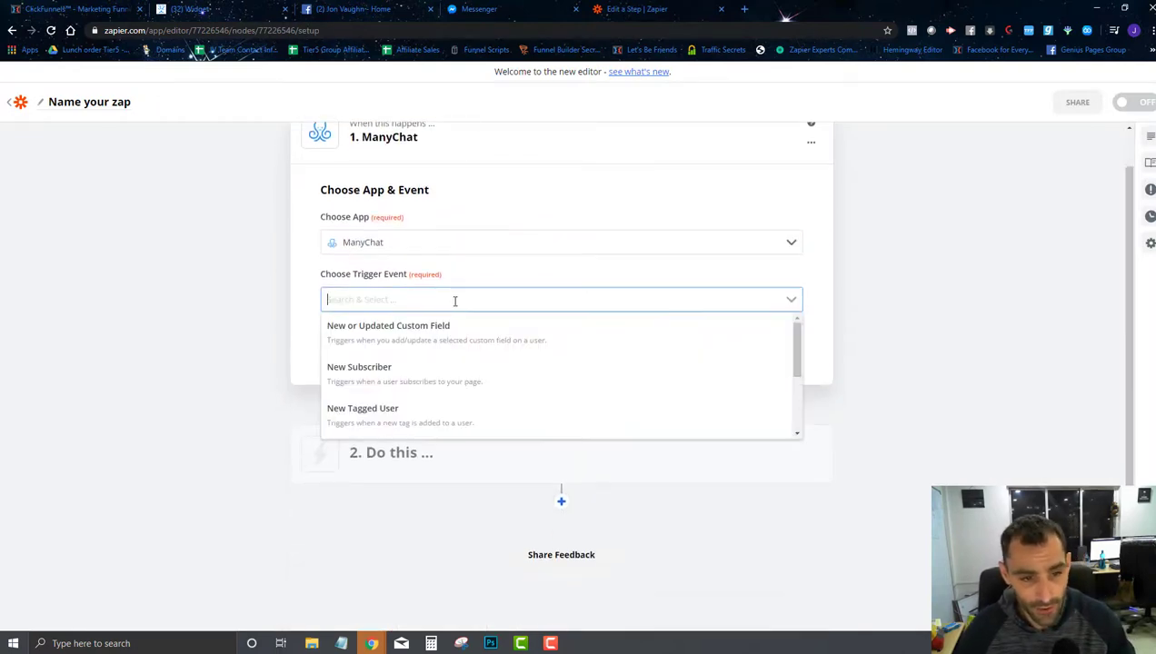
pyautogui.click(472, 412)
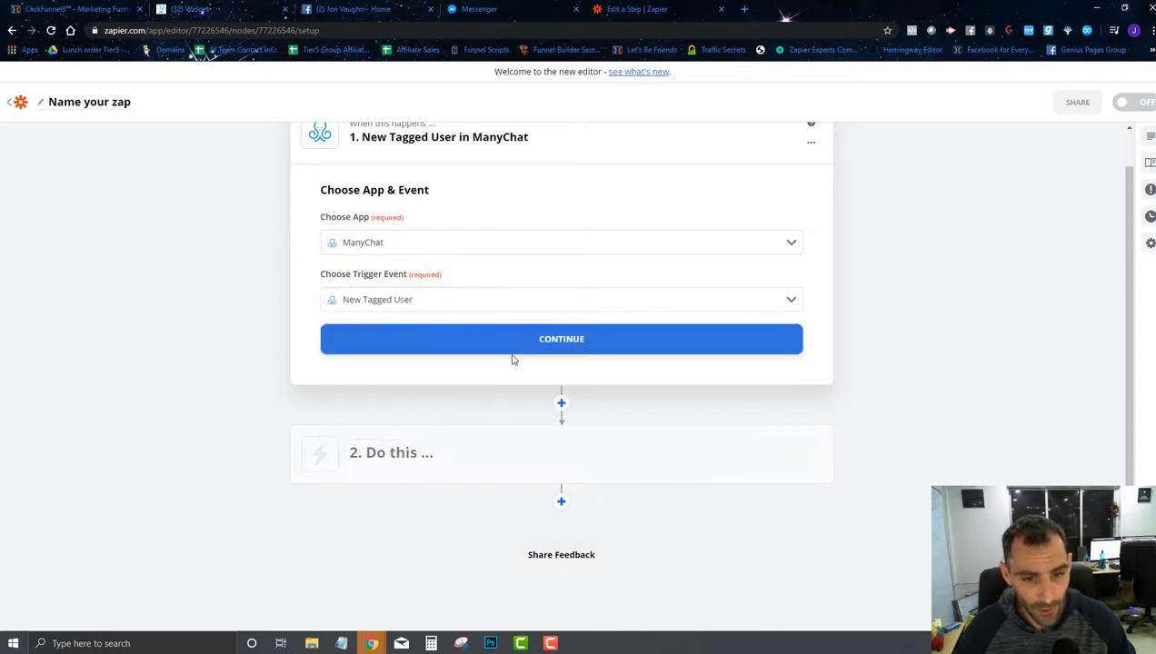
pyautogui.click(501, 342)
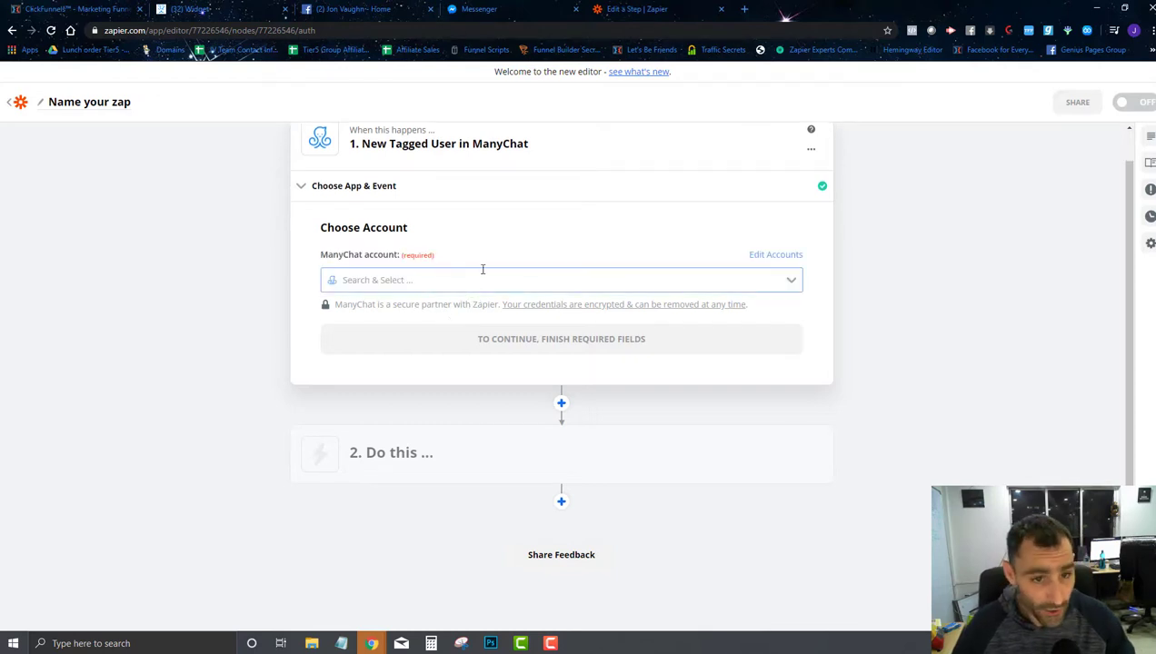
# Step: Browse the ManyChat account list, and close the action panel in the ManyChat flow editor
pyautogui.click(475, 278)
pyautogui.scroll(-10, 455, 348)
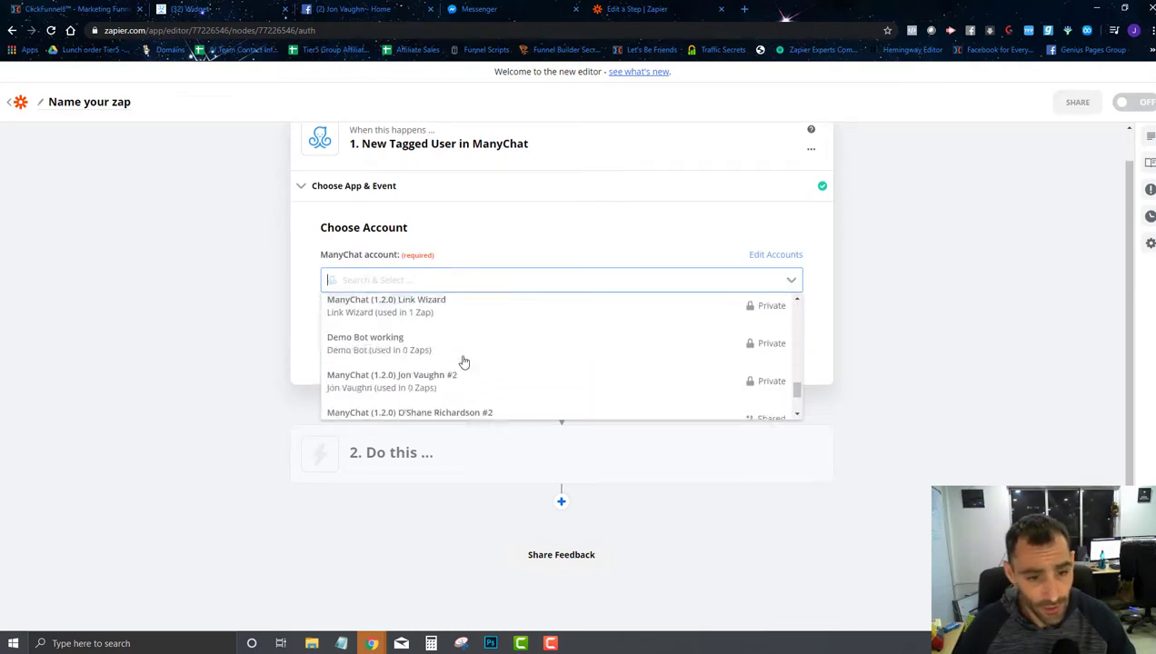
pyautogui.press('Up')
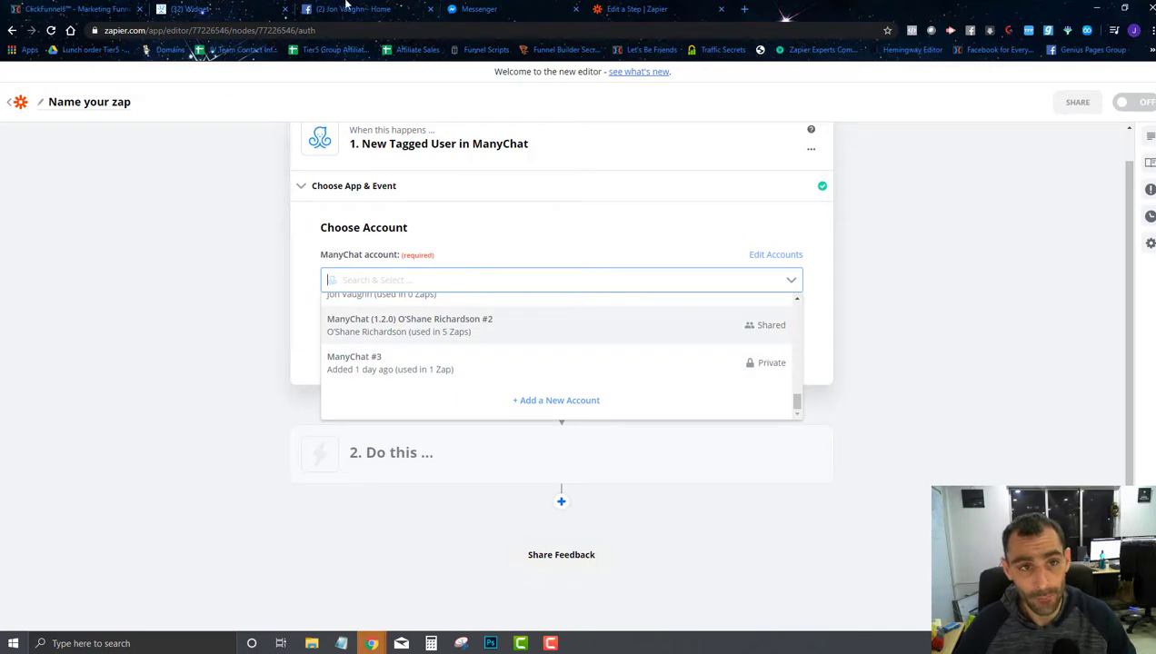
pyautogui.click(247, 6)
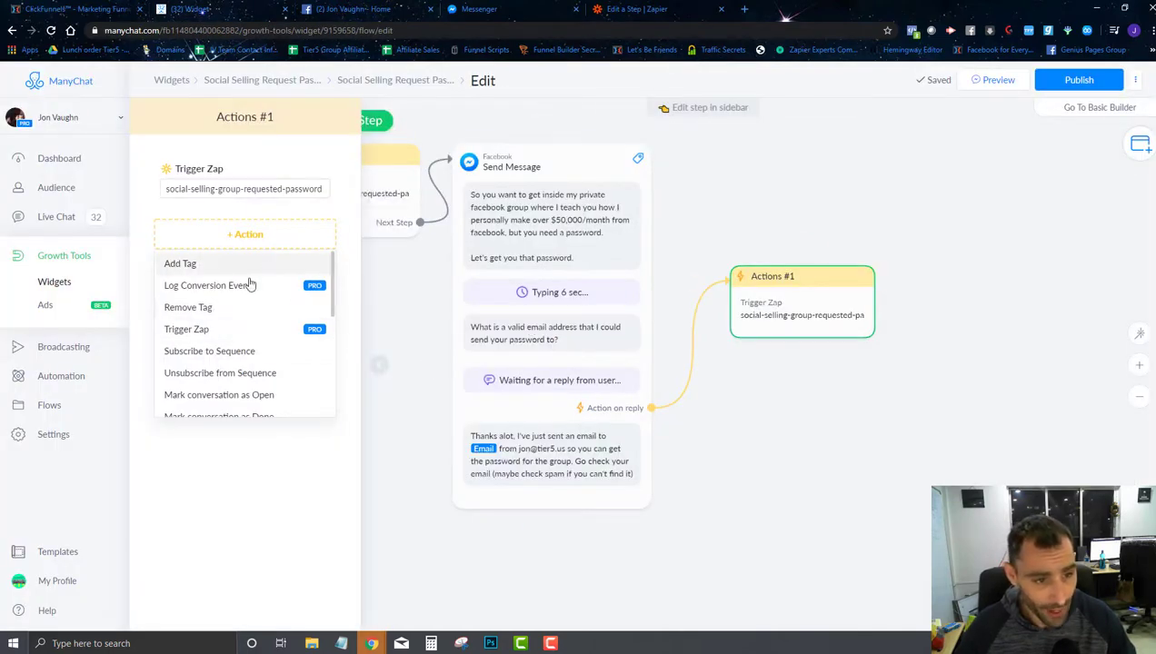
pyautogui.click(852, 201)
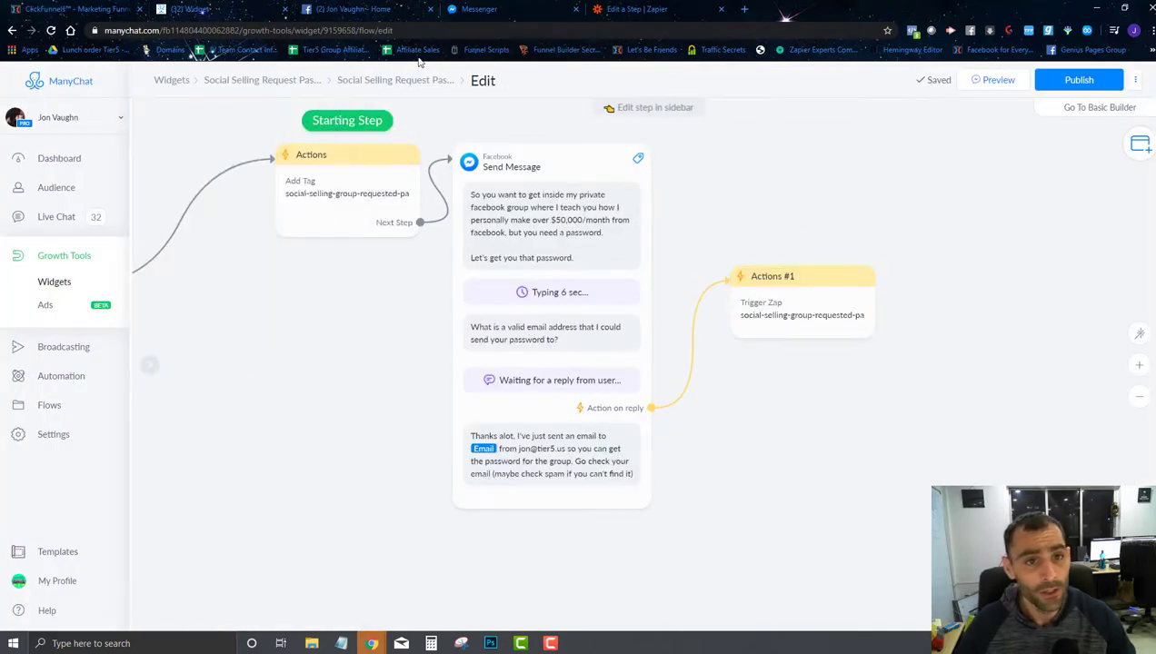
pyautogui.hotkey('ctrl', '5')
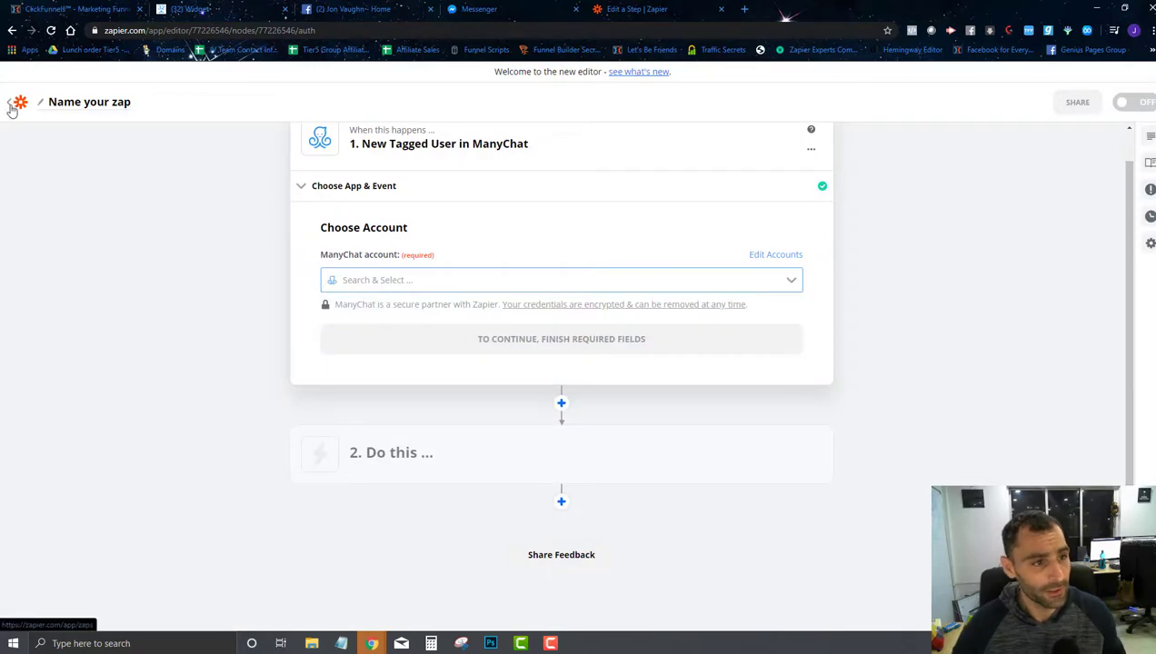
# Step: Open the Social Selling FB Group Password request zap from the bot folder and edit its trigger
pyautogui.click(20, 106)
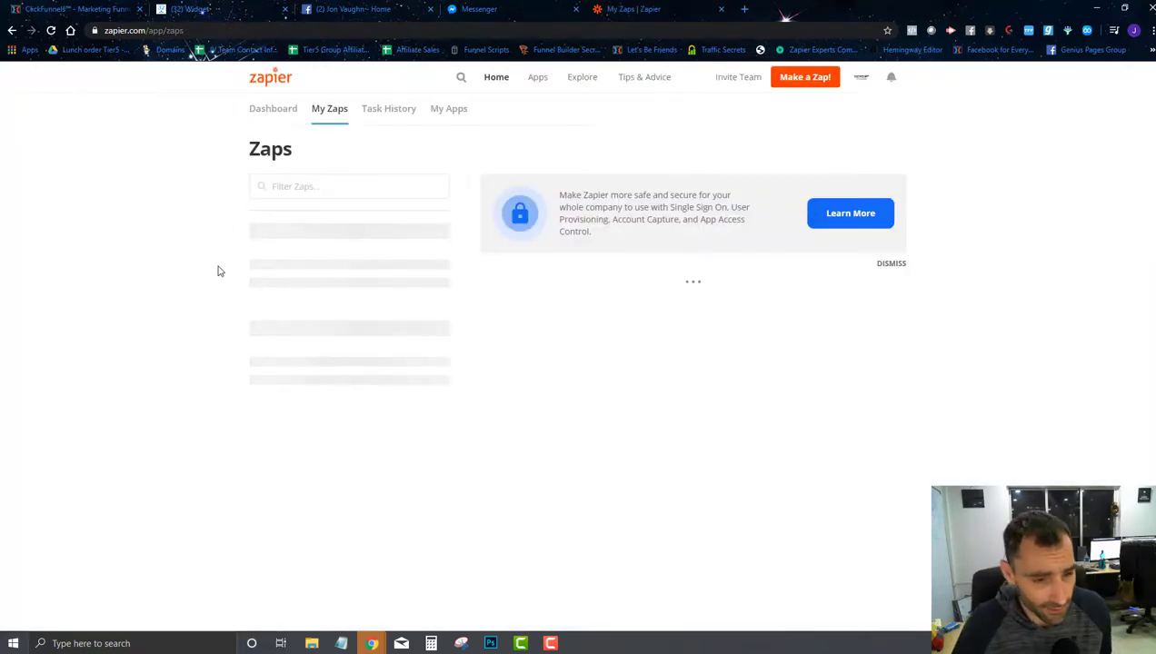
pyautogui.scroll(-2, 233, 312)
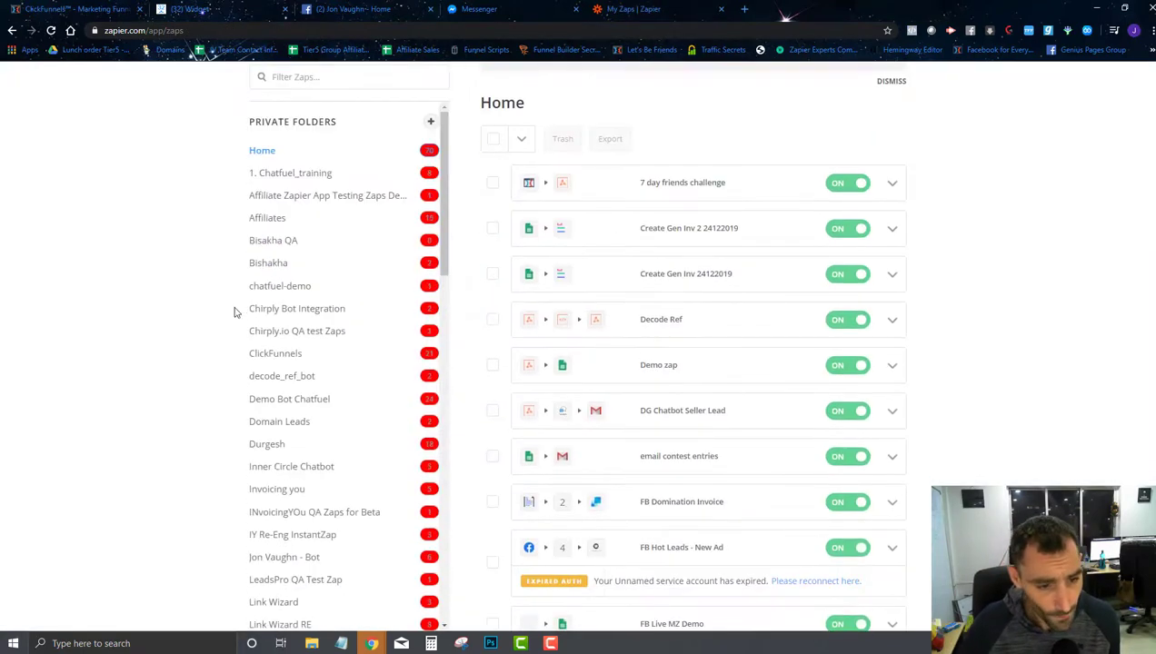
pyautogui.scroll(-3, 277, 382)
pyautogui.click(281, 404)
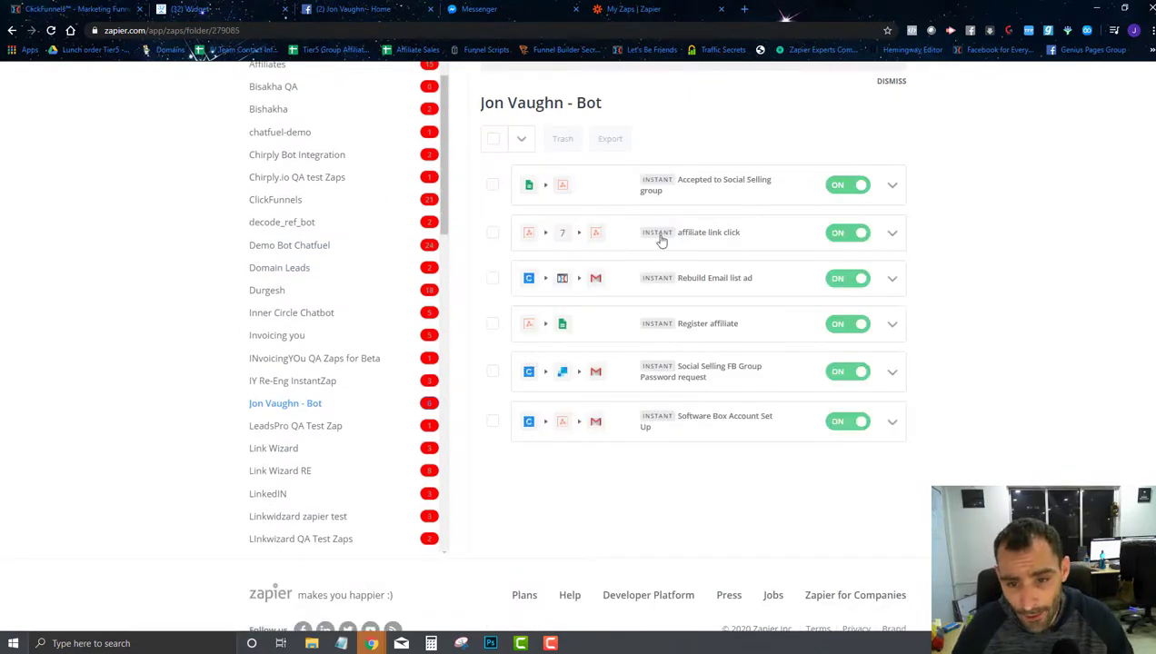
pyautogui.click(688, 381)
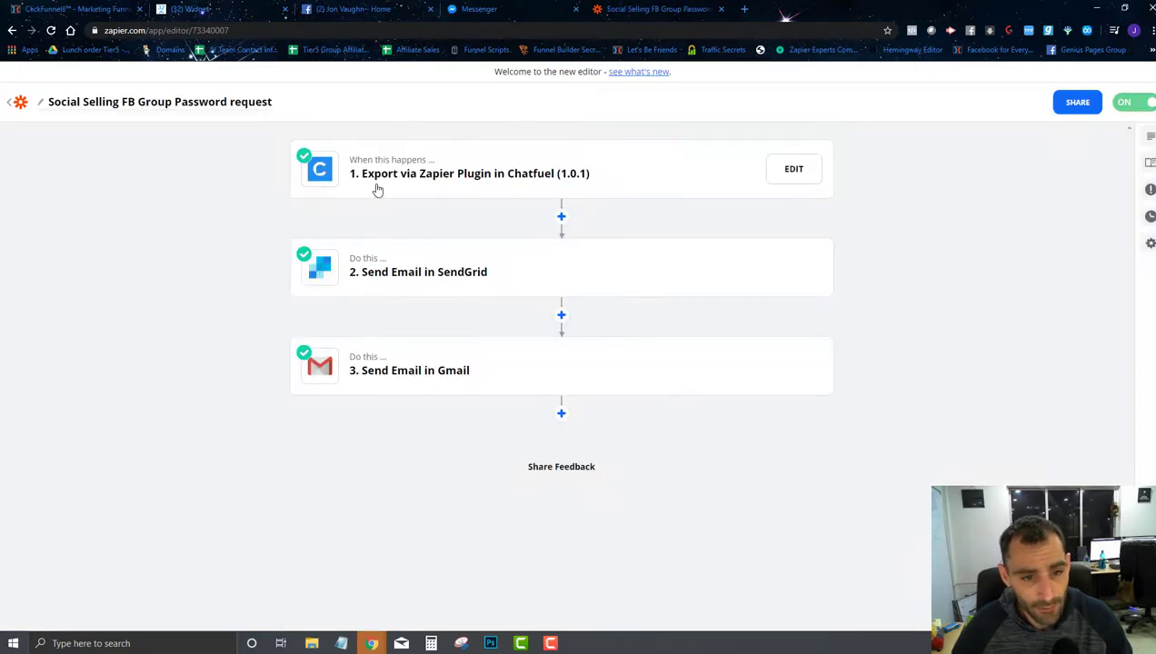
pyautogui.click(429, 179)
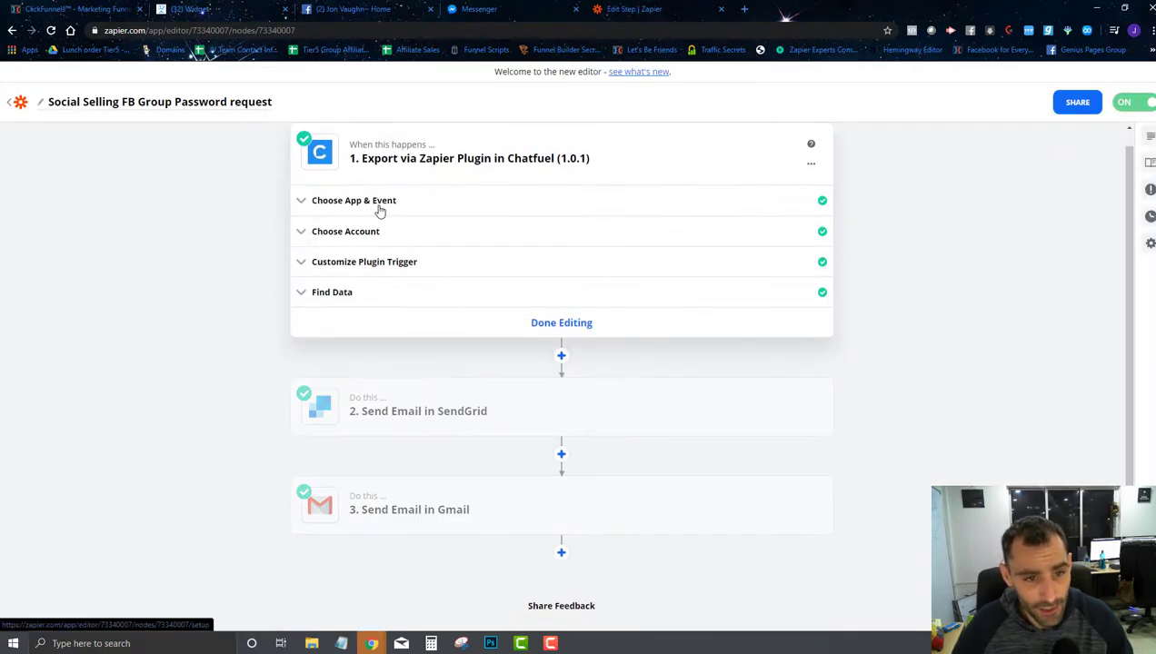
pyautogui.click(380, 203)
# Step: Set the trigger app to ManyChat with the New "Trigger a Zap" Event
pyautogui.click(403, 254)
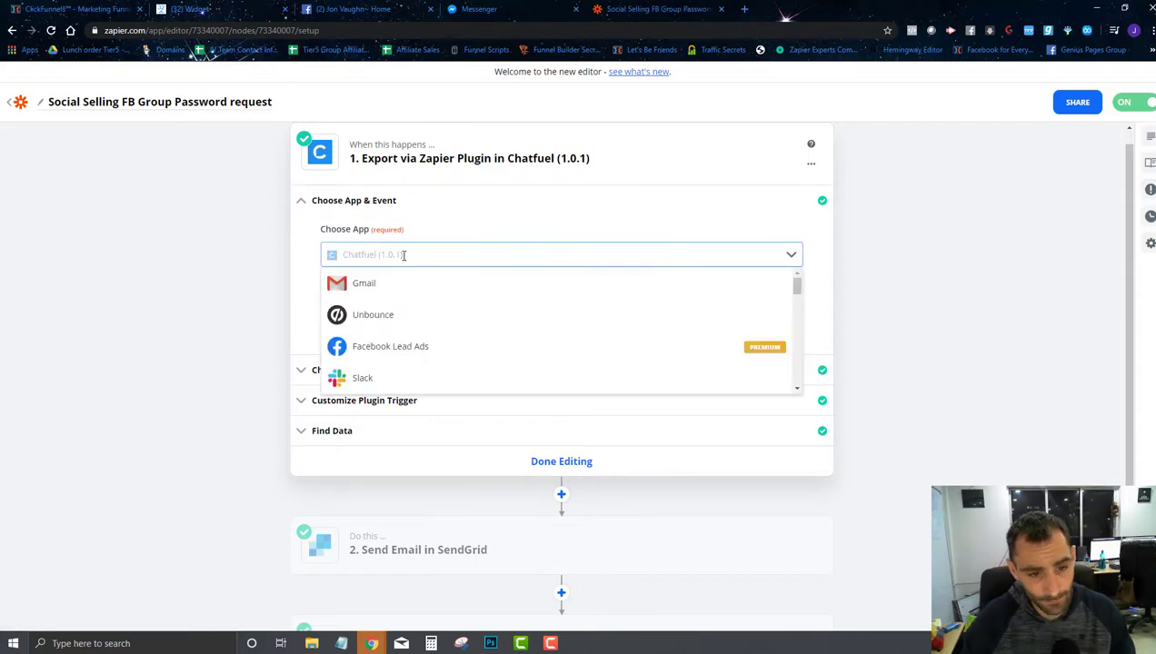
pyautogui.write('many')
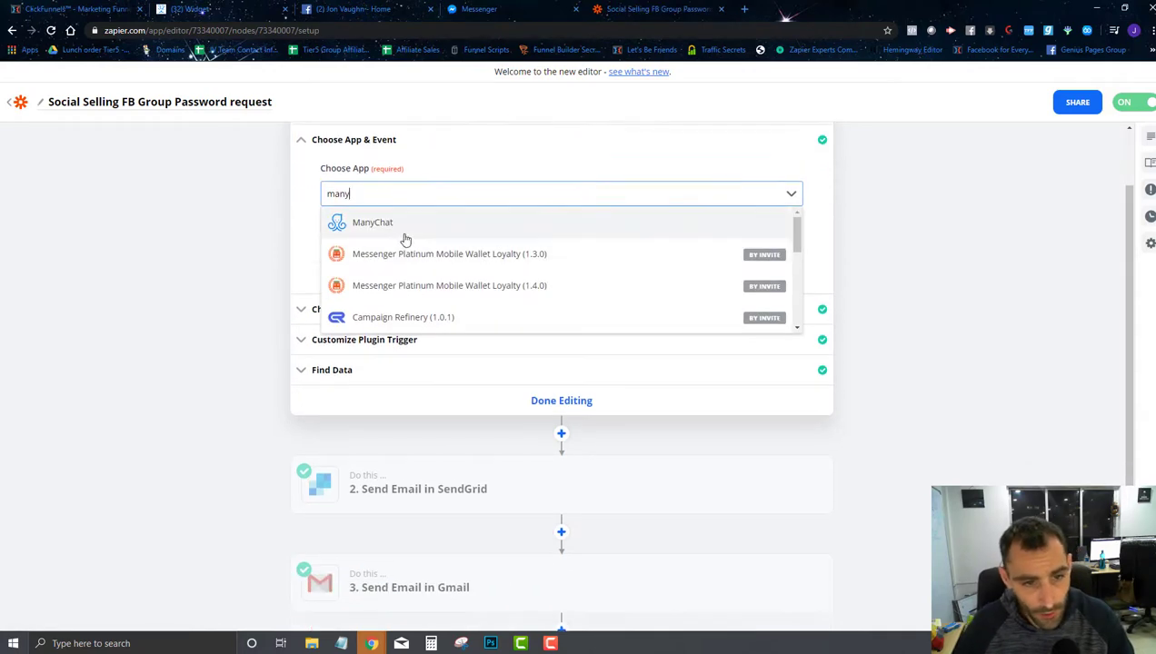
pyautogui.click(396, 225)
pyautogui.click(378, 251)
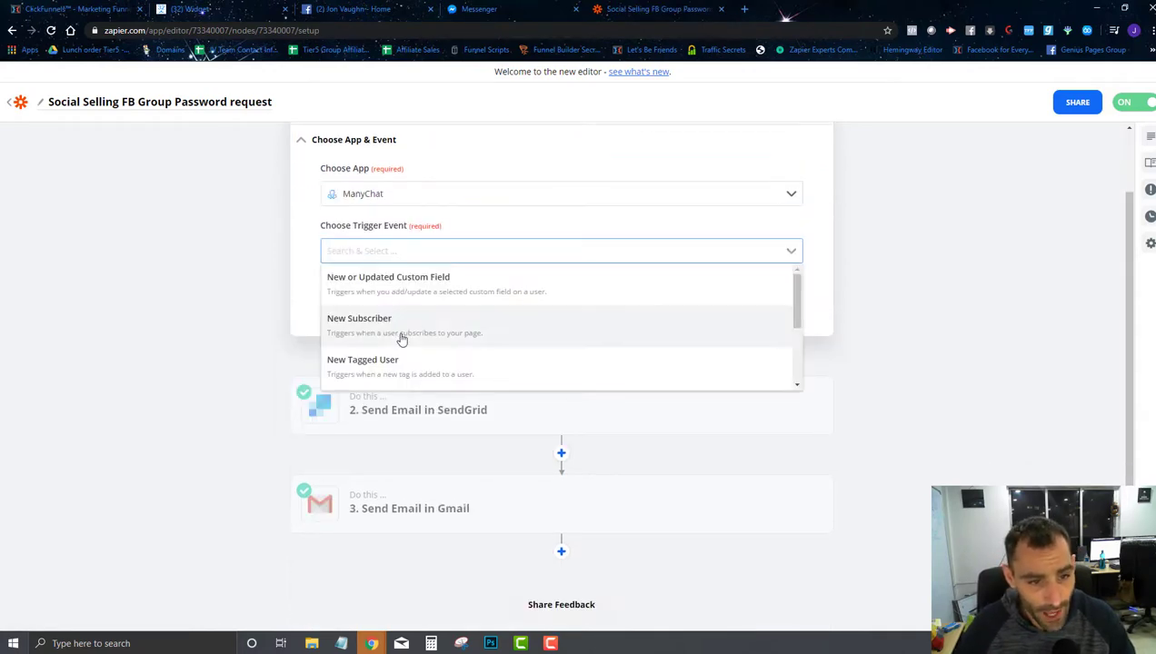
pyautogui.scroll(-3, 400, 336)
pyautogui.scroll(-1, 382, 360)
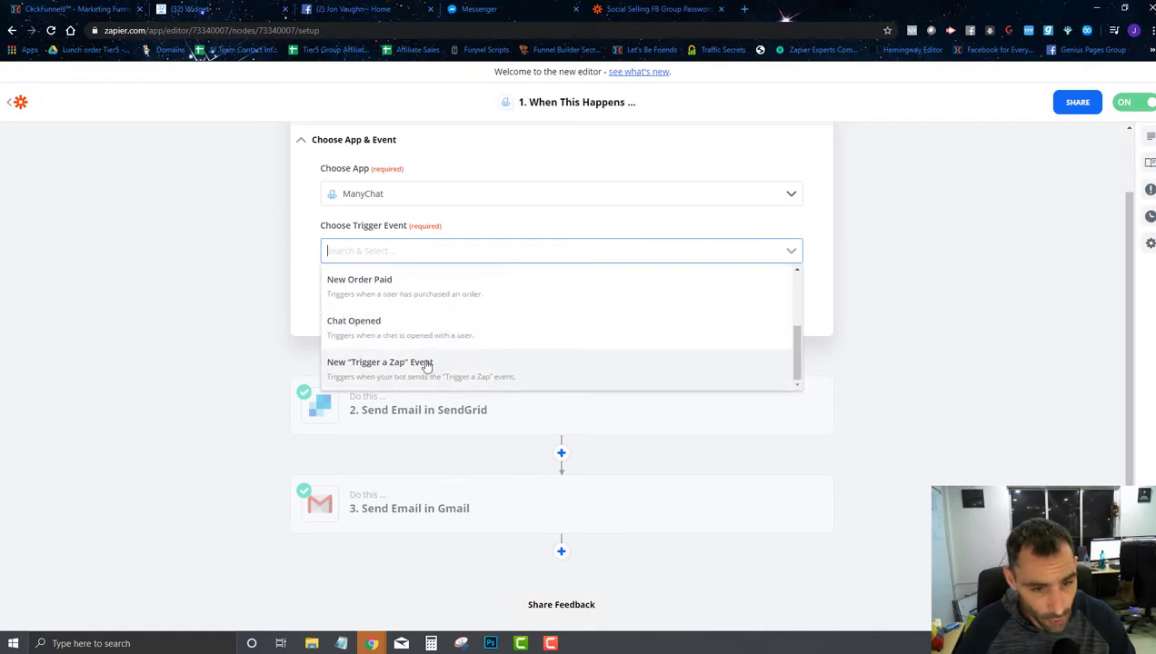
pyautogui.click(425, 365)
pyautogui.click(519, 291)
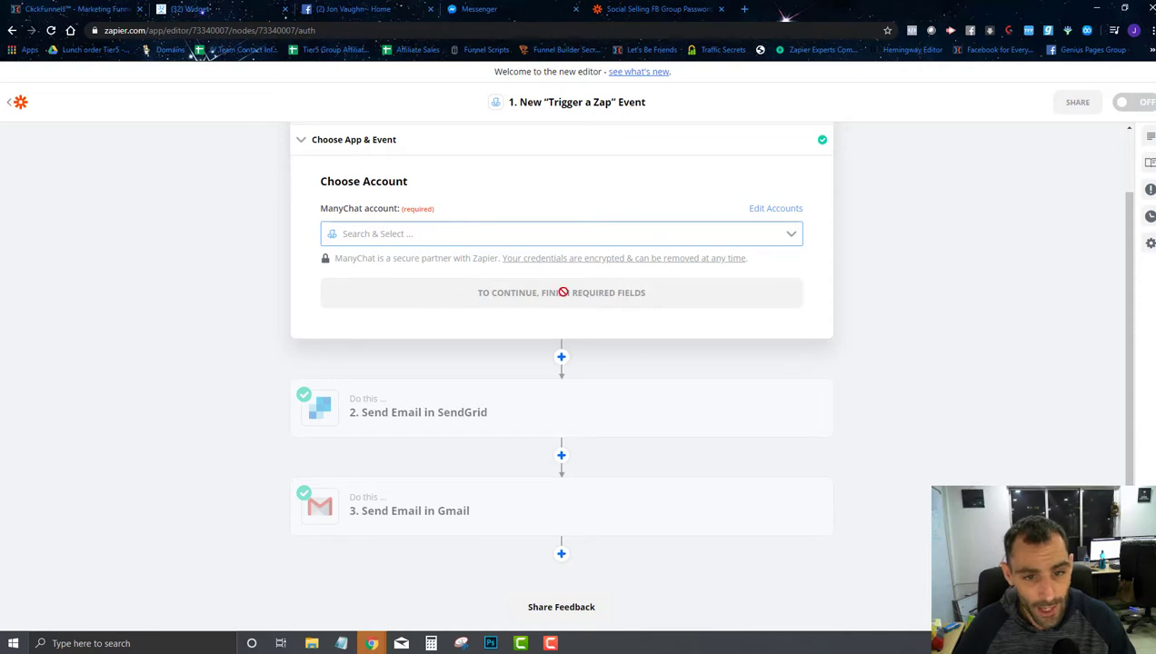
# Step: Choose account ManyChat #3 and the social-selling-group-requested-password event, then continue to testing
pyautogui.click(442, 235)
pyautogui.scroll(-10, 421, 327)
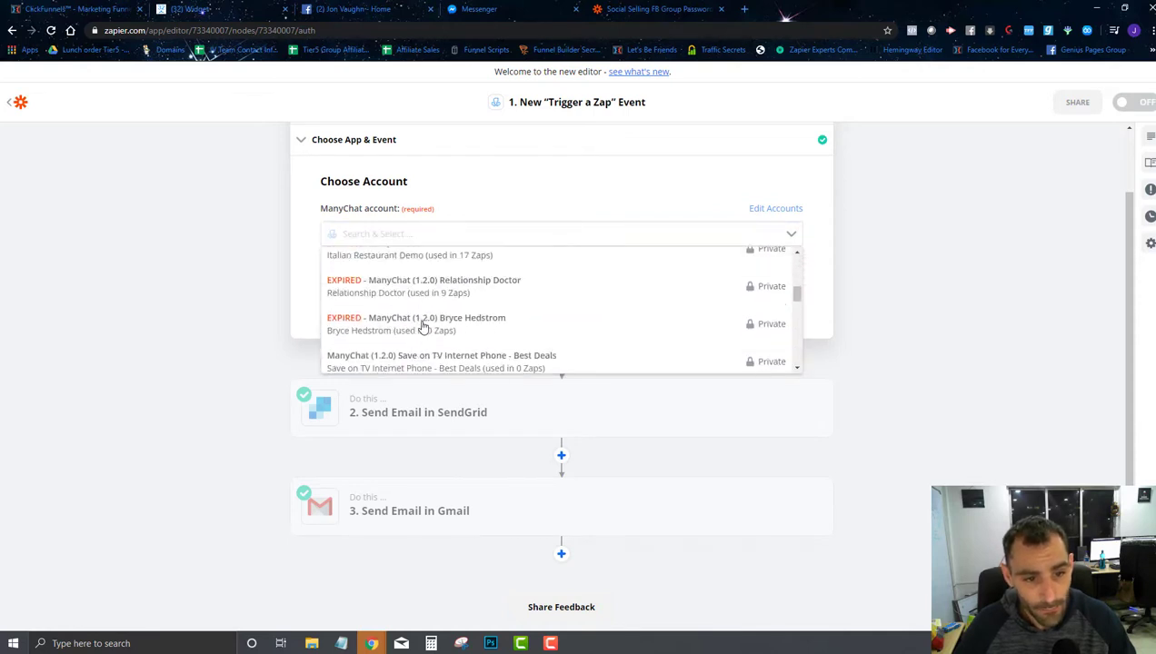
pyautogui.scroll(-2, 421, 325)
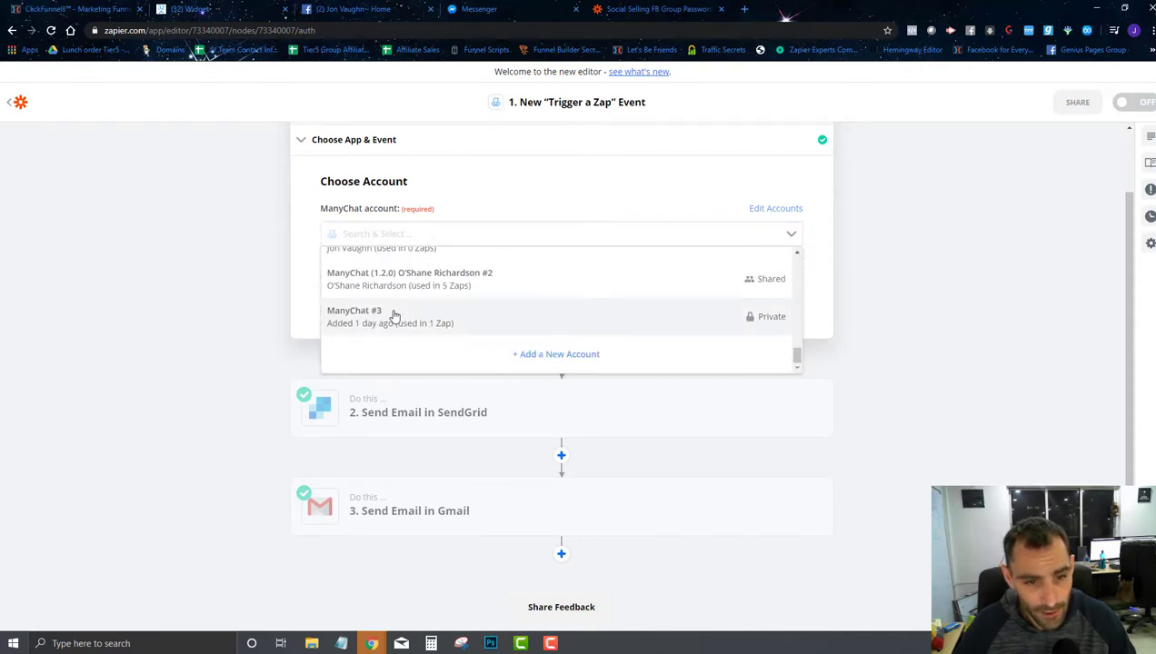
pyautogui.click(393, 314)
pyautogui.click(559, 292)
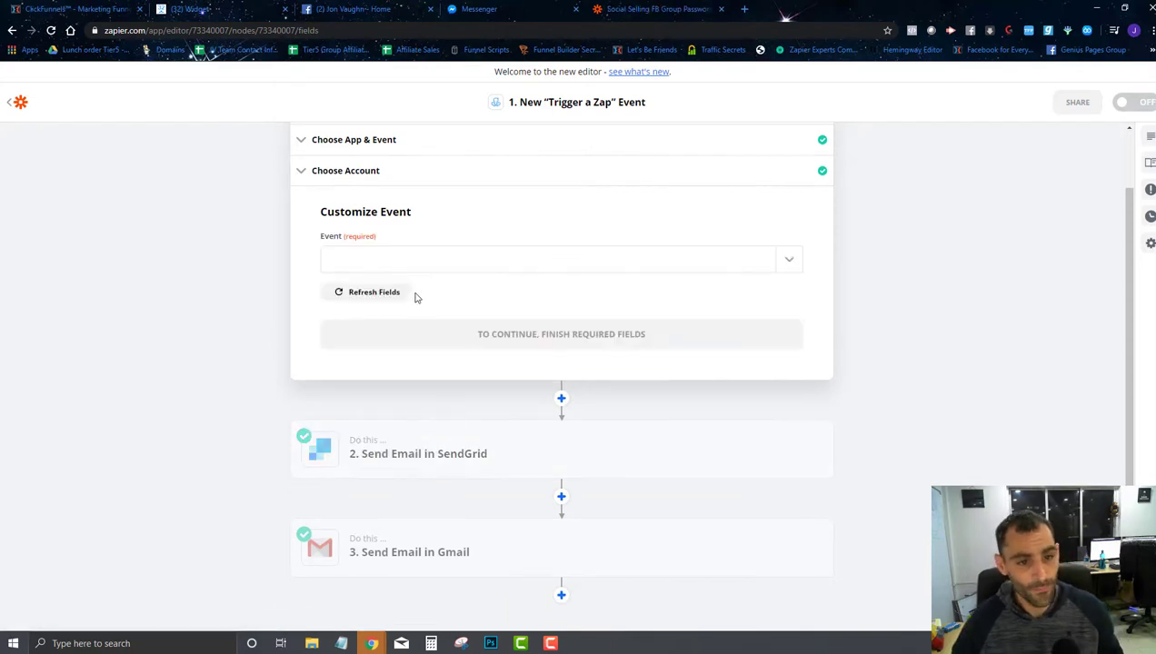
pyautogui.click(411, 271)
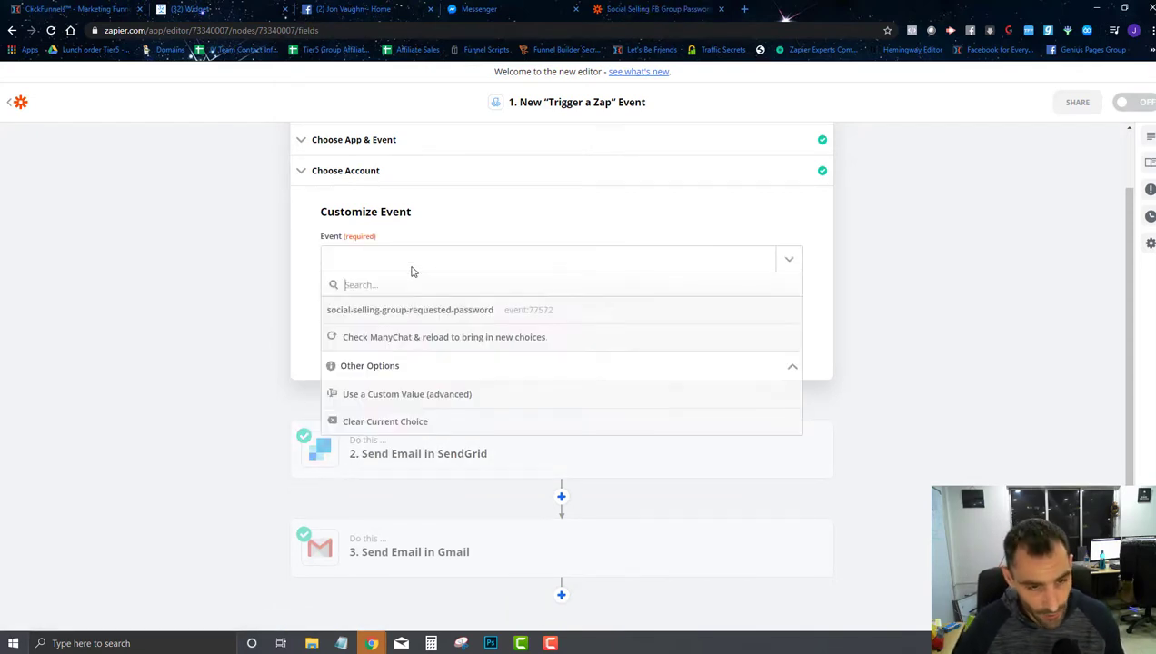
pyautogui.click(411, 313)
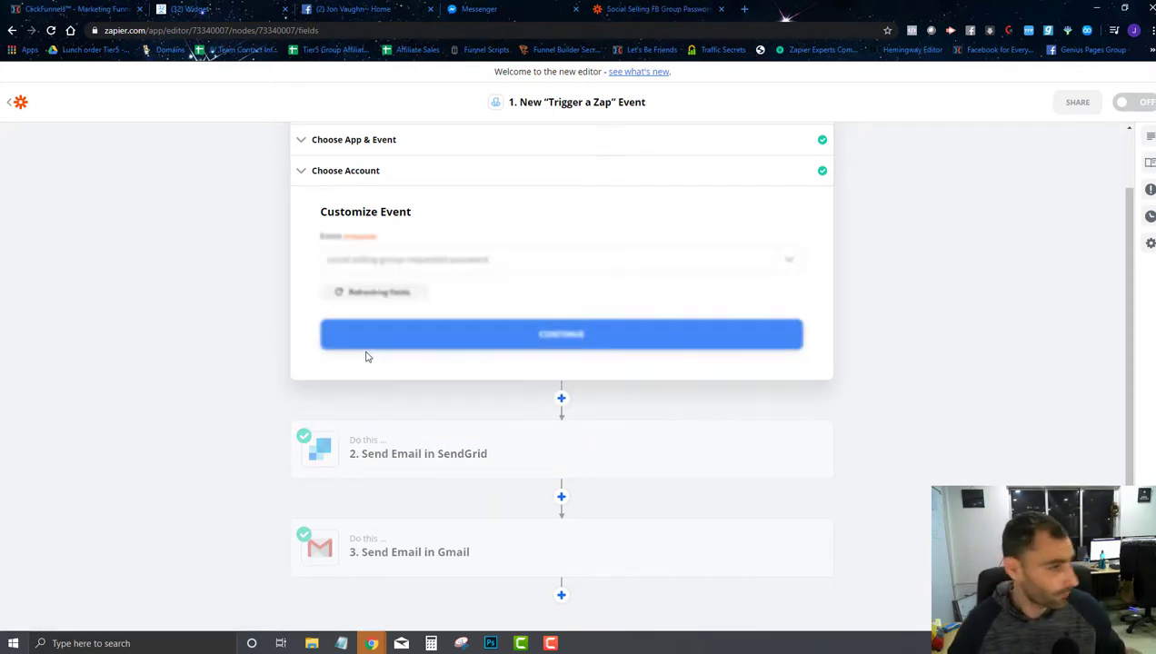
pyautogui.click(447, 346)
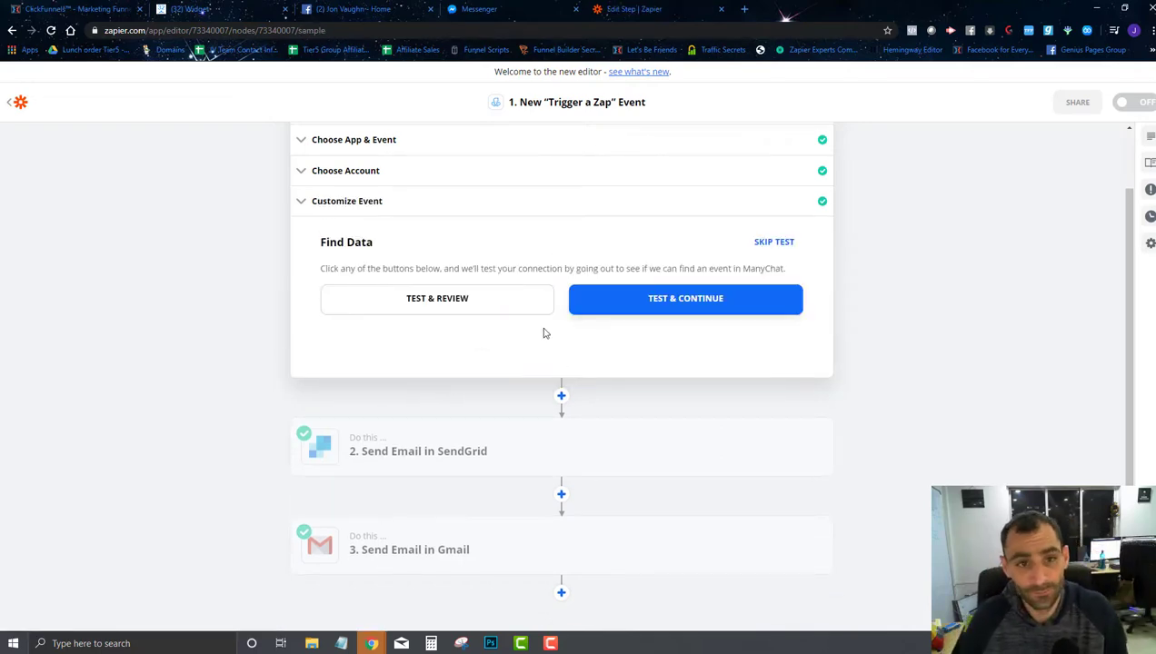
pyautogui.click(468, 8)
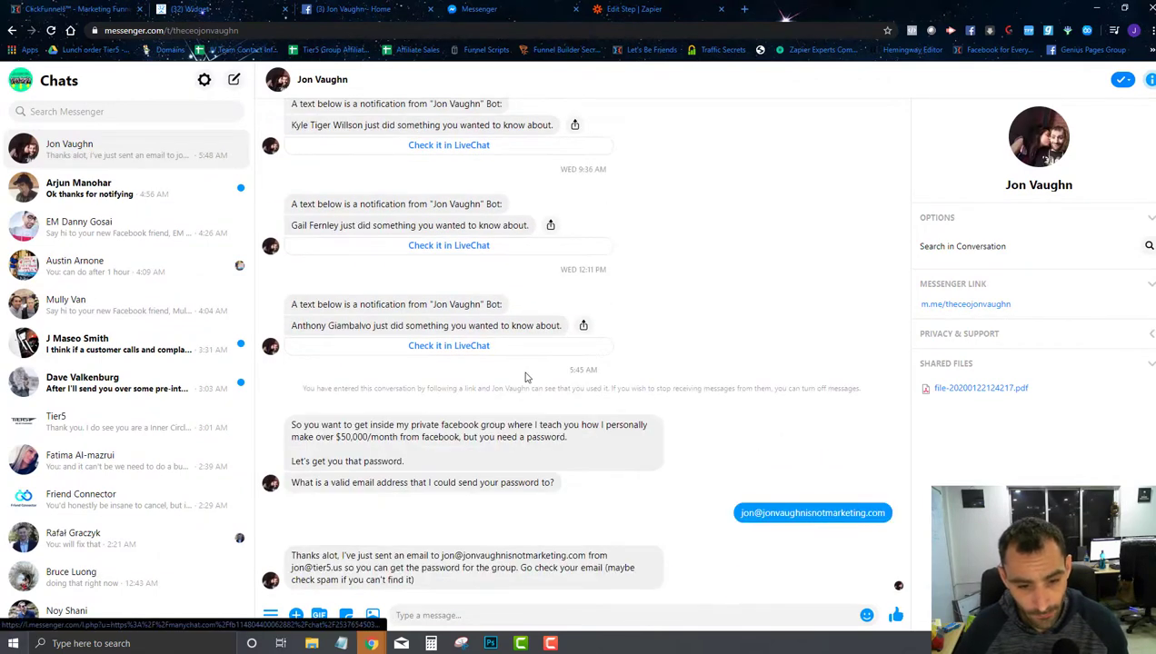
# Step: Publish the password flow and copy the Social Selling Request Password widget's Messenger Ref URL
pyautogui.click(234, 8)
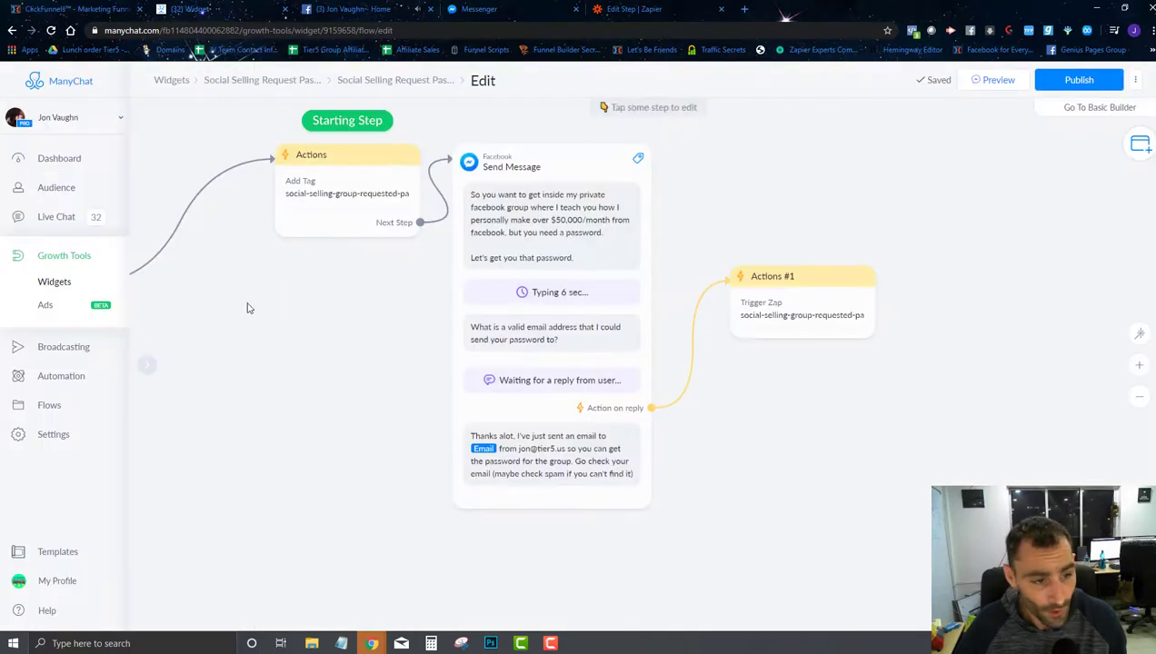
pyautogui.click(1078, 80)
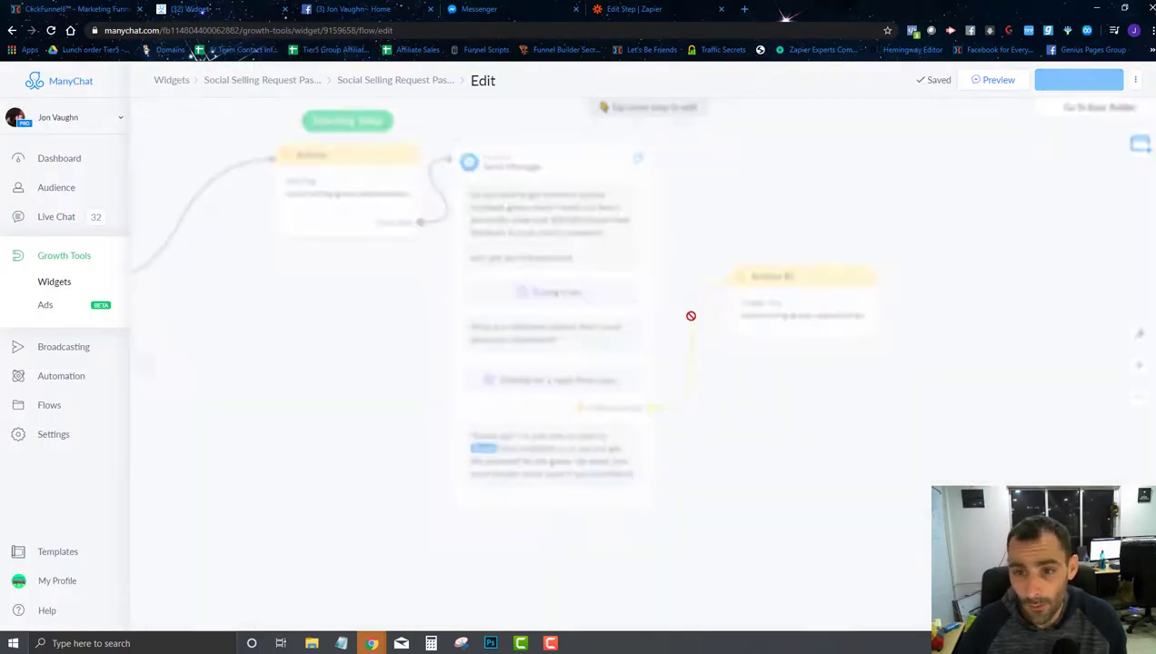
pyautogui.click(56, 263)
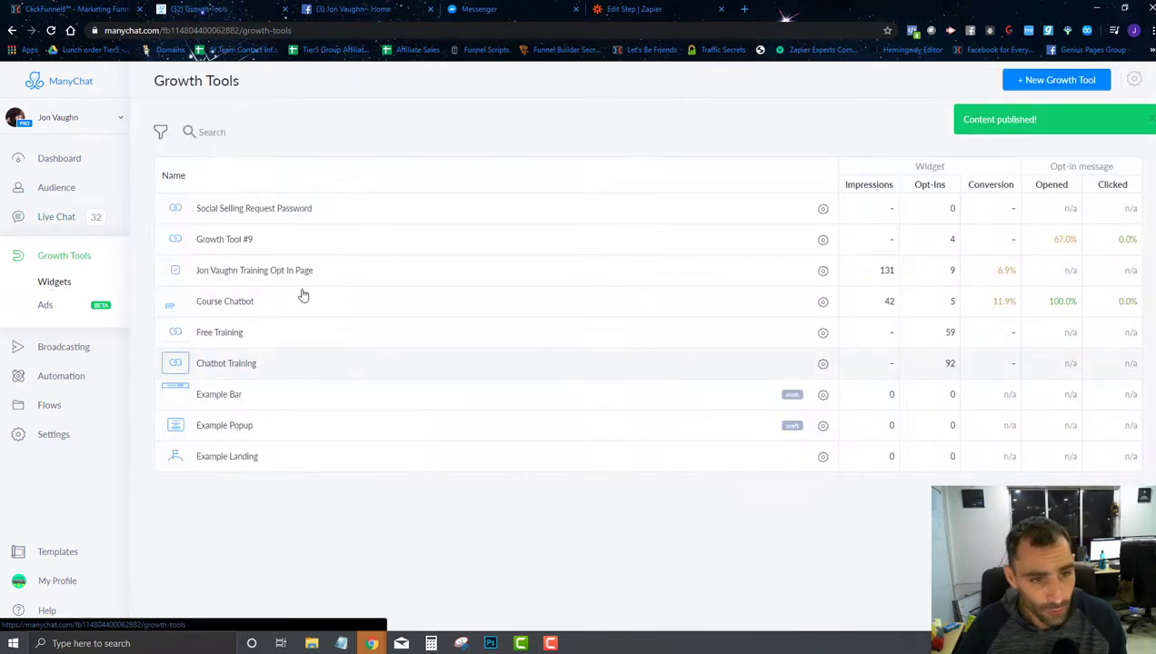
pyautogui.click(301, 221)
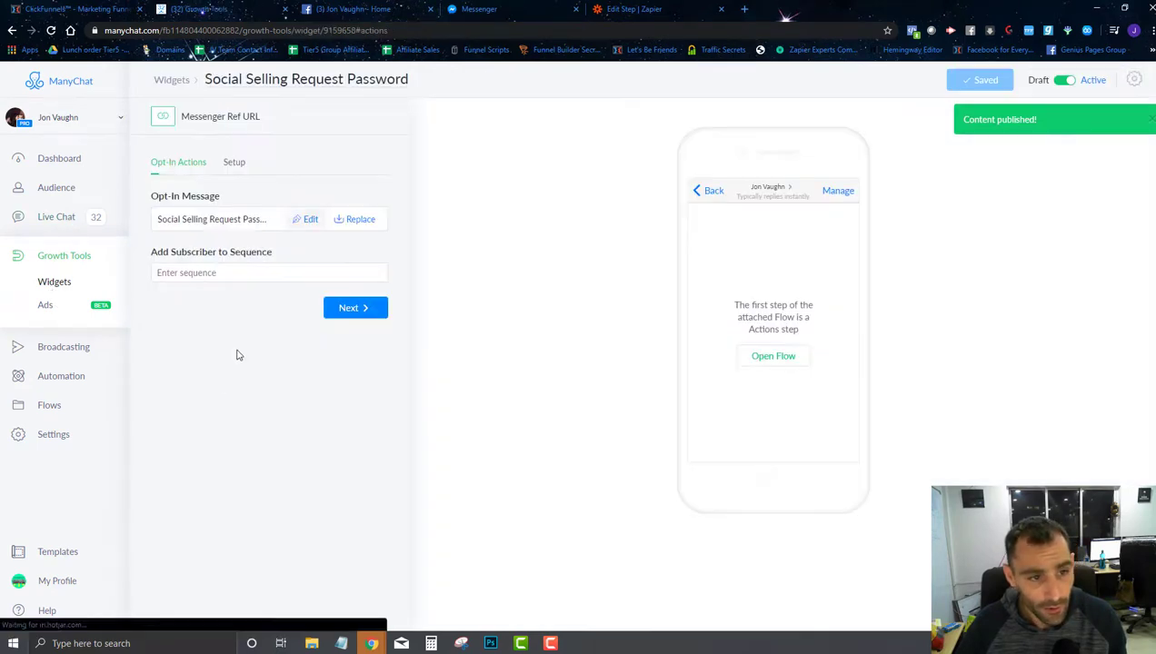
pyautogui.click(235, 167)
pyautogui.click(206, 252)
pyautogui.click(479, 8)
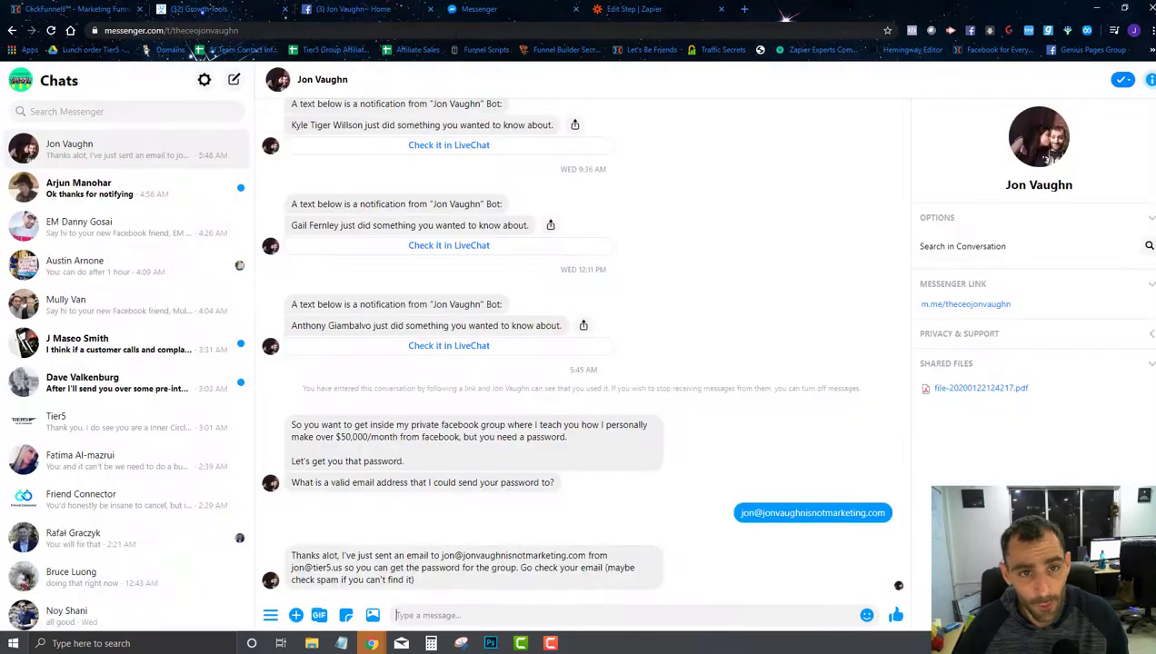
# Step: Restart the bot in Messenger from the pasted ref link and send the suggested e-mail reply
pyautogui.click(458, 30)
pyautogui.hotkey('ctrl', 'v')
pyautogui.press('Return')
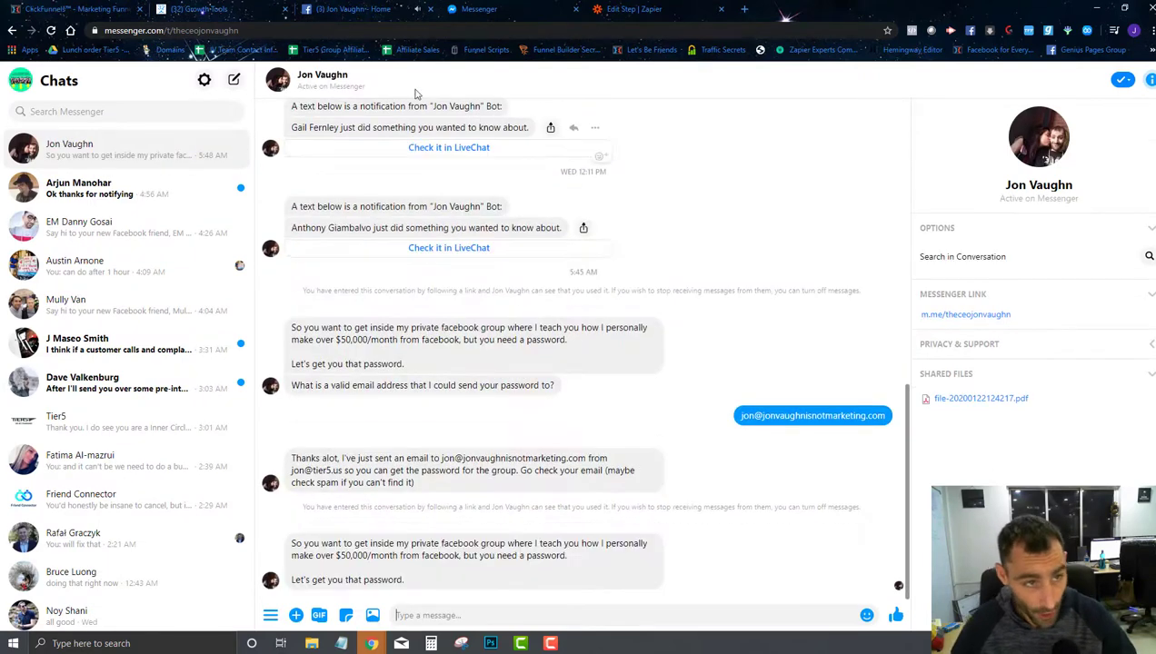
pyautogui.click(235, 6)
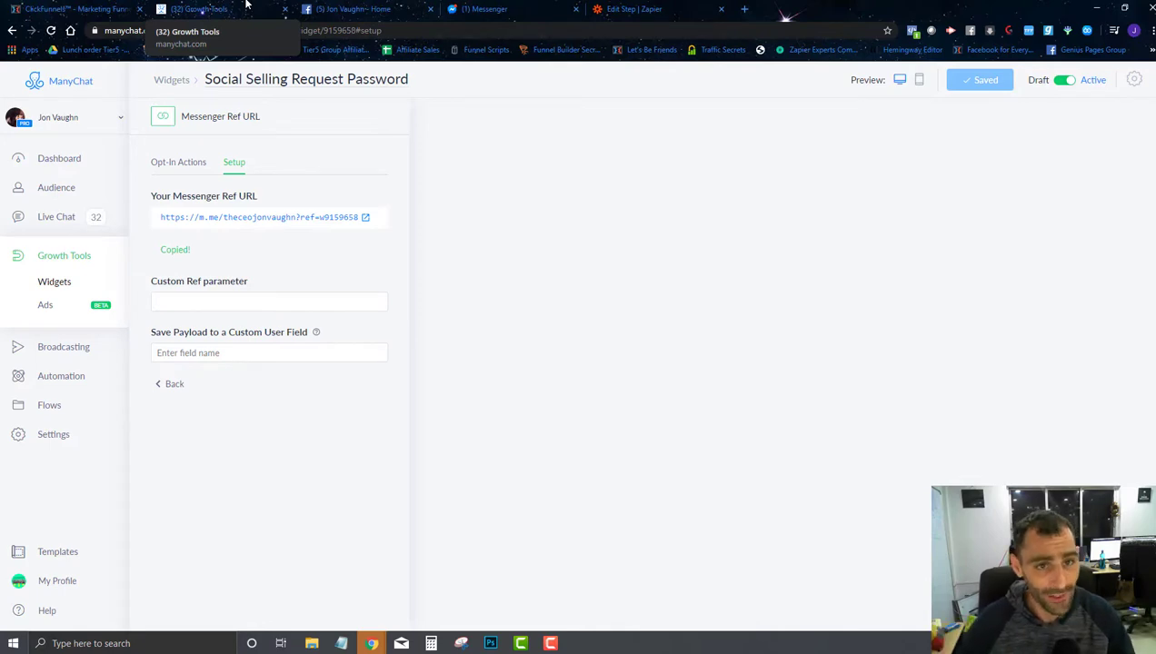
pyautogui.click(478, 9)
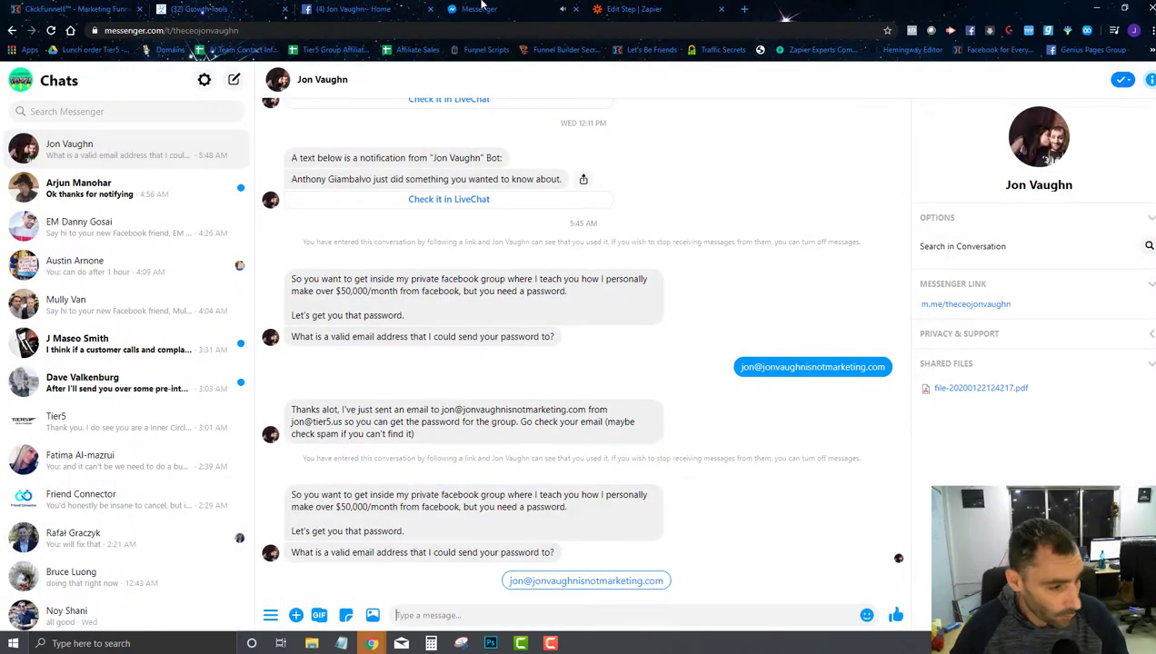
pyautogui.click(581, 581)
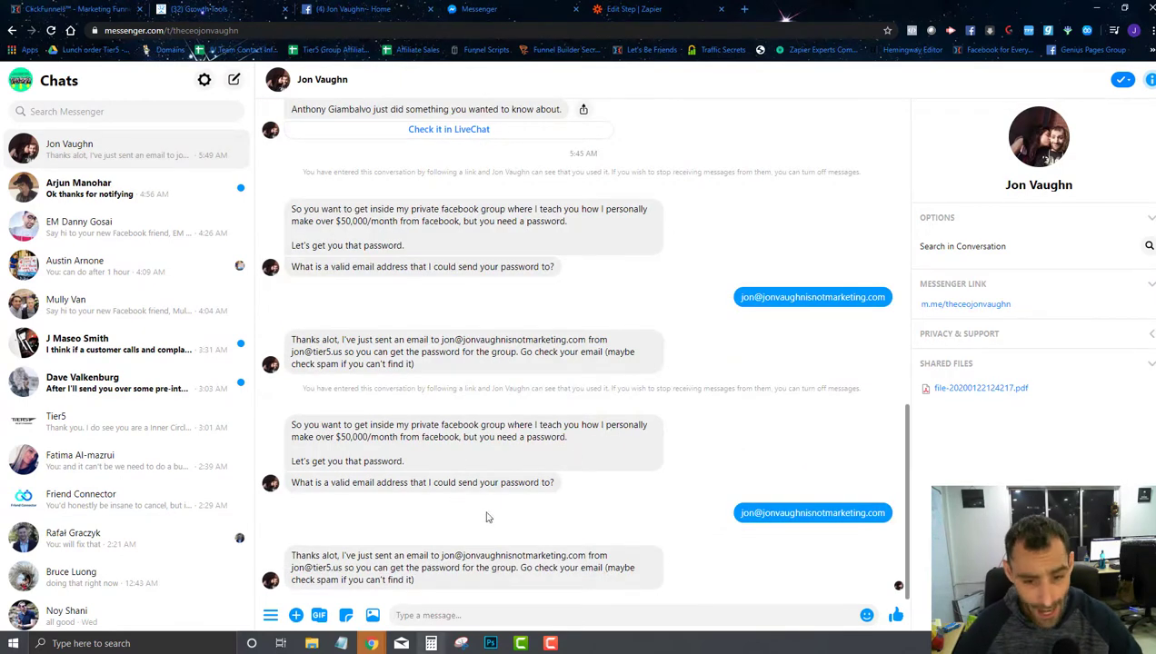
pyautogui.click(616, 9)
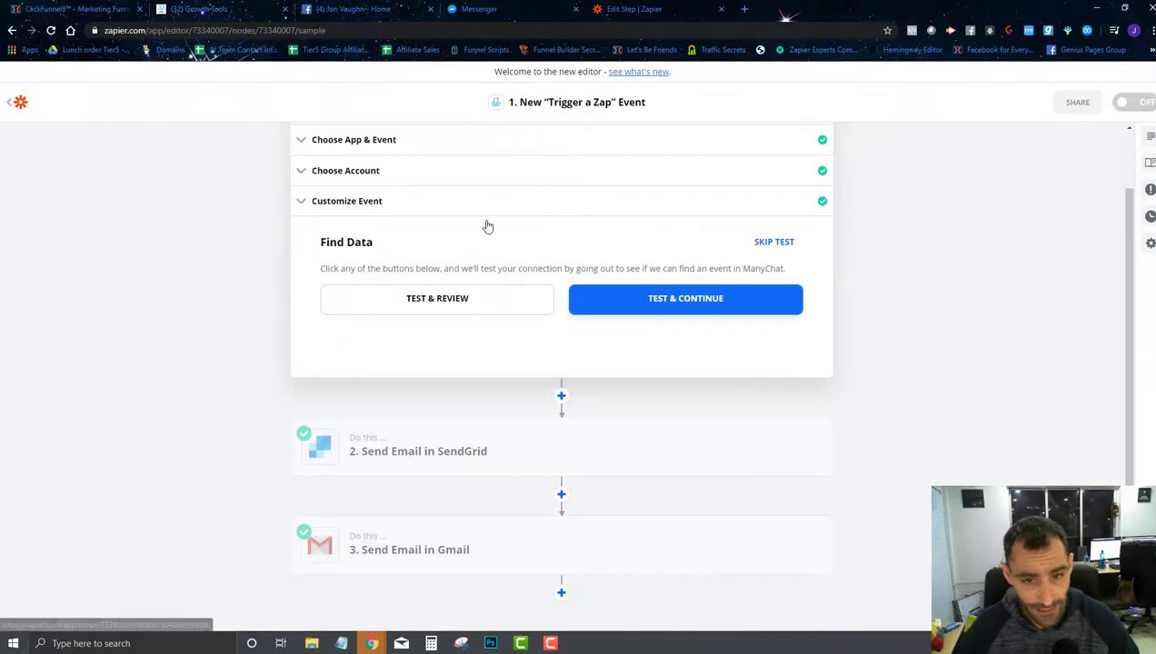
# Step: Test the ManyChat trigger and review the returned sample data
pyautogui.click(473, 311)
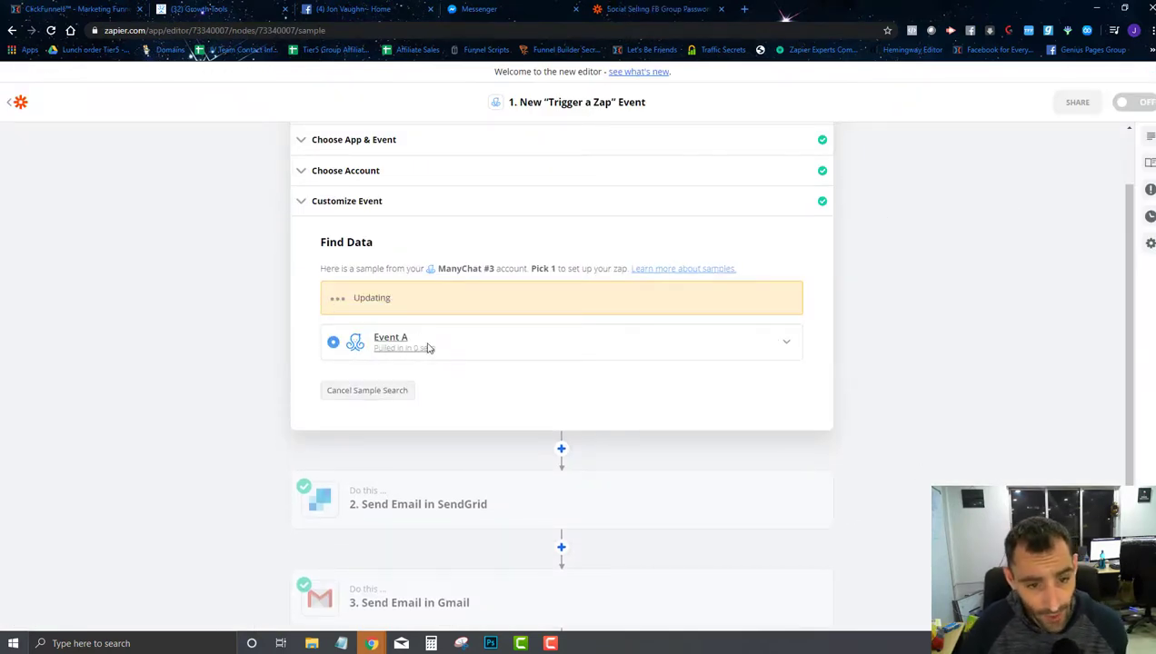
pyautogui.scroll(-2, 433, 322)
pyautogui.scroll(2, 498, 265)
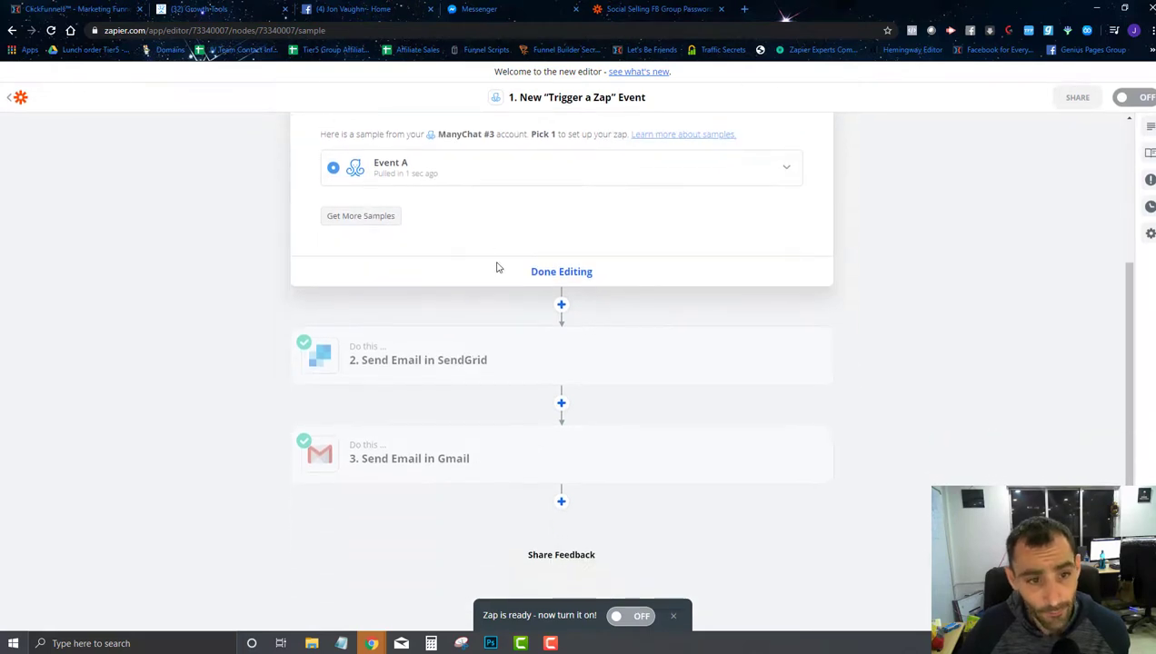
pyautogui.click(557, 337)
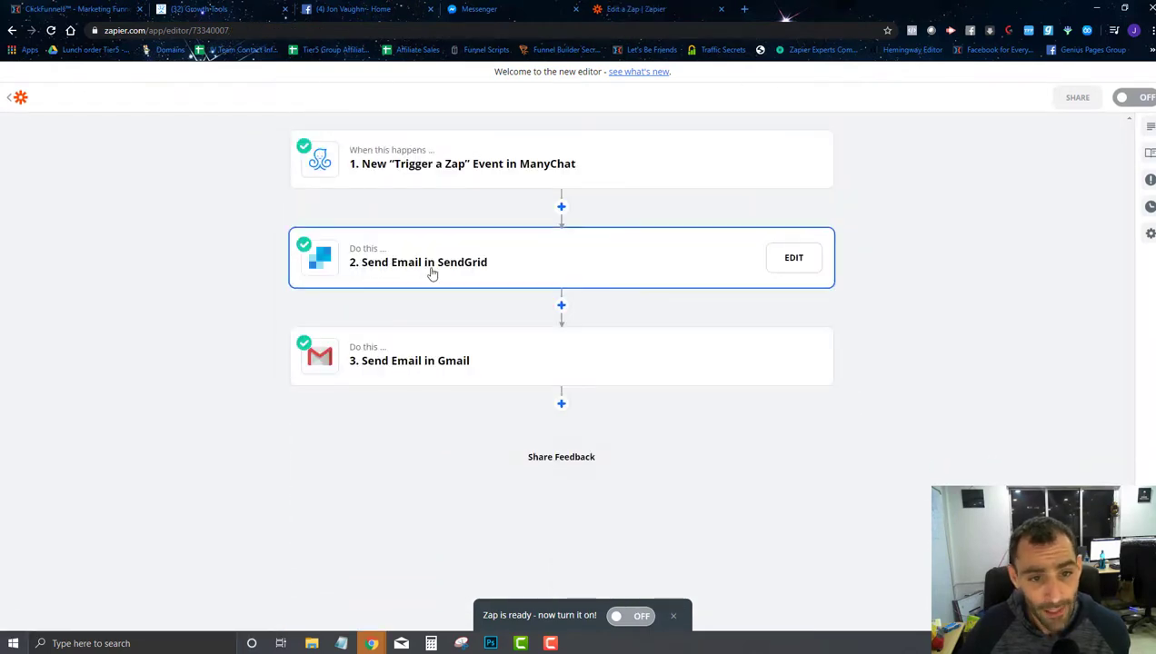
# Step: Map User Email into the SendGrid step's To field, then clear the recipient's mapped fields
pyautogui.click(430, 273)
pyautogui.click(431, 311)
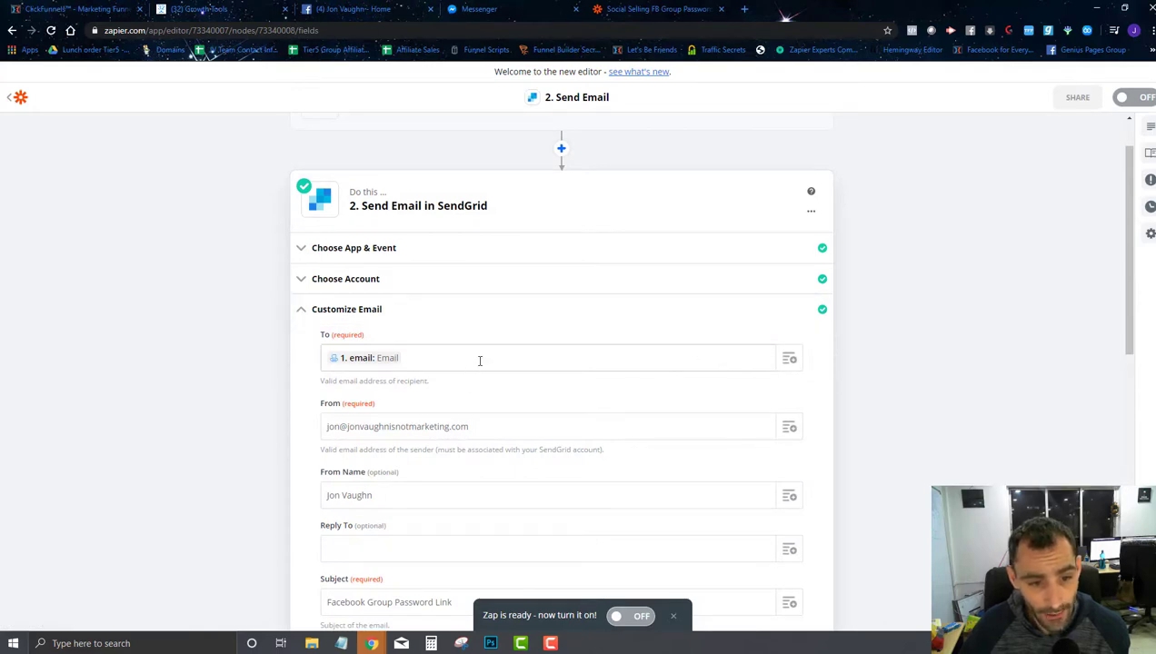
pyautogui.scroll(-2, 480, 361)
pyautogui.click(700, 242)
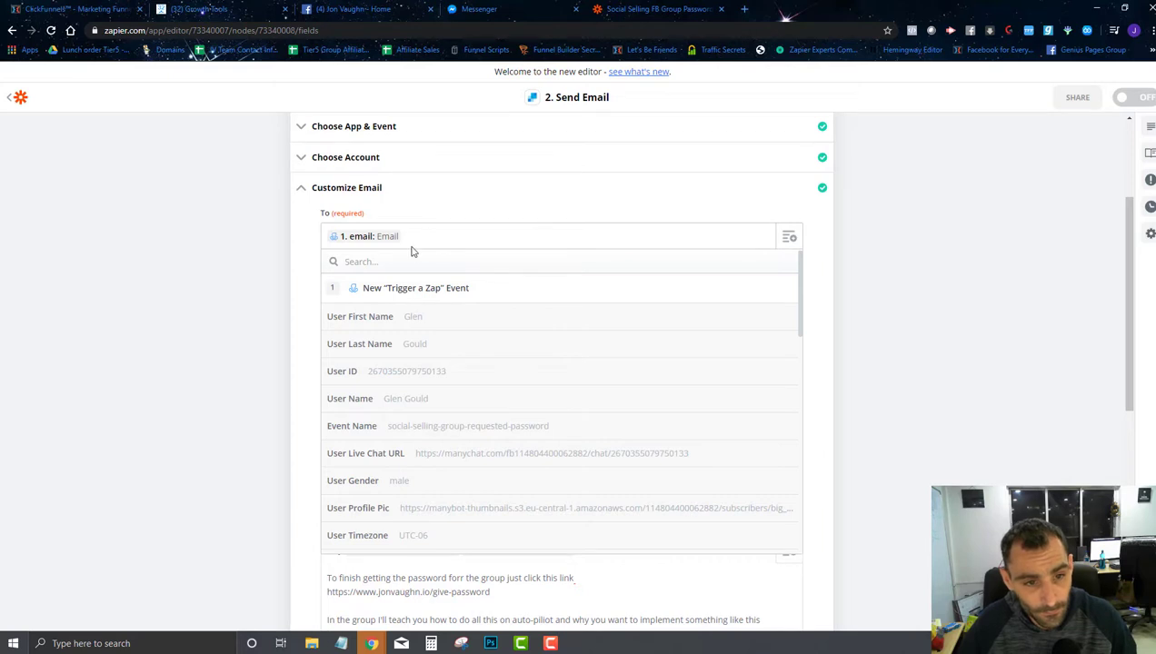
pyautogui.write('email')
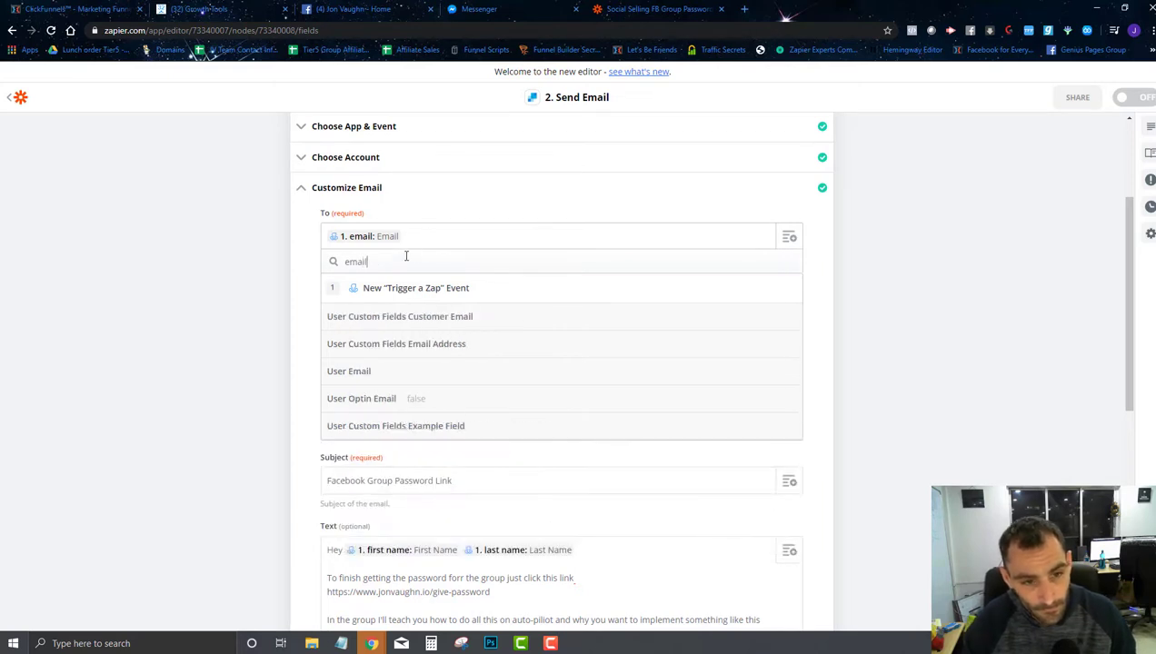
pyautogui.click(378, 371)
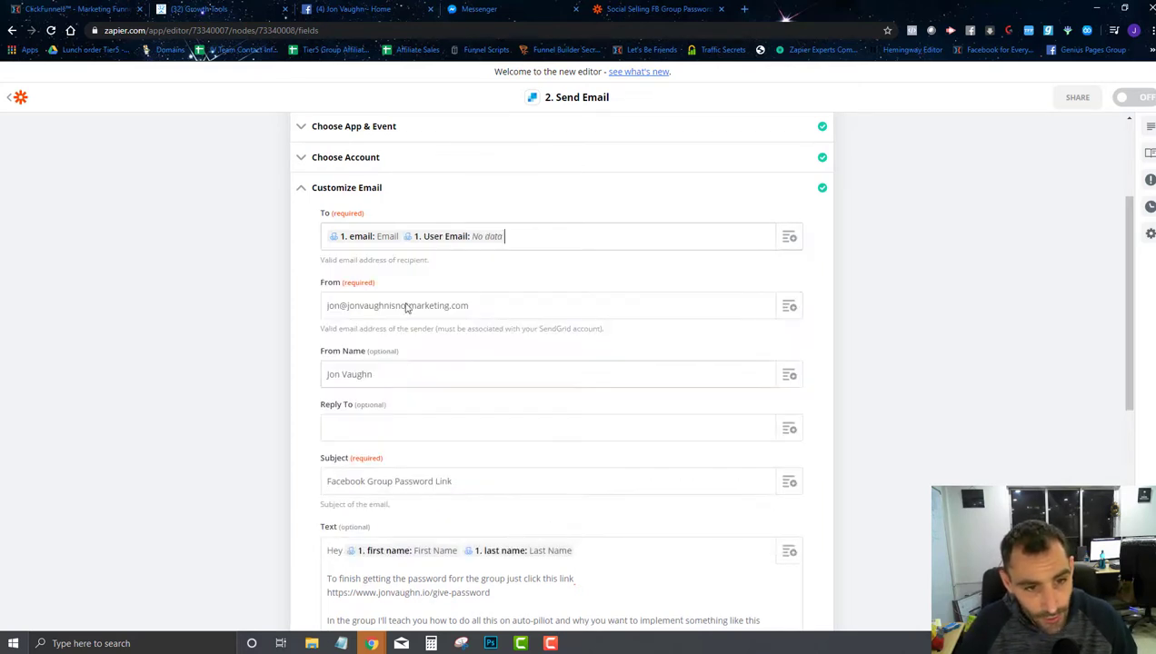
pyautogui.click(396, 245)
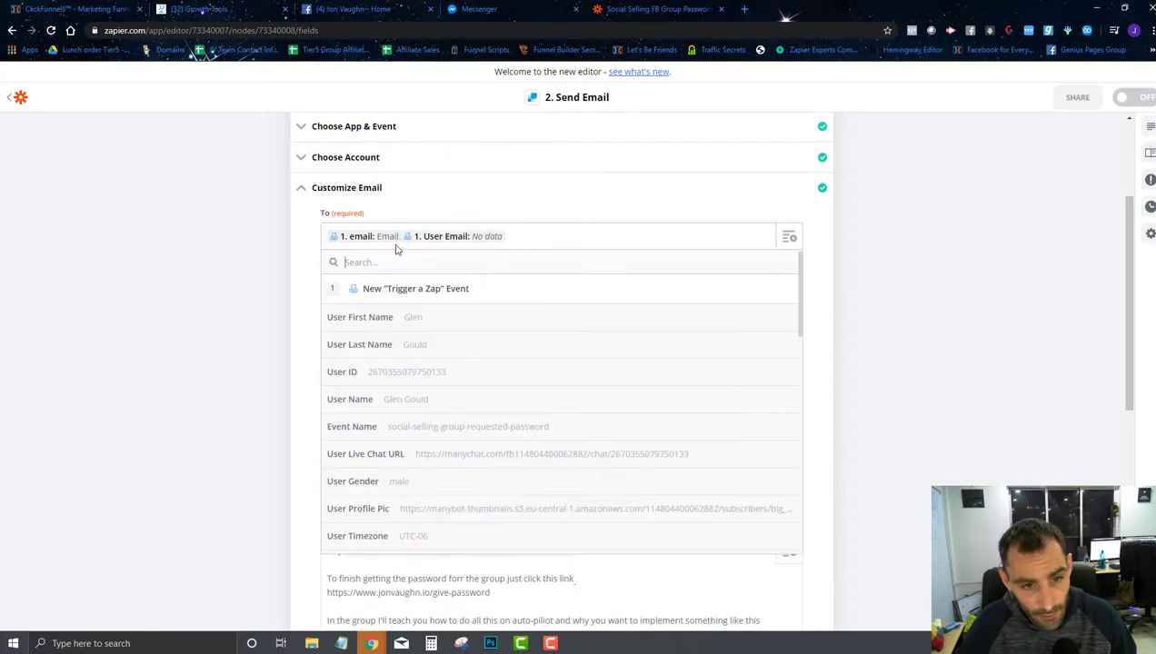
pyautogui.click(532, 233)
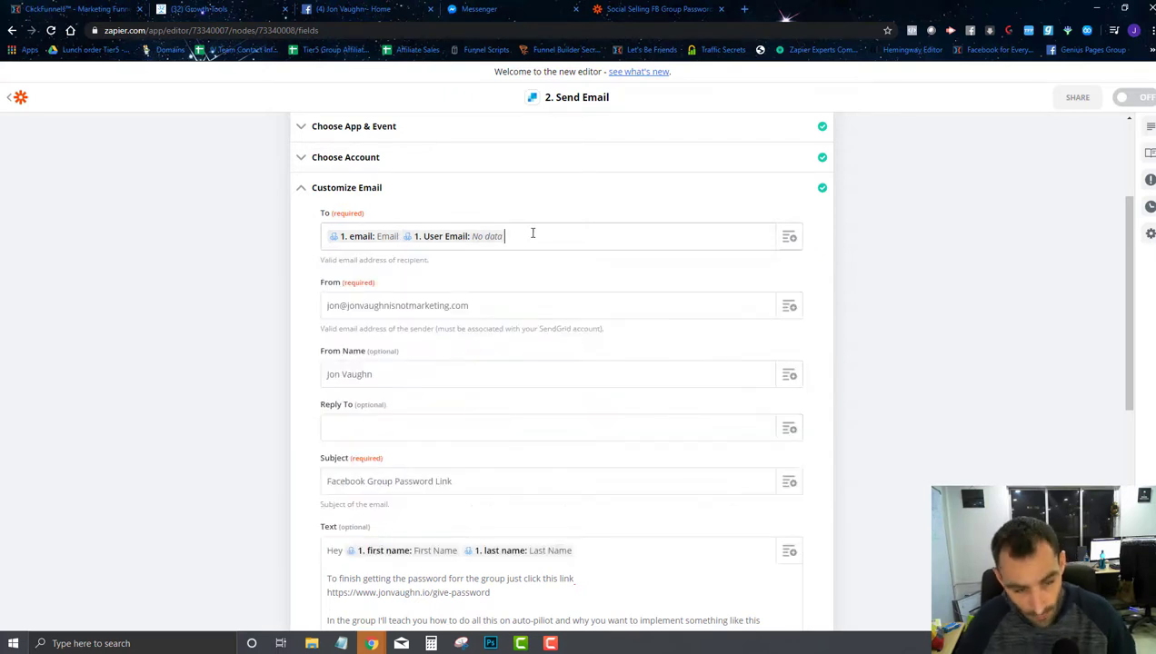
pyautogui.press('BackSpace')
pyautogui.press('BackSpace')
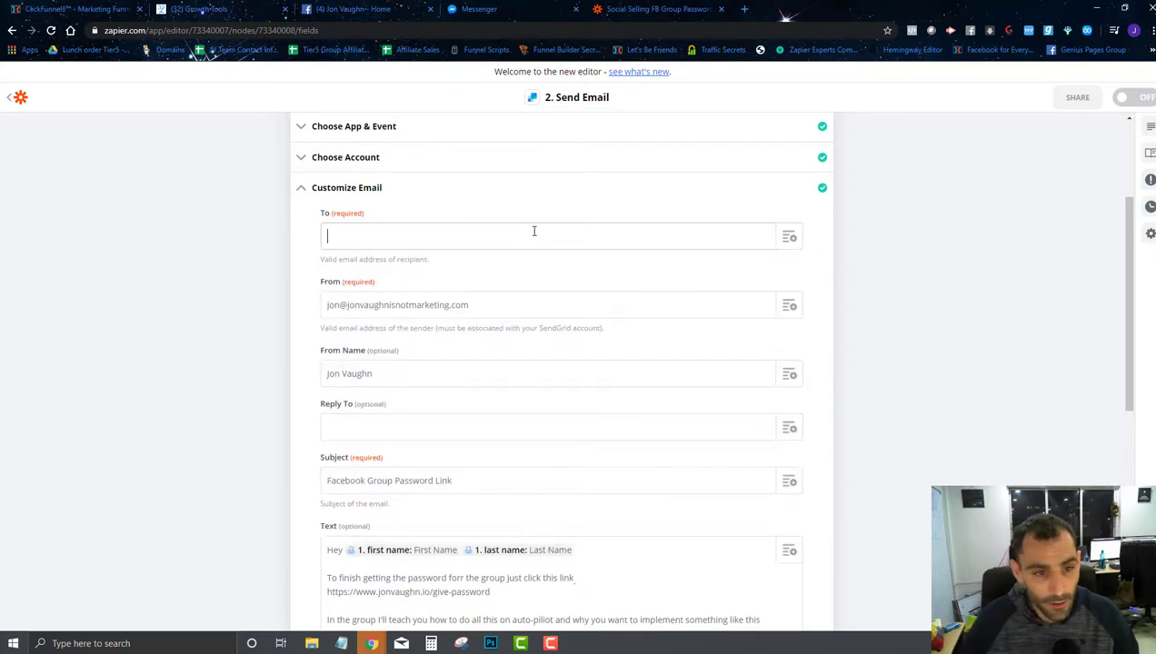
# Step: Review the email question in the ManyChat opt-in flow's Send Message step
pyautogui.click(173, 7)
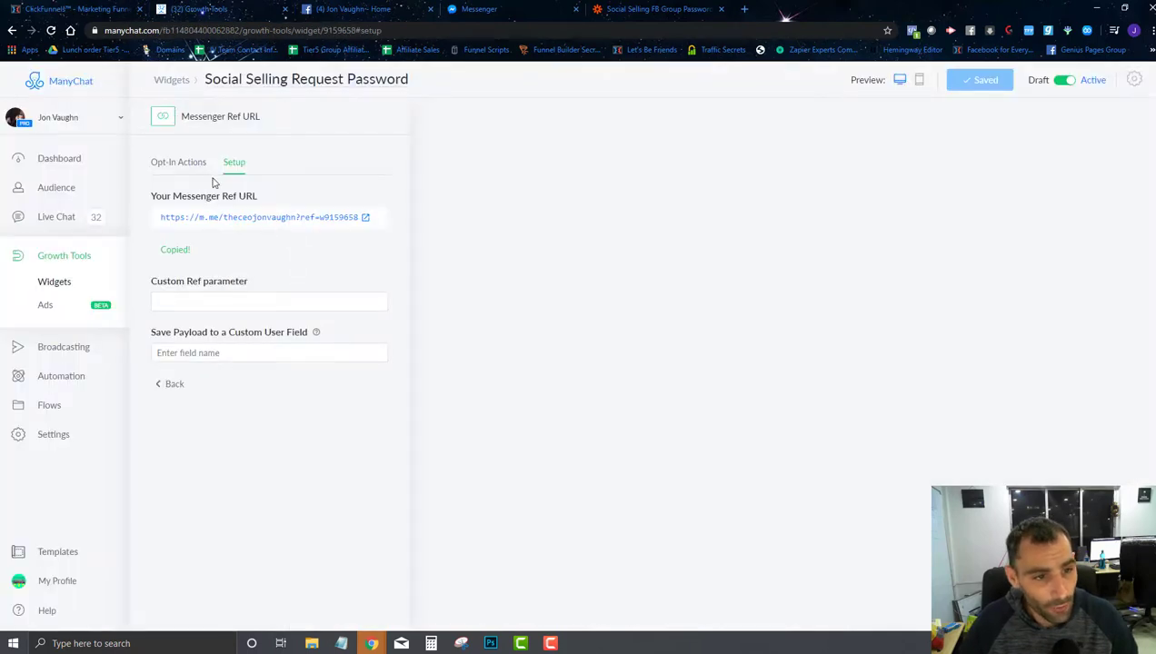
pyautogui.click(182, 165)
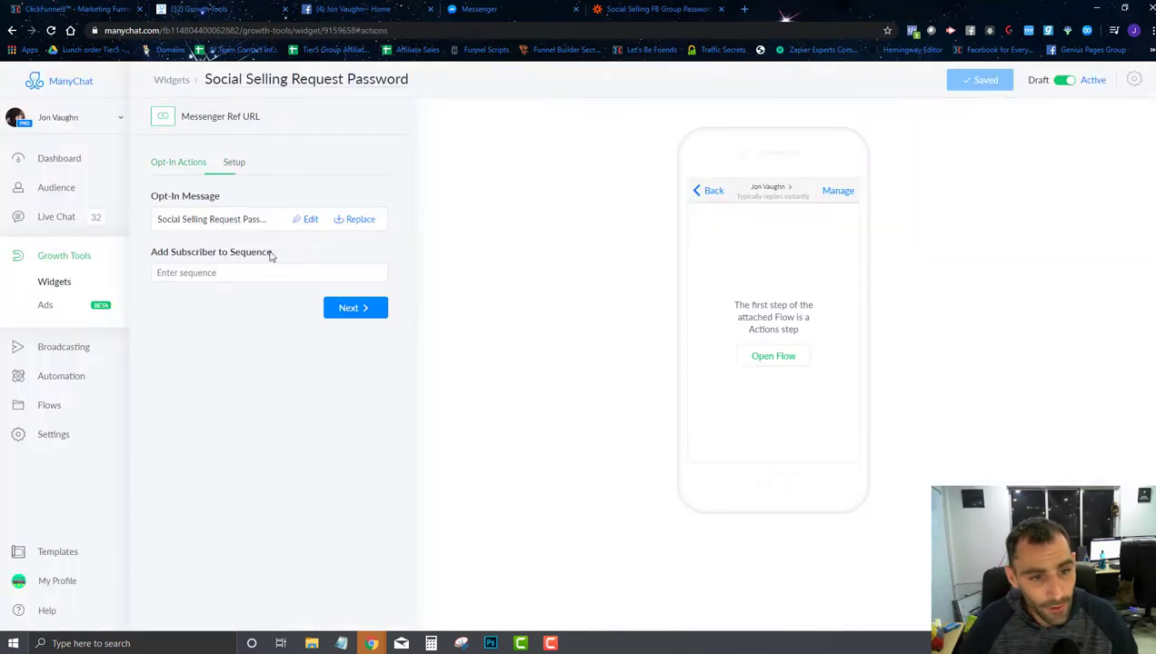
pyautogui.click(314, 227)
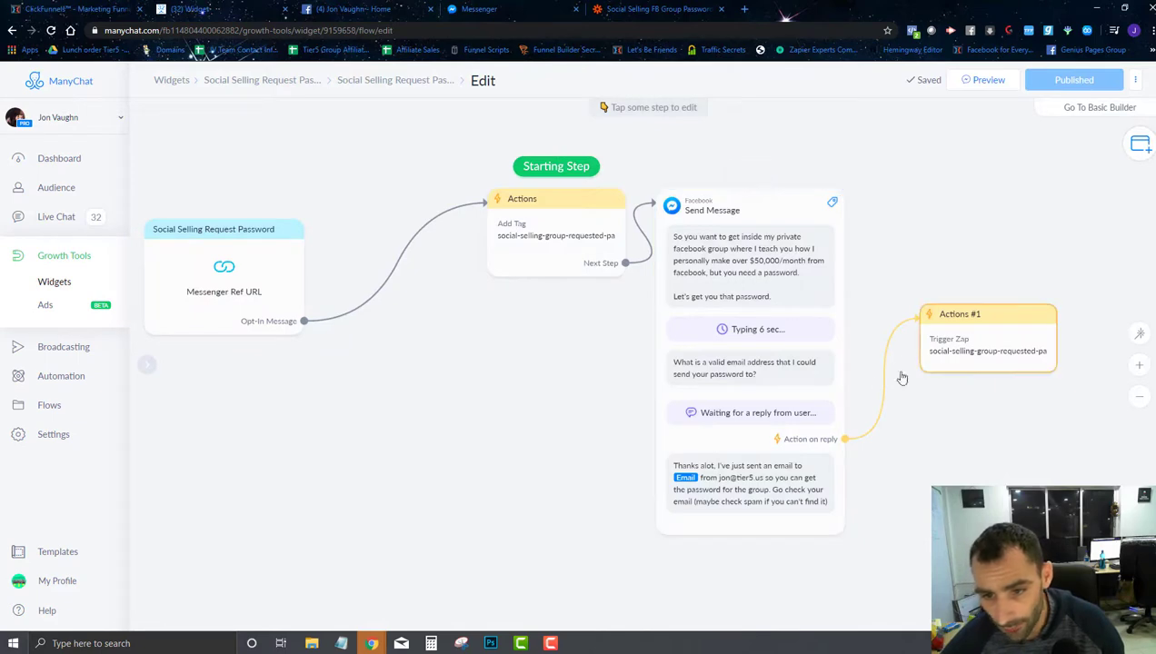
pyautogui.click(761, 415)
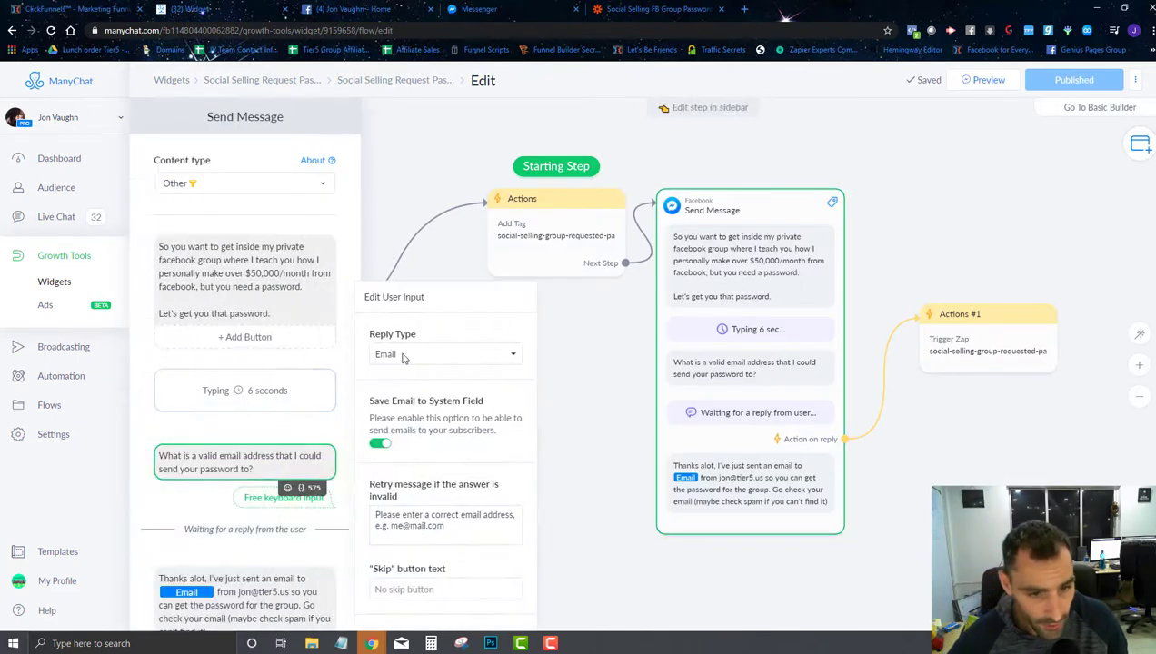
pyautogui.click(556, 425)
pyautogui.click(387, 7)
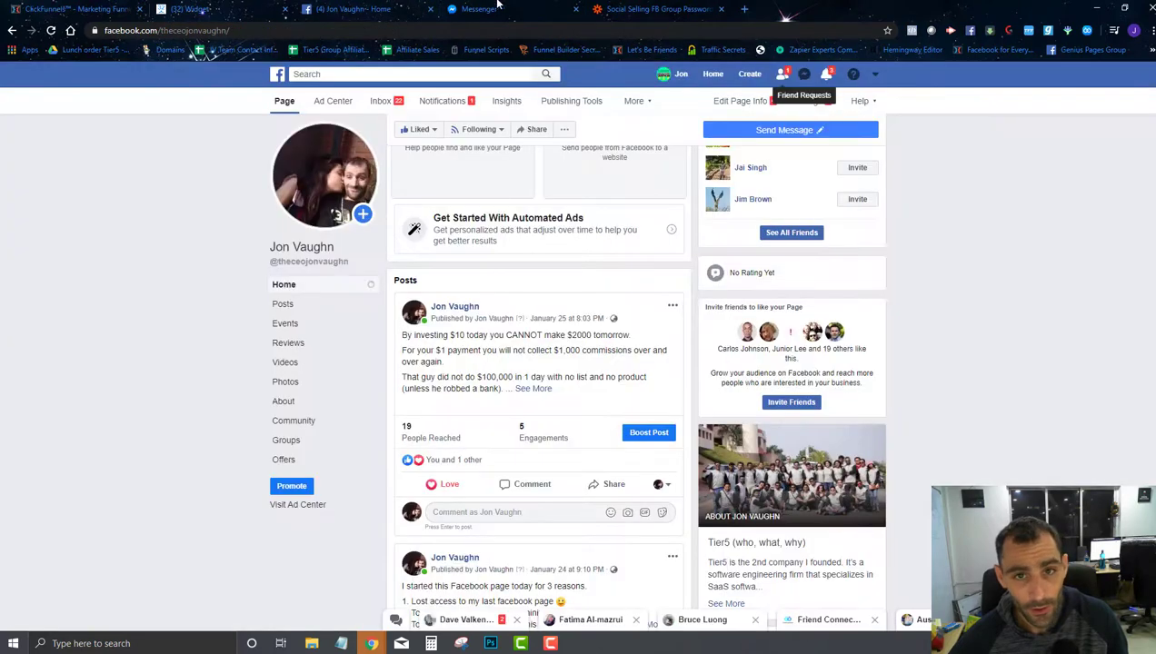
# Step: Search the trigger fields for 'email' in the empty recipient field, then return to the trigger step
pyautogui.click(650, 8)
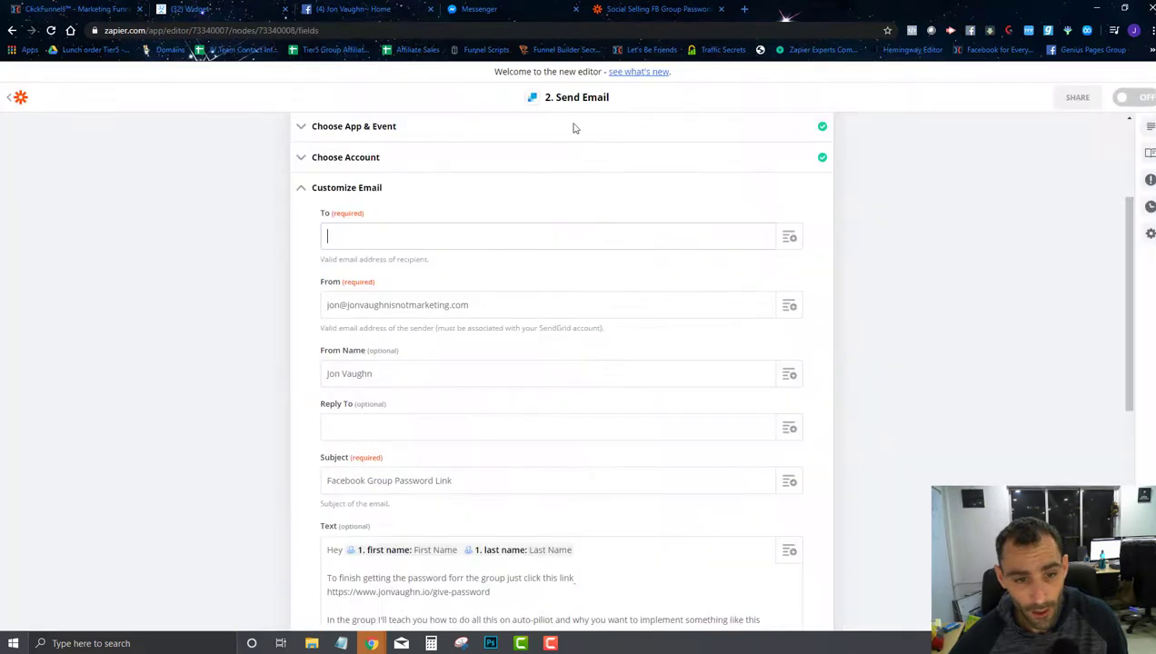
pyautogui.click(452, 241)
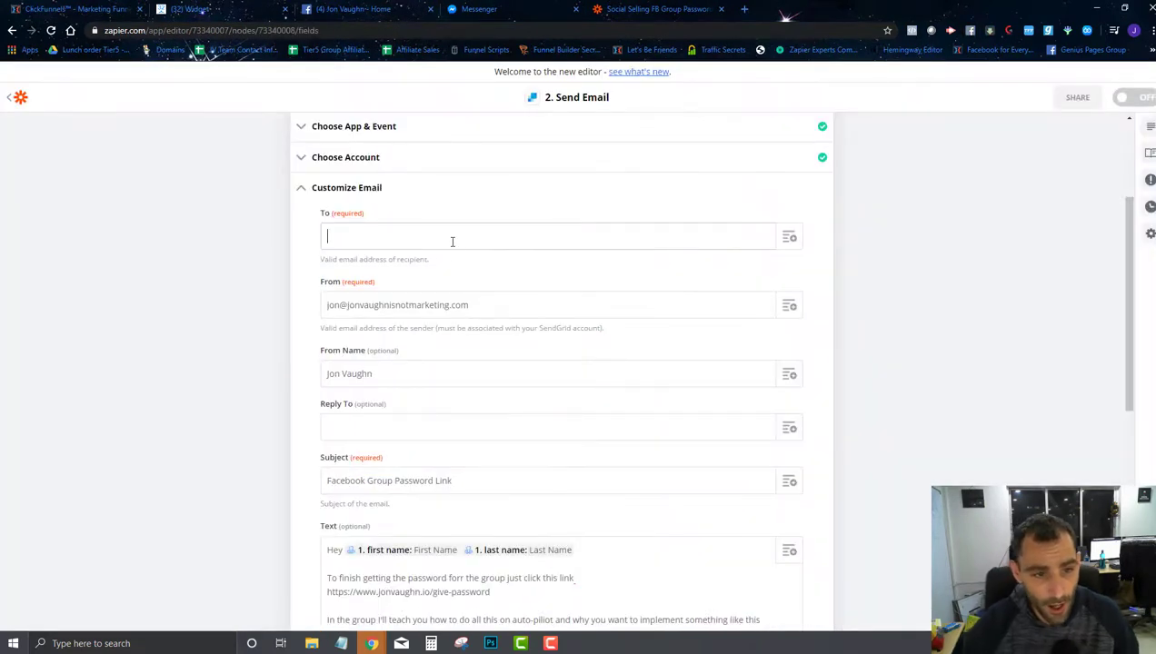
pyautogui.click(783, 240)
pyautogui.write('emai')
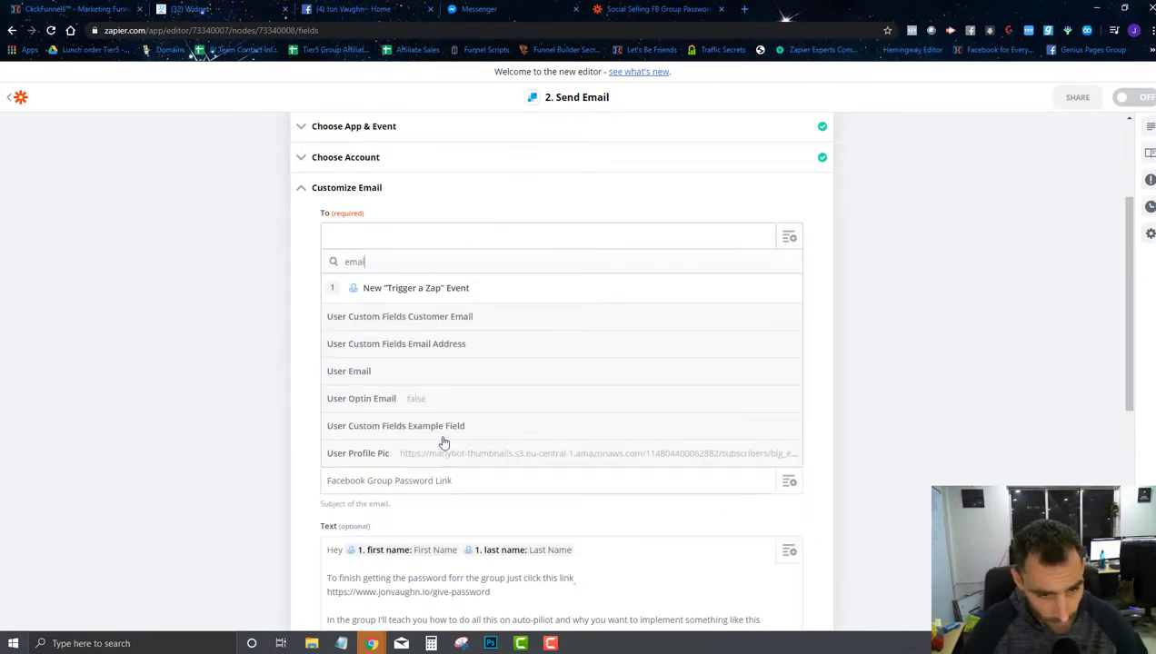
pyautogui.write('l')
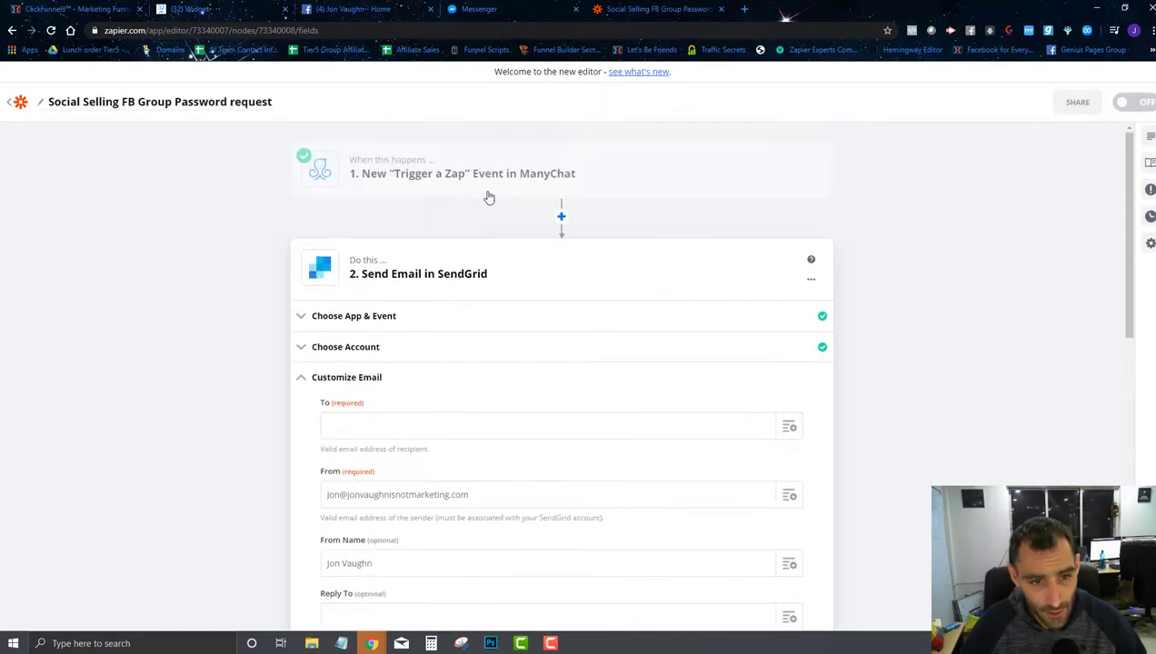
pyautogui.click(487, 193)
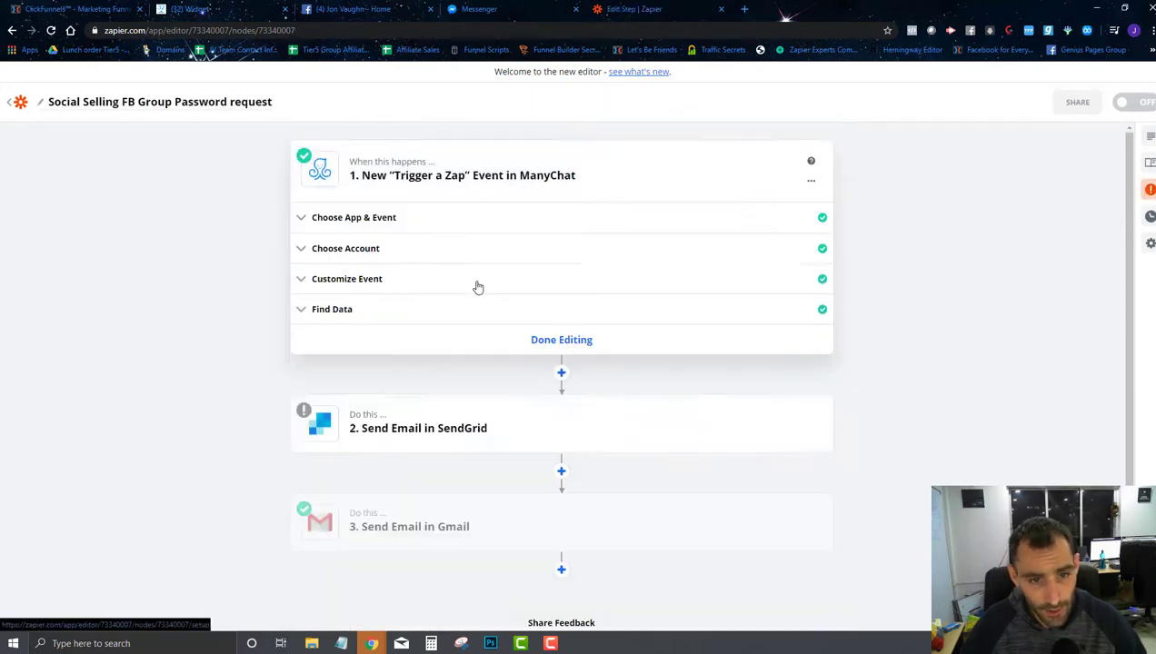
# Step: Reopen the ManyChat trigger's sample data and load more samples
pyautogui.click(545, 323)
pyautogui.click(498, 168)
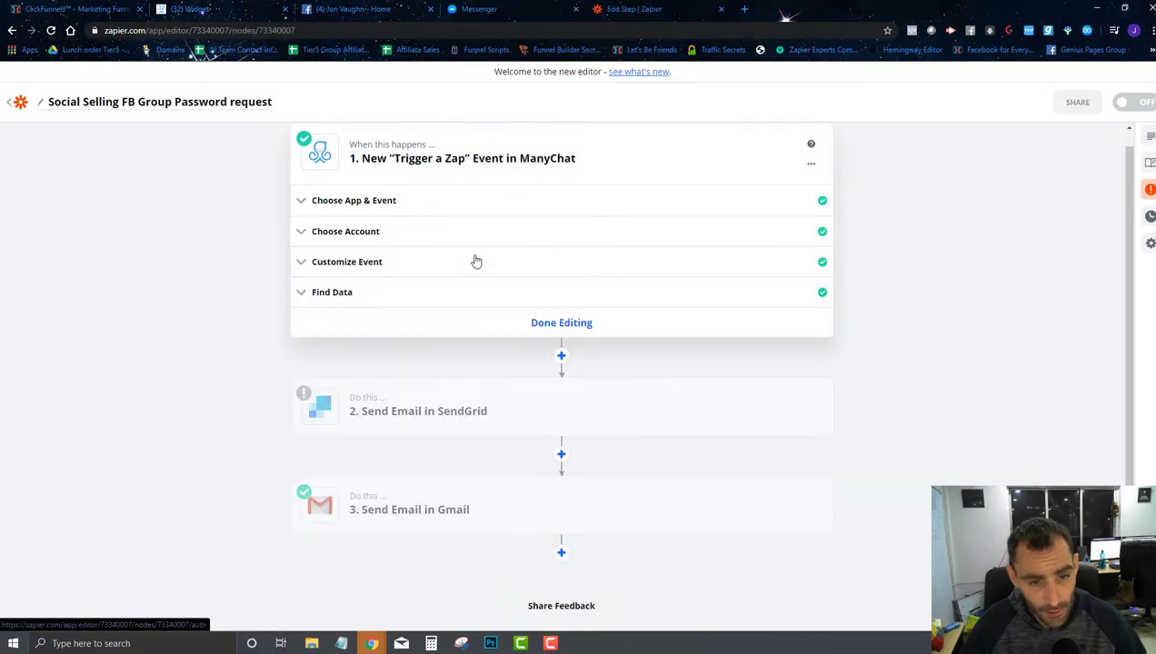
pyautogui.click(409, 293)
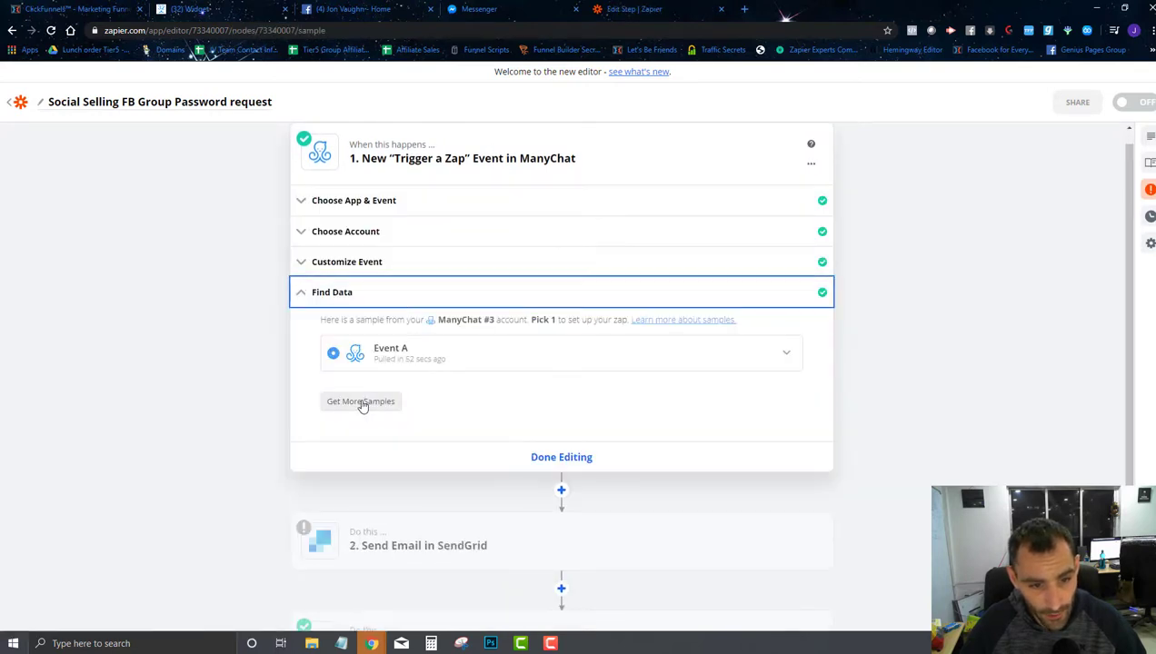
pyautogui.click(361, 402)
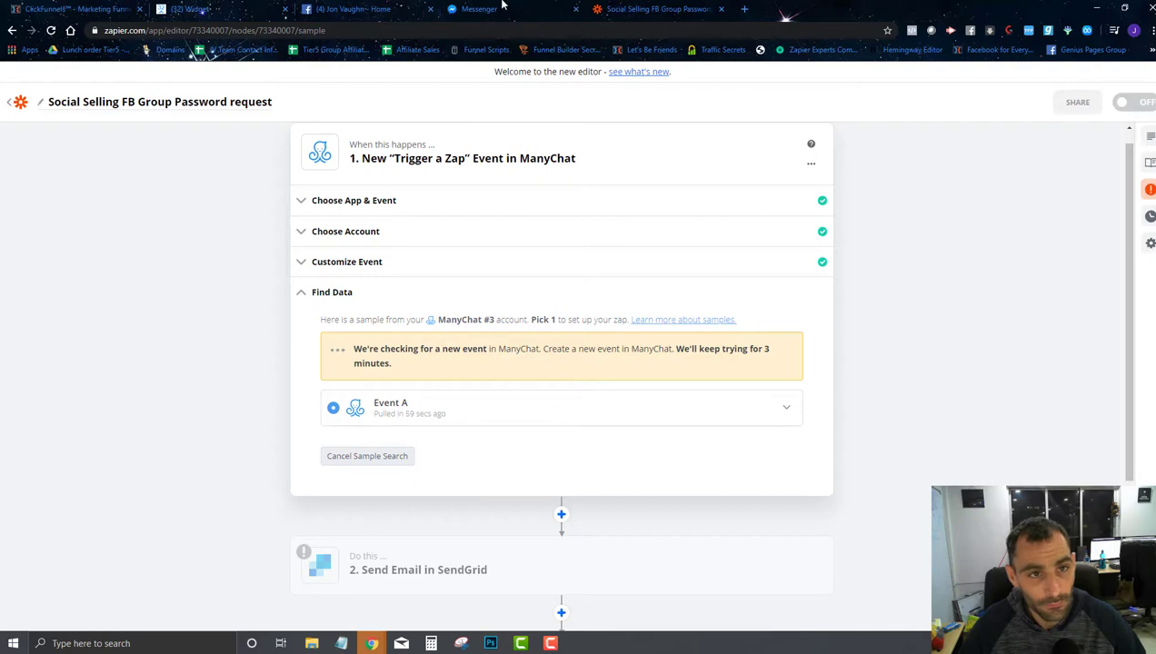
# Step: Copy the Social Selling Request Password widget's Messenger Ref URL from ManyChat's Setup tab
pyautogui.click(192, 9)
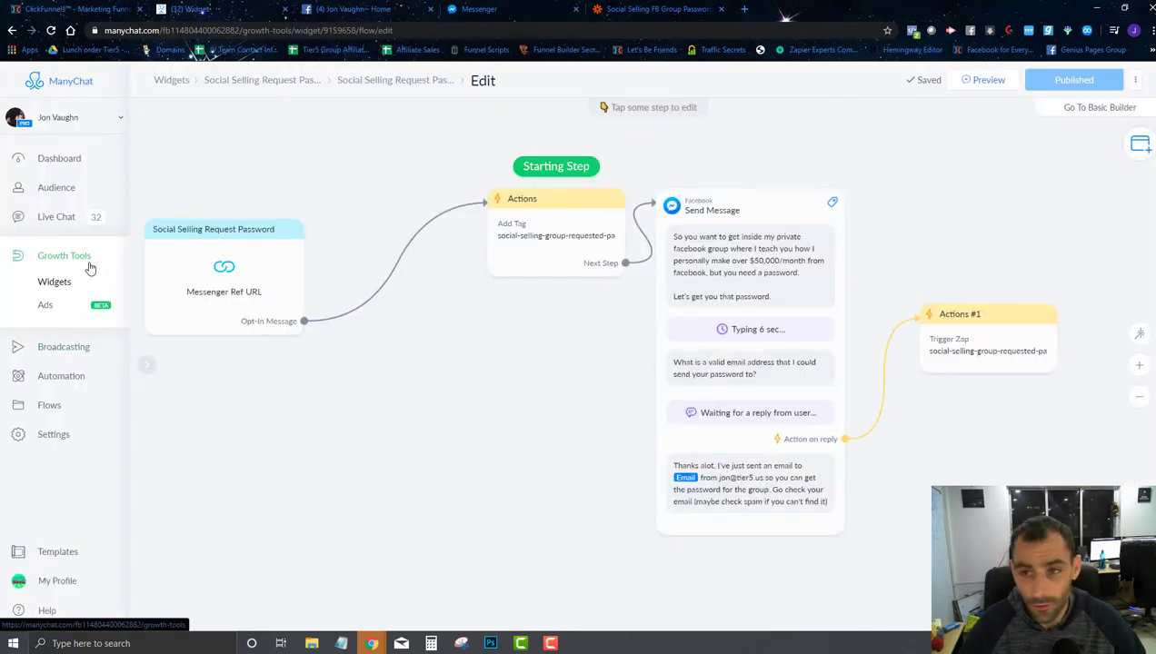
pyautogui.click(42, 283)
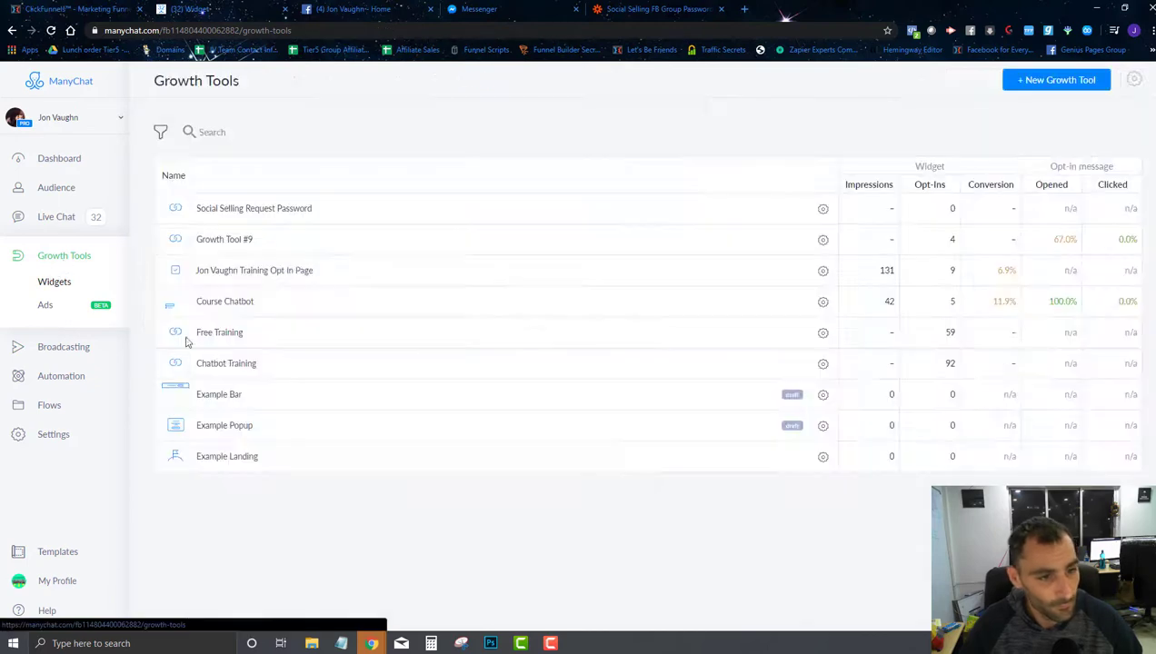
pyautogui.click(253, 209)
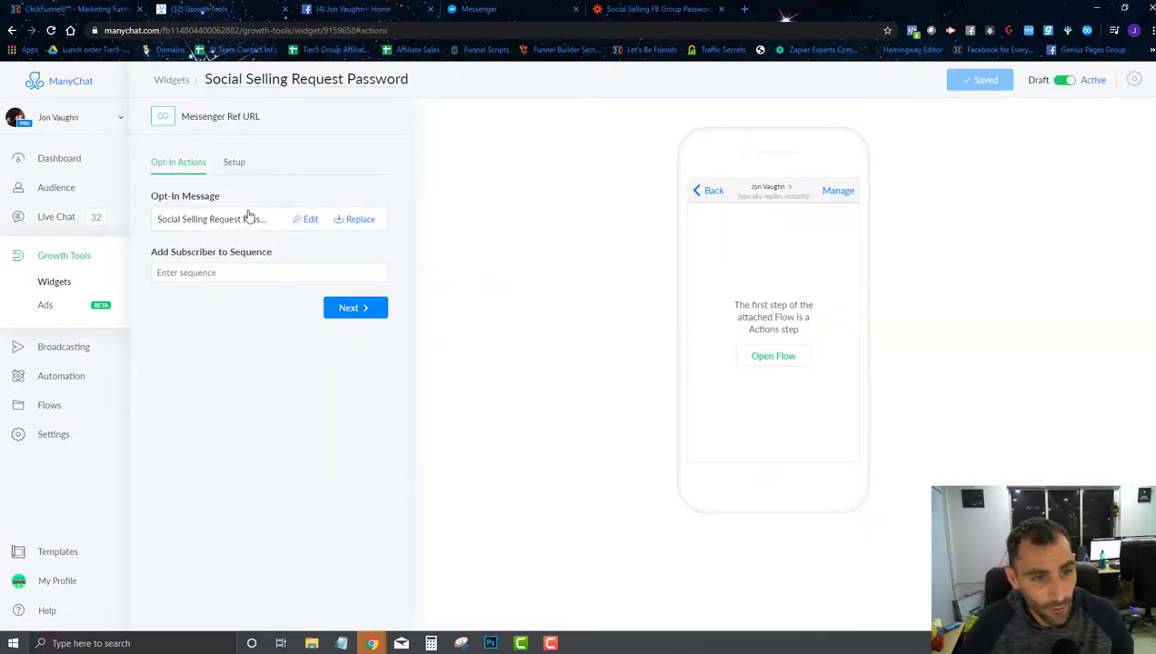
pyautogui.click(234, 163)
pyautogui.click(232, 250)
pyautogui.click(464, 9)
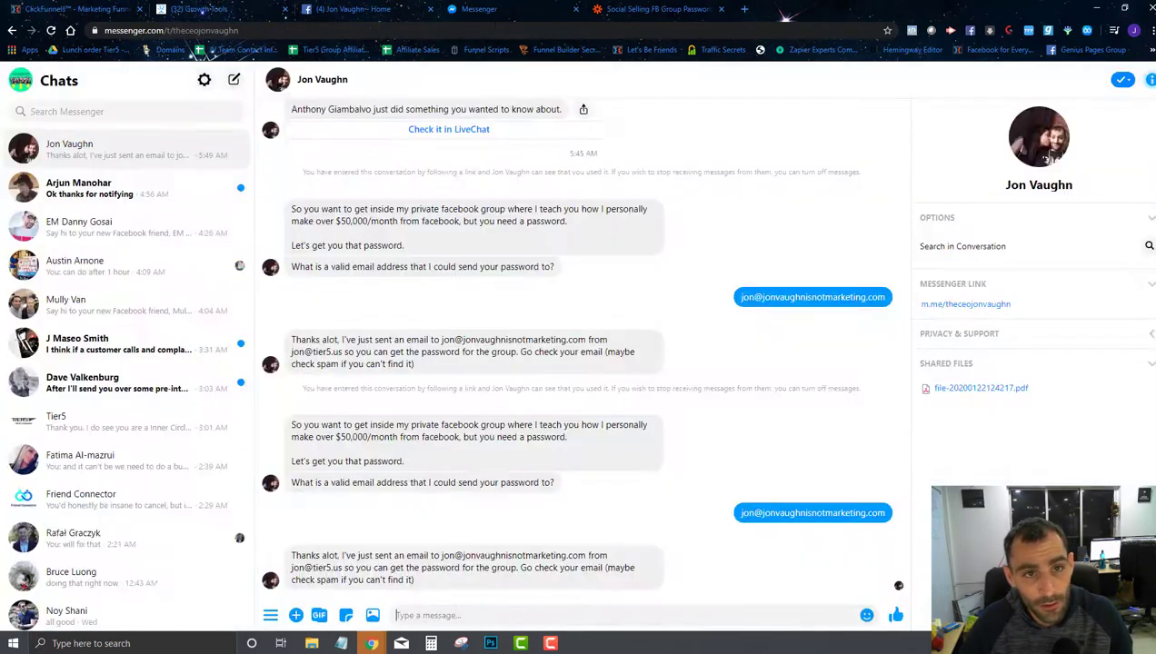
# Step: Load the copied Ref URL in the address bar to restart the bot conversation in Messenger
pyautogui.click(182, 30)
pyautogui.hotkey('ctrl', 'v')
pyautogui.press('Return')
pyautogui.click(643, 9)
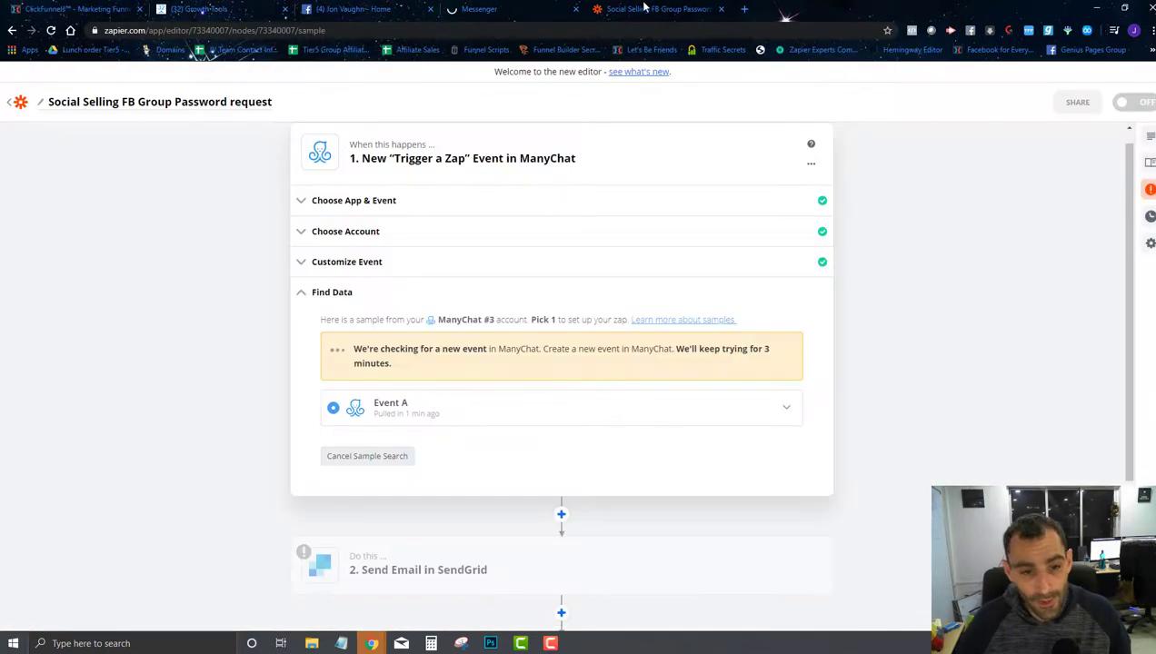
pyautogui.click(518, 9)
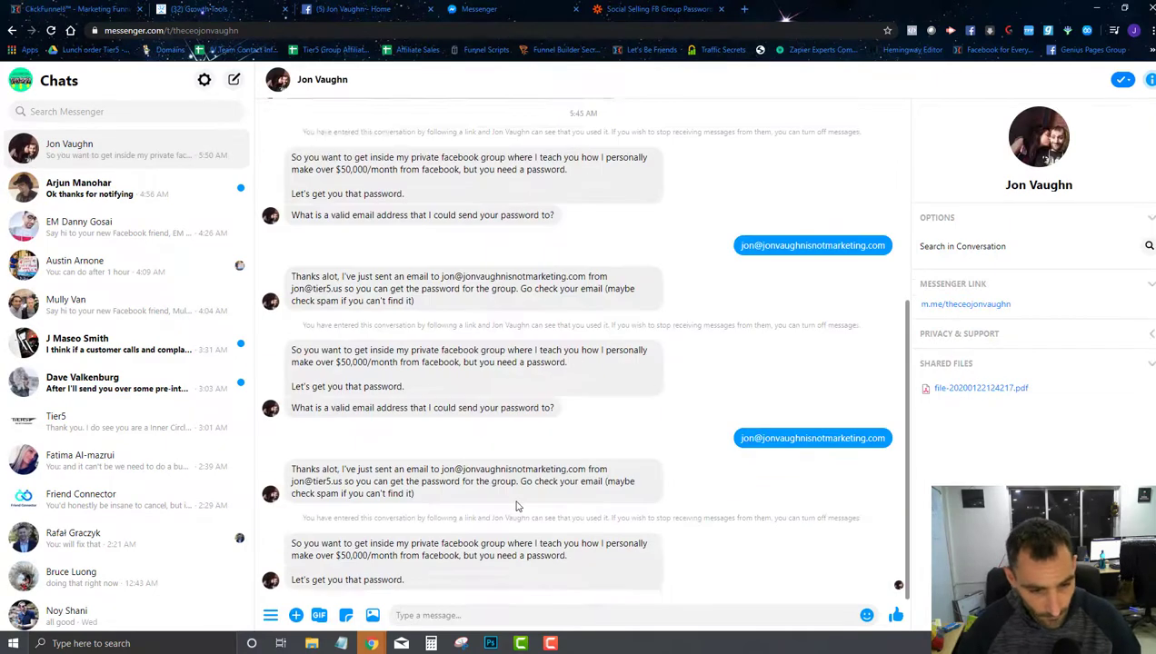
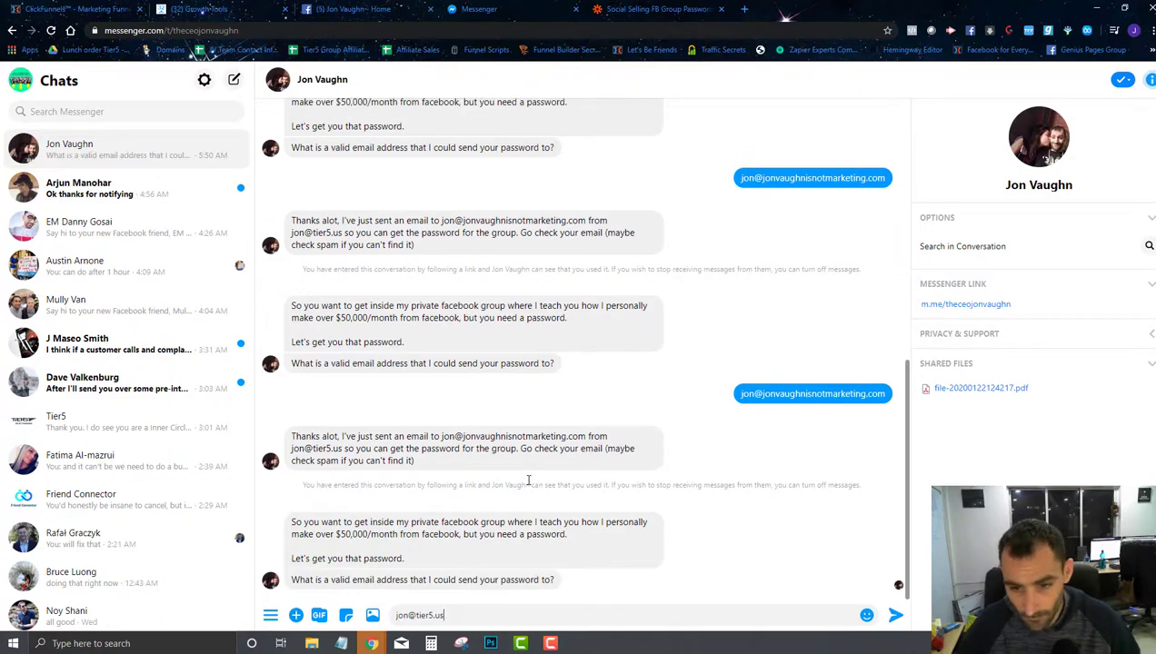
# Step: Reply to the bot in Messenger with a test email address
pyautogui.press('Return')
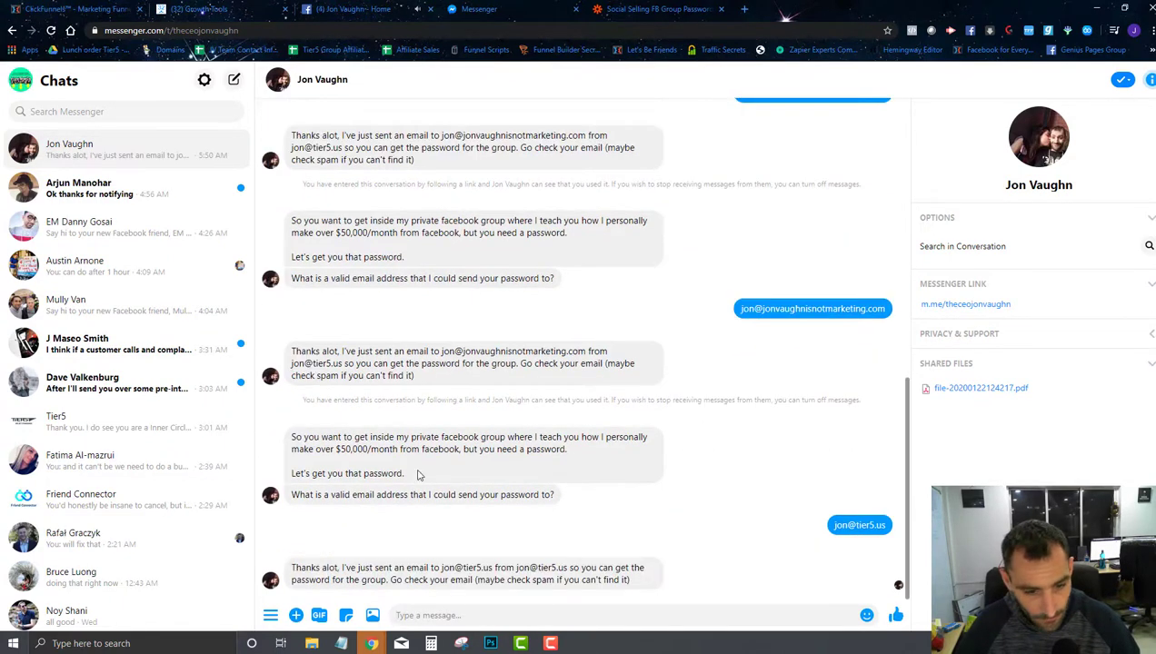
pyautogui.click(527, 621)
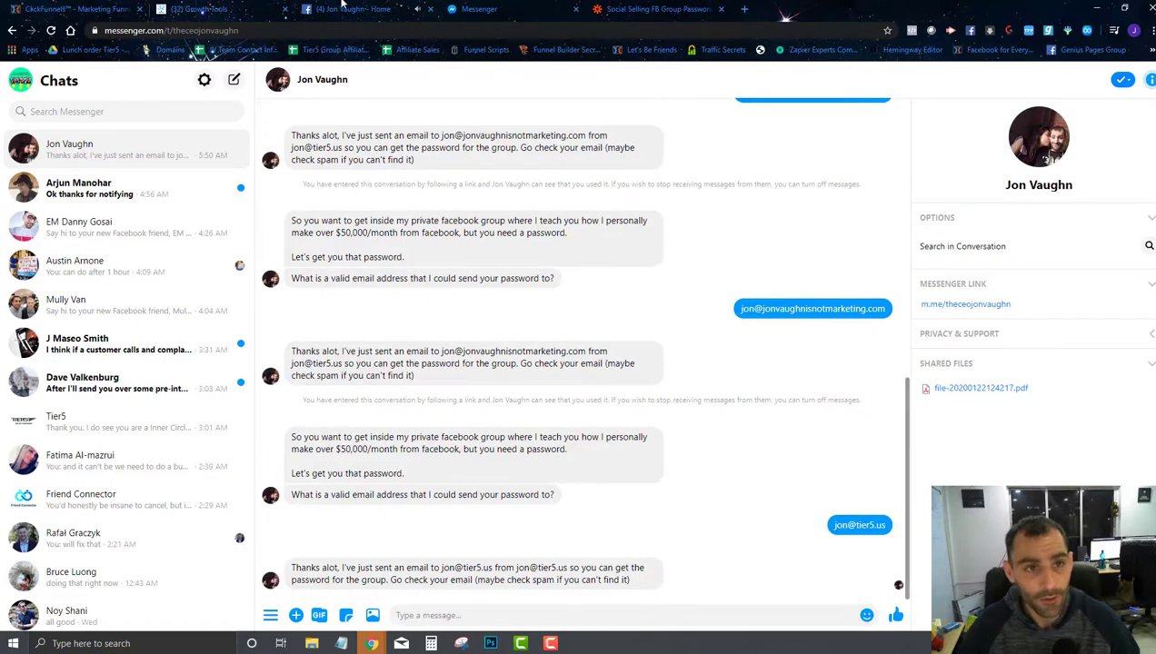
# Step: In Zapier, cancel the pending sample search and restart it to look for a new ManyChat event
pyautogui.click(683, 9)
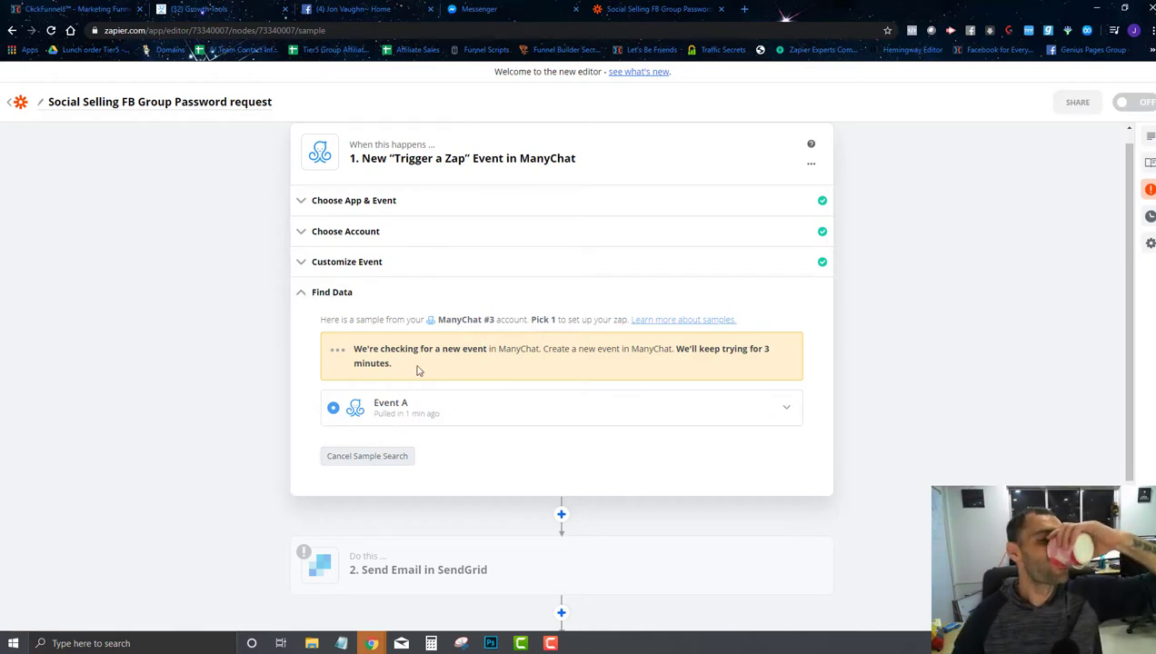
pyautogui.click(381, 465)
pyautogui.click(387, 403)
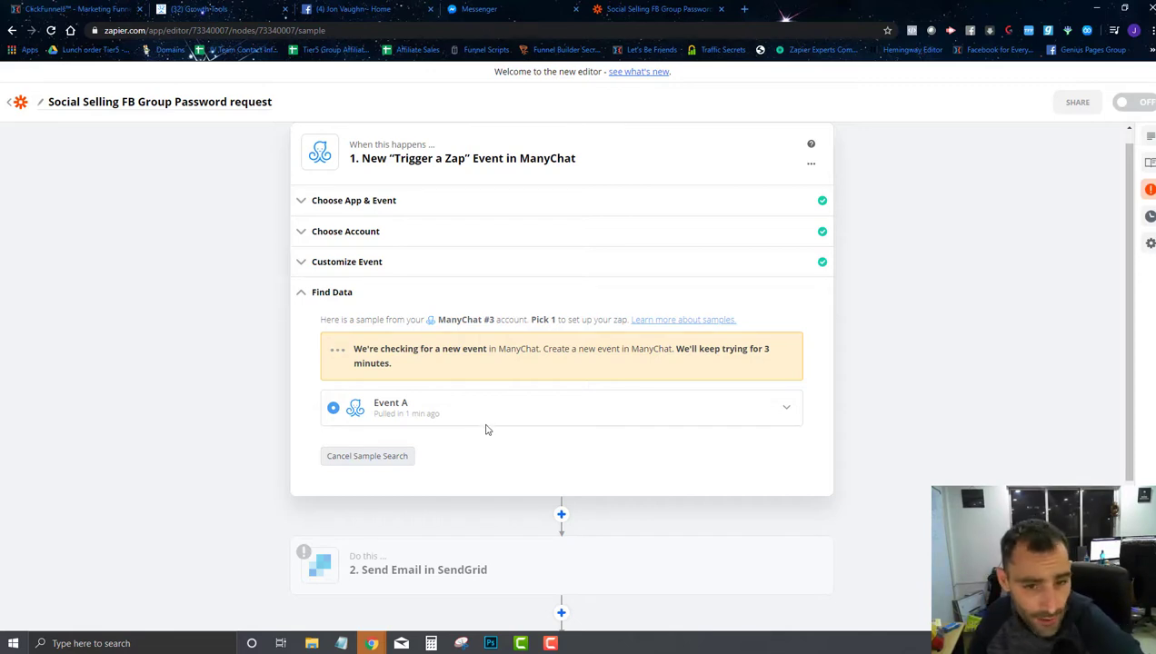
pyautogui.scroll(-2, 495, 423)
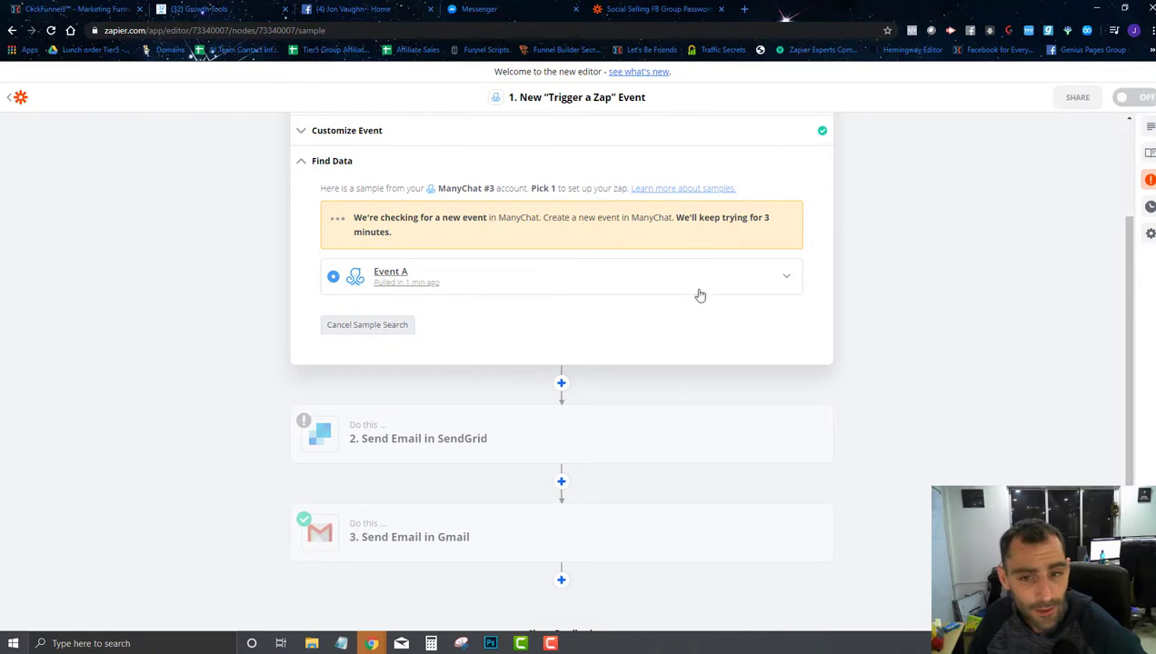
# Step: Expand the Event A sample and review its fields, including the event name value
pyautogui.click(787, 281)
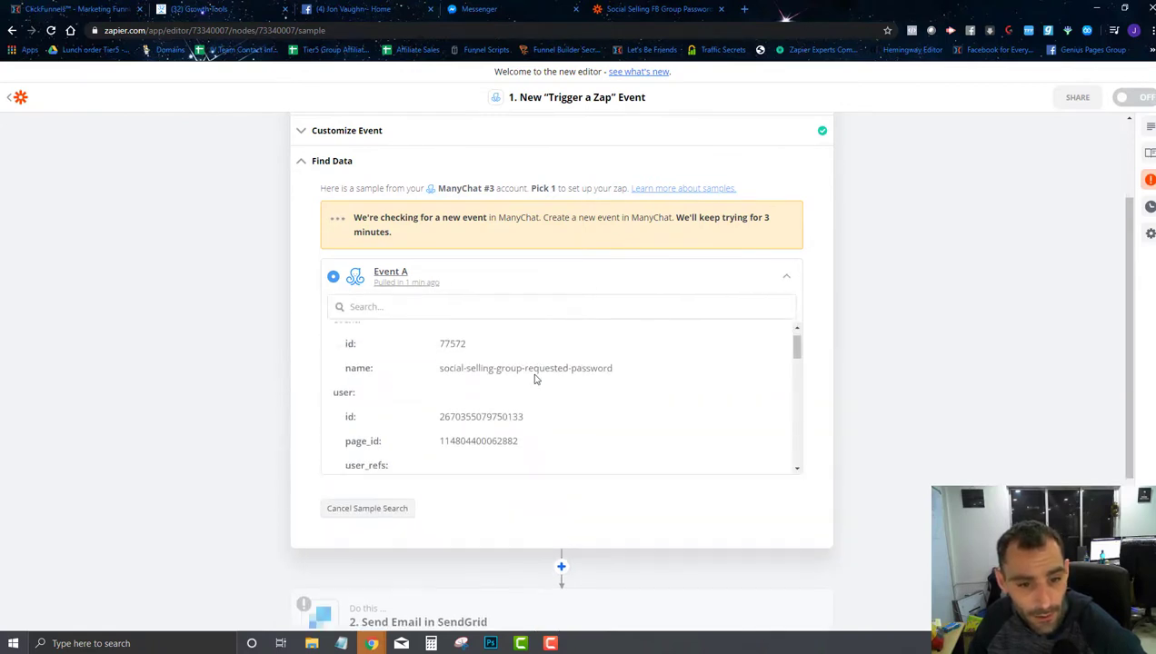
pyautogui.scroll(-5, 536, 380)
pyautogui.scroll(-6, 535, 380)
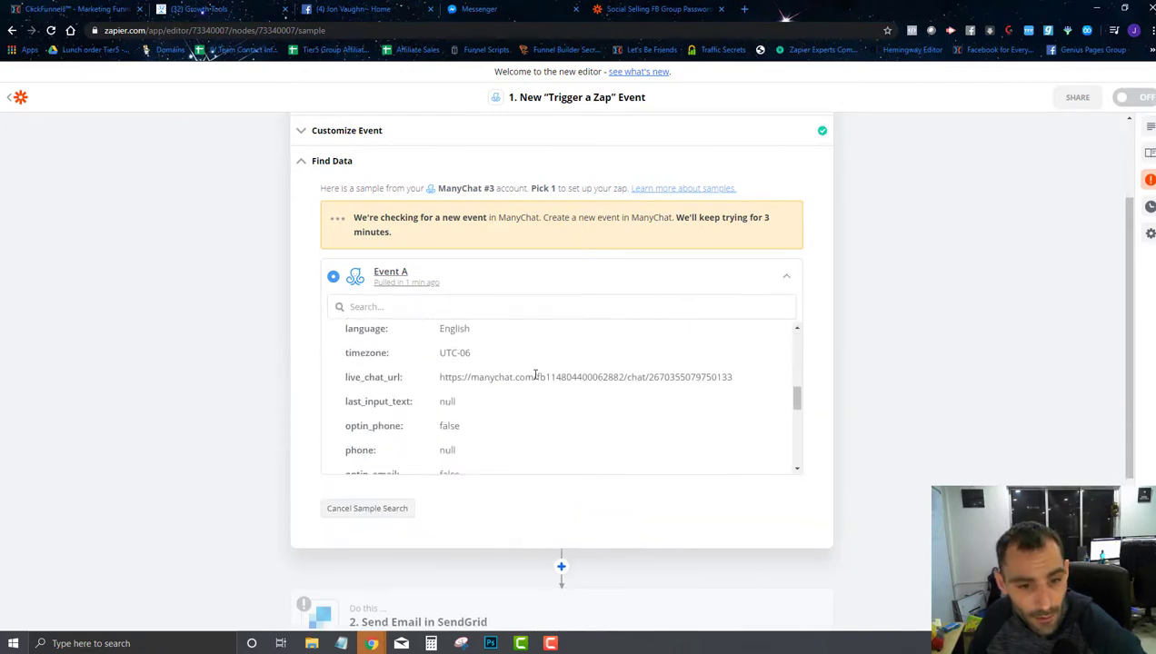
pyautogui.scroll(2, 535, 380)
pyautogui.scroll(10, 535, 379)
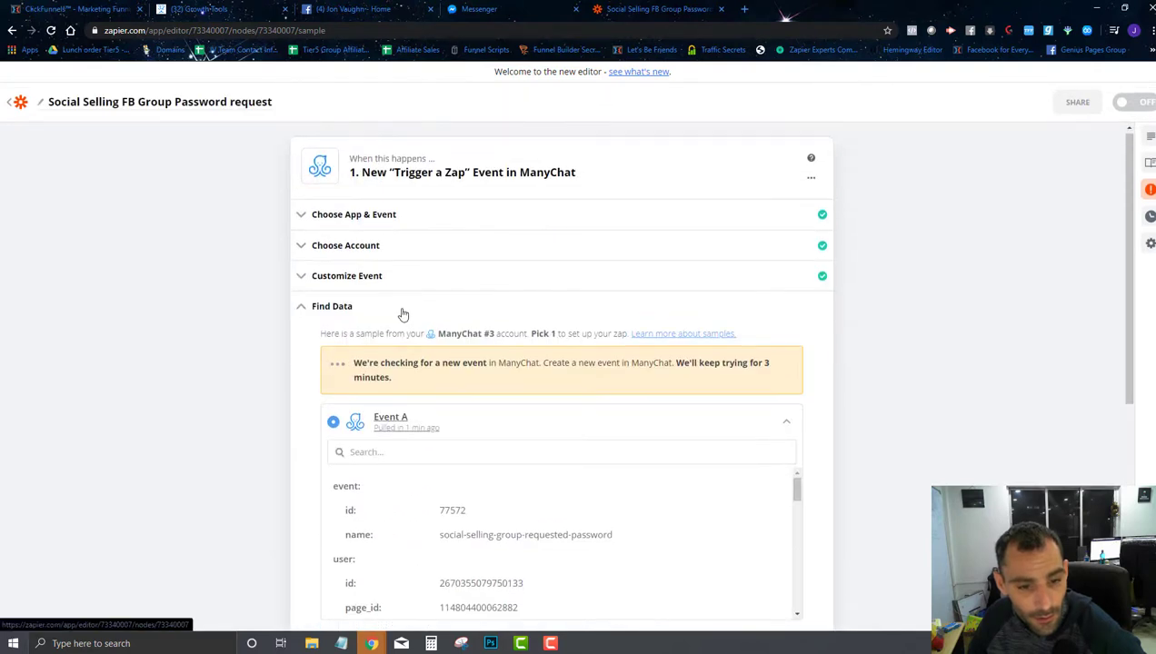
pyautogui.scroll(-1, 445, 372)
pyautogui.scroll(-3, 477, 411)
pyautogui.scroll(3, 540, 427)
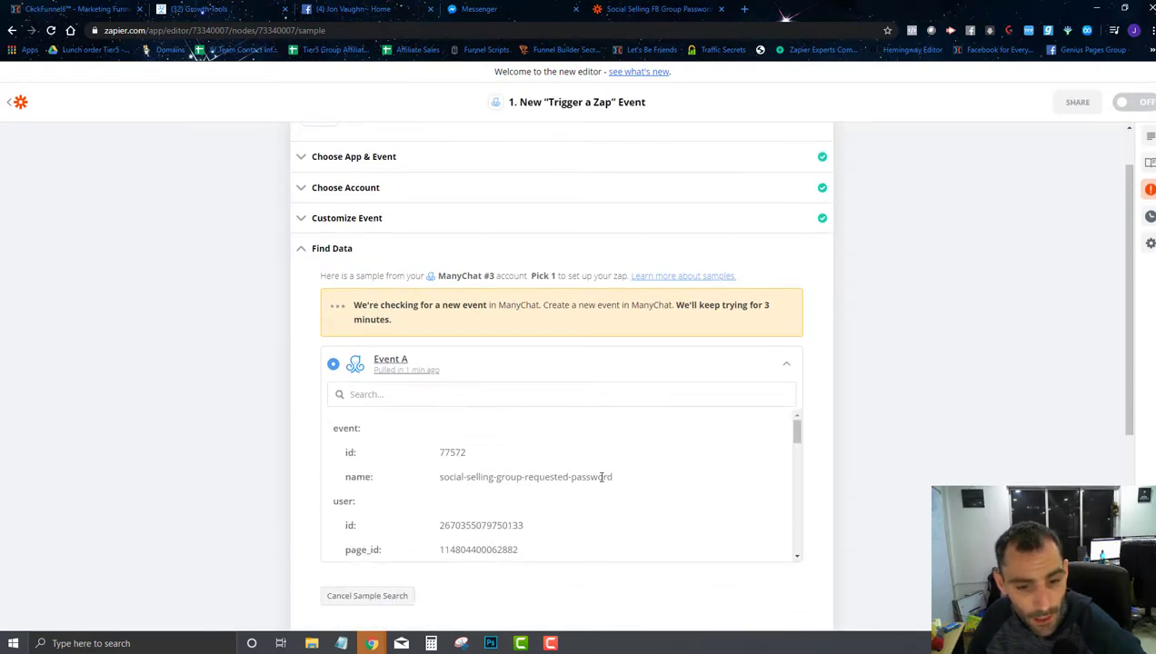
pyautogui.moveTo(616, 479); pyautogui.dragTo(442, 479)
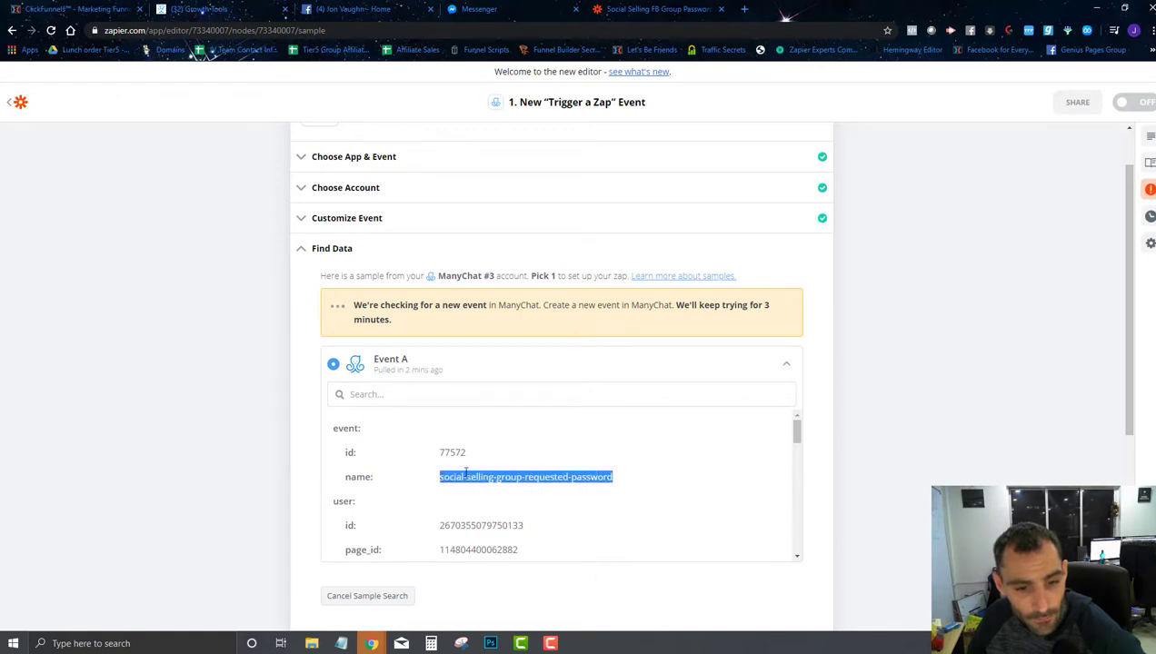
pyautogui.click(467, 473)
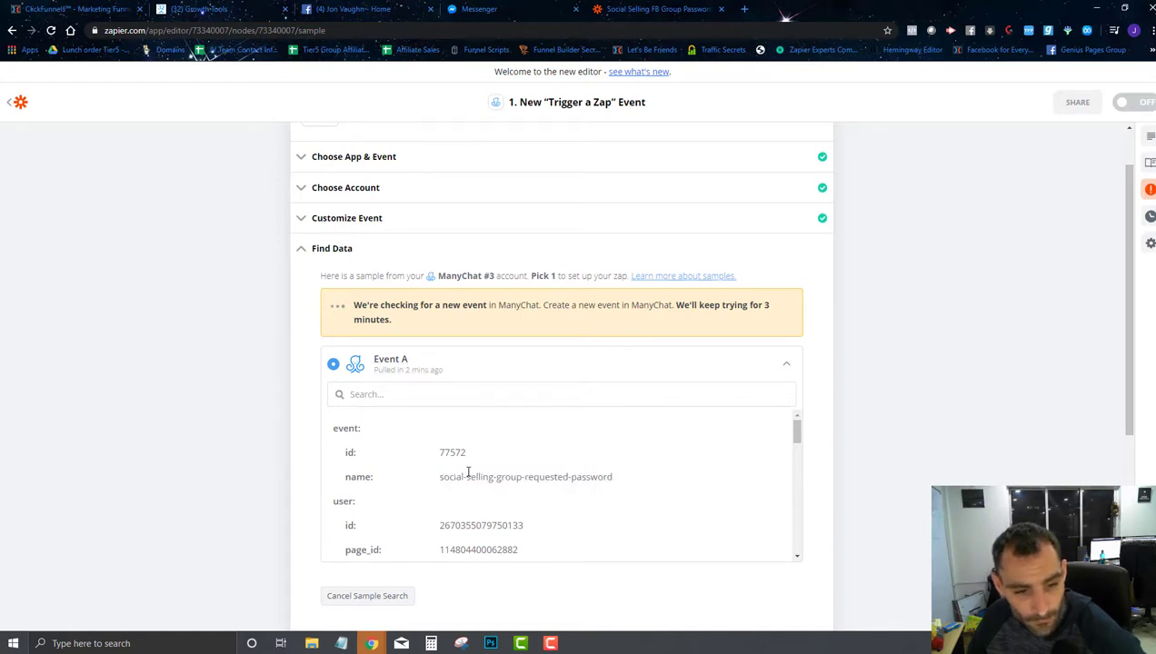
# Step: Cancel the sample search, keeping Event A as the trigger's only sample
pyautogui.scroll(-5, 467, 474)
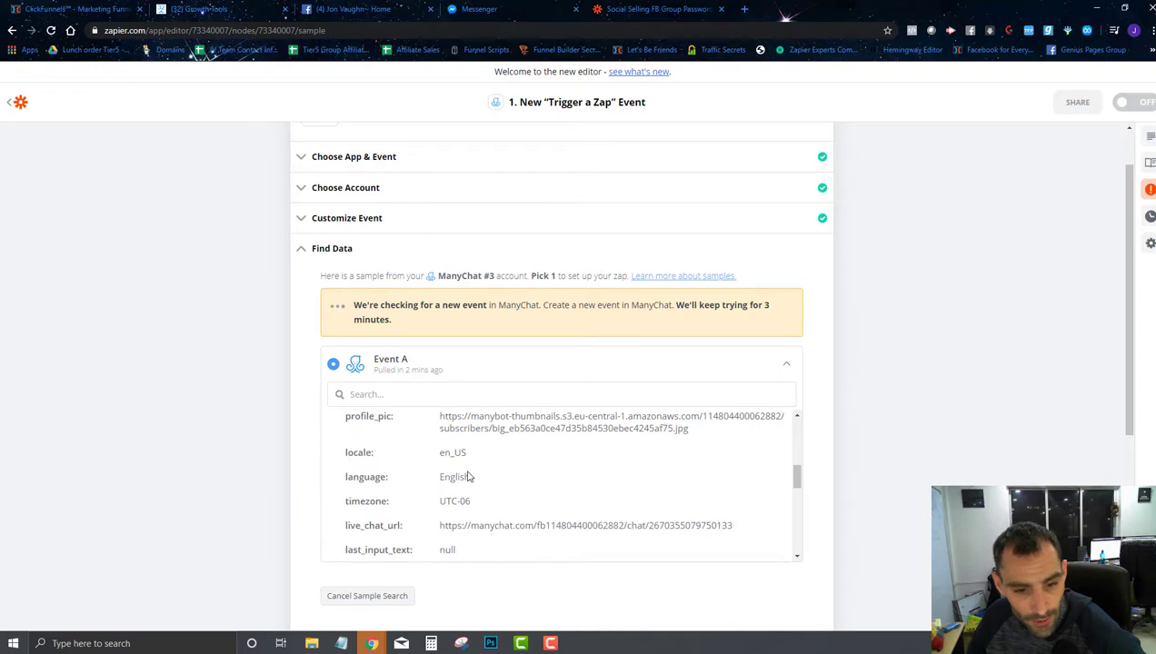
pyautogui.scroll(-5, 469, 476)
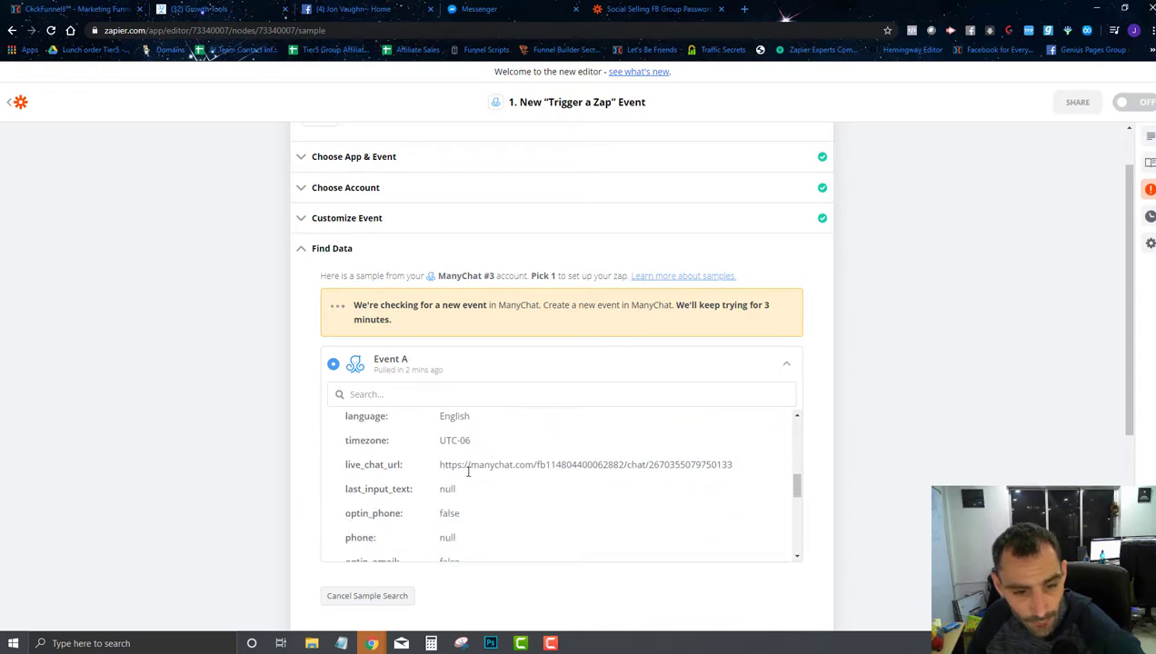
pyautogui.scroll(-3, 469, 476)
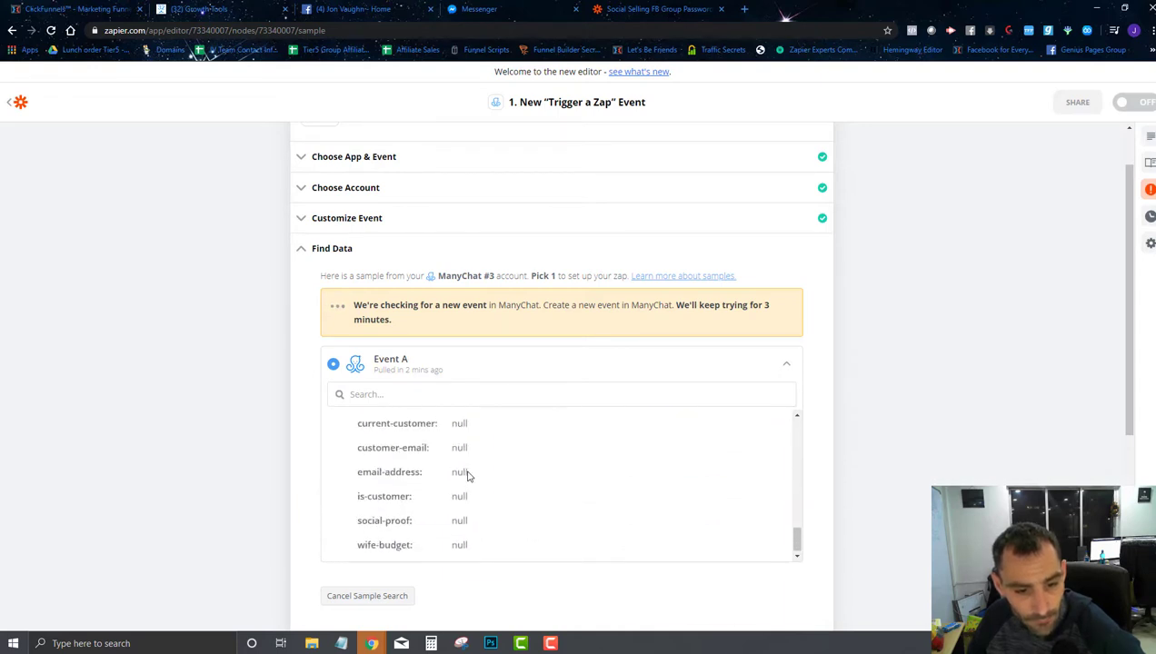
pyautogui.scroll(5, 469, 476)
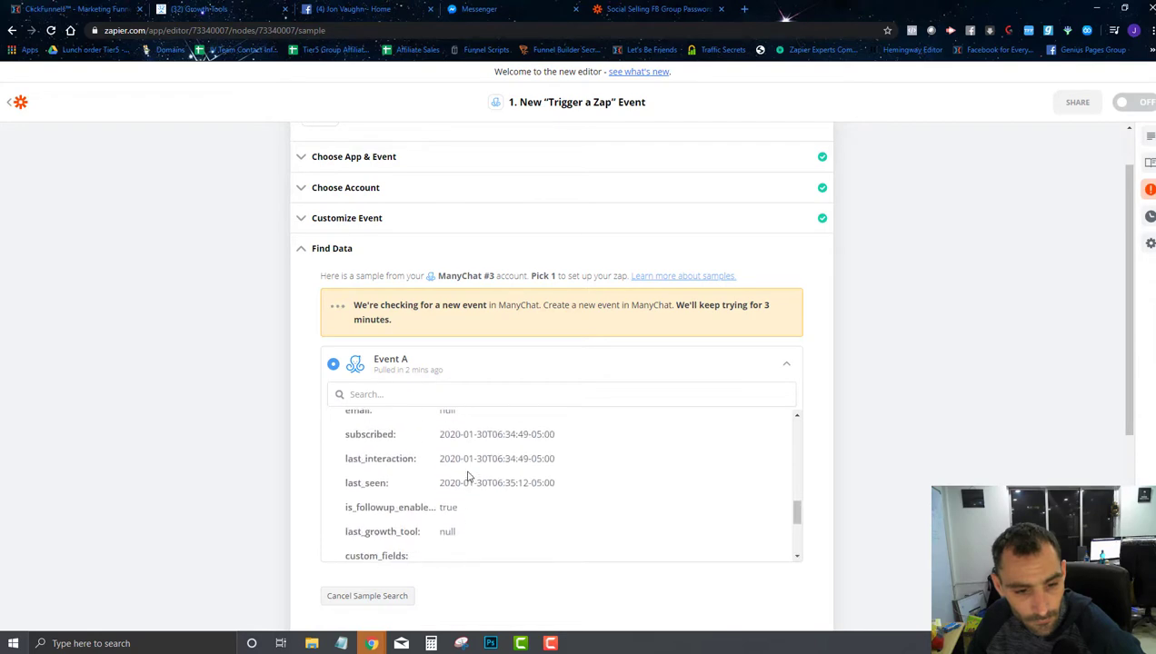
pyautogui.scroll(-3, 468, 476)
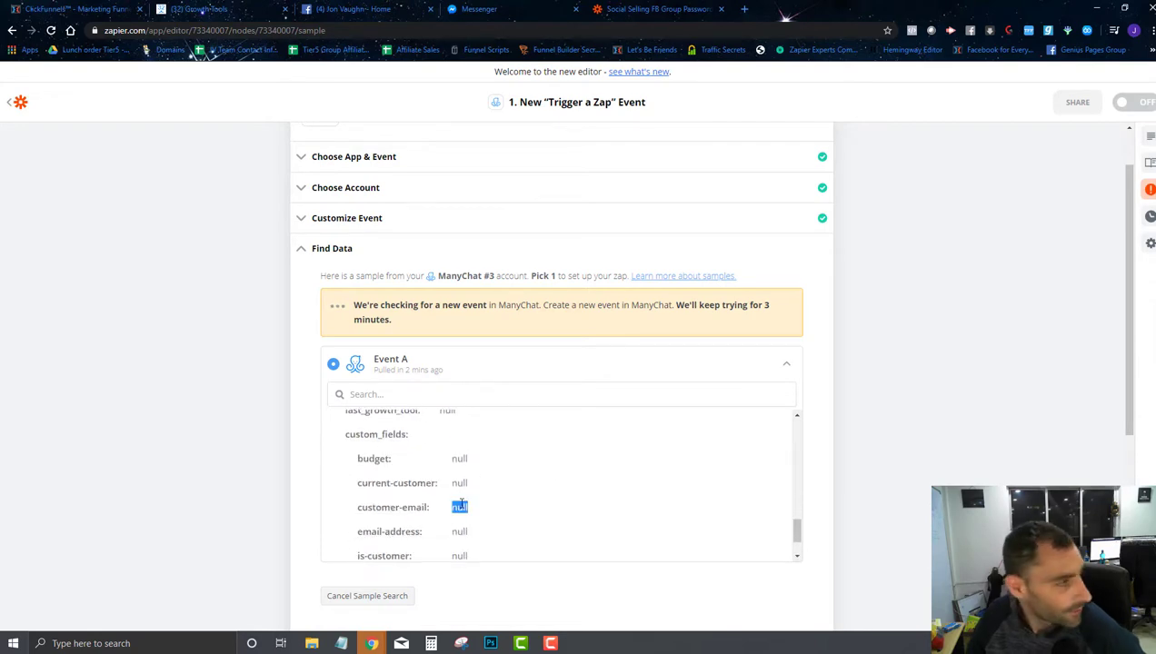
pyautogui.scroll(-3, 583, 324)
pyautogui.scroll(8, 501, 335)
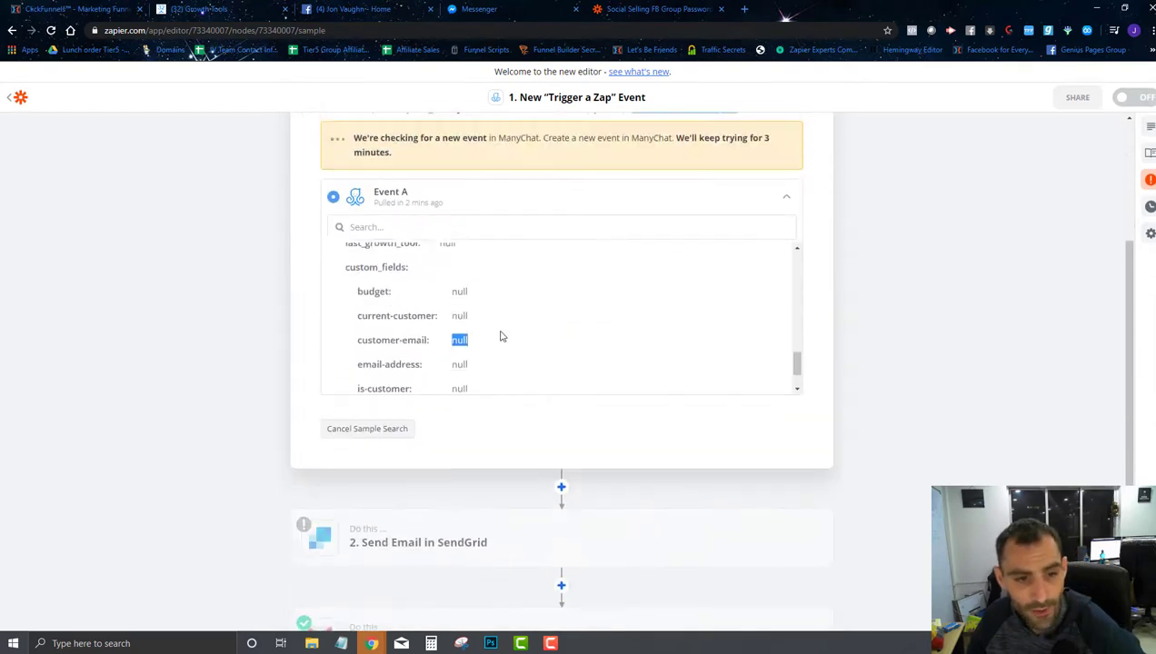
pyautogui.scroll(5, 536, 321)
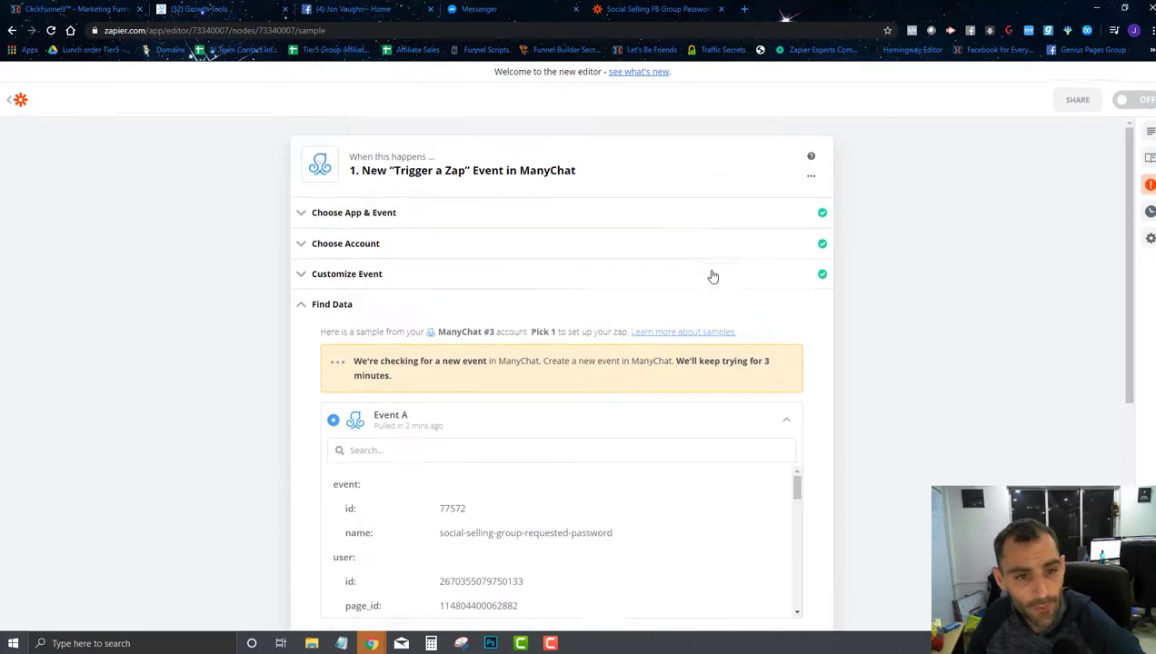
pyautogui.scroll(-5, 421, 335)
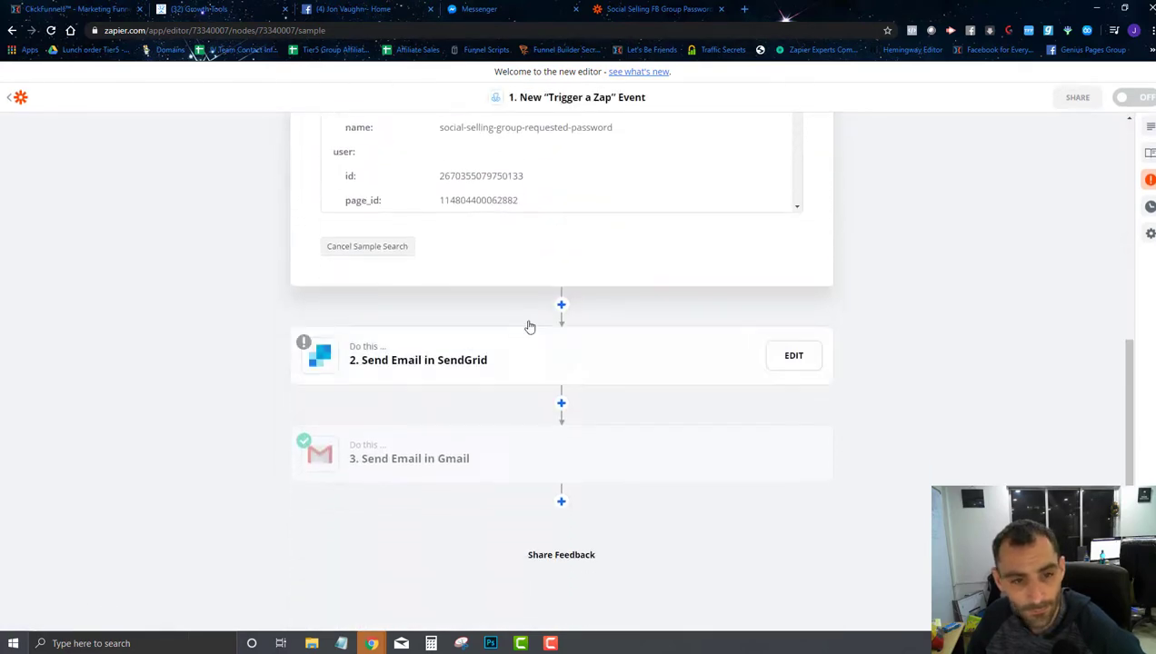
pyautogui.click(382, 249)
pyautogui.scroll(4, 537, 310)
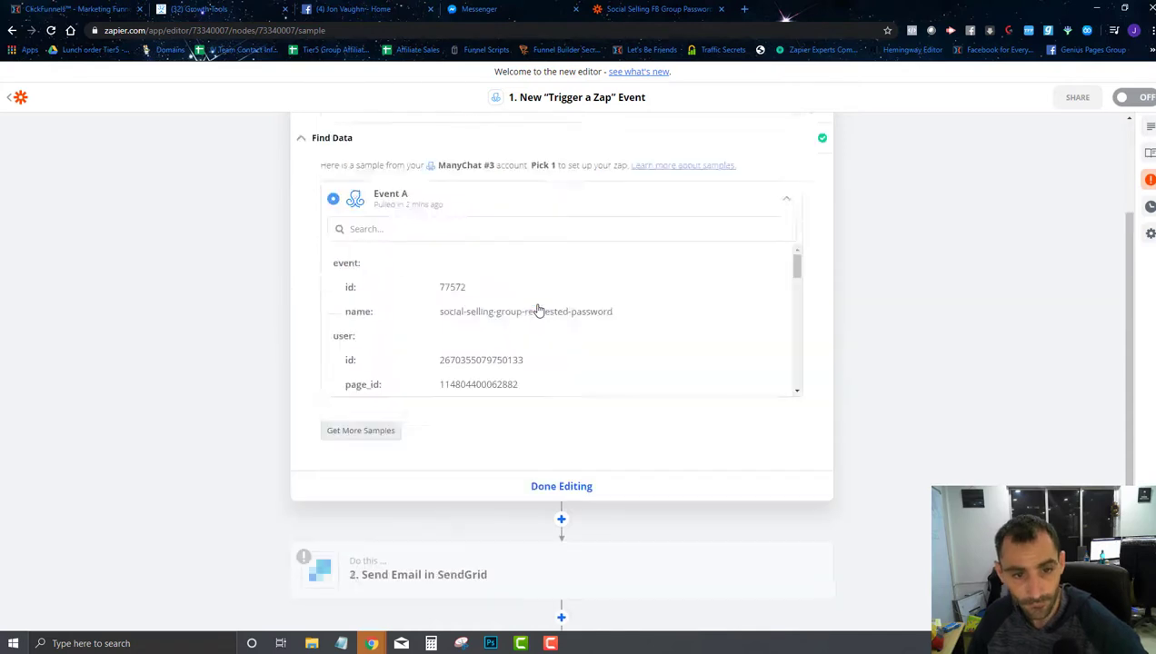
pyautogui.click(193, 8)
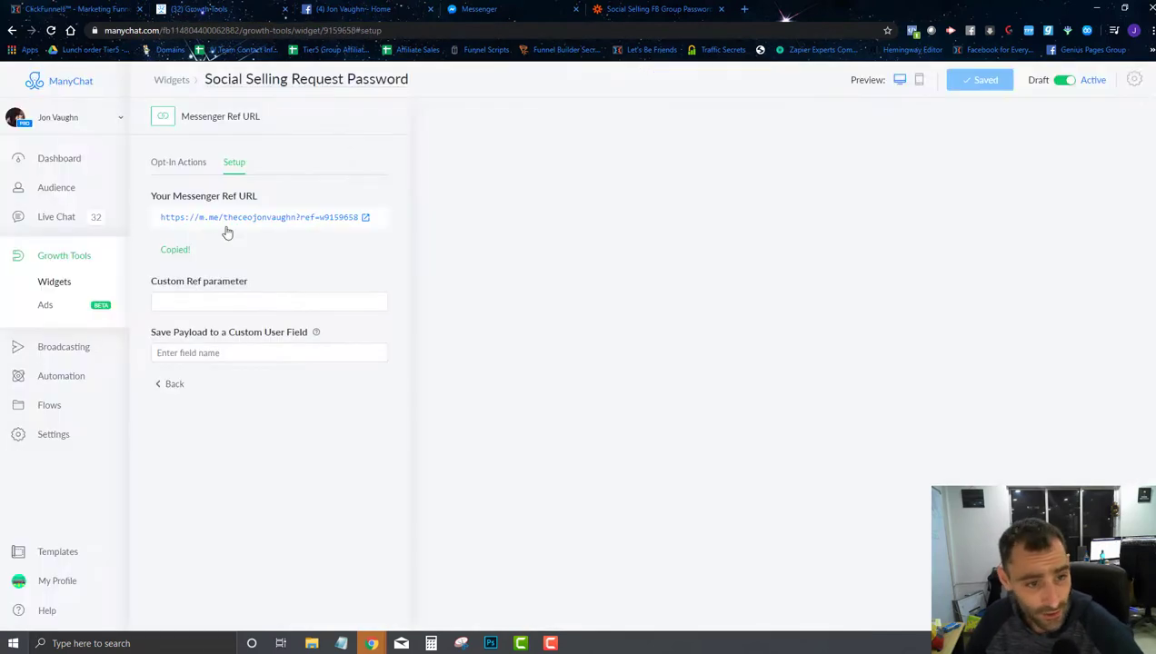
# Step: Show the widget's Opt-In Actions and arrange the flow so the Send Message step is visible
pyautogui.click(171, 161)
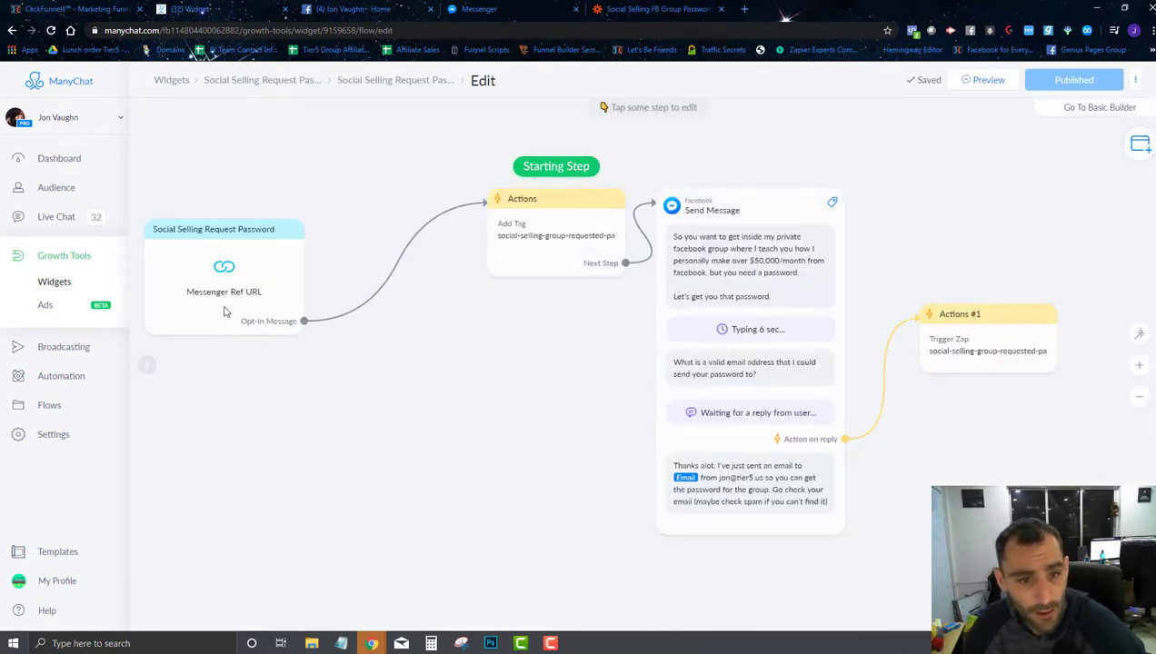
pyautogui.moveTo(225, 311); pyautogui.dragTo(342, 268)
pyautogui.moveTo(537, 320); pyautogui.dragTo(417, 300)
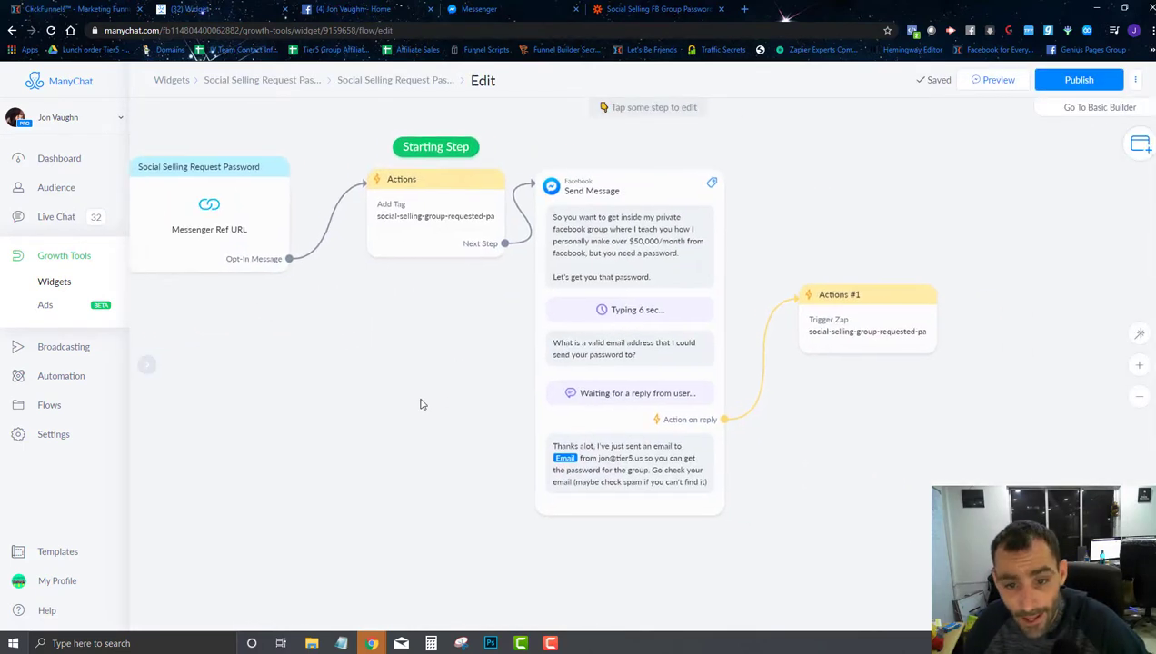
pyautogui.moveTo(420, 404); pyautogui.dragTo(361, 439)
# Step: Open the Send Message step and inspect the email question's reply settings, saved as Email
pyautogui.click(537, 434)
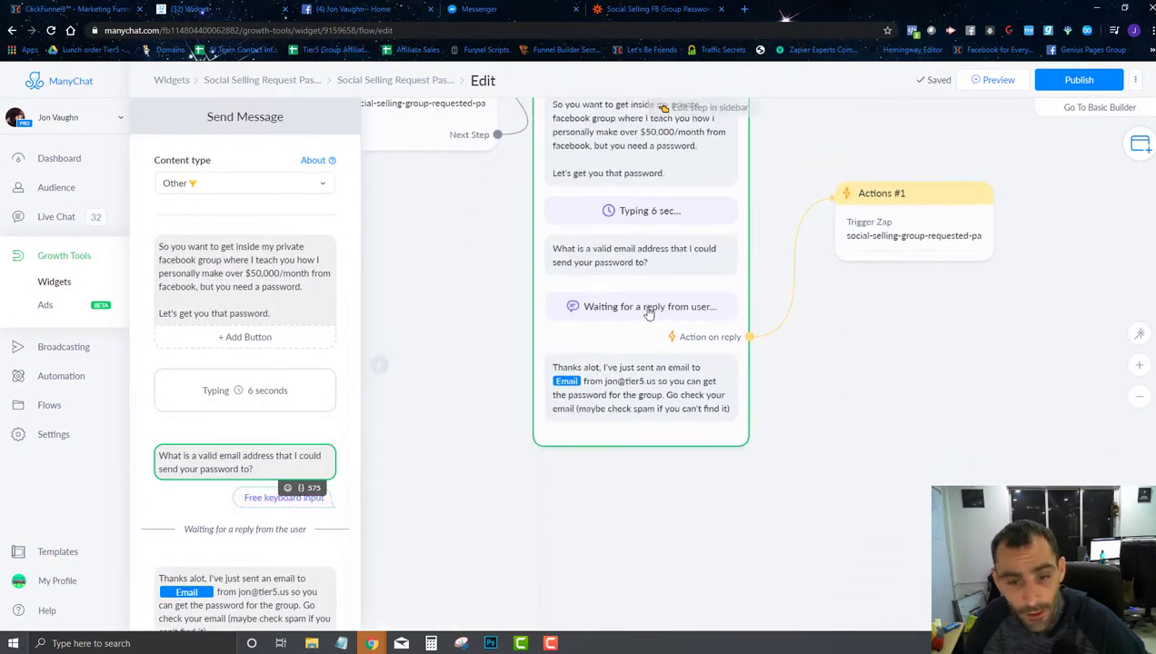
pyautogui.click(647, 317)
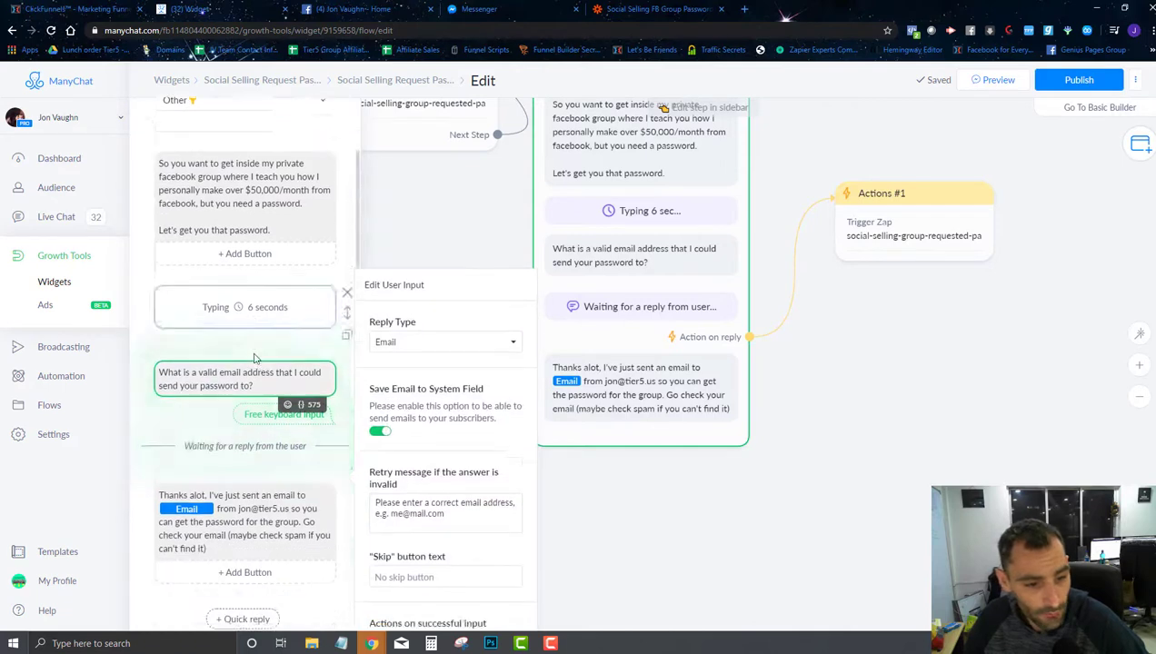
pyautogui.moveTo(268, 347); pyautogui.dragTo(239, 347)
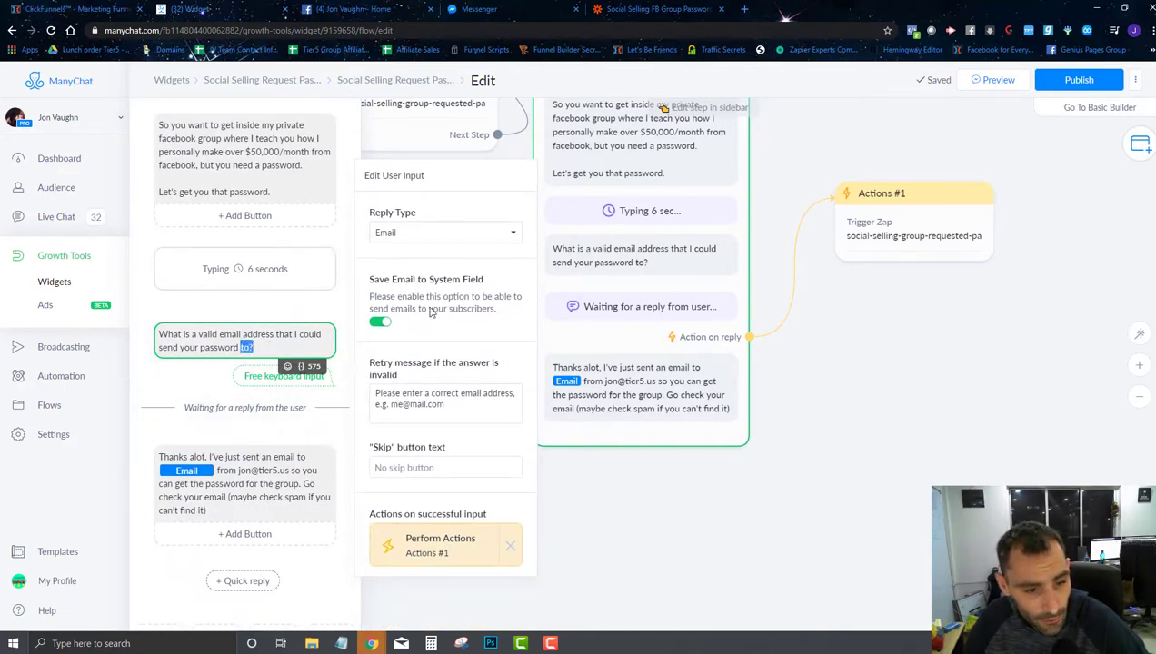
pyautogui.click(207, 343)
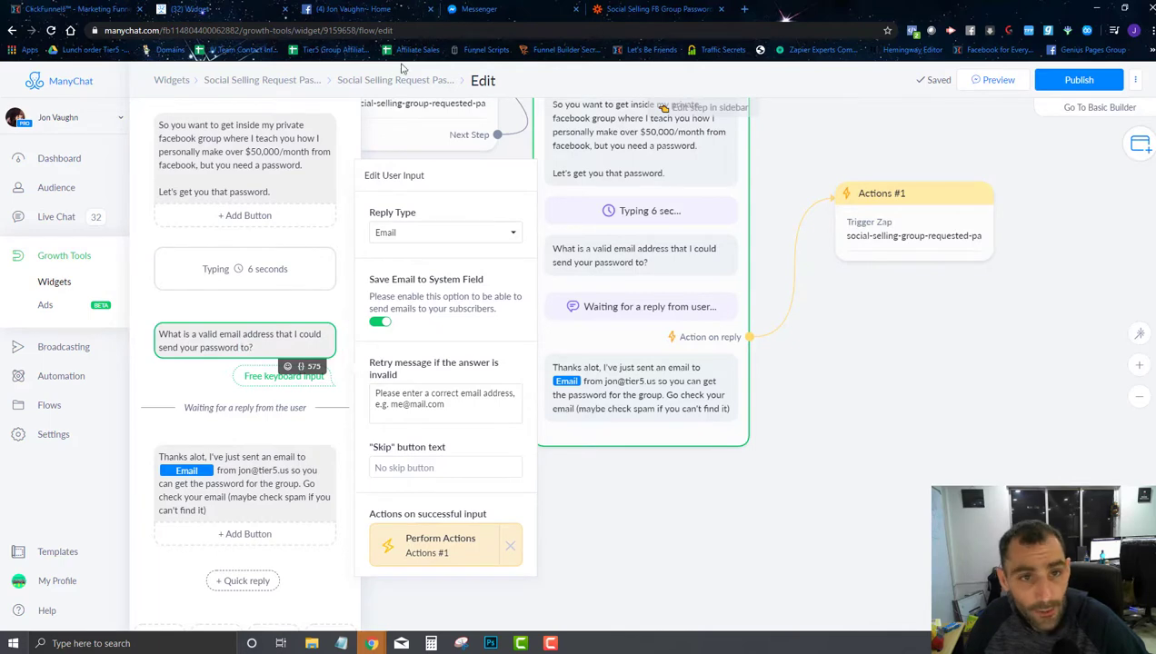
# Step: Check the Messenger and Facebook tabs, then return to the ManyChat flow editor
pyautogui.click(479, 8)
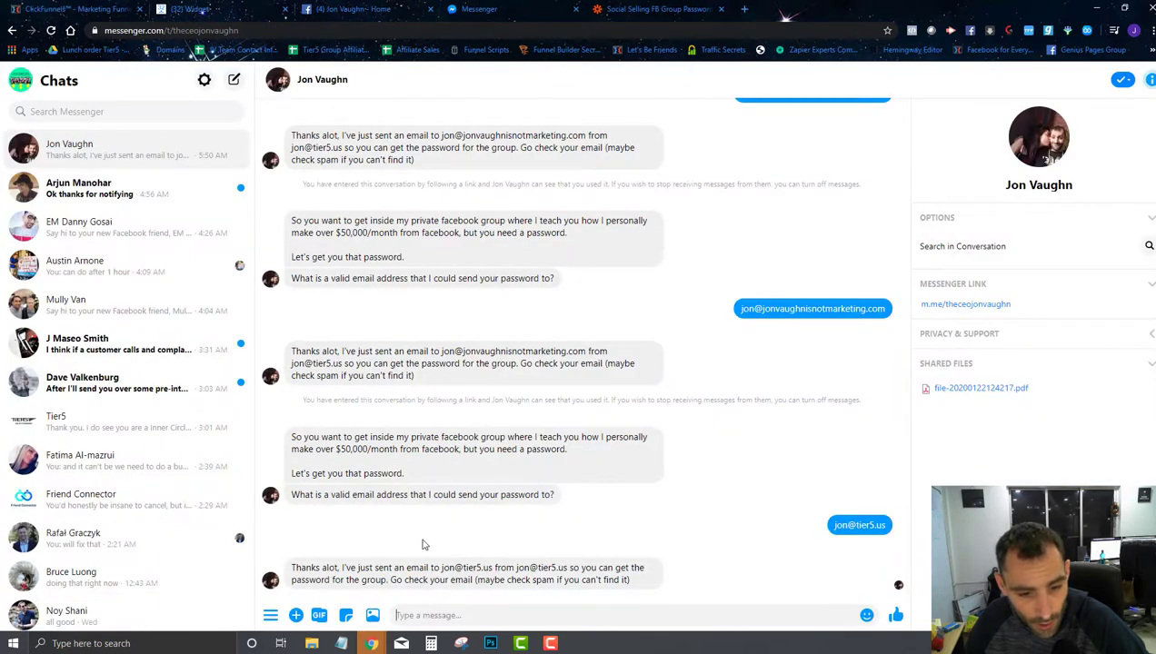
pyautogui.click(386, 9)
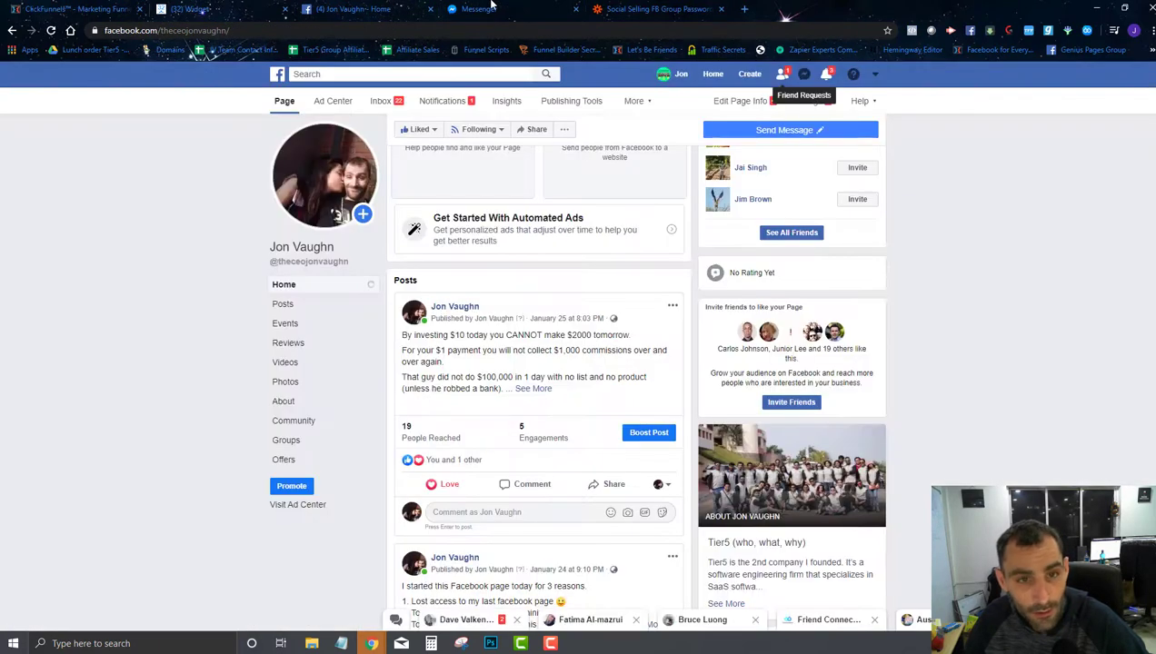
pyautogui.click(479, 8)
pyautogui.click(255, 6)
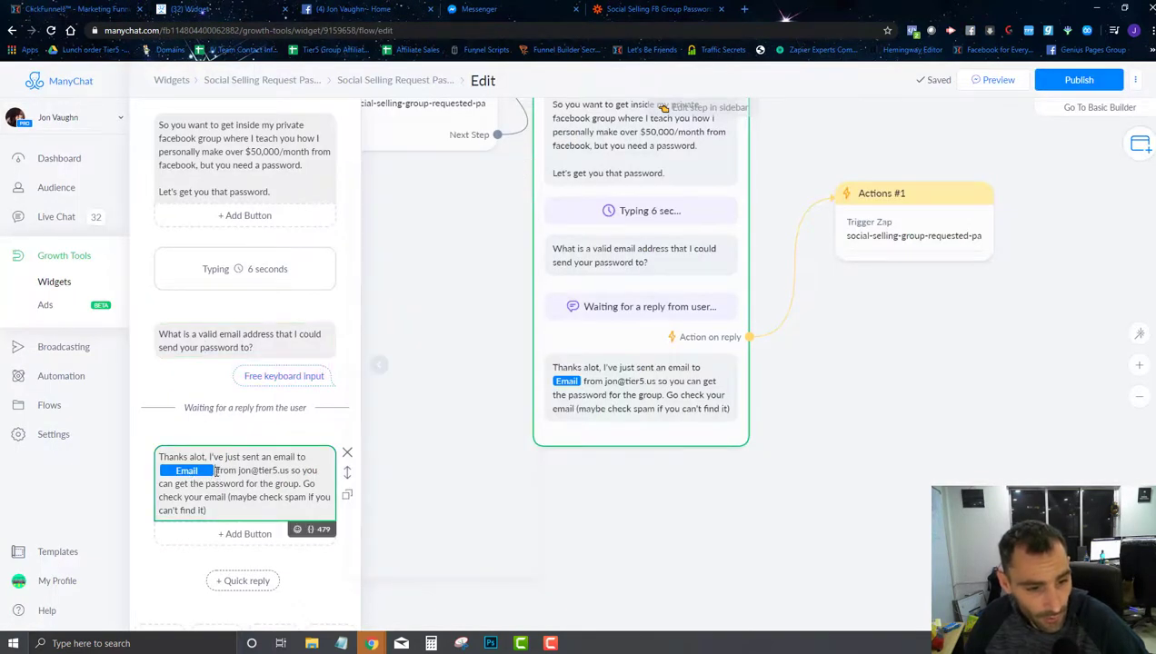
# Step: Replace the thank-you reply's variable with Email and publish the password-request flow
pyautogui.press('BackSpace')
pyautogui.write('{{')
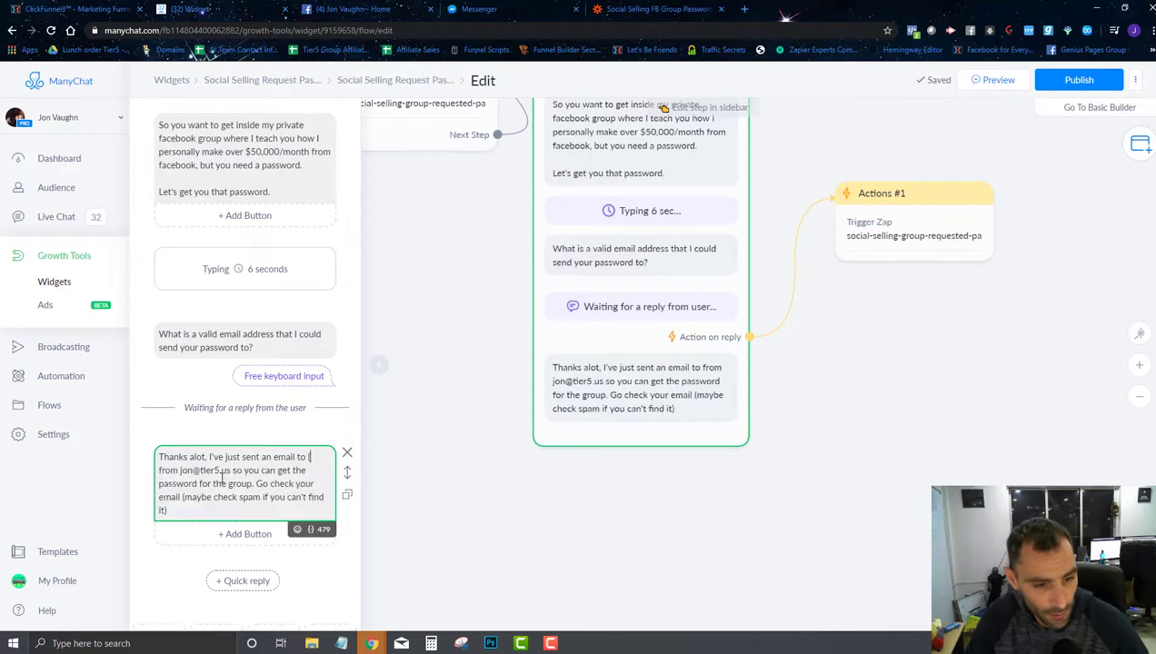
pyautogui.write('ema')
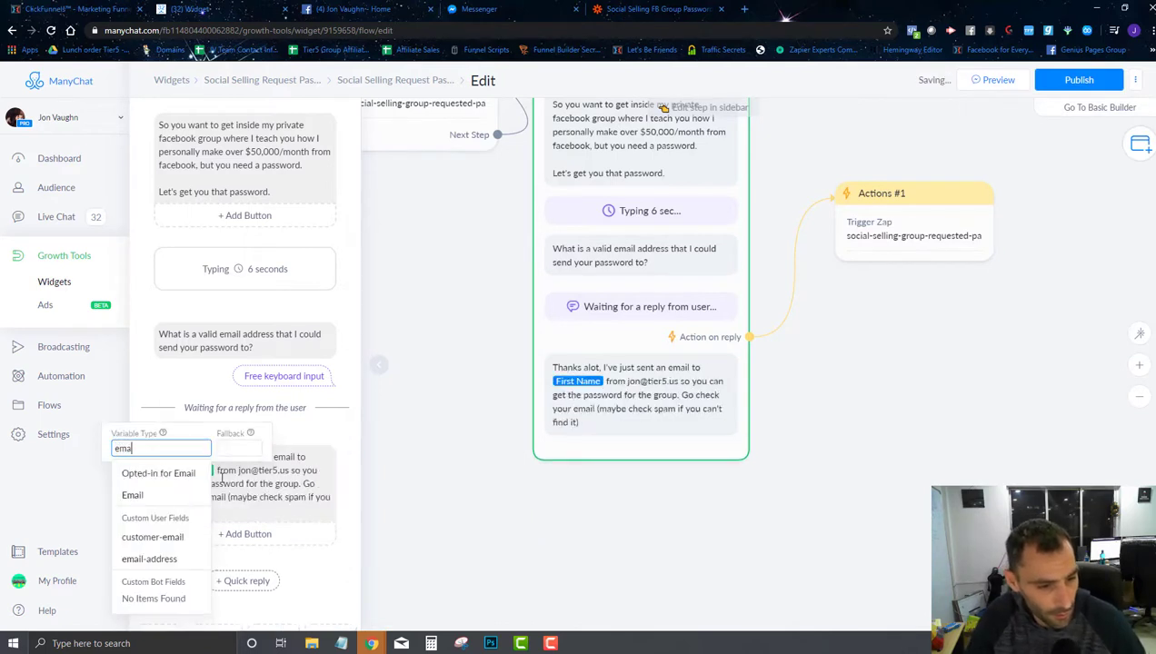
pyautogui.click(133, 495)
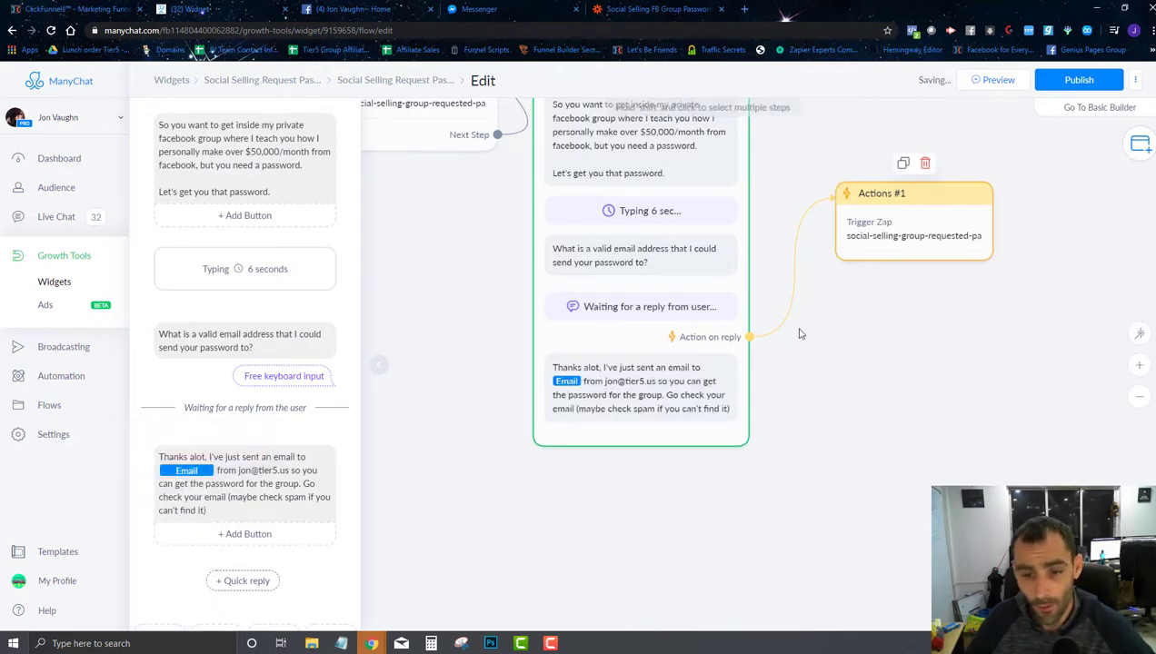
pyautogui.click(896, 239)
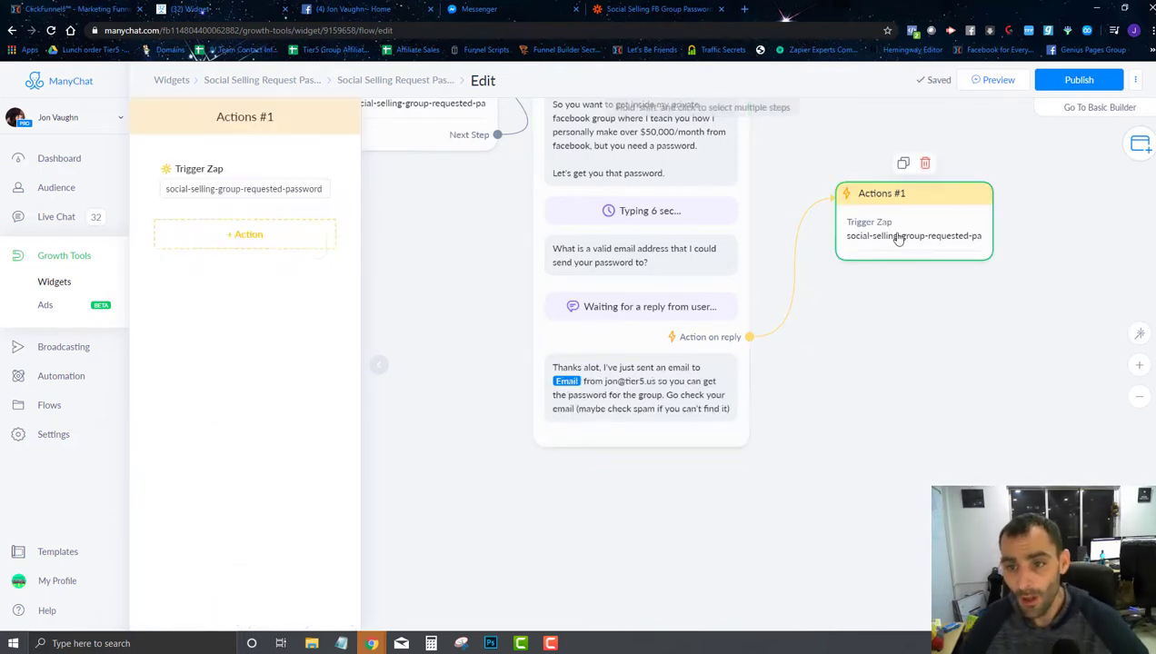
pyautogui.click(591, 381)
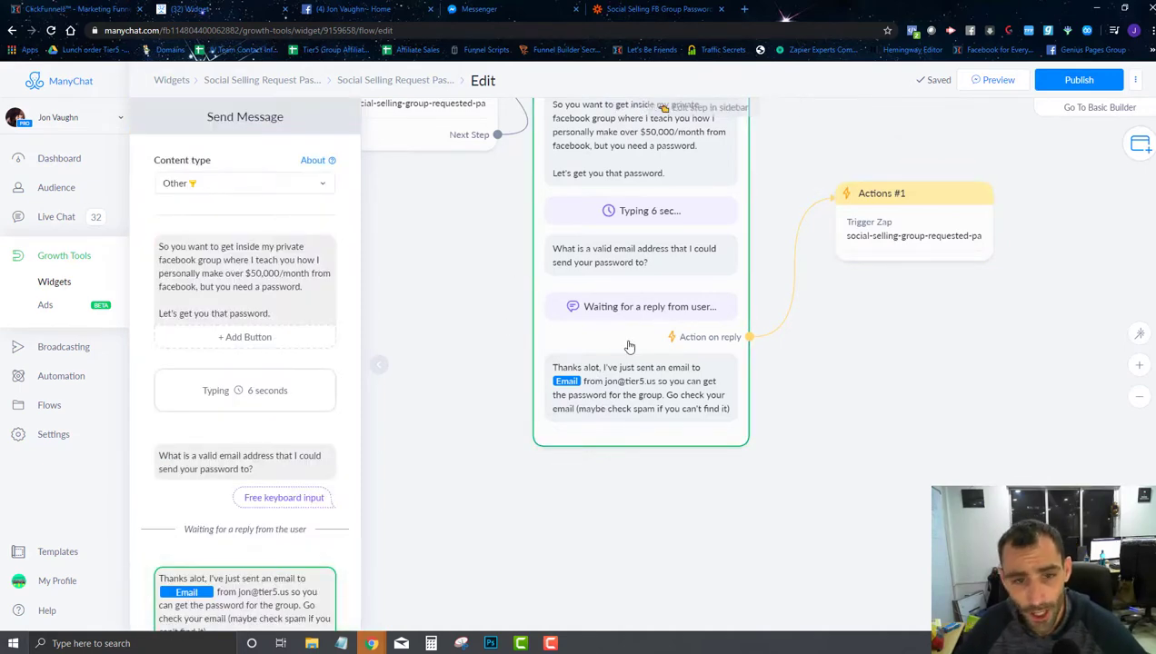
pyautogui.click(1079, 80)
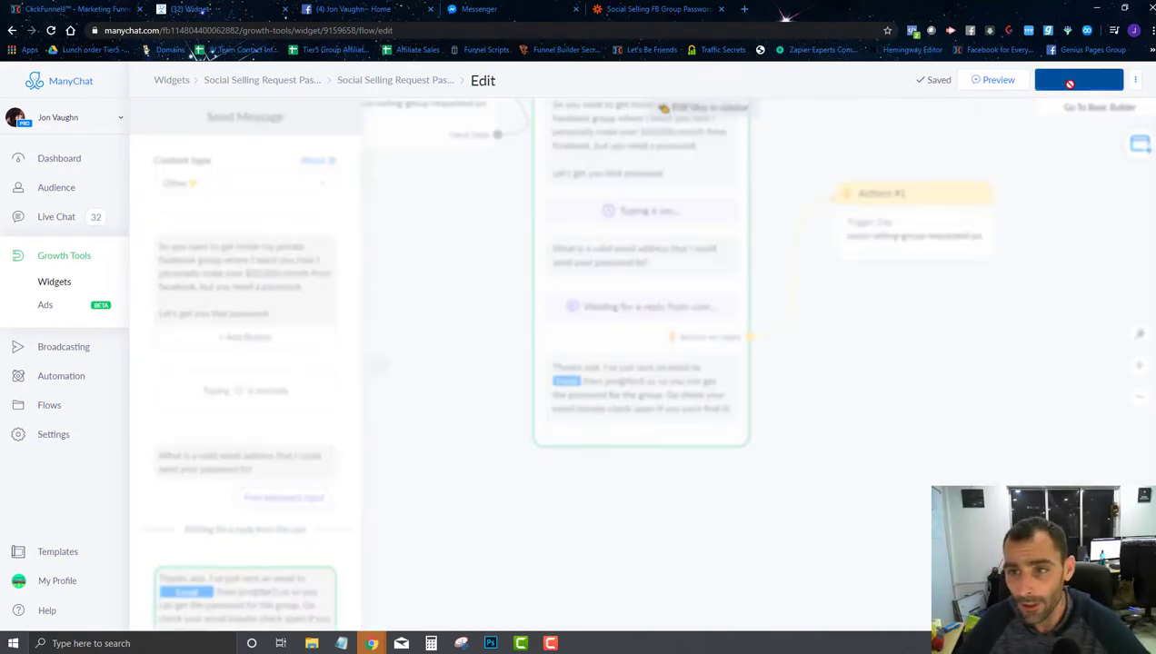
pyautogui.click(66, 260)
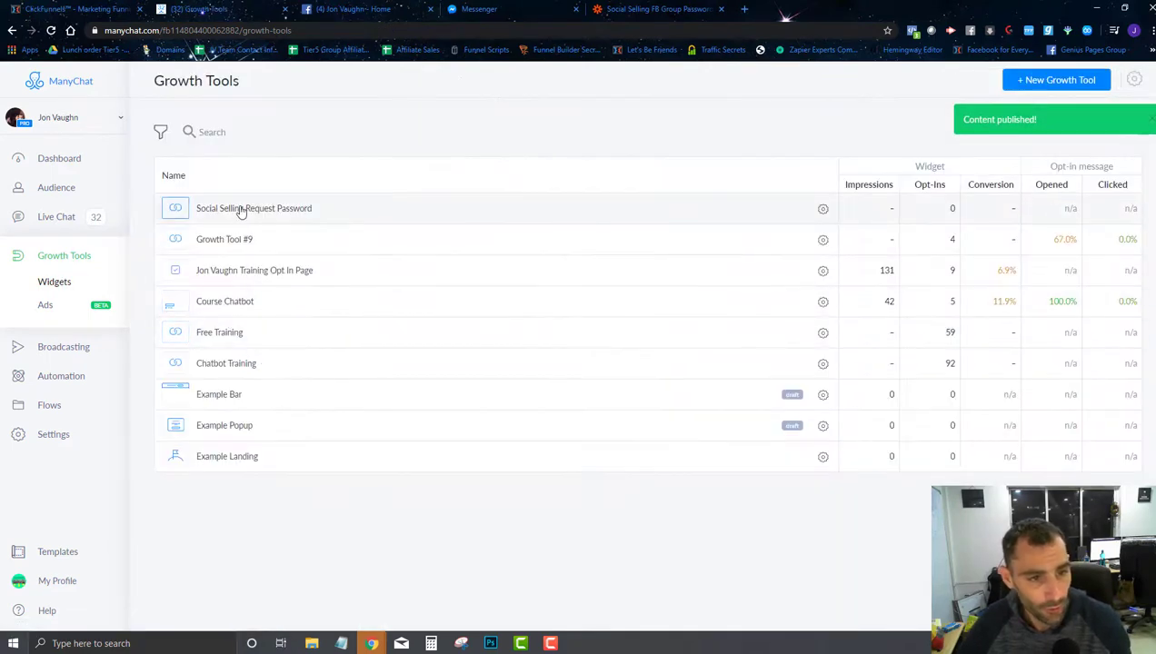
# Step: Copy the Messenger ref URL from the Social Selling Request Password widget's setup
pyautogui.click(241, 210)
pyautogui.click(237, 167)
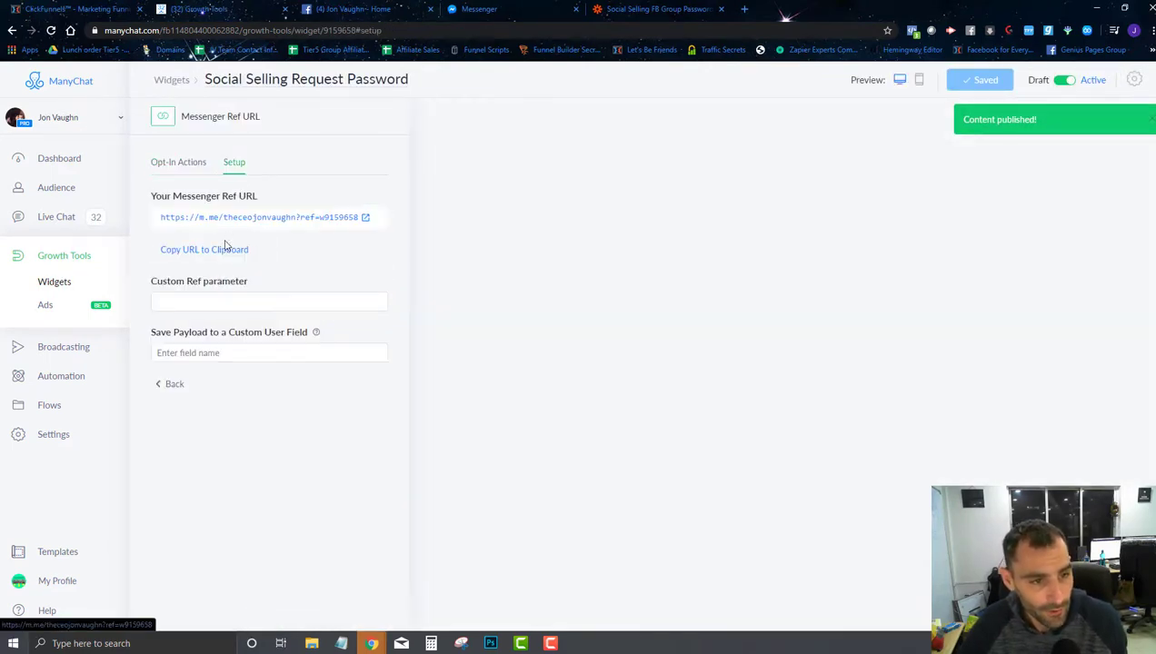
pyautogui.click(226, 249)
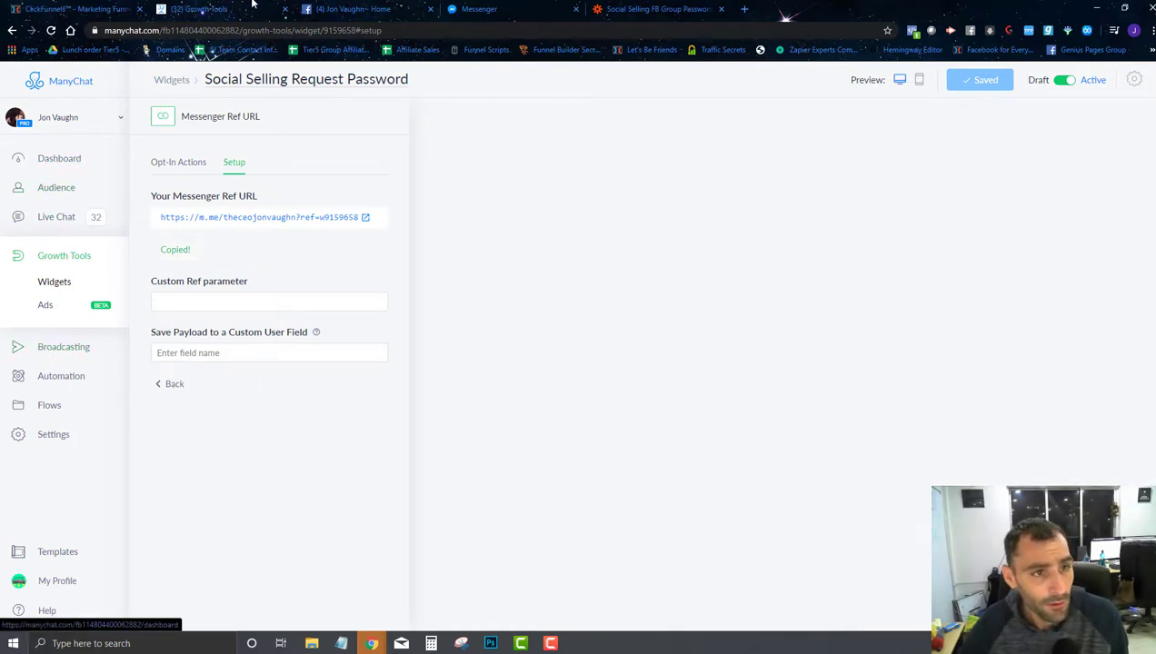
pyautogui.click(462, 8)
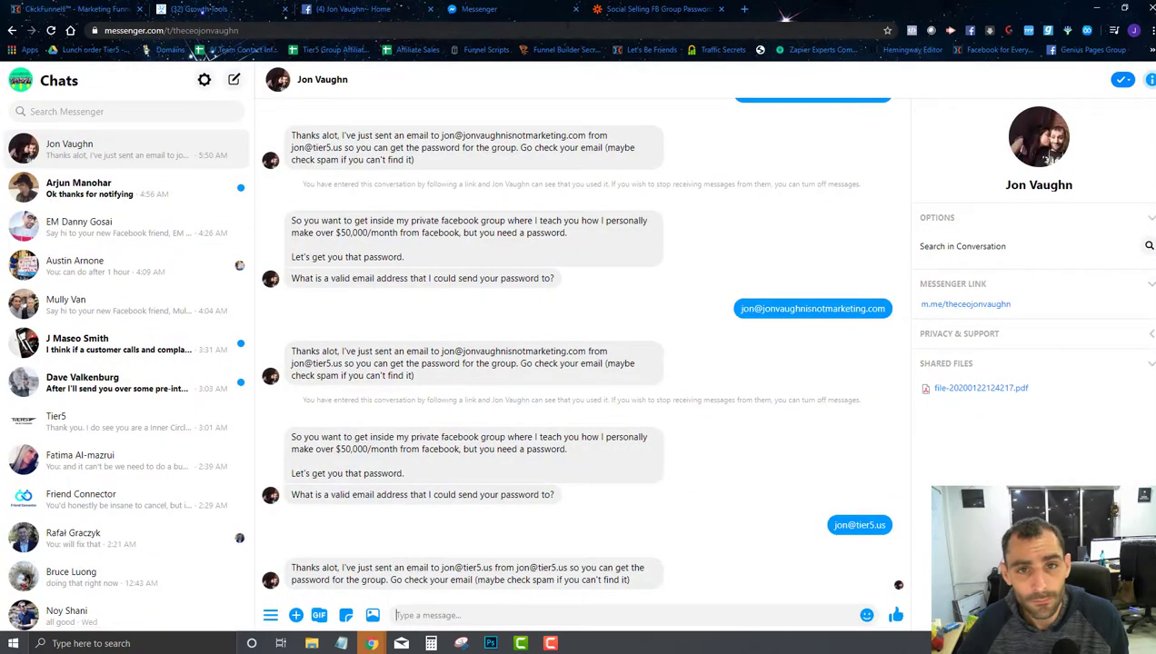
pyautogui.click(575, 9)
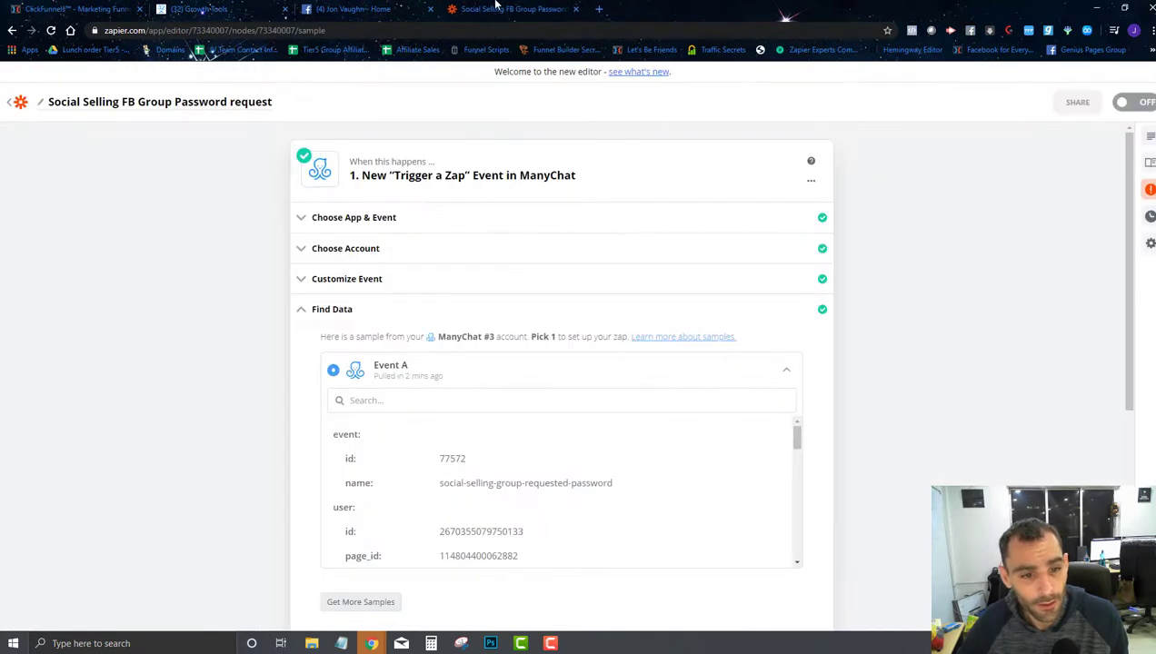
# Step: Have Zapier look for more samples, then open the ref link in a new tab to restart the chat
pyautogui.scroll(-2, 394, 236)
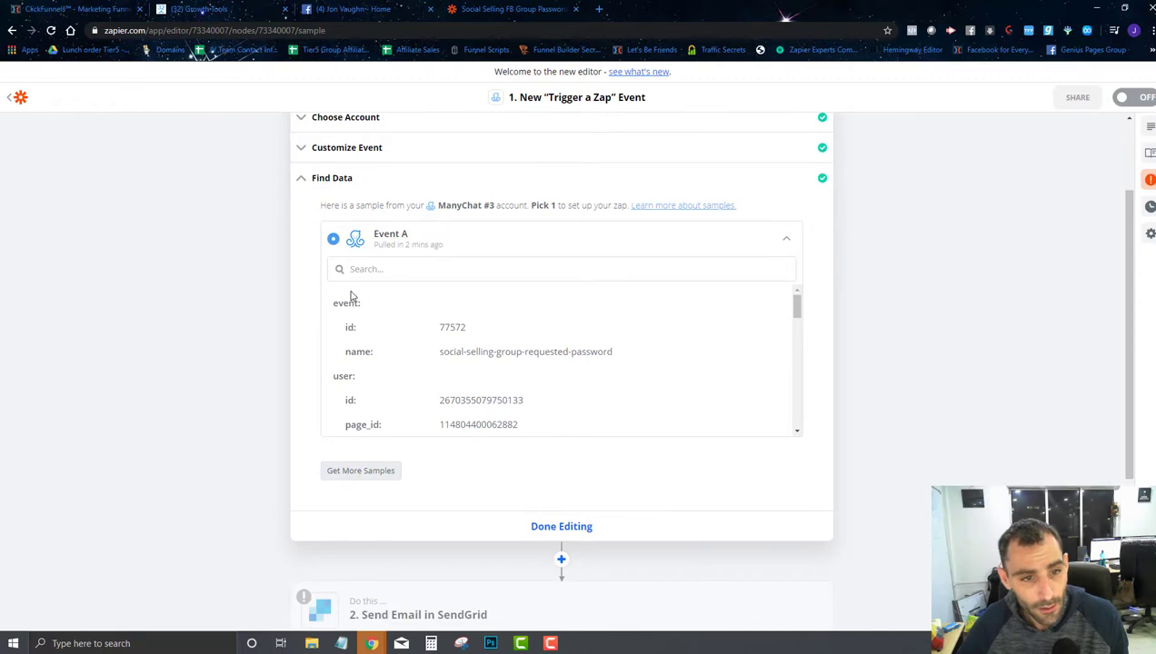
pyautogui.click(360, 471)
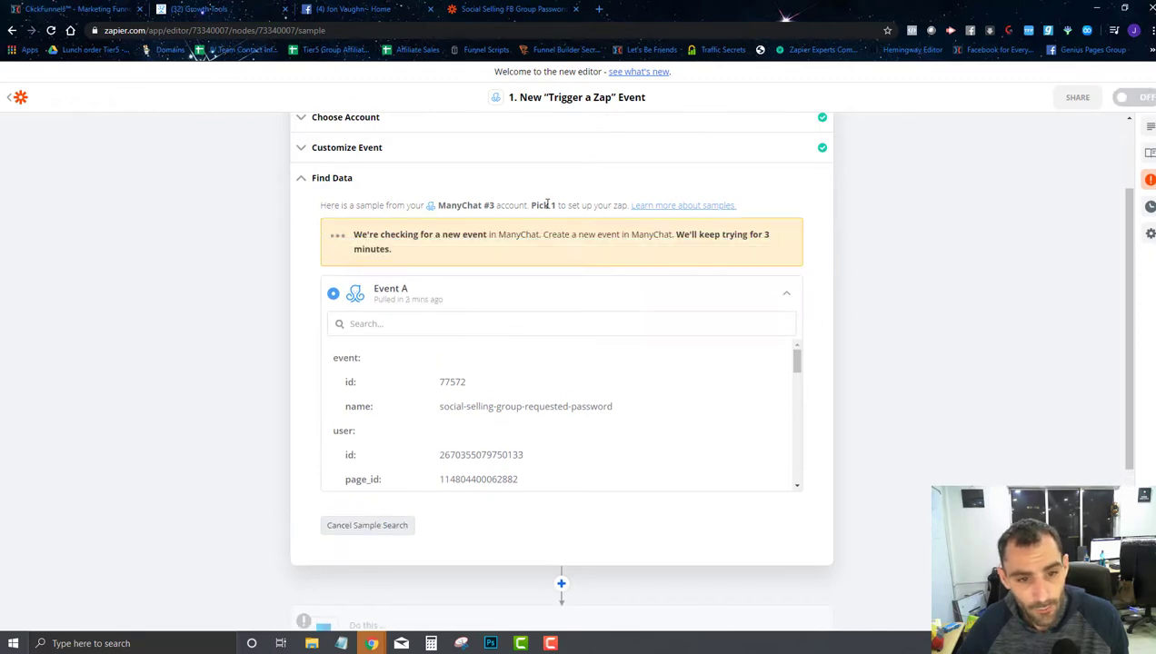
pyautogui.click(599, 9)
pyautogui.hotkey('ctrl', 'v')
pyautogui.press('Return')
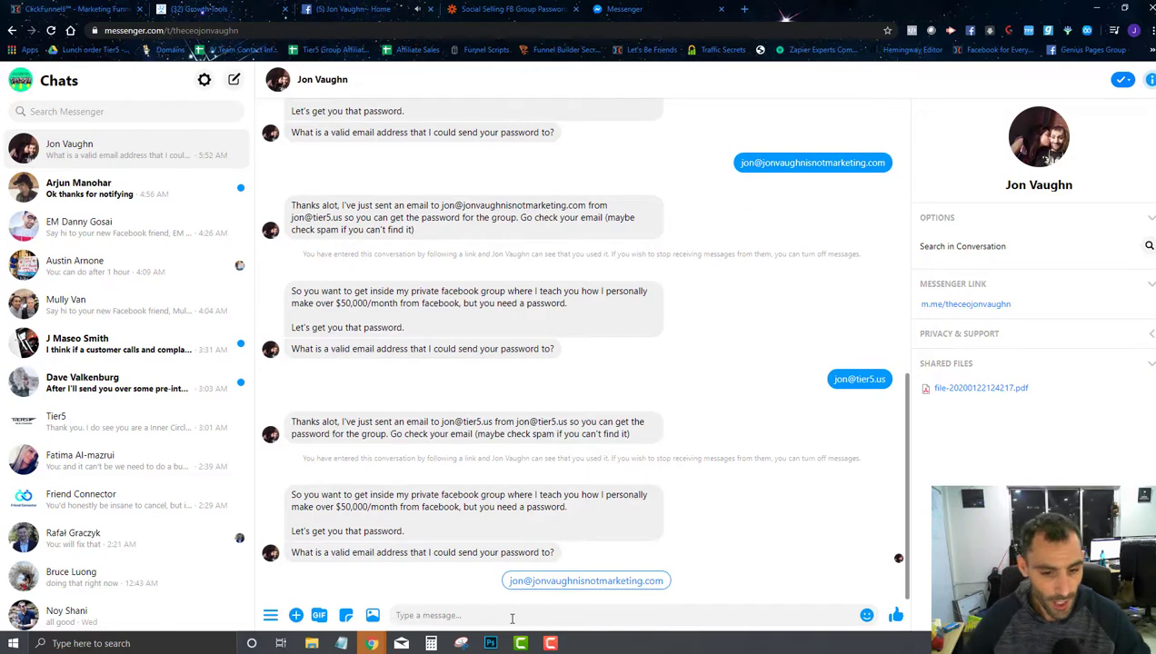
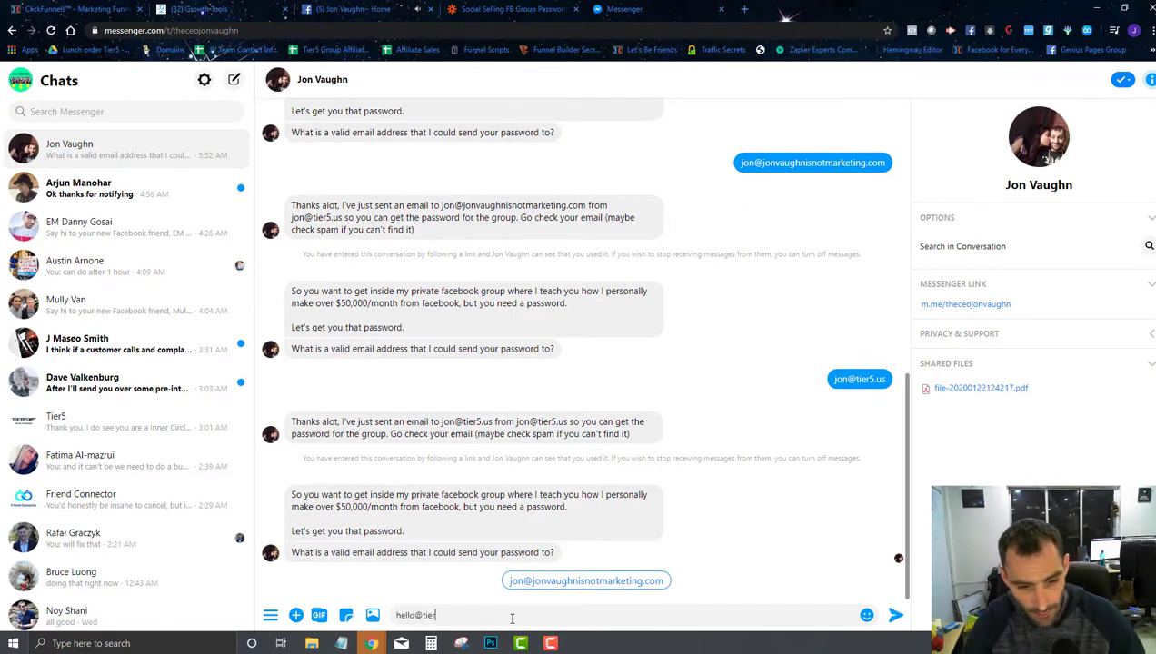
# Step: Send a test email address to the bot in Messenger and get its password-email confirmation
pyautogui.press('Return')
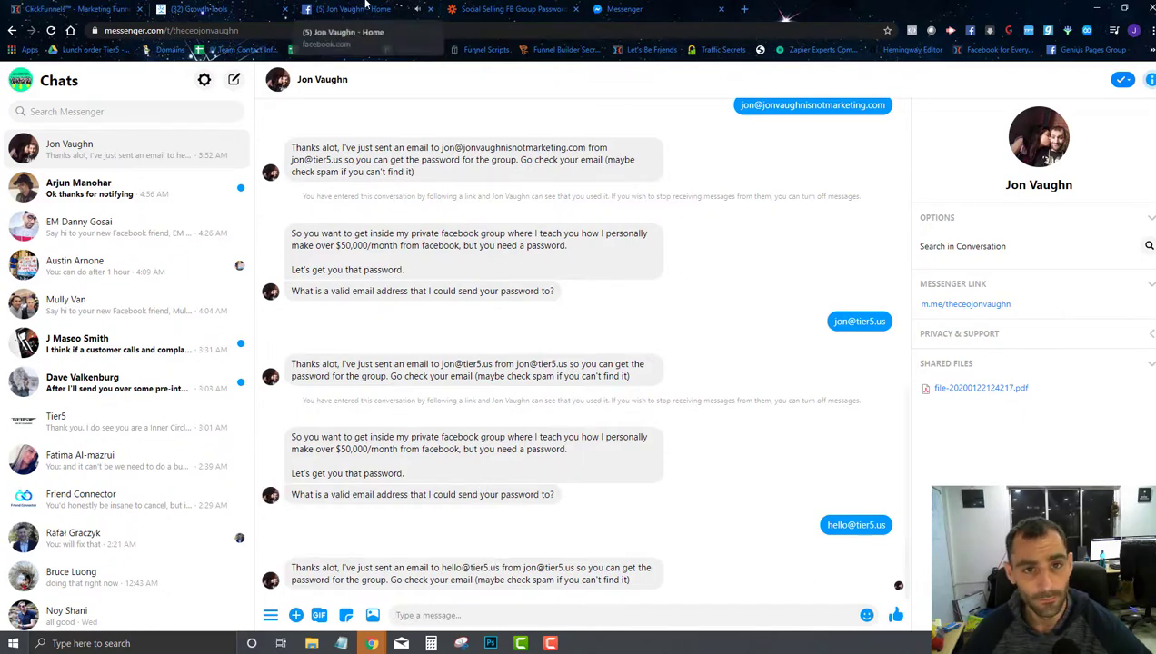
pyautogui.click(478, 8)
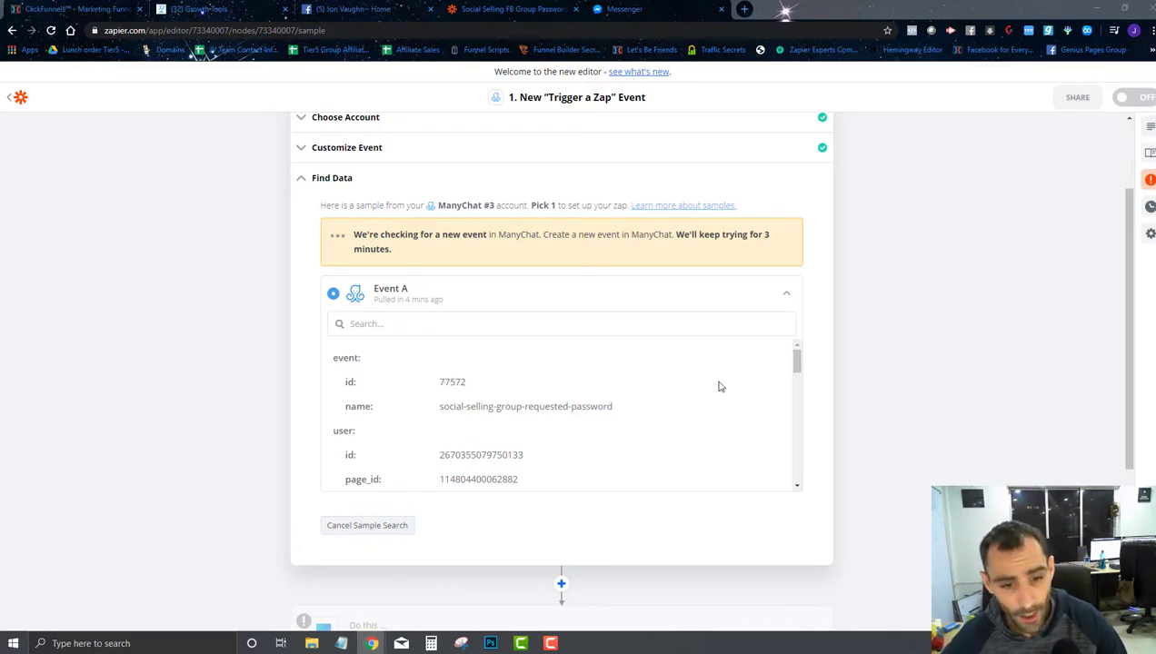
# Step: Stop waiting for a new sample and finish editing the ManyChat trigger step
pyautogui.scroll(-5, 570, 374)
pyautogui.click(380, 527)
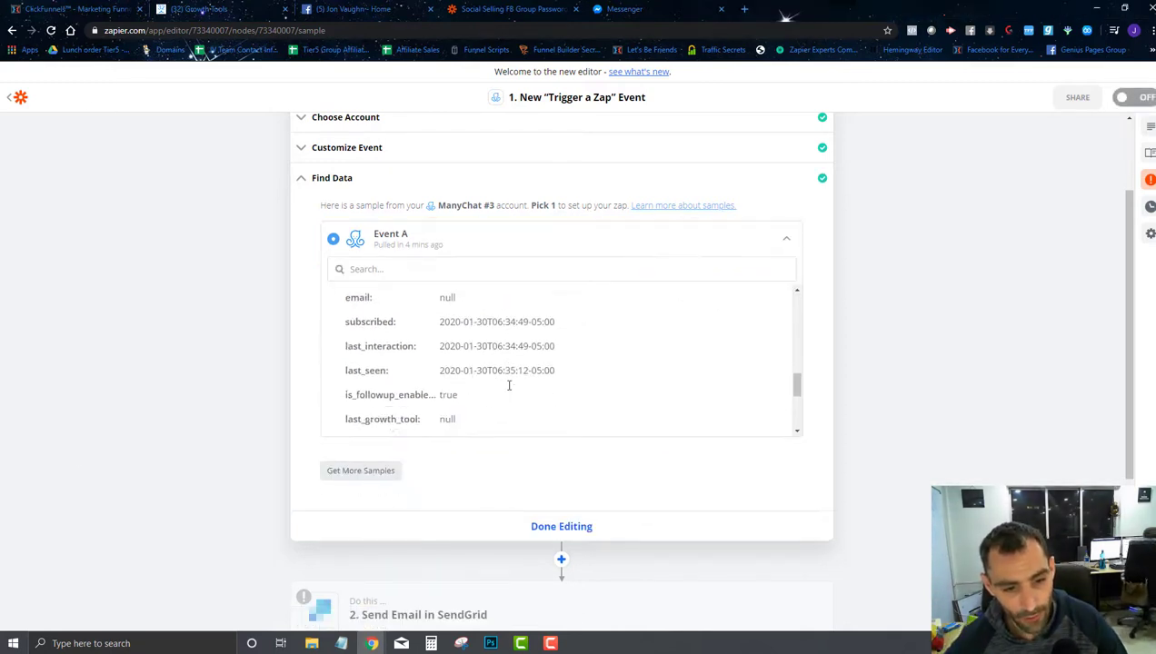
pyautogui.scroll(-8, 509, 385)
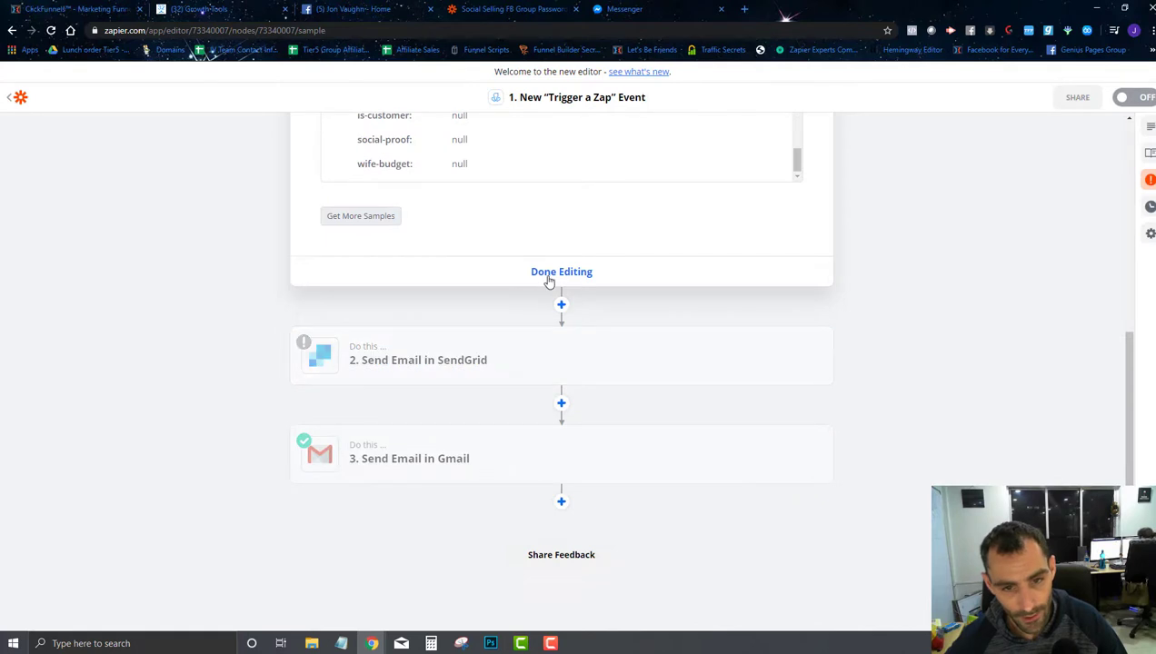
pyautogui.click(548, 273)
# Step: Open the SendGrid email step and search the To field's trigger data for 'email'
pyautogui.click(426, 283)
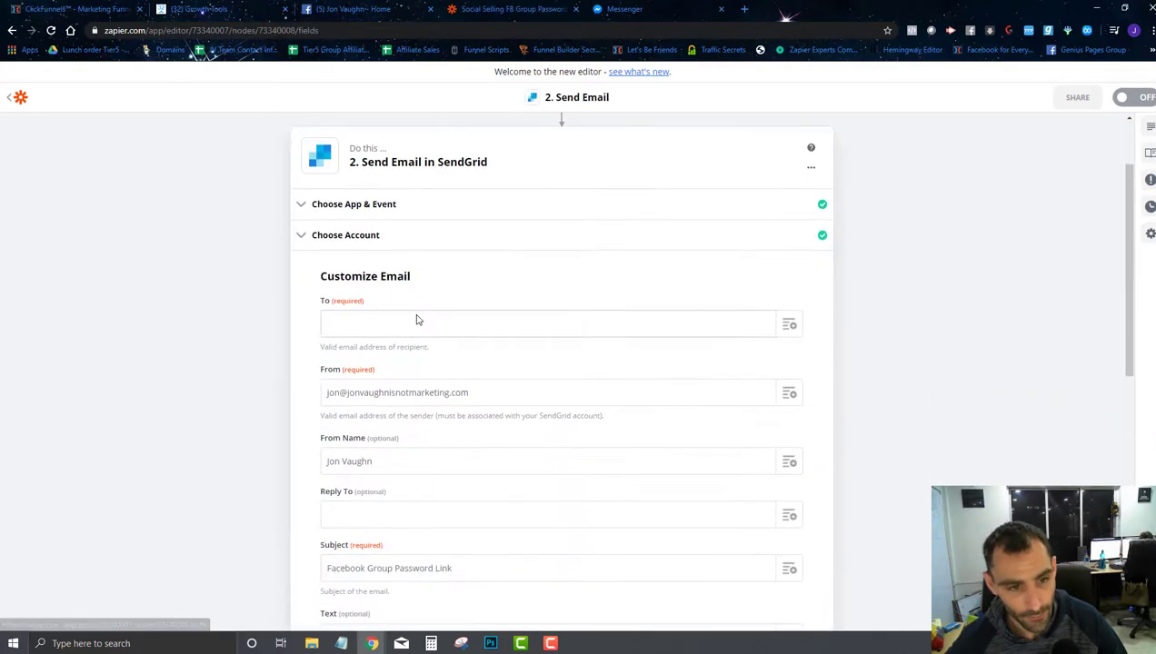
pyautogui.click(788, 324)
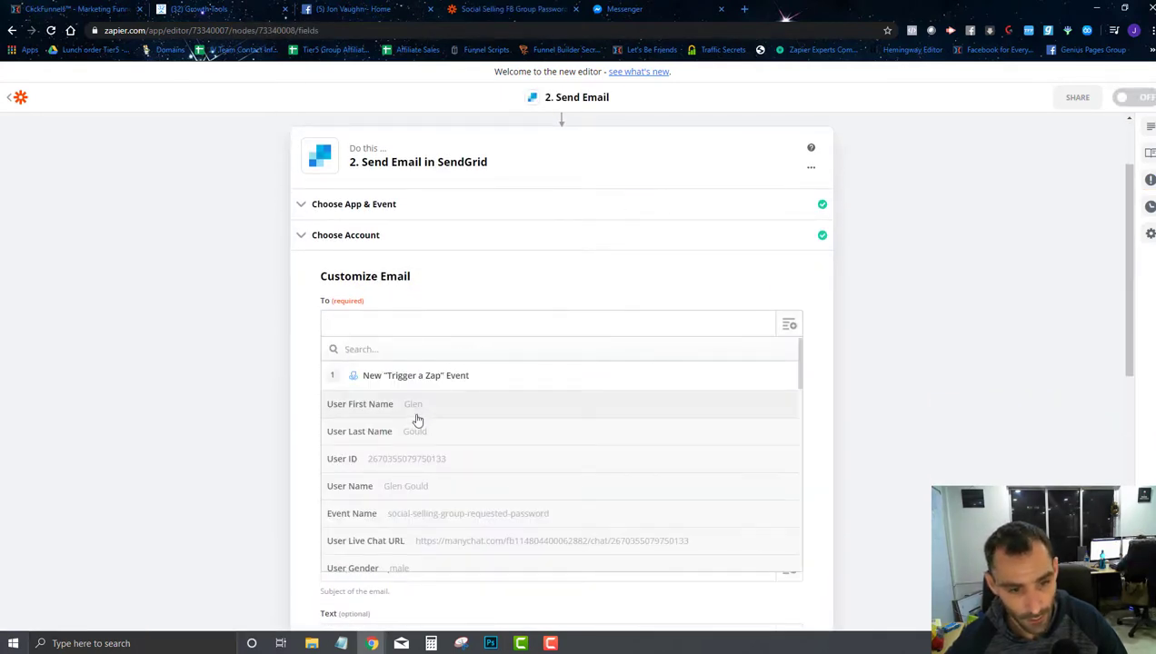
pyautogui.write('e')
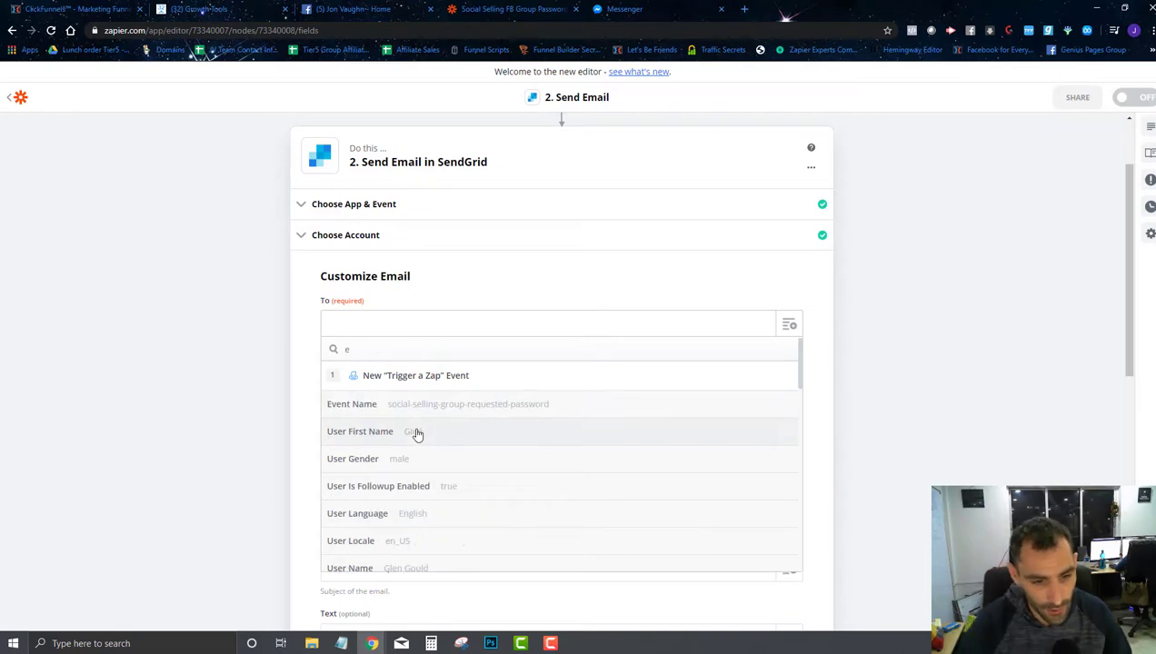
pyautogui.write('mail')
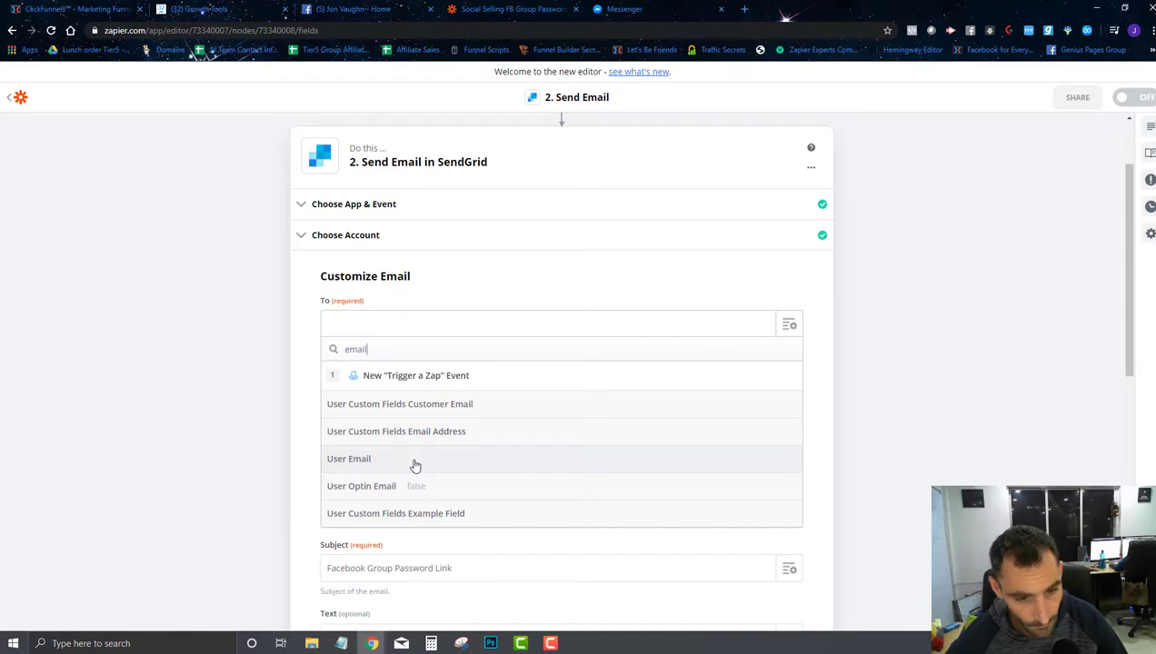
pyautogui.click(346, 7)
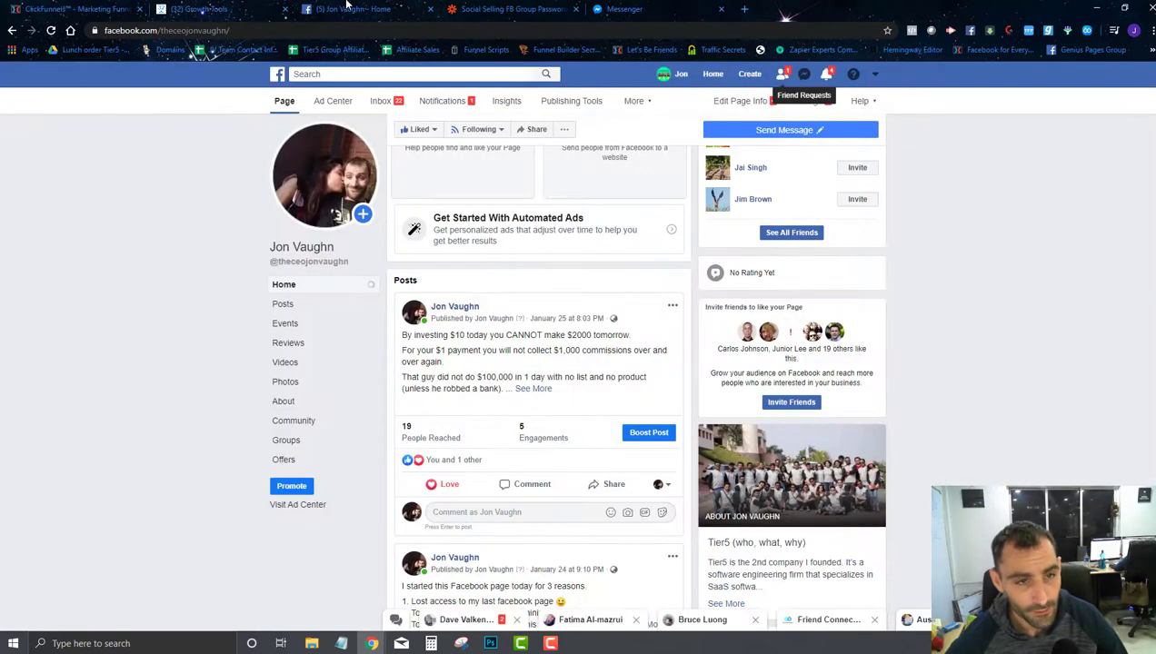
# Step: Open the widget's flow from its Opt-In Actions and start editing the bot's confirmation message
pyautogui.click(233, 7)
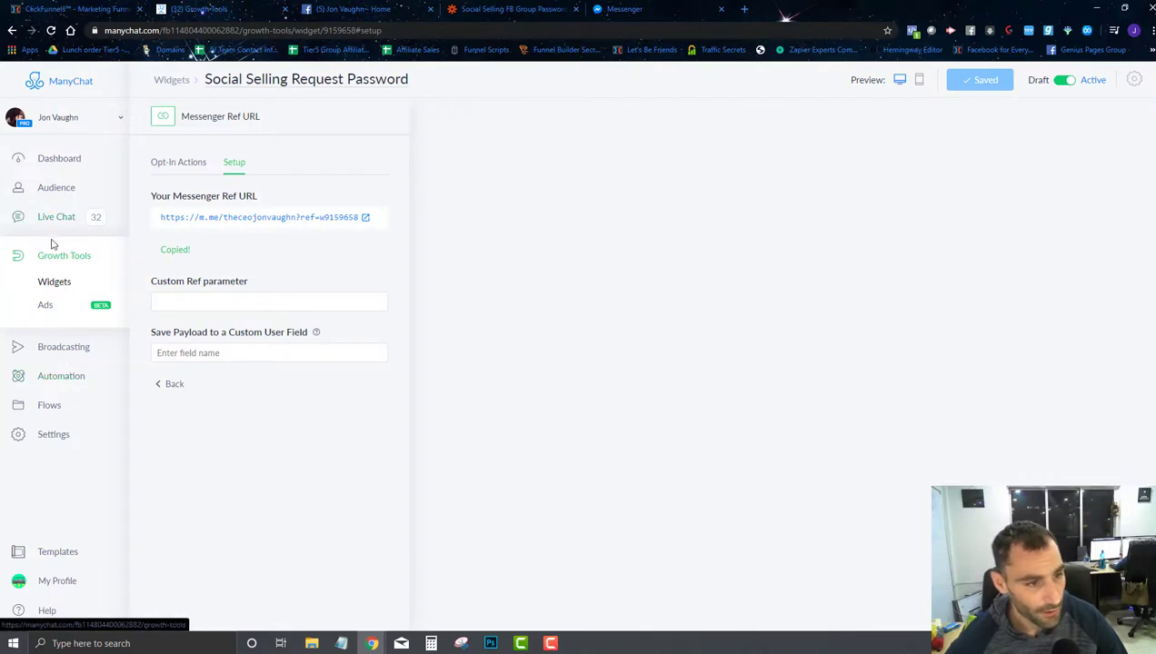
pyautogui.click(186, 163)
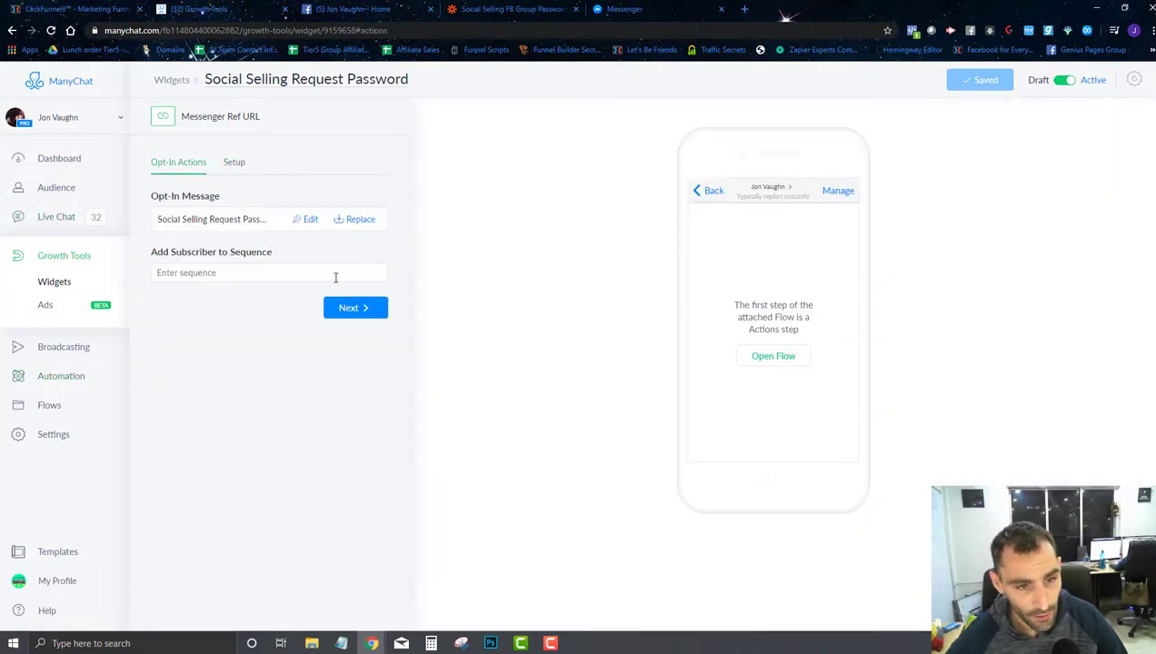
pyautogui.click(351, 311)
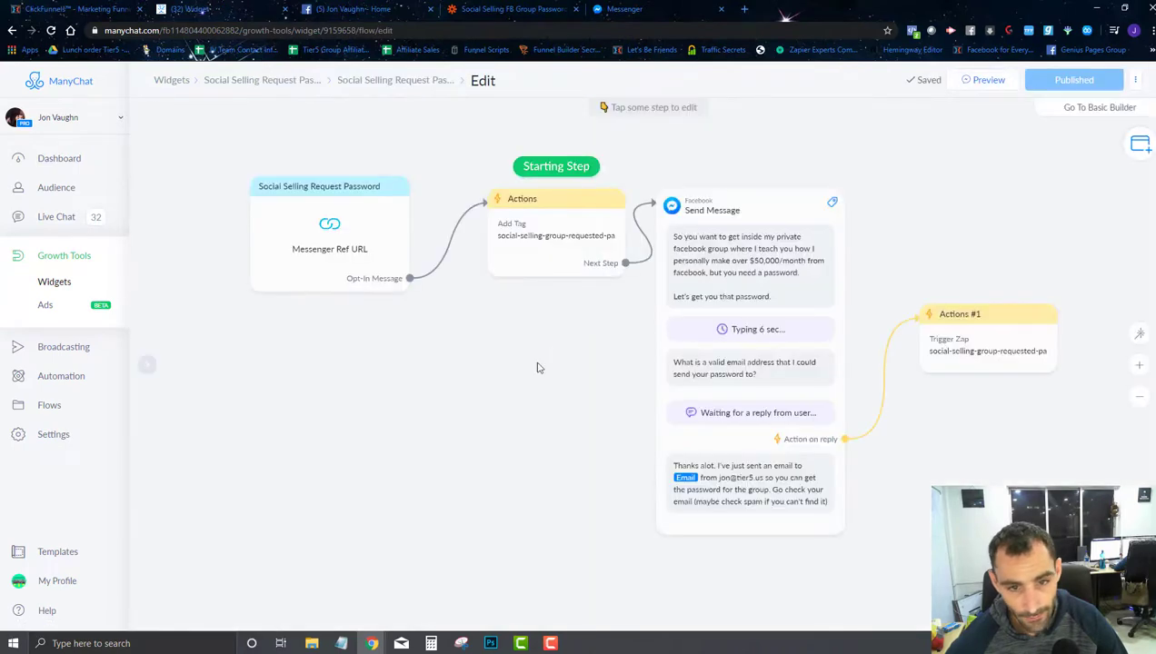
pyautogui.click(772, 481)
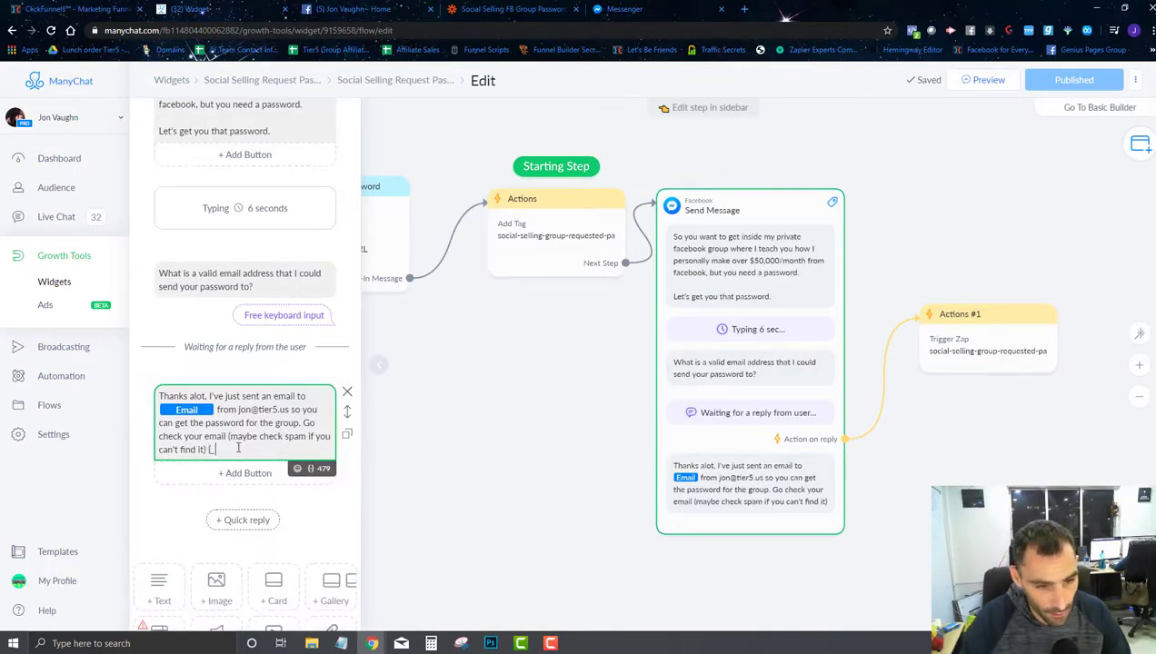
# Step: Try variables in the Thanks message, remove the First Name variable, and republish the flow
pyautogui.write('{')
pyautogui.write('use')
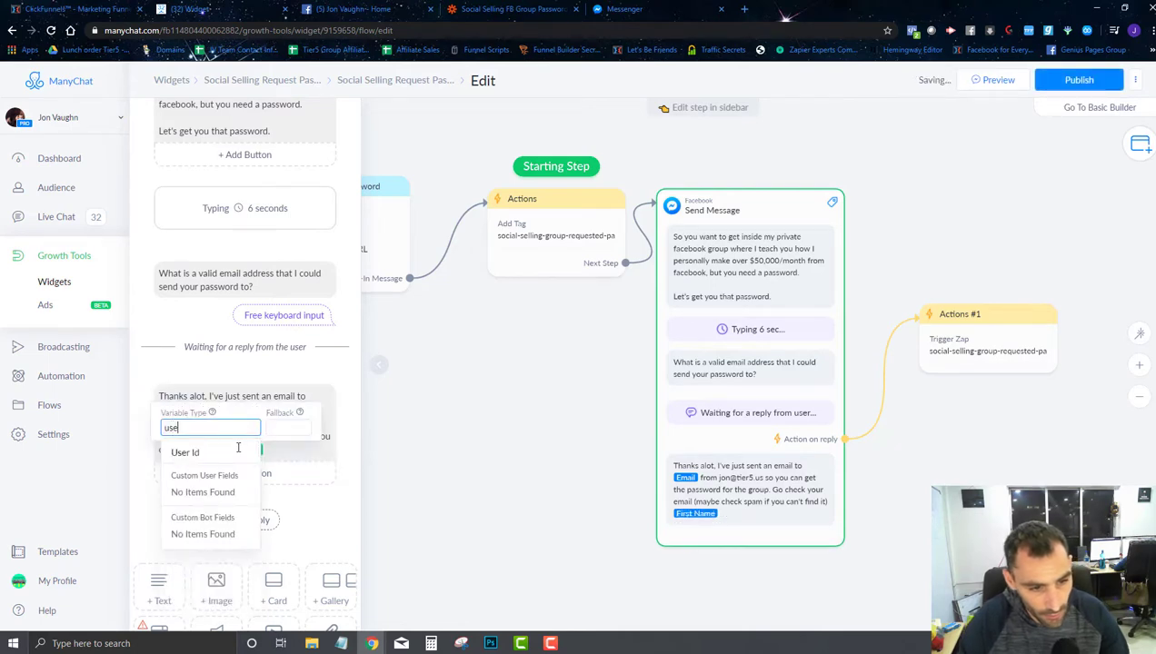
pyautogui.press('BackSpace')
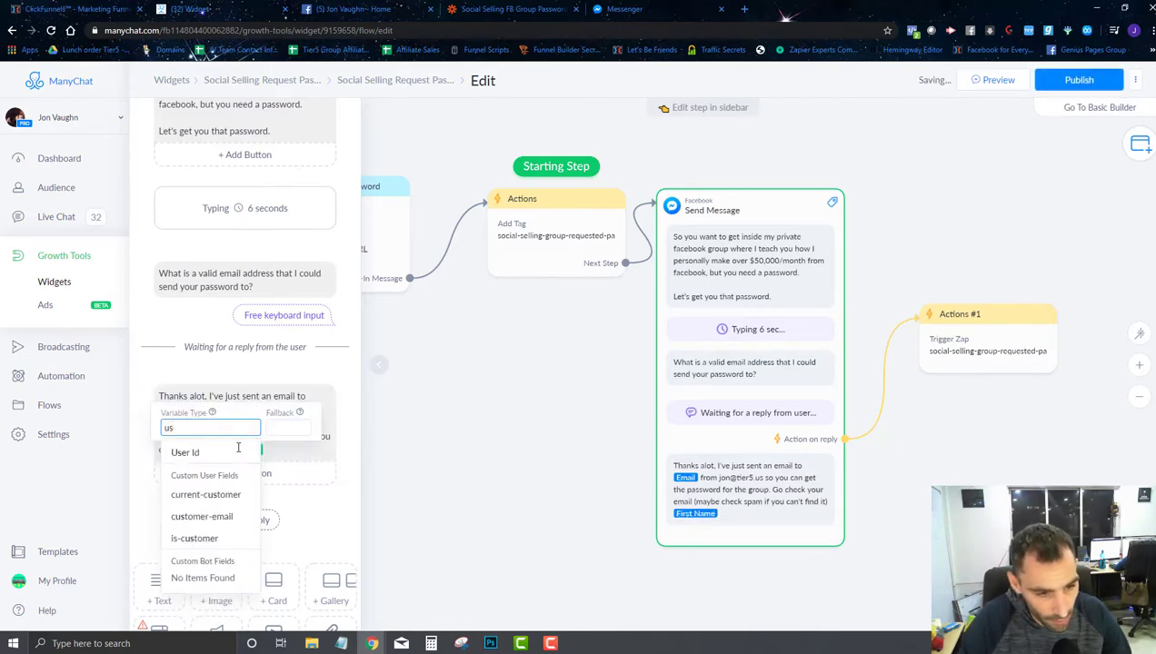
pyautogui.write('e')
pyautogui.press('BackSpace')
pyautogui.press('BackSpace')
pyautogui.press('BackSpace')
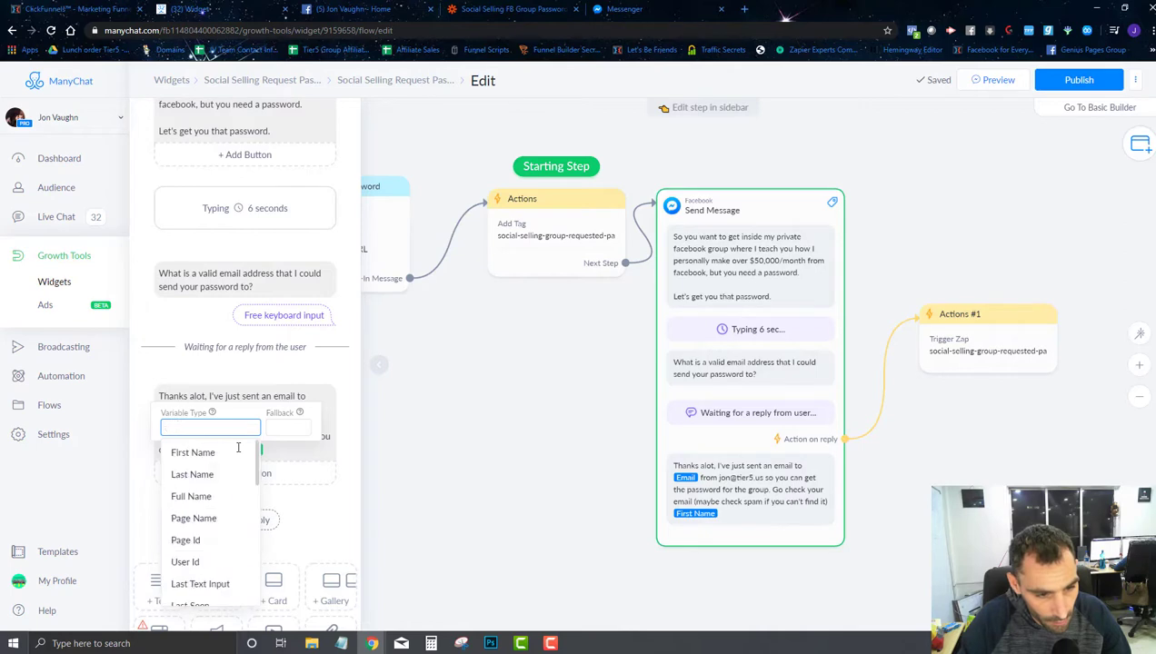
pyautogui.write('email')
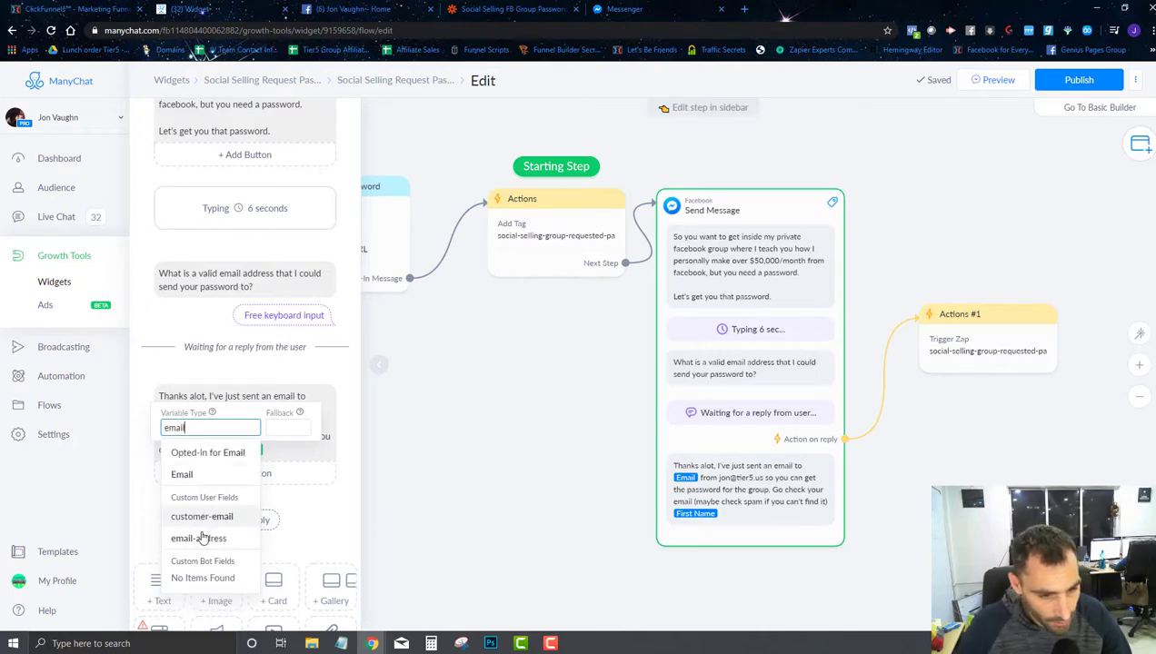
pyautogui.click(484, 460)
pyautogui.click(280, 448)
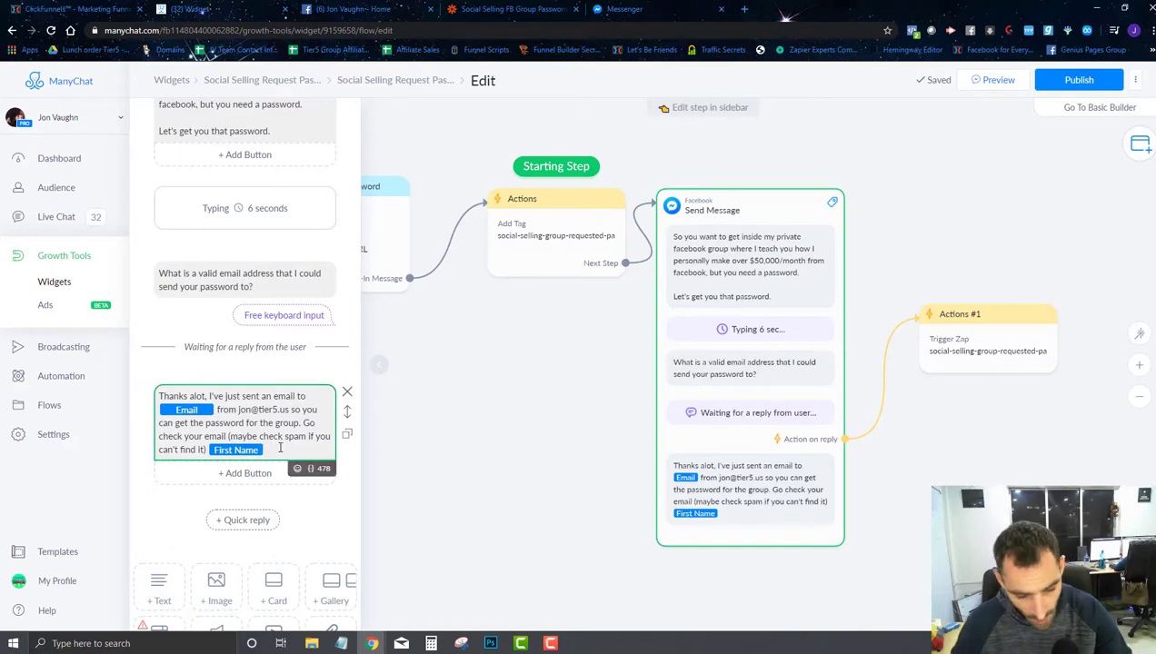
pyautogui.press('BackSpace')
pyautogui.click(1079, 80)
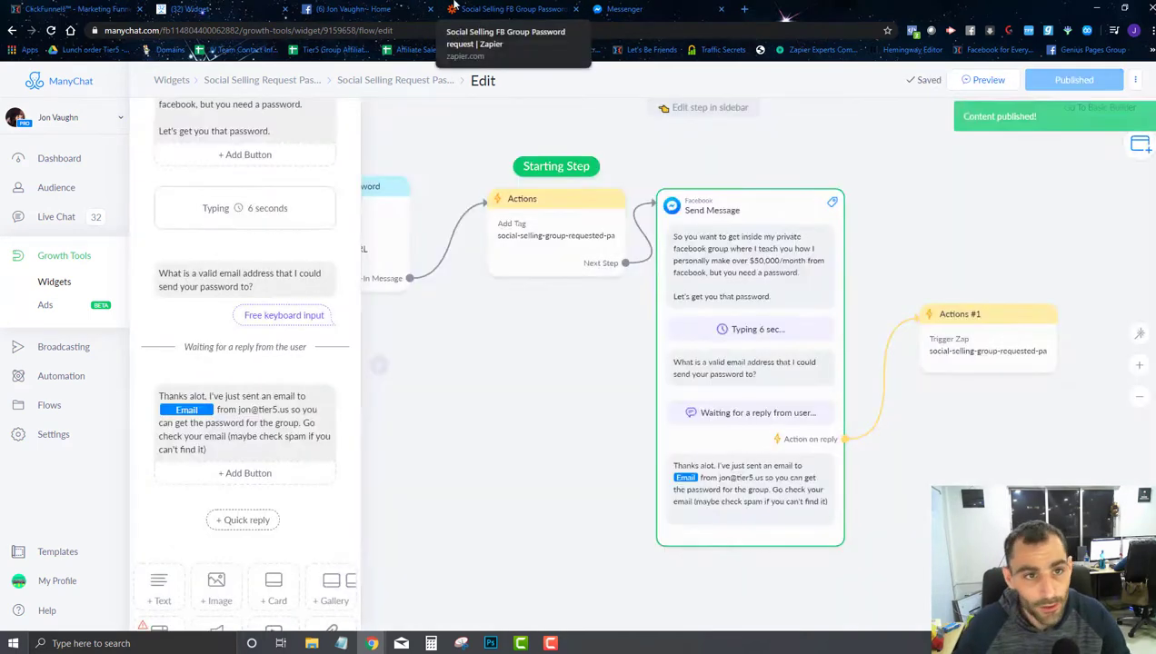
pyautogui.click(455, 9)
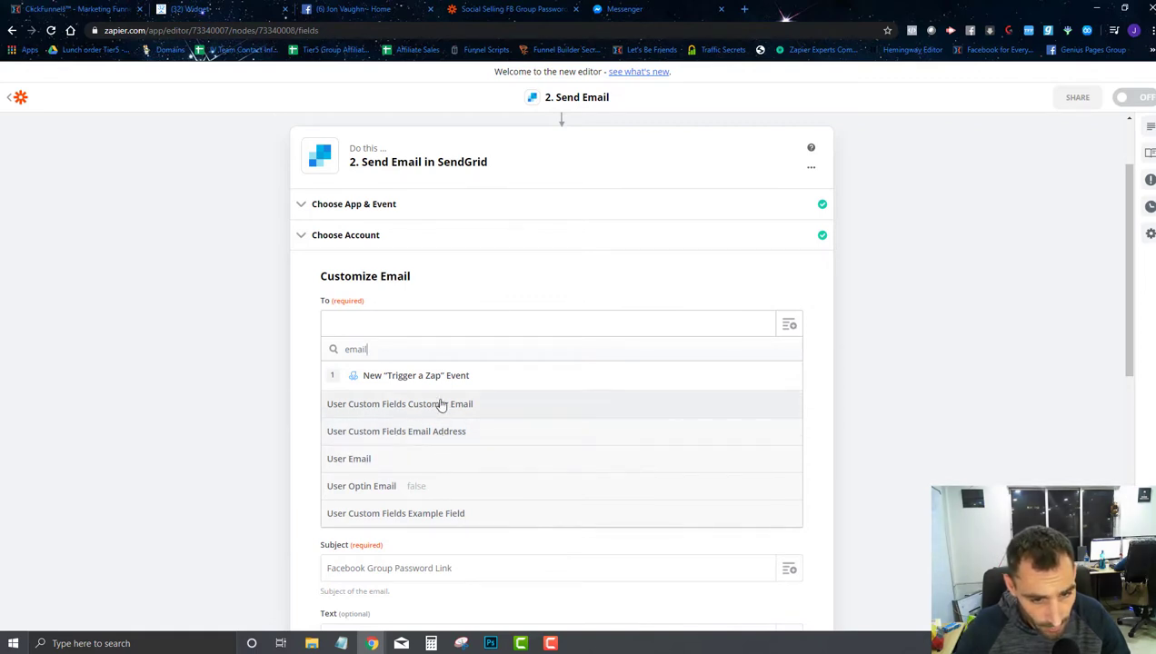
# Step: Set the SendGrid step's To field to User Email
pyautogui.click(392, 462)
pyautogui.scroll(-3, 439, 344)
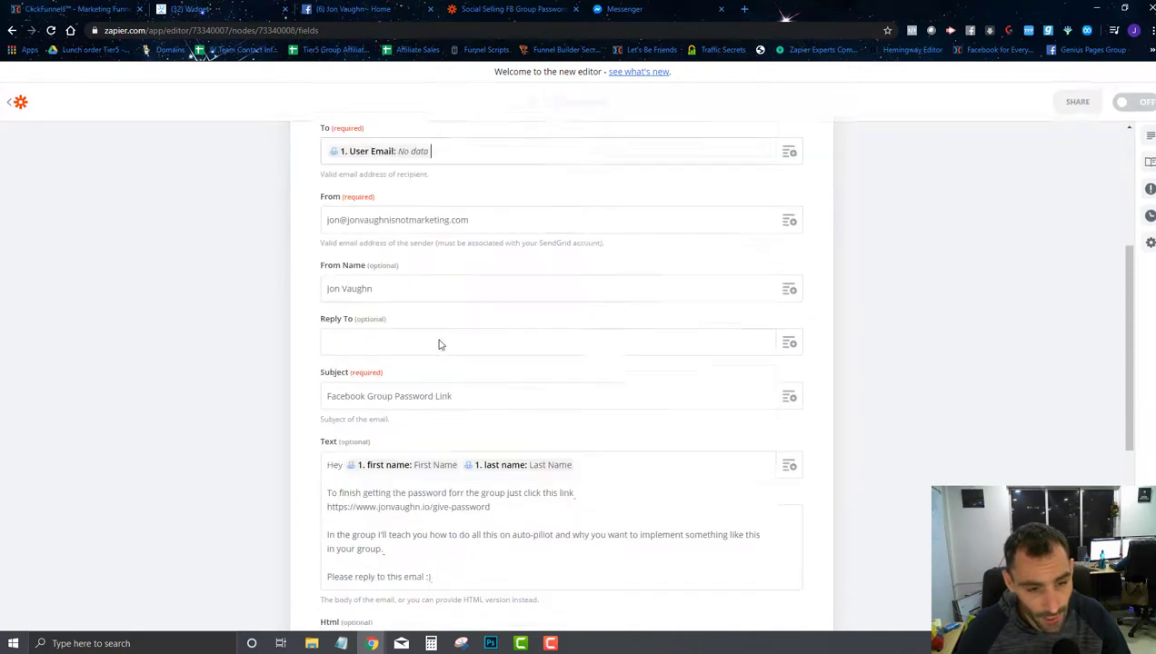
pyautogui.scroll(3, 440, 343)
pyautogui.scroll(-3, 438, 338)
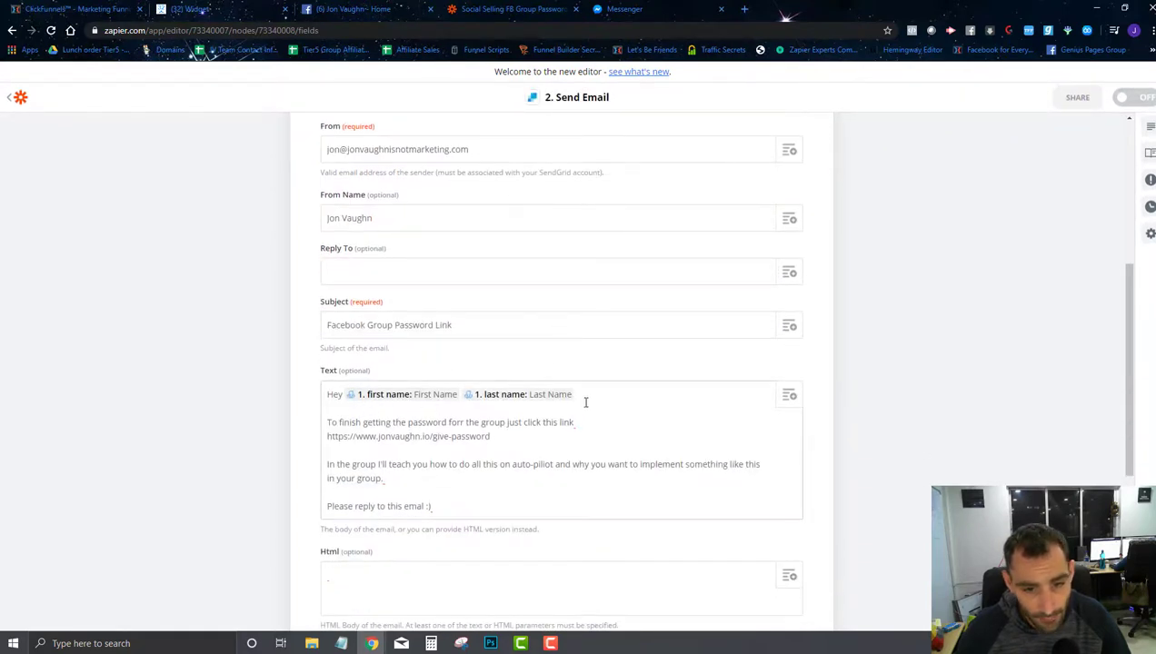
# Step: Replace the greeting's name fields so it reads 'Hey' followed by User First Name and User Last Name
pyautogui.press('BackSpace')
pyautogui.press('BackSpace')
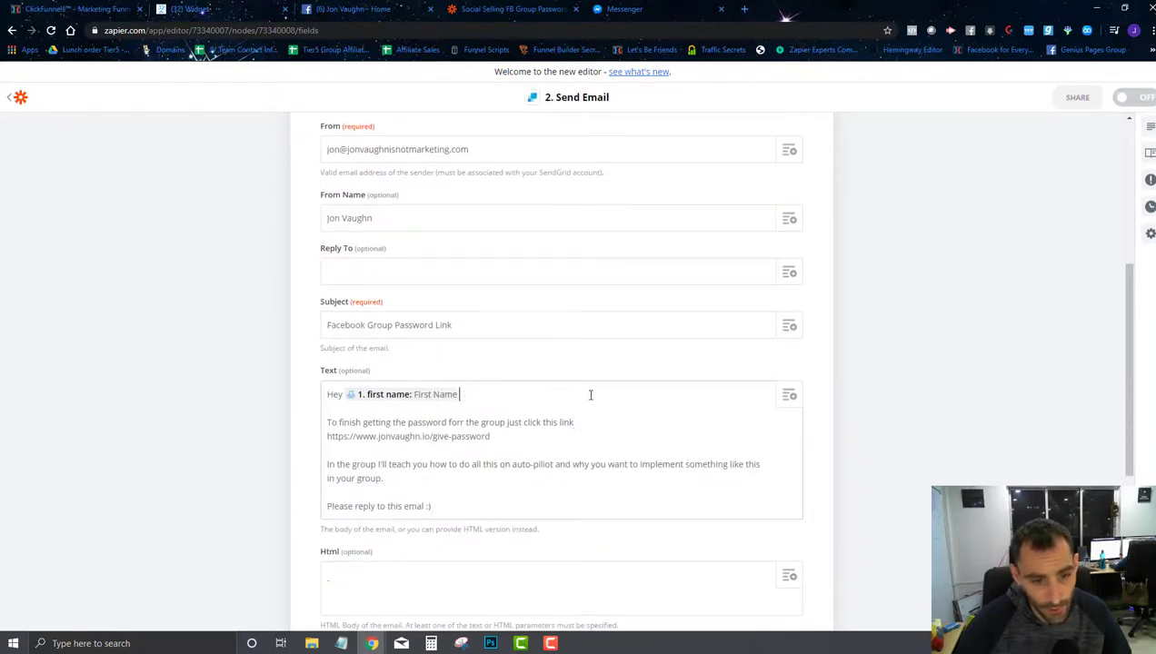
pyautogui.click(789, 394)
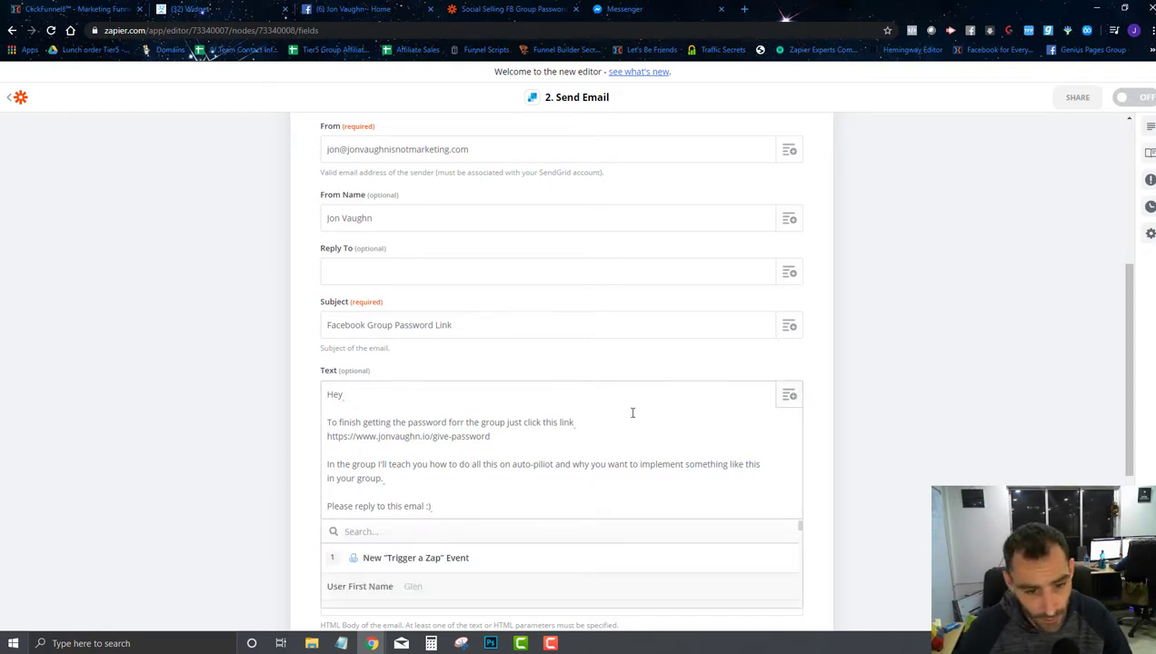
pyautogui.click(408, 473)
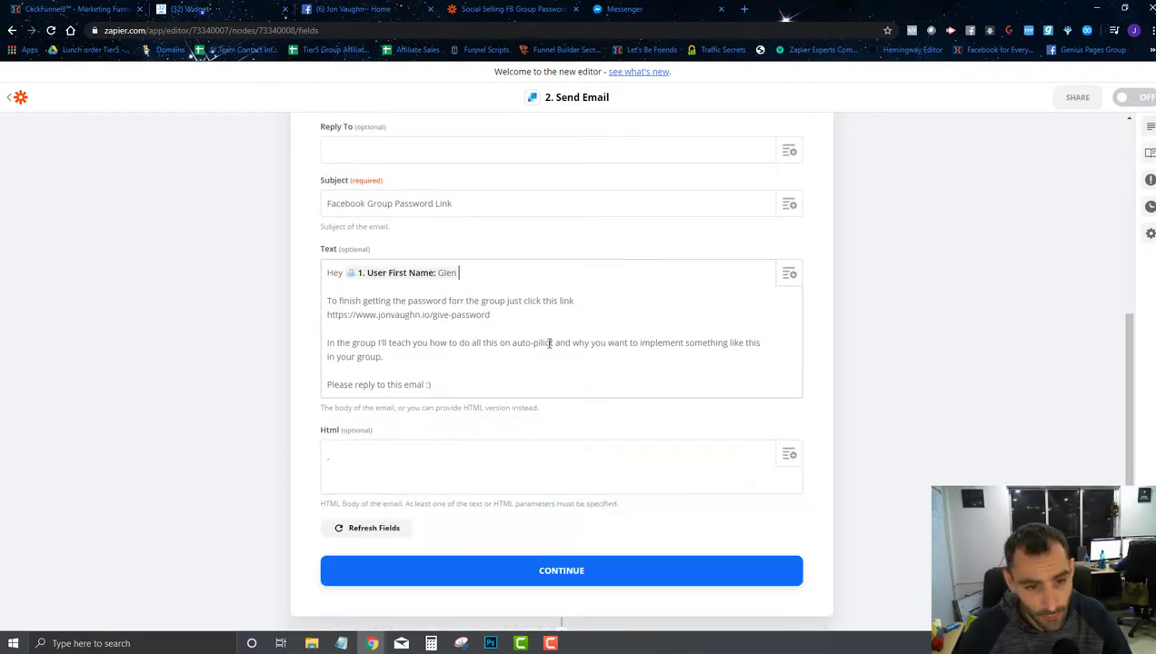
pyautogui.click(716, 309)
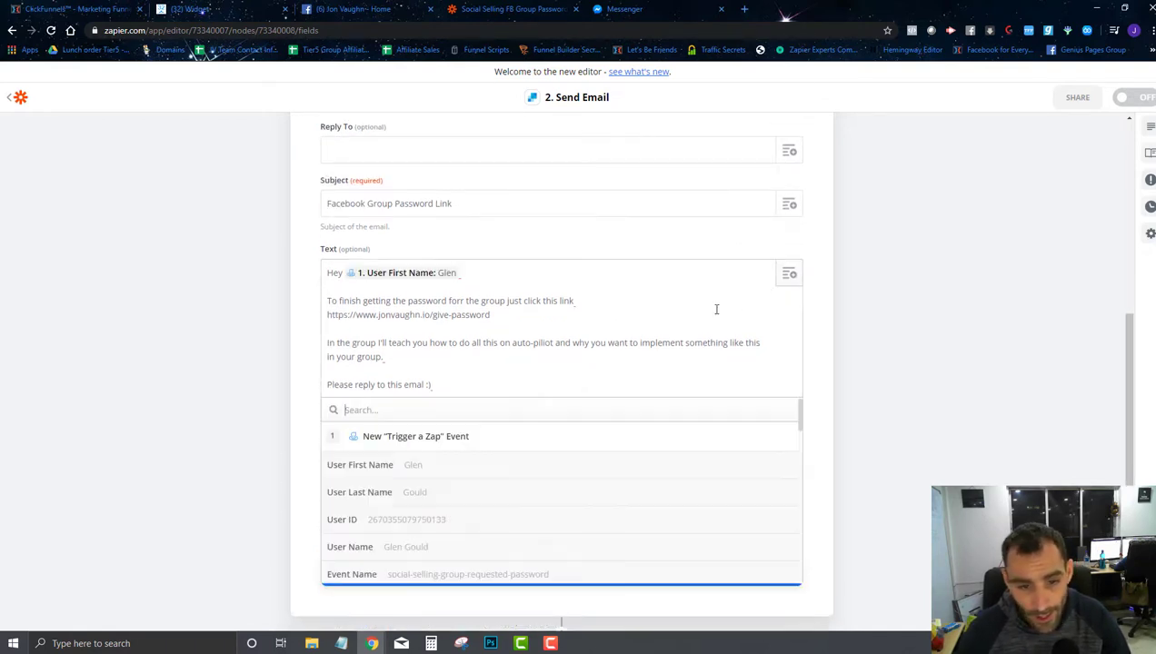
pyautogui.click(452, 491)
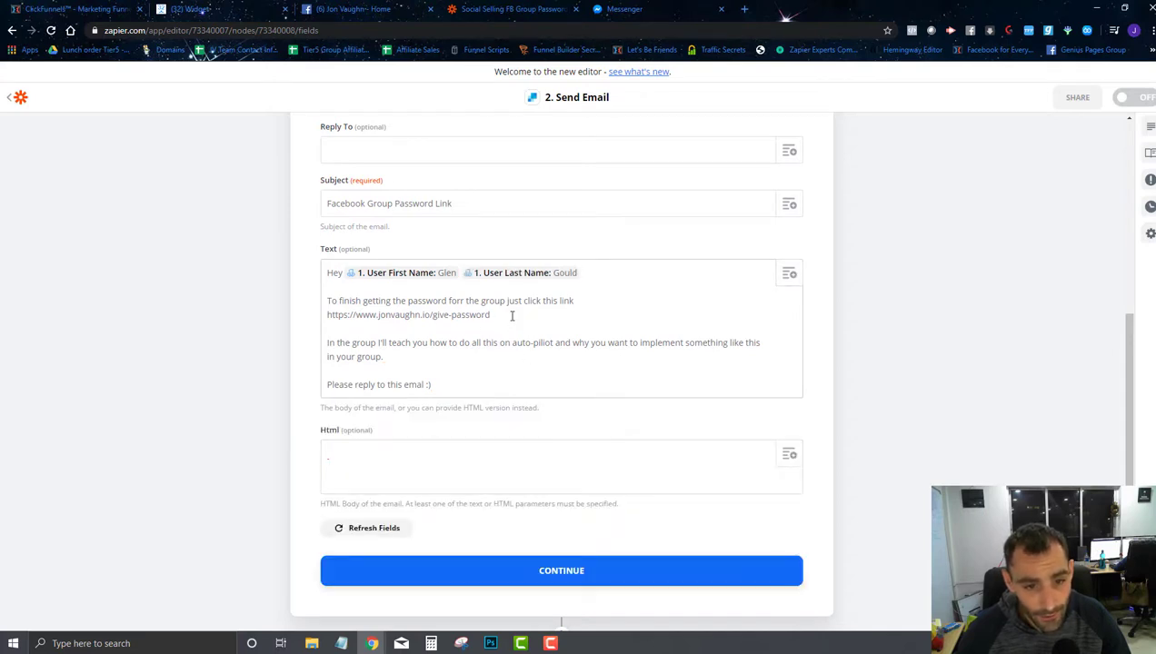
pyautogui.moveTo(512, 315); pyautogui.dragTo(345, 312)
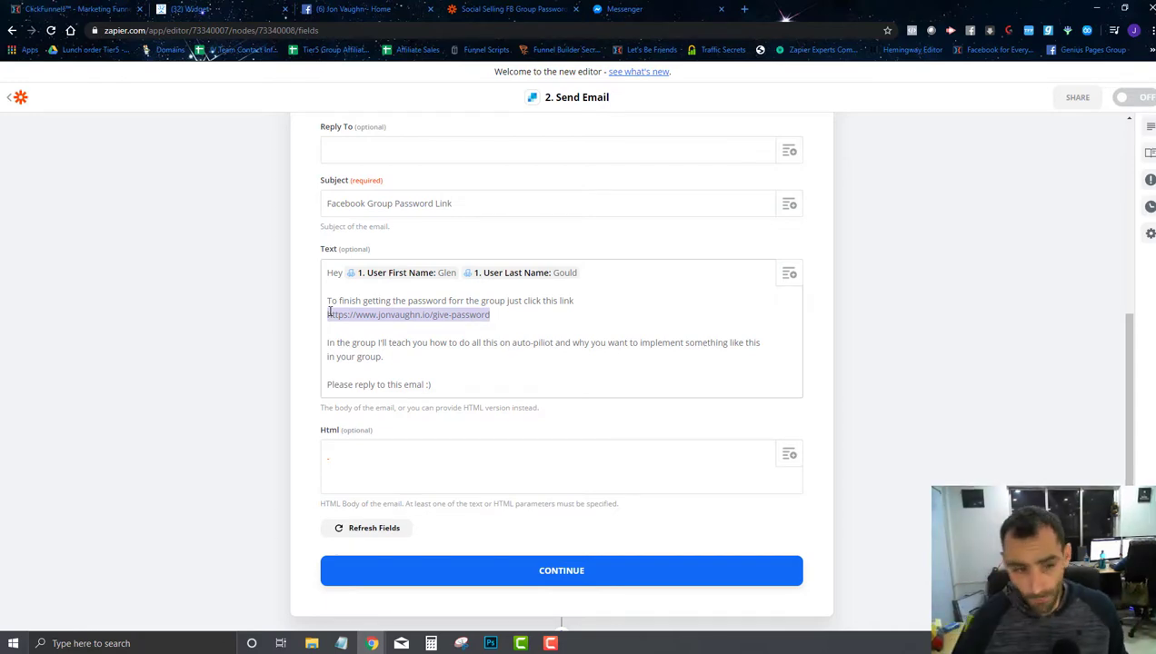
# Step: Continue past the SendGrid email settings and skip its test email
pyautogui.scroll(-2, 559, 368)
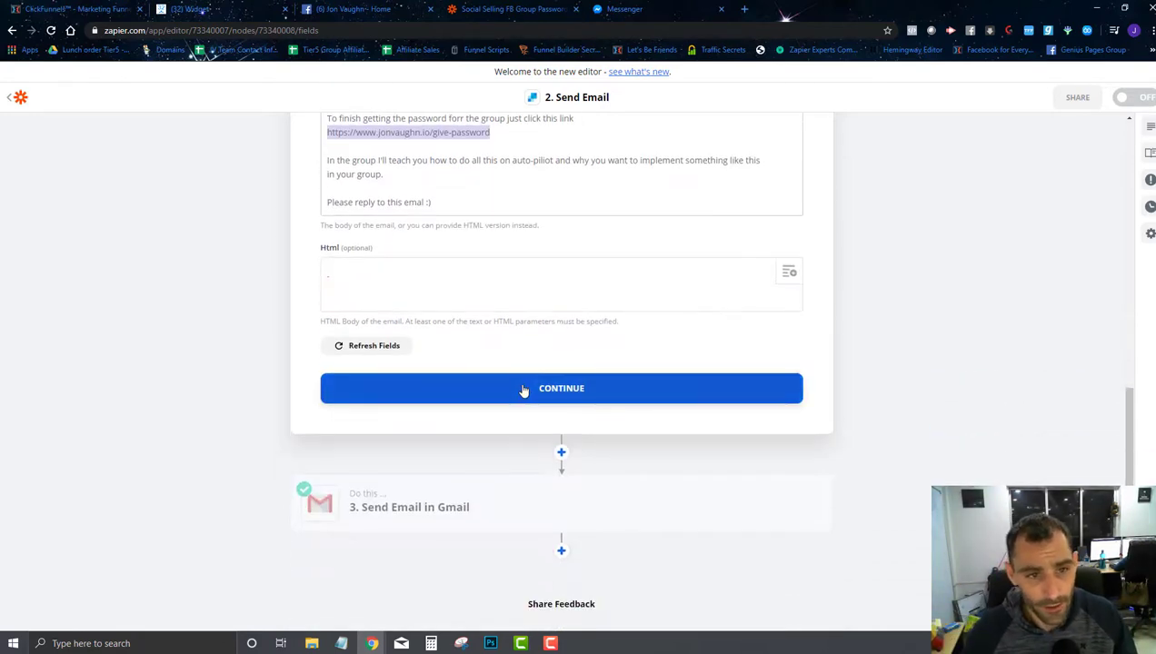
pyautogui.click(524, 390)
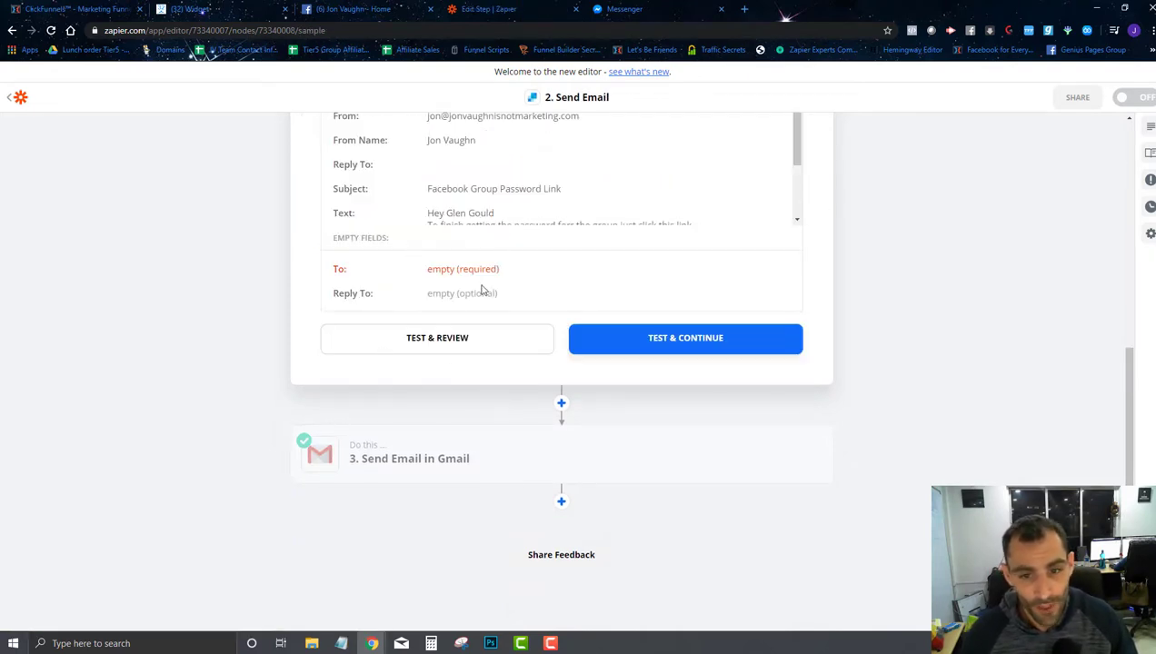
pyautogui.scroll(3, 482, 289)
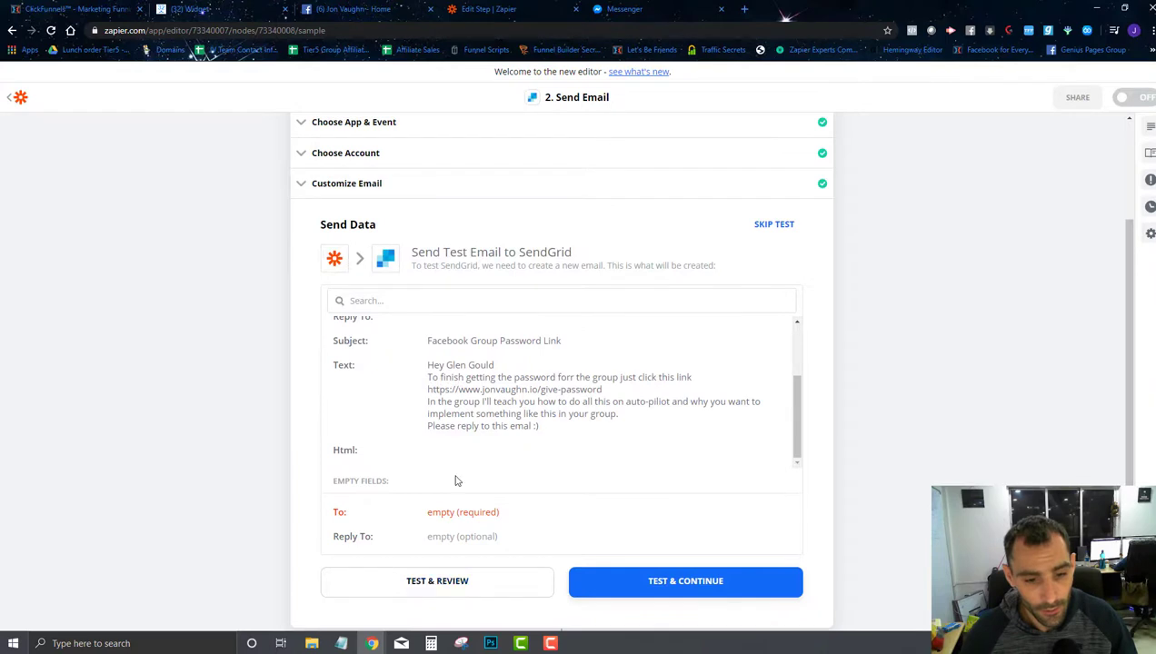
pyautogui.scroll(-2, 416, 582)
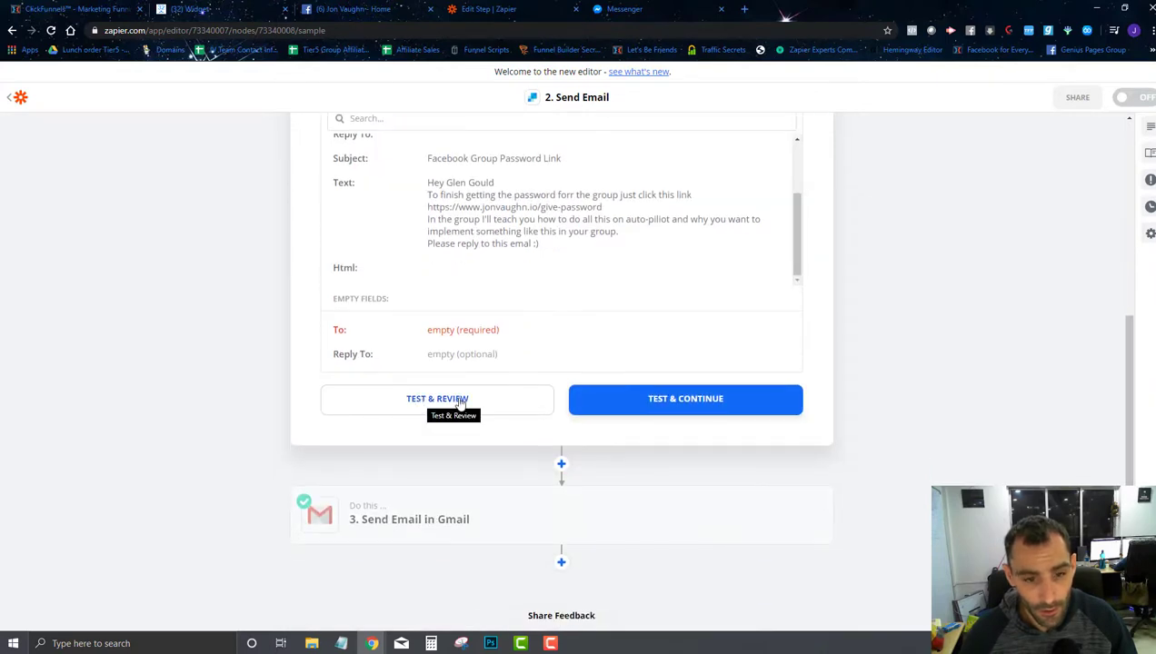
pyautogui.scroll(5, 498, 341)
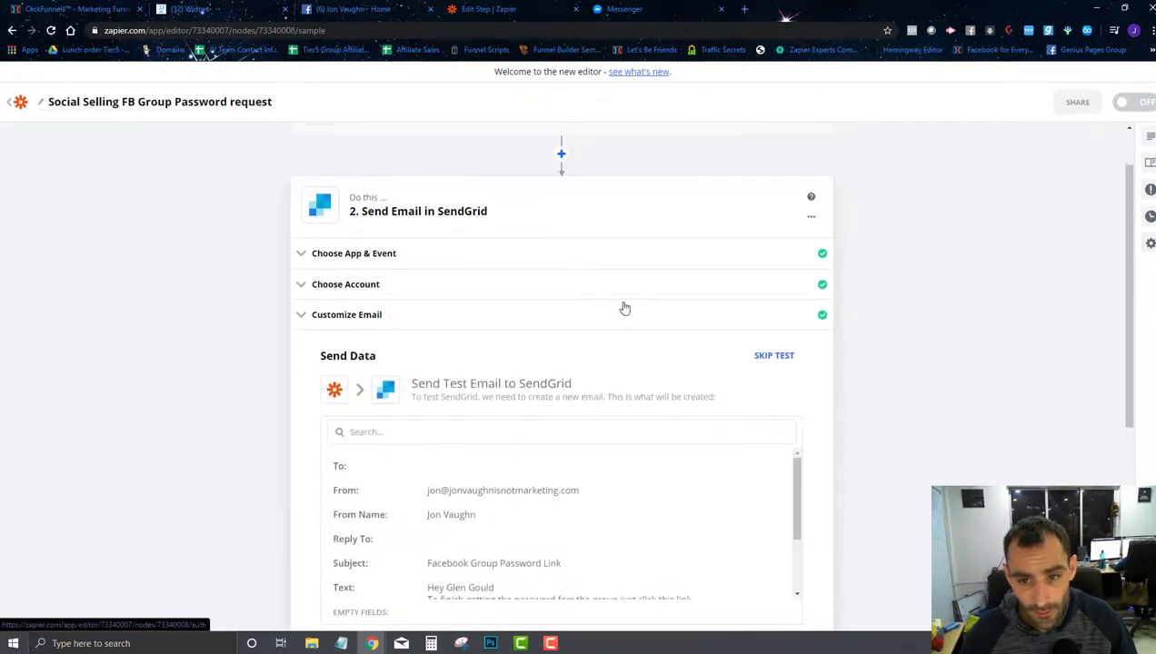
pyautogui.click(770, 356)
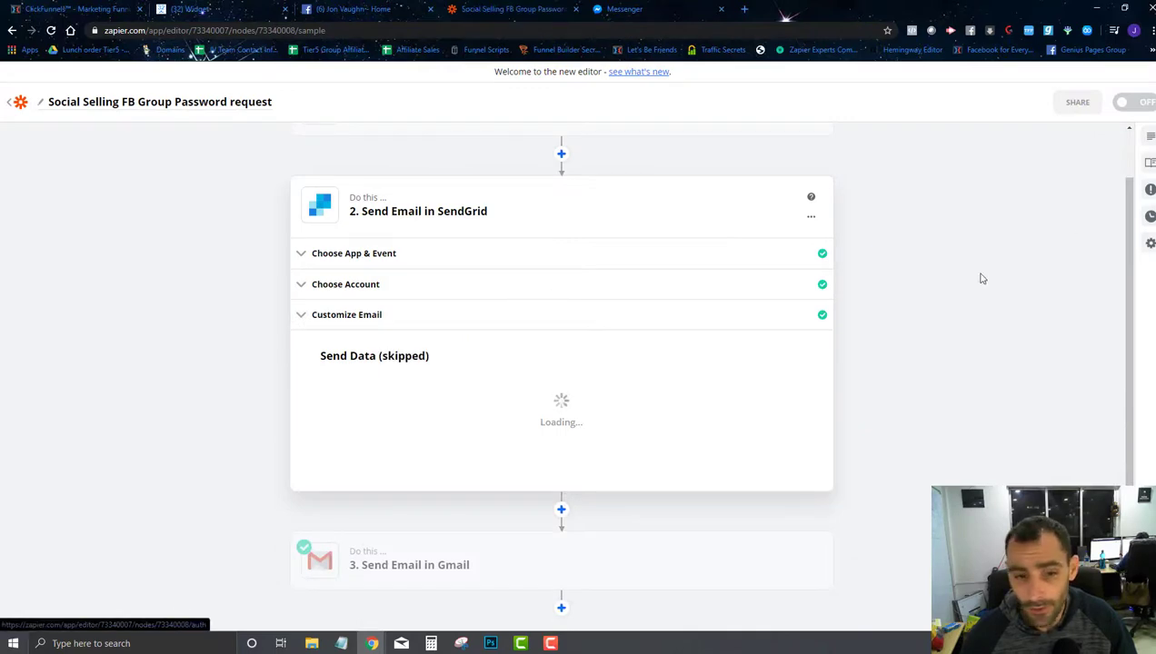
pyautogui.scroll(-2, 792, 353)
pyautogui.click(491, 453)
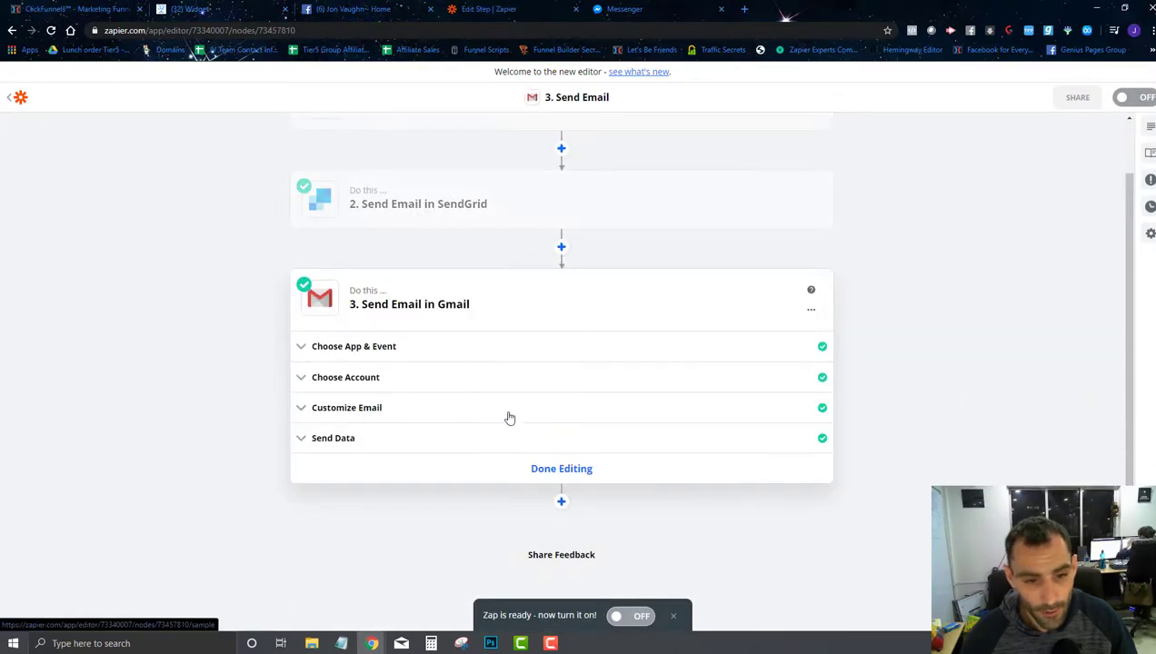
# Step: Set the Gmail step's recipient to User Email
pyautogui.click(400, 412)
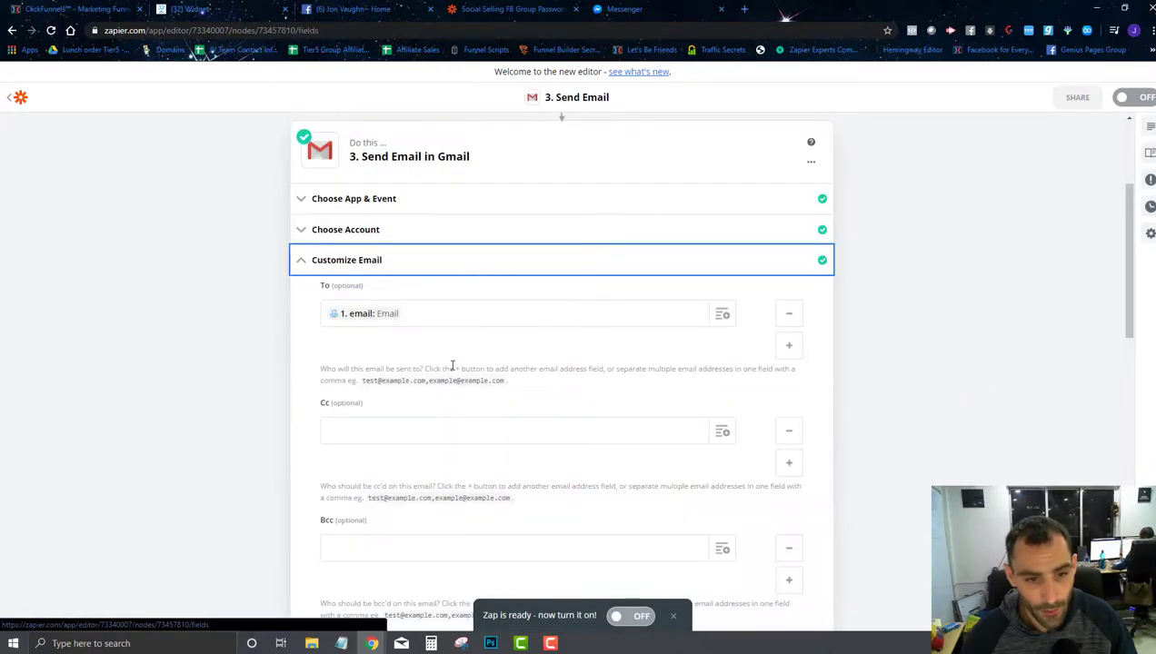
pyautogui.click(509, 313)
pyautogui.press('BackSpace')
pyautogui.click(722, 313)
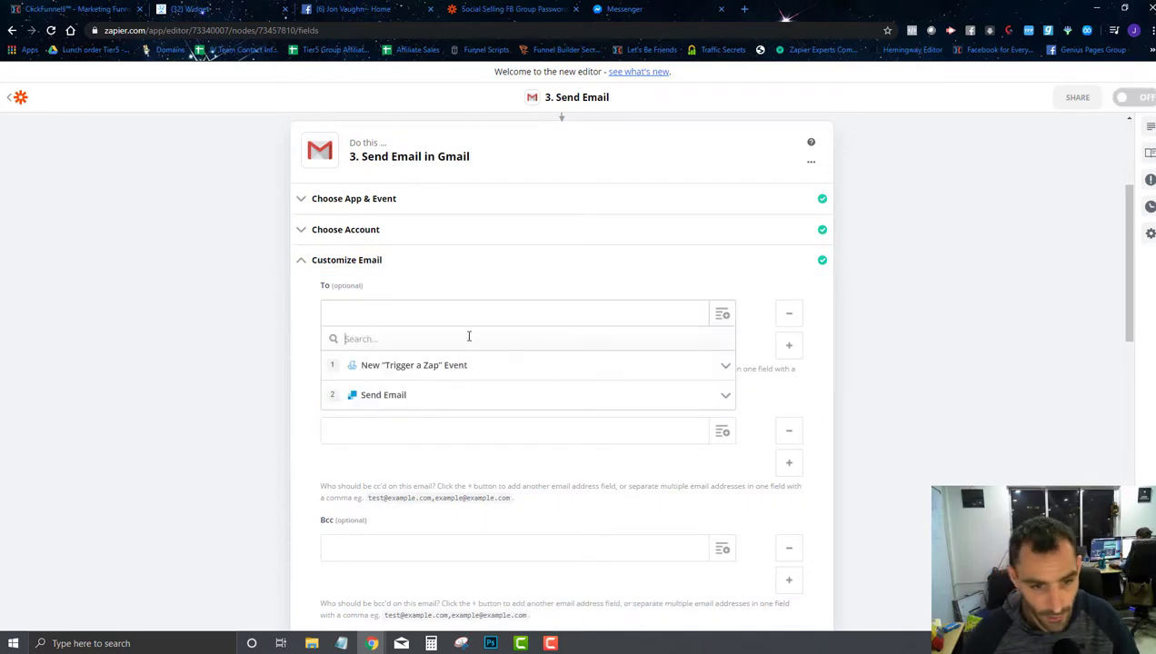
pyautogui.click(434, 373)
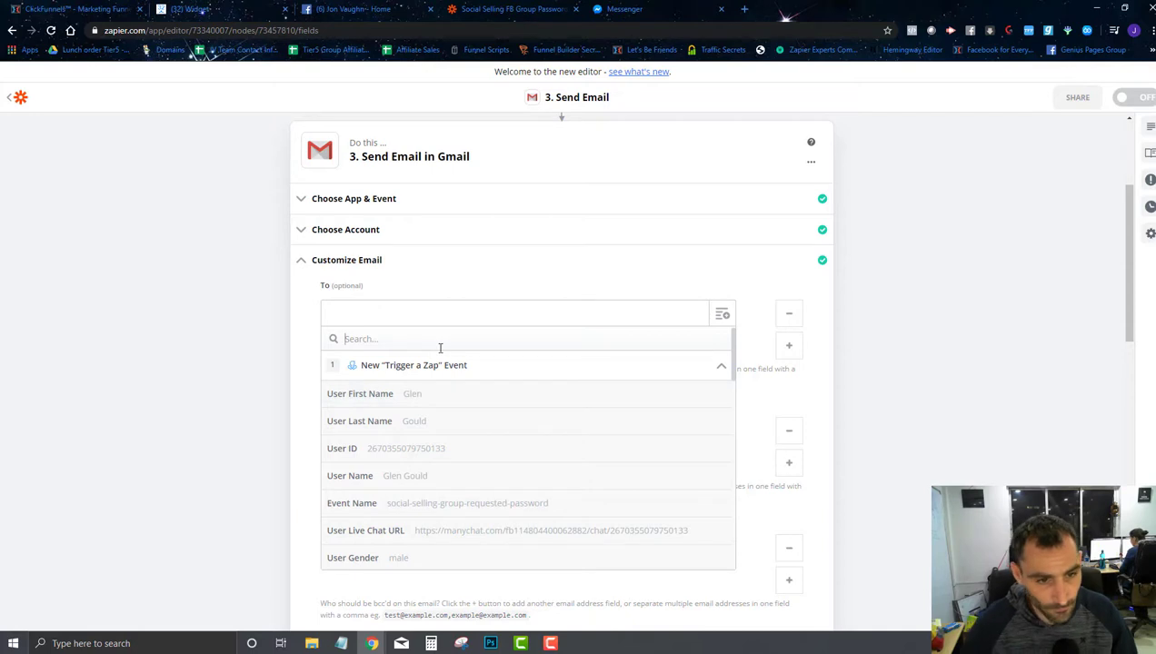
pyautogui.write('email')
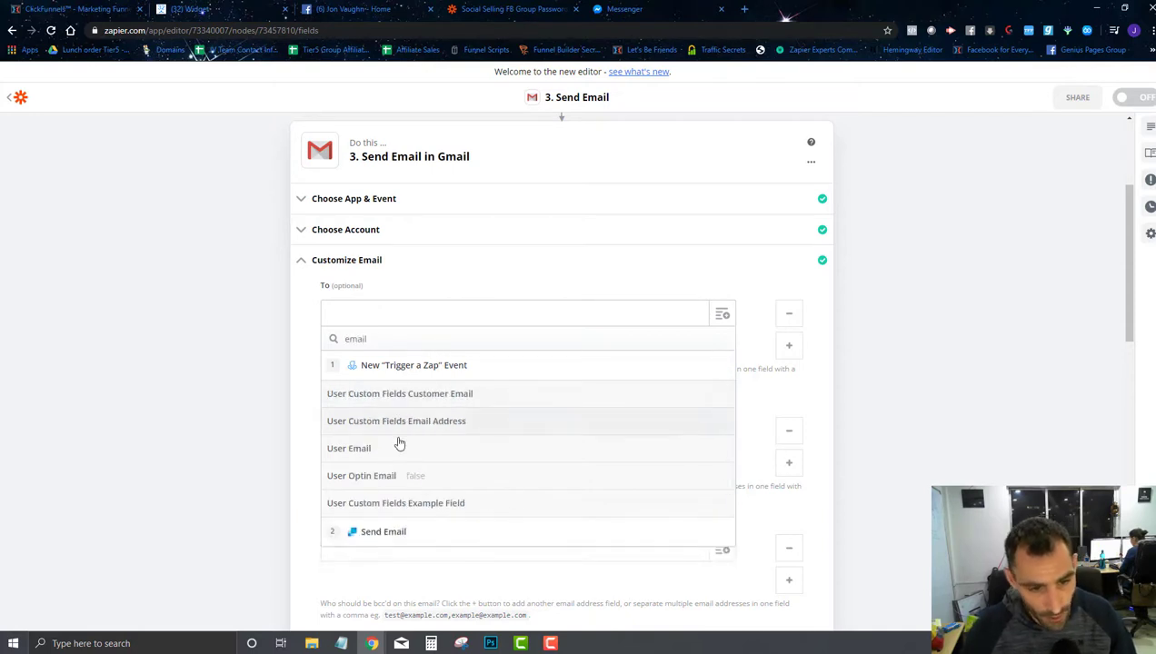
pyautogui.click(400, 447)
# Step: Change the Gmail body greeting to 'Hey' followed by User First Name and User Last Name
pyautogui.scroll(-7, 537, 434)
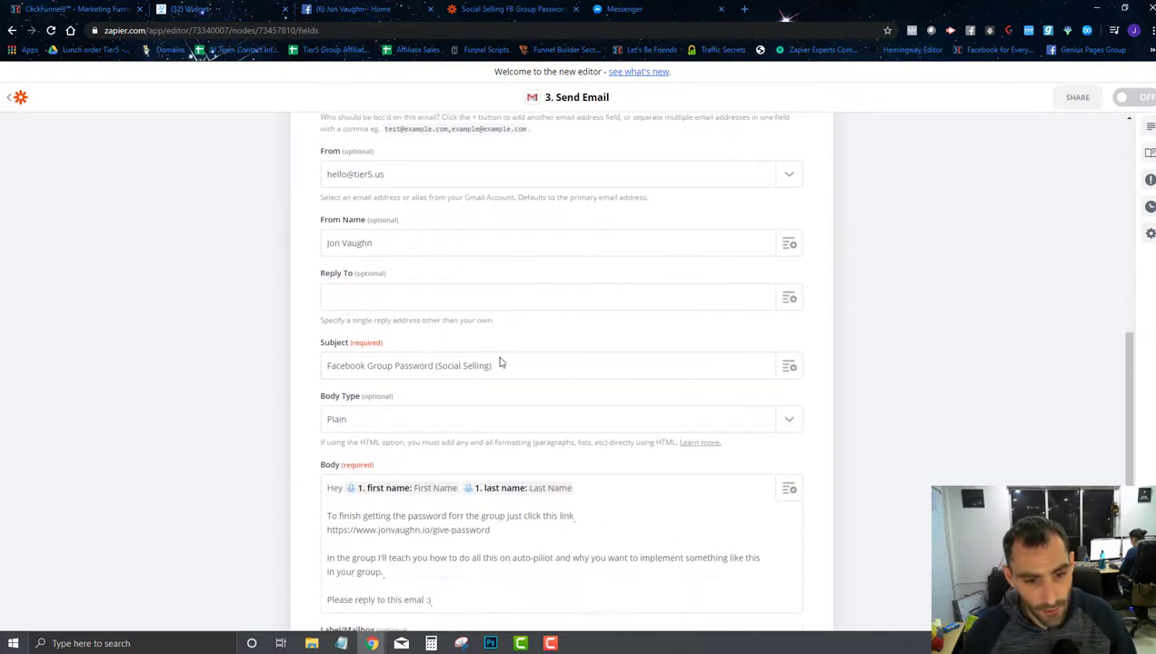
pyautogui.press('BackSpace')
pyautogui.press('BackSpace')
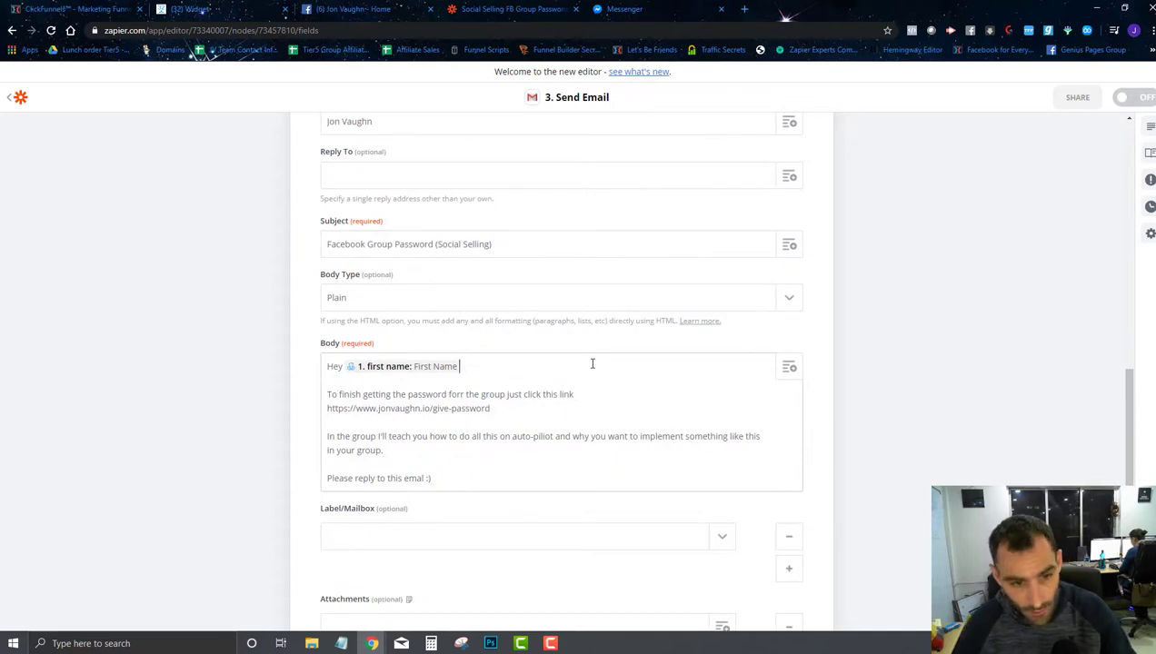
pyautogui.click(788, 366)
pyautogui.click(396, 531)
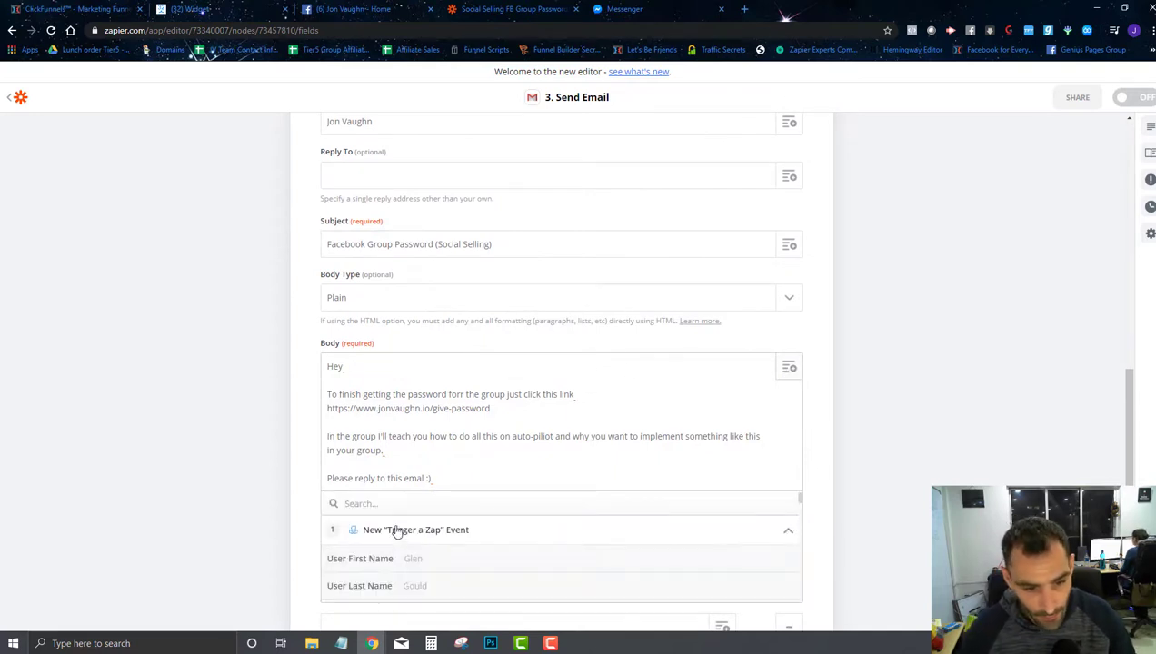
pyautogui.click(396, 570)
pyautogui.click(704, 386)
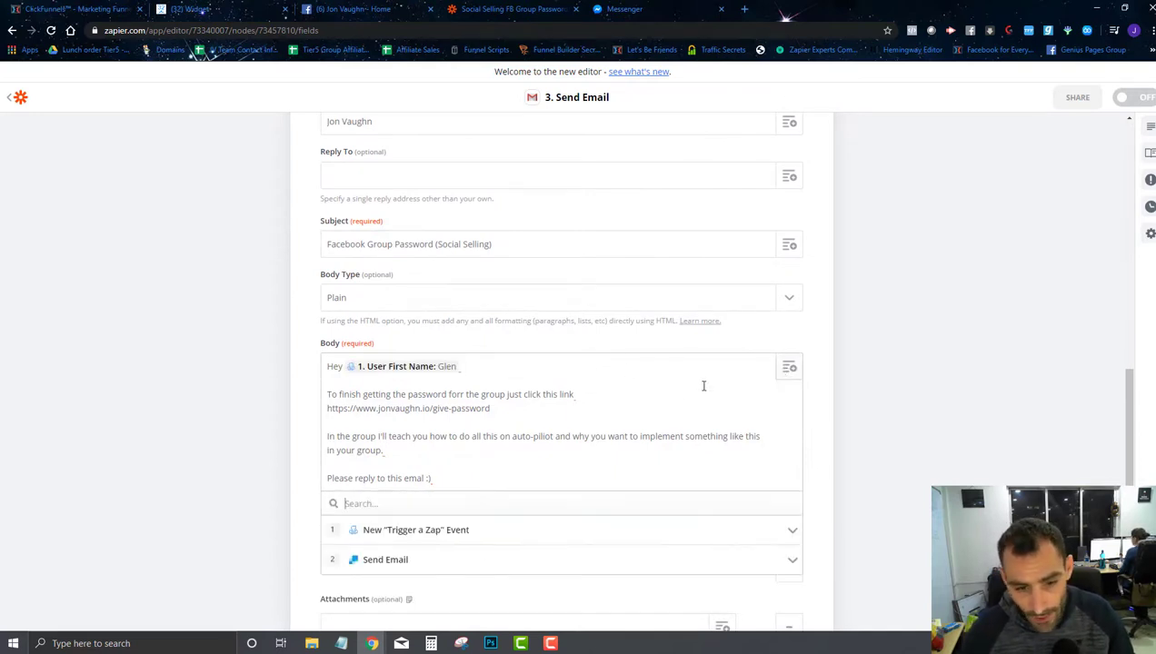
pyautogui.click(426, 542)
pyautogui.scroll(-4, 429, 554)
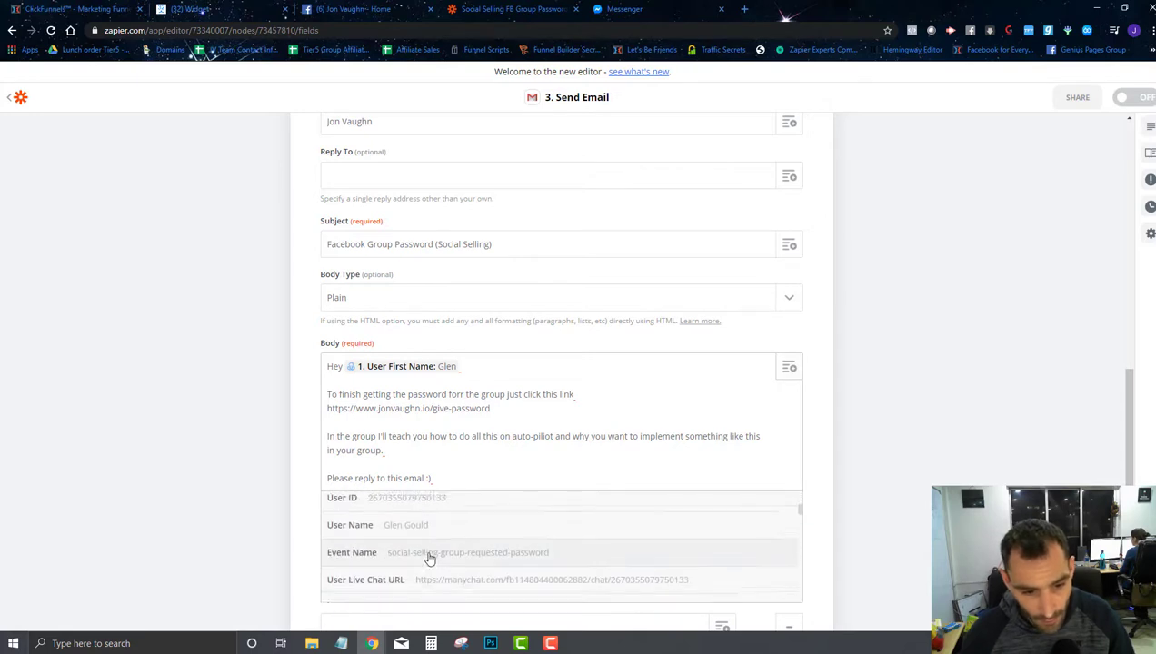
pyautogui.scroll(2, 437, 543)
pyautogui.click(436, 523)
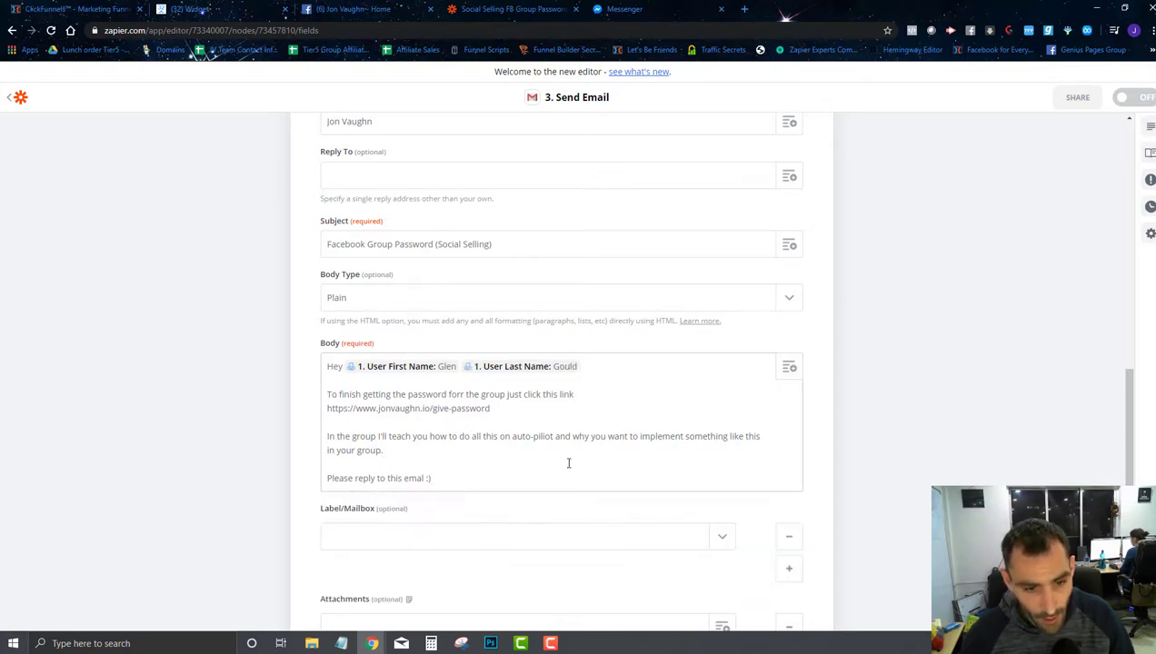
# Step: Save the Gmail step settings and turn the zap on
pyautogui.scroll(-3, 575, 388)
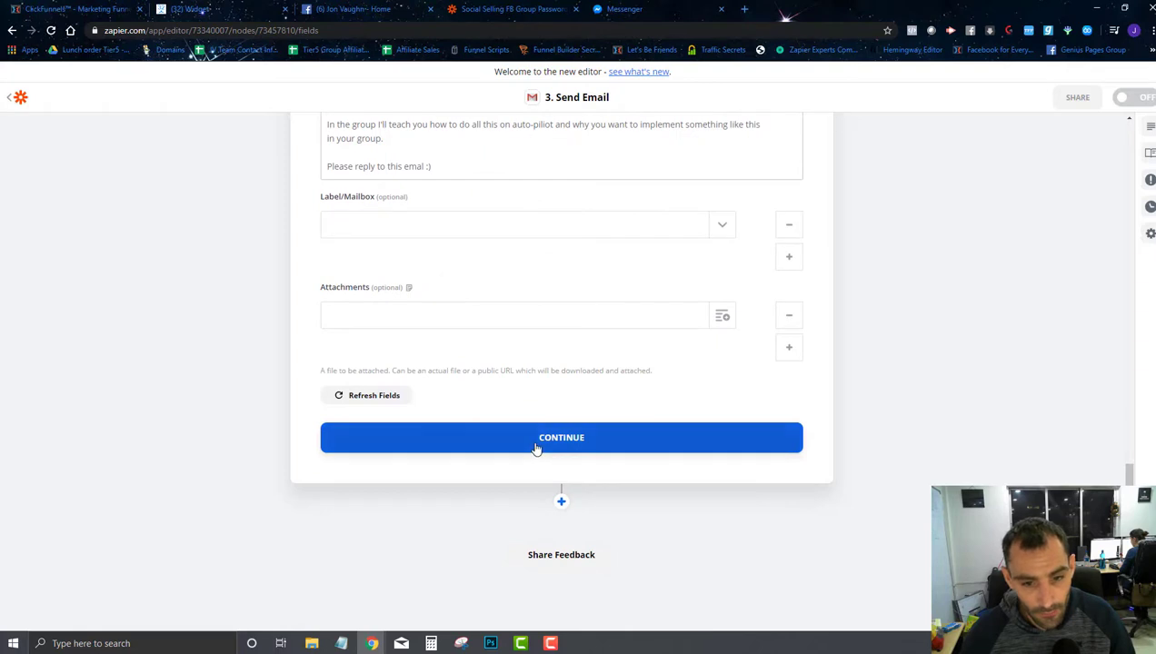
pyautogui.click(536, 440)
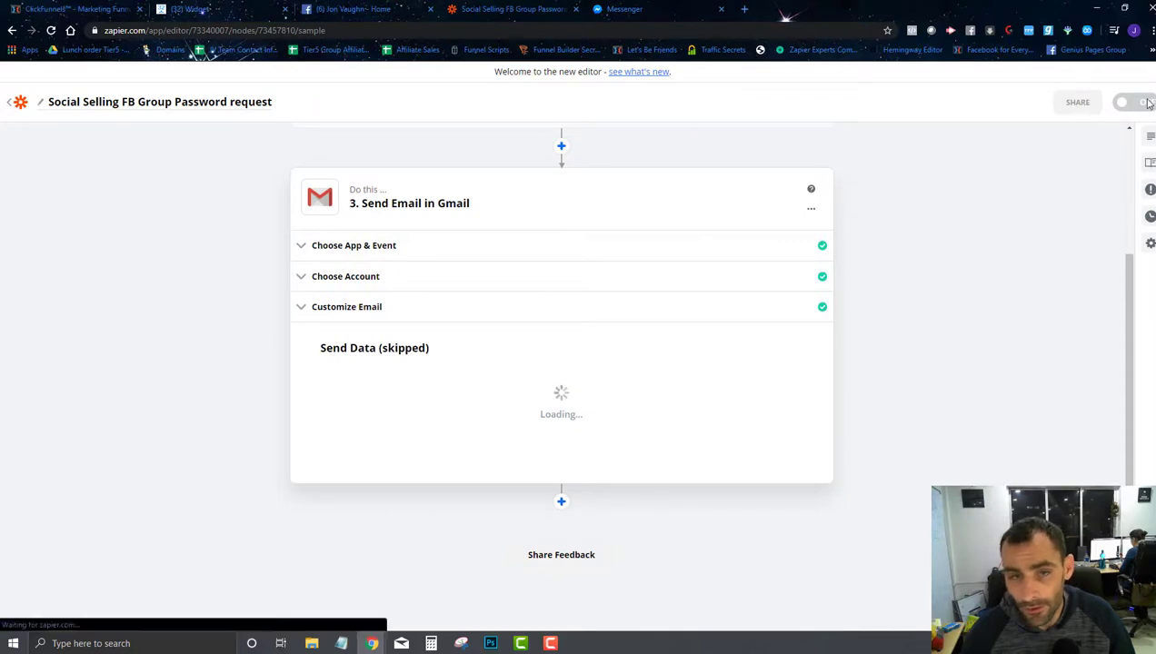
pyautogui.click(633, 617)
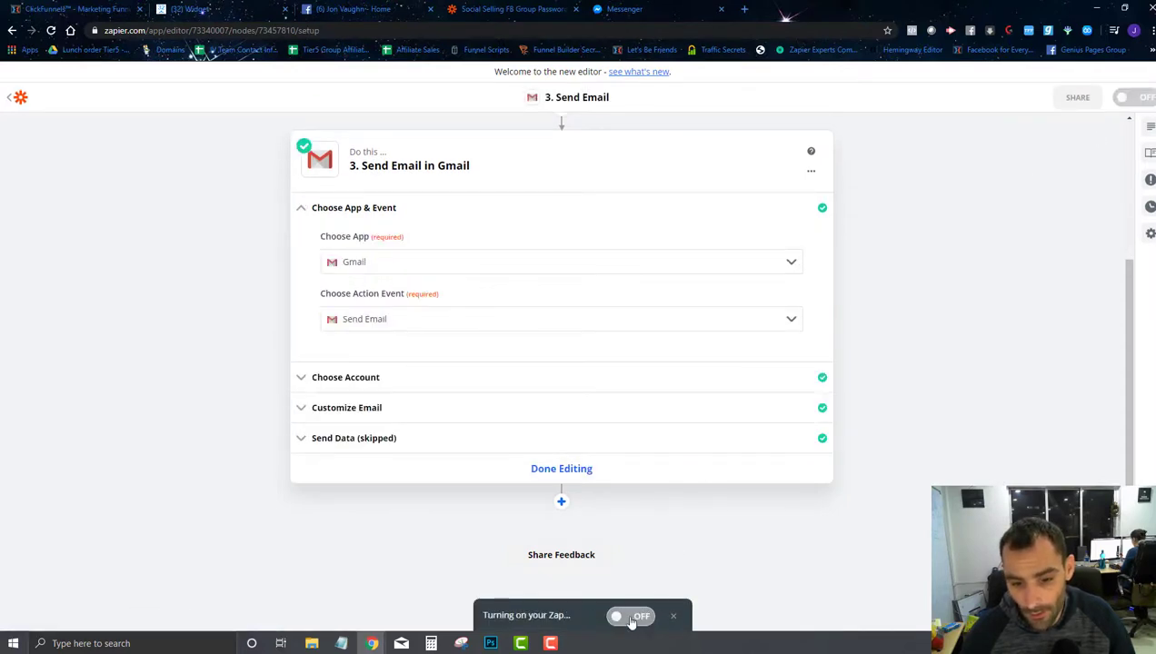
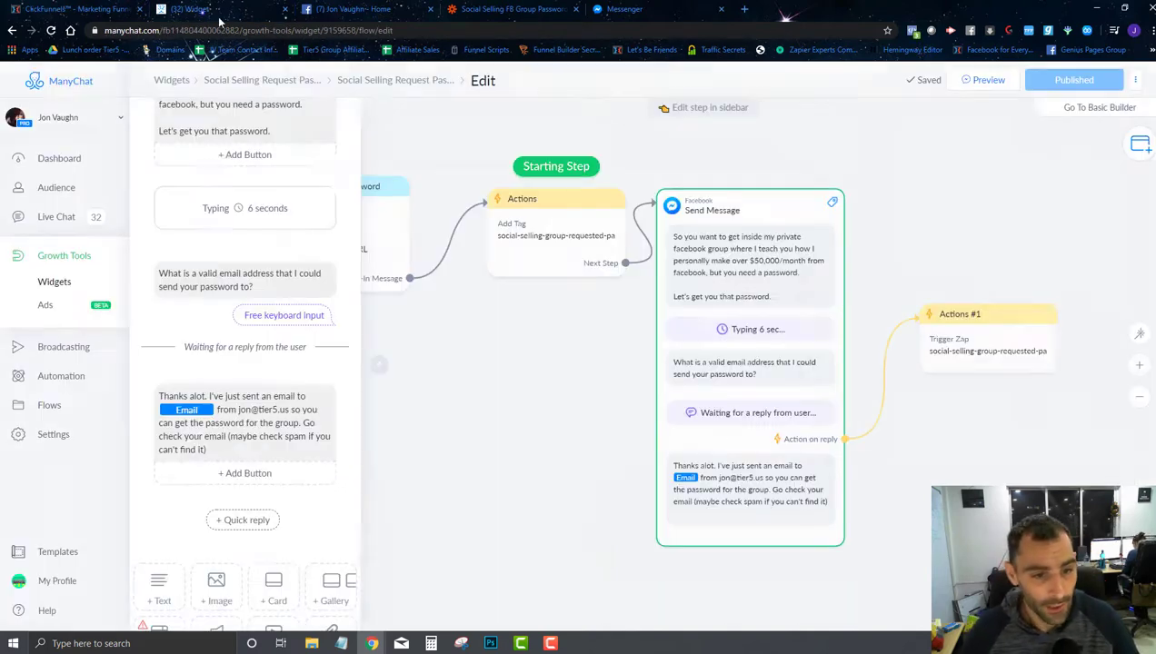
# Step: Return from Zapier to the ManyChat flow builder for the request-password widget
pyautogui.click(186, 9)
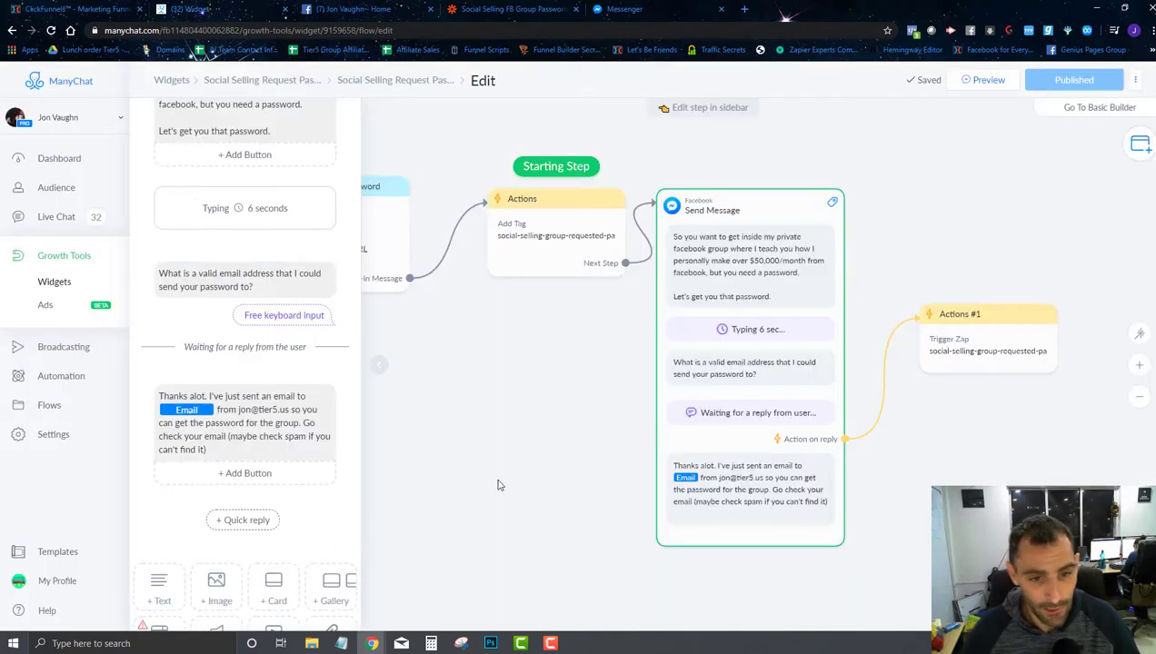
# Step: Create a 'Social Selling Group' folder and move the request-password flow into it
pyautogui.click(44, 406)
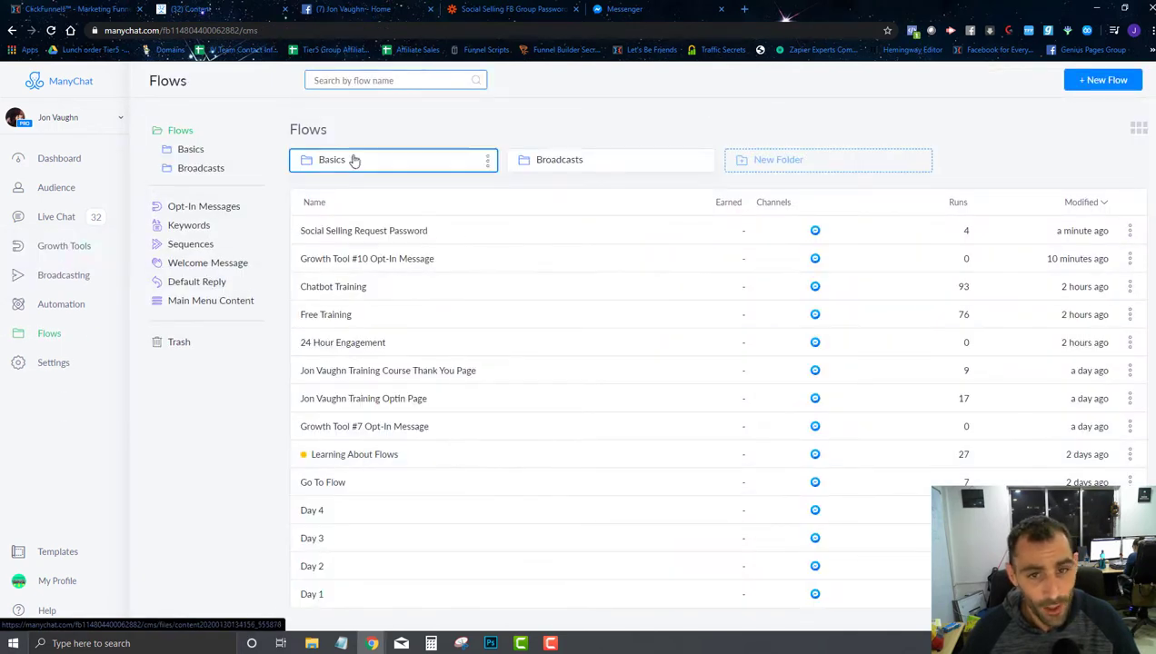
pyautogui.click(757, 163)
pyautogui.write('S')
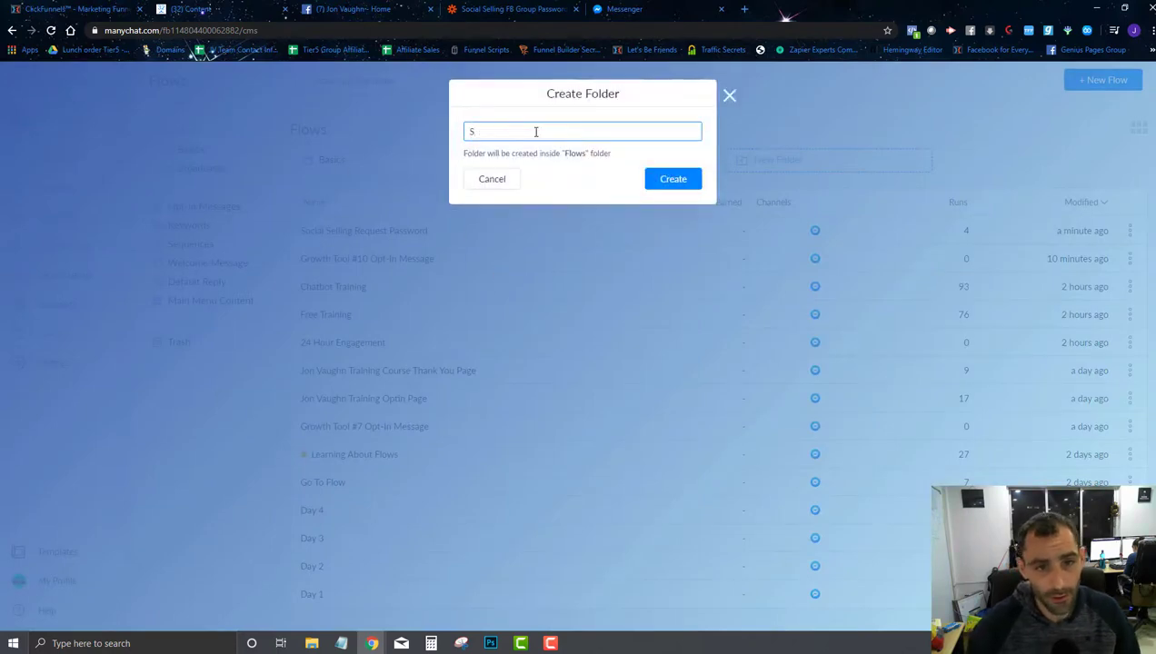
pyautogui.write('ocial Selling Group')
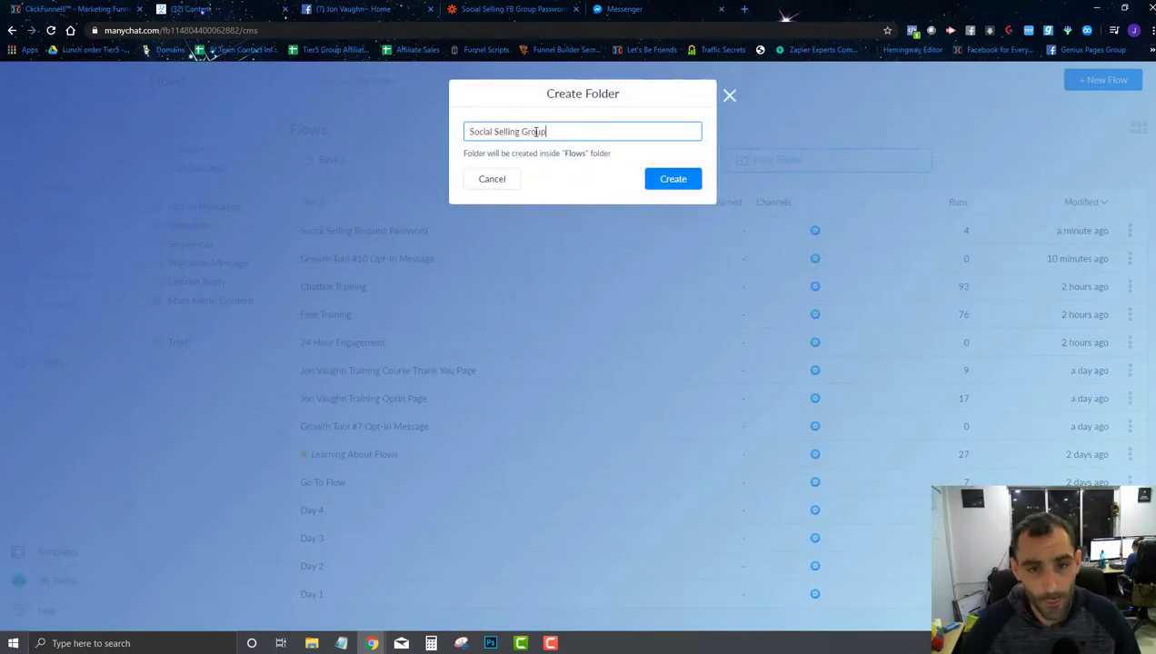
pyautogui.click(691, 180)
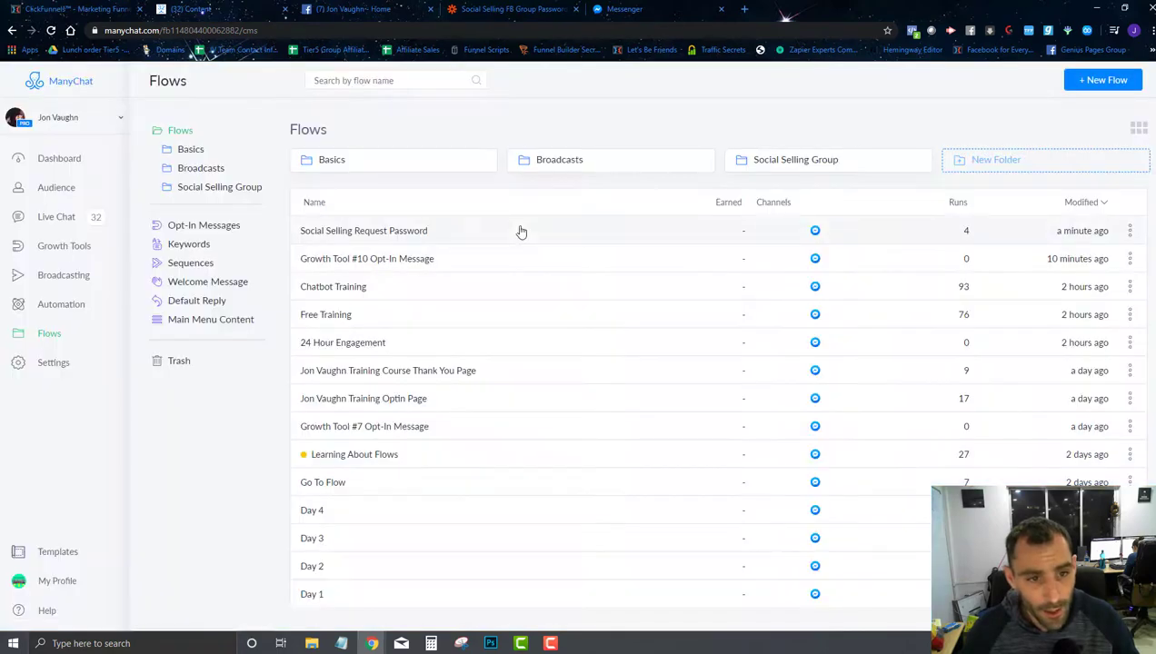
pyautogui.moveTo(450, 232); pyautogui.dragTo(796, 162)
# Step: Create a new flow named 'Social Selling Group Deliver Password' inside that folder
pyautogui.click(796, 162)
pyautogui.click(1099, 82)
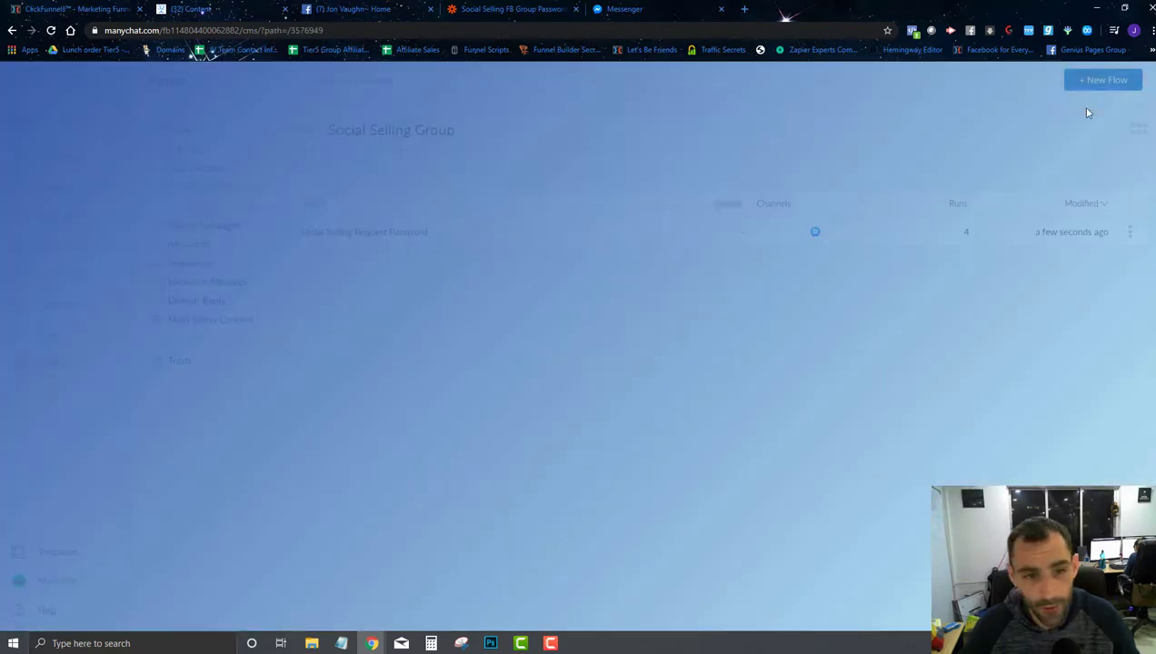
pyautogui.write('S')
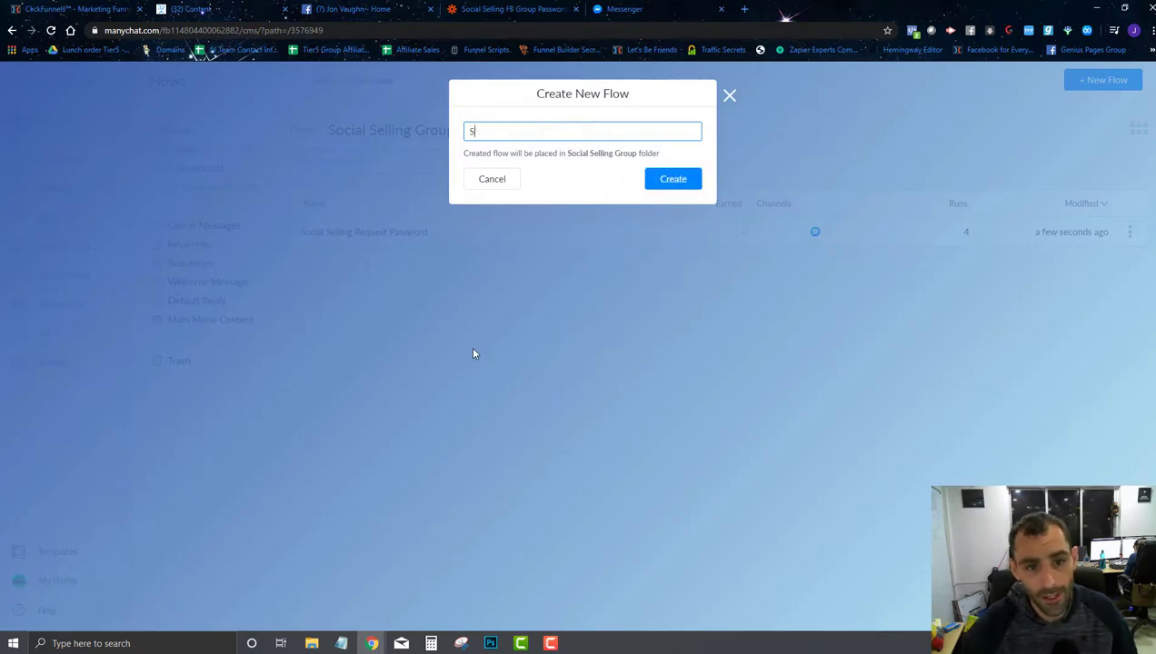
pyautogui.write('ocial Selling G')
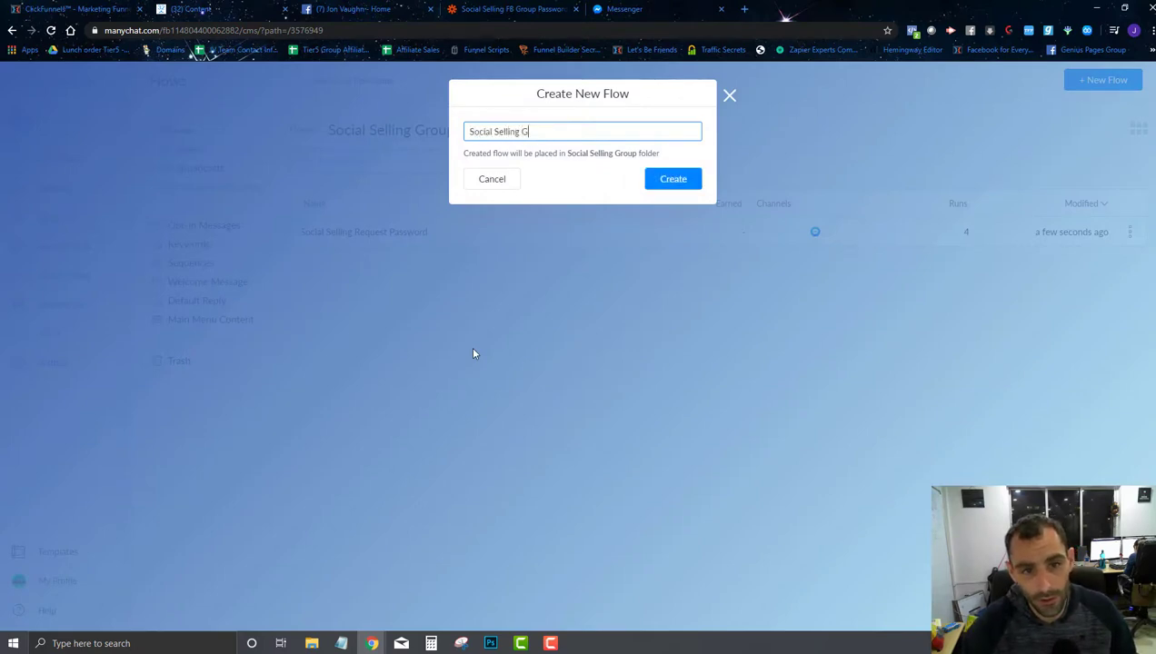
pyautogui.write('roup G')
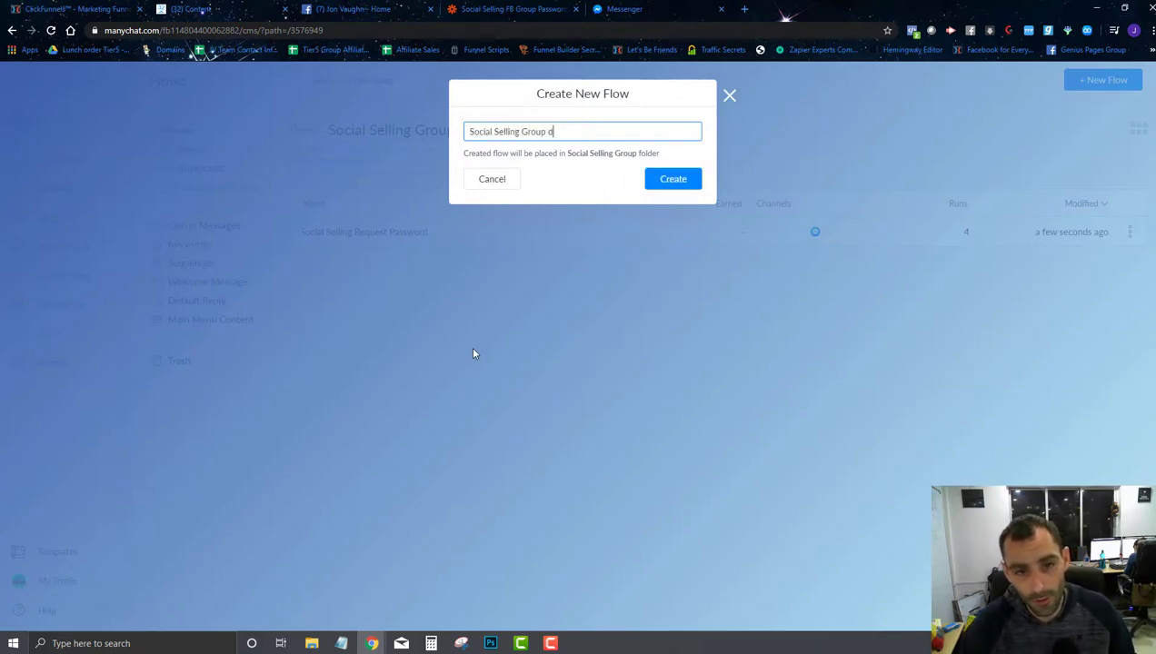
pyautogui.press('BackSpace')
pyautogui.press('BackSpace')
pyautogui.write('Deliver ')
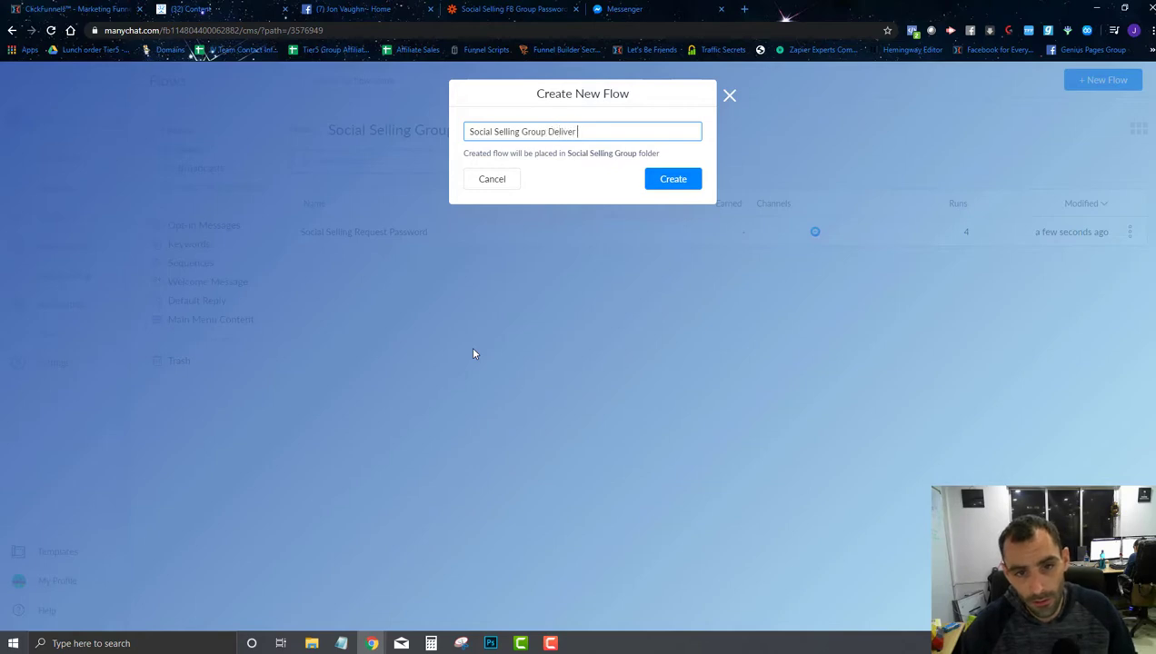
pyautogui.write('Password')
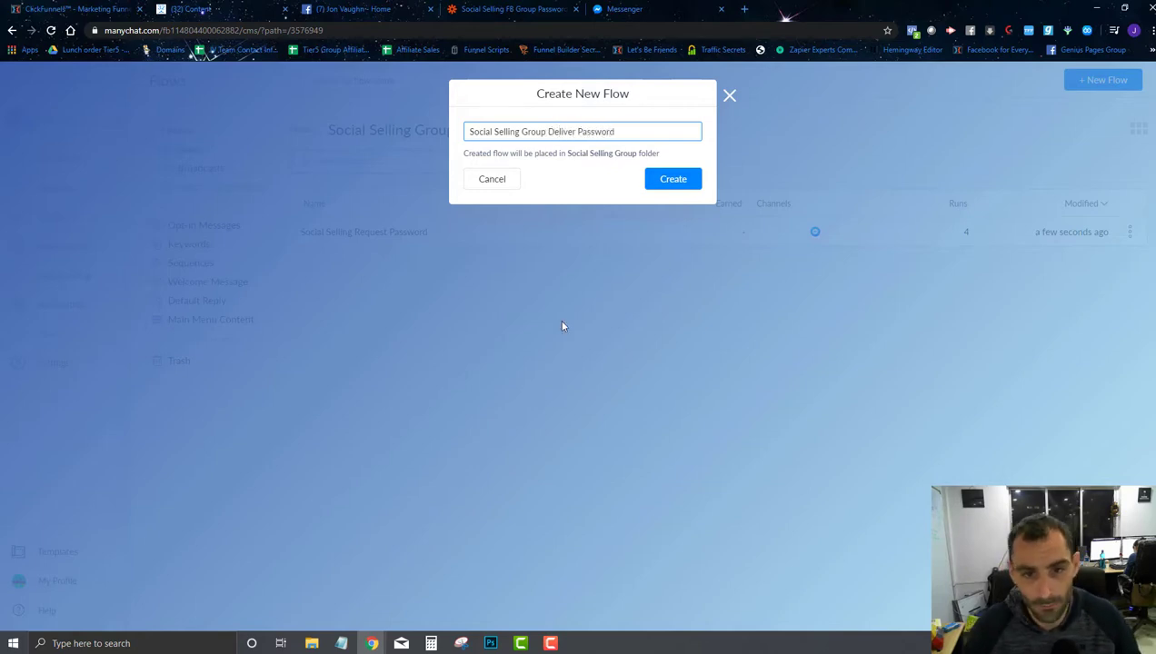
pyautogui.click(673, 179)
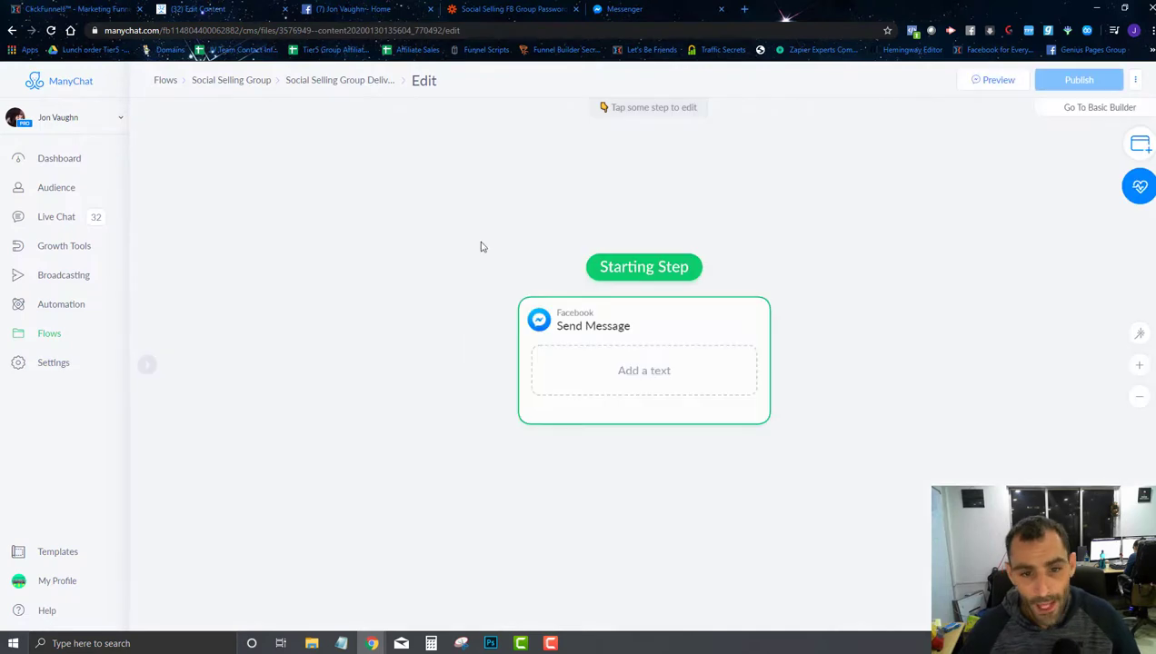
# Step: Add an Actions step that removes the social-selling-group-requested-password tag
pyautogui.click(1139, 144)
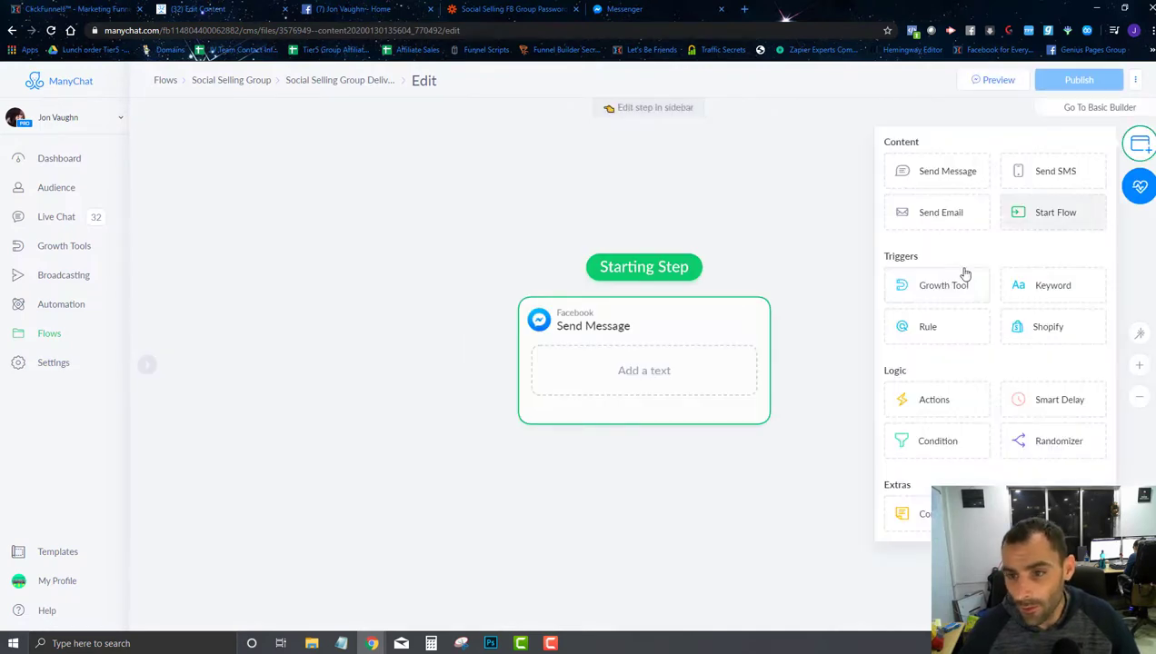
pyautogui.click(906, 409)
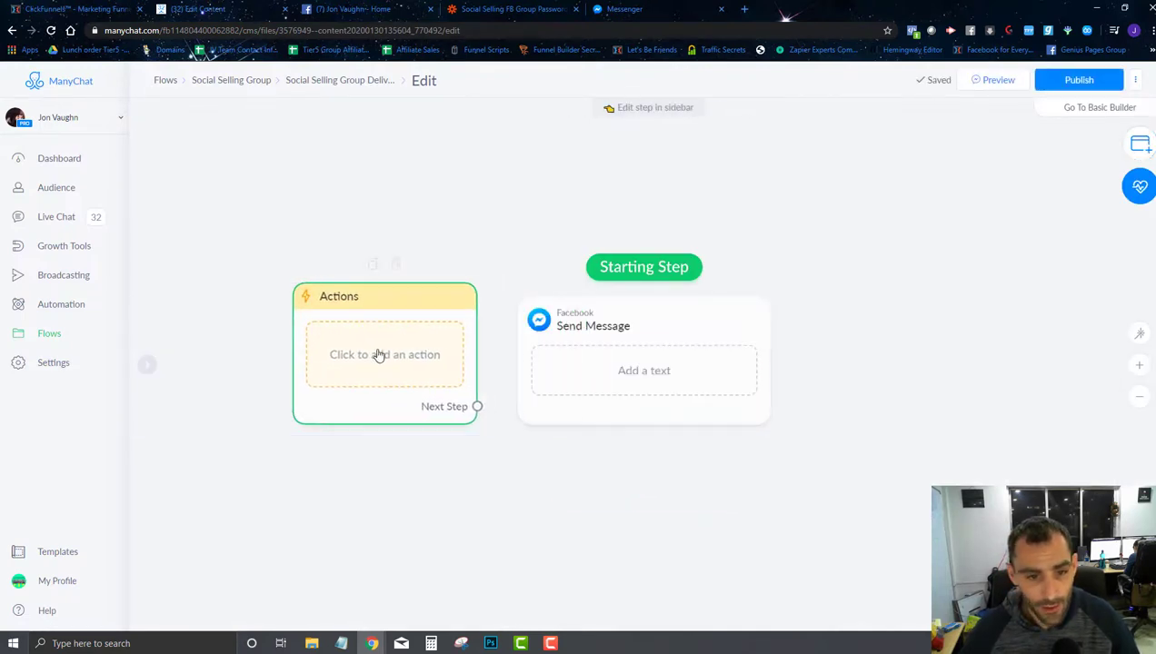
pyautogui.click(379, 355)
pyautogui.click(241, 173)
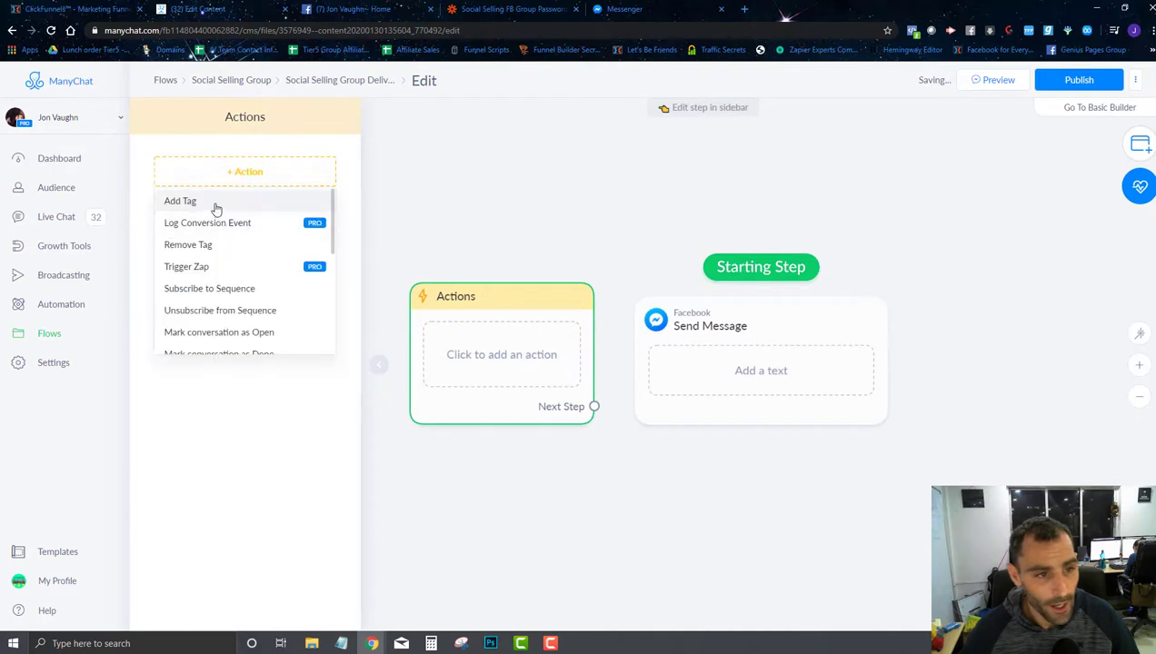
pyautogui.click(188, 245)
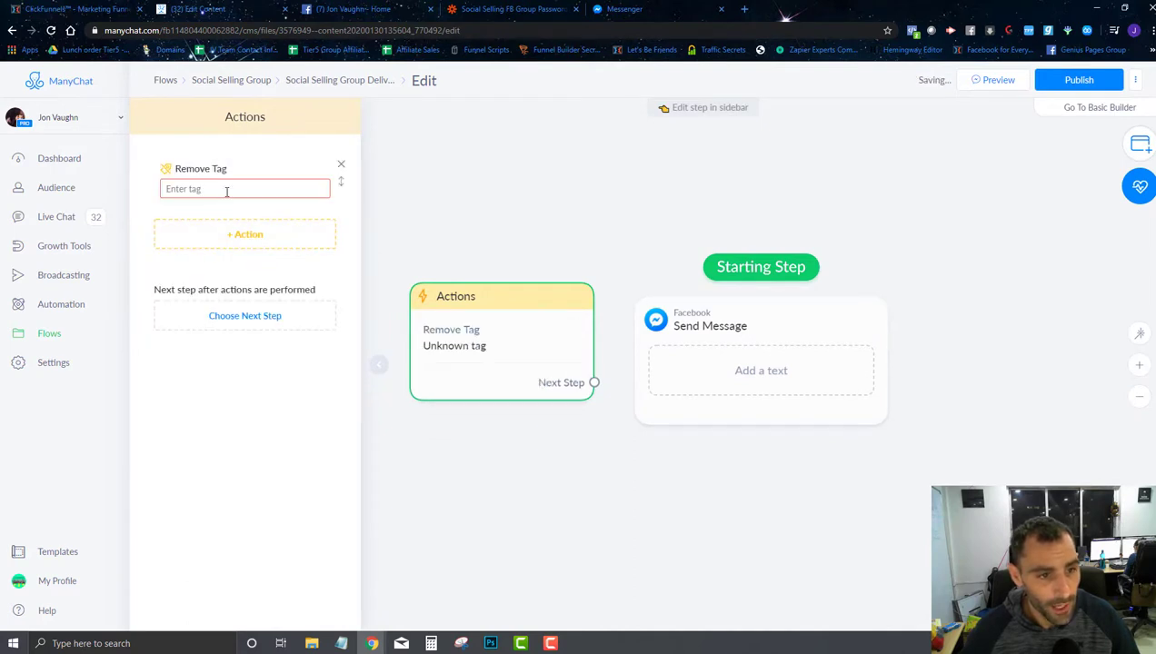
pyautogui.click(227, 191)
pyautogui.click(215, 218)
# Step: Add a new social-selling-group-delivered-password tag and make the Actions step the starting step
pyautogui.click(219, 238)
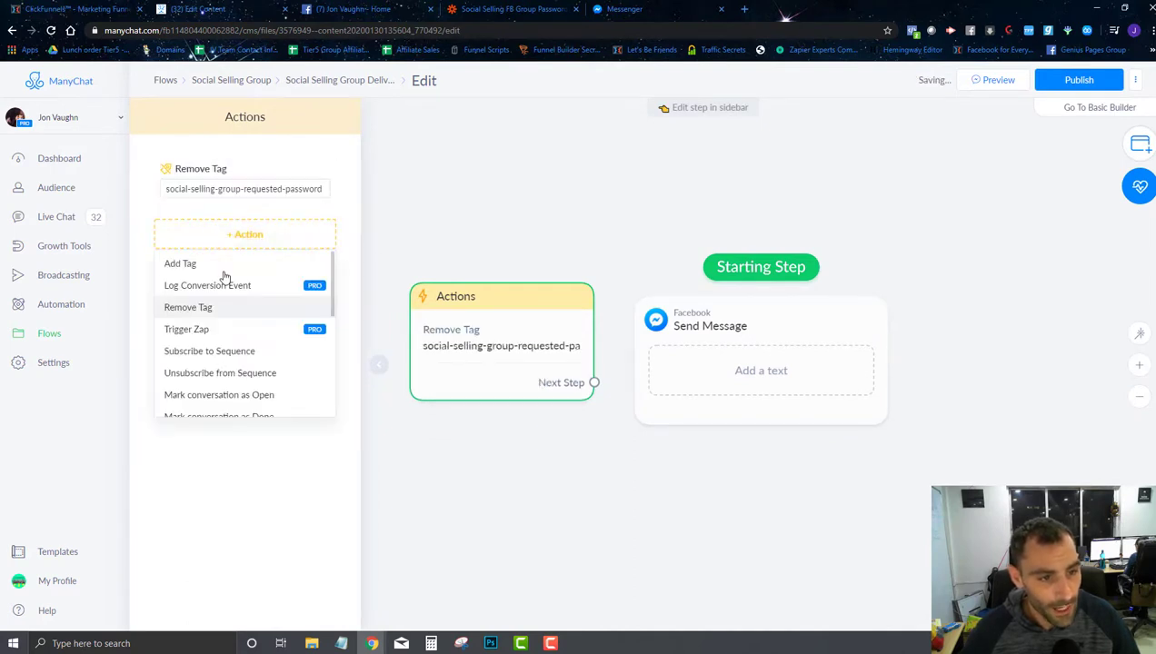
pyautogui.click(213, 263)
pyautogui.click(216, 251)
pyautogui.write('s')
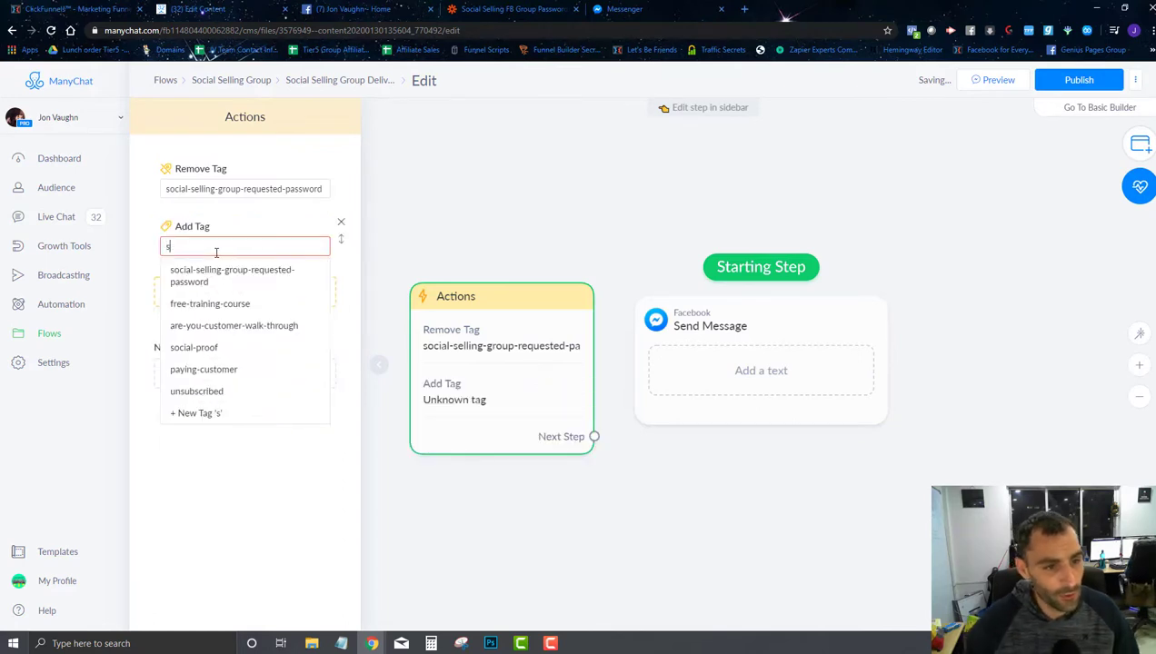
pyautogui.write('ocial-selling-')
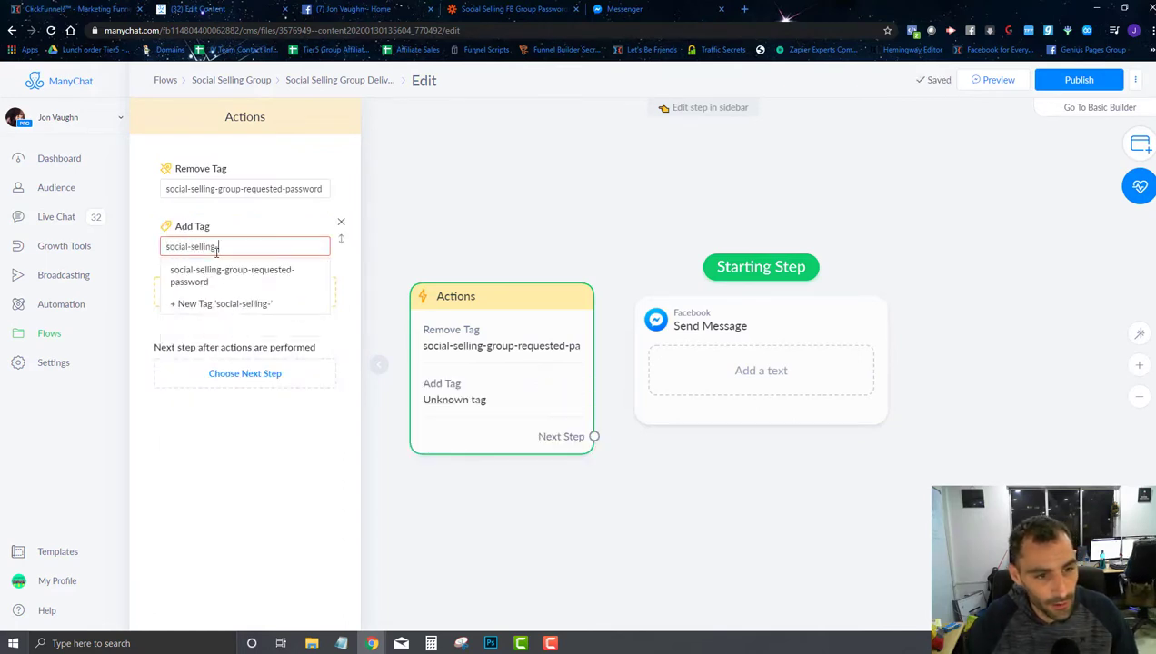
pyautogui.write('group-del')
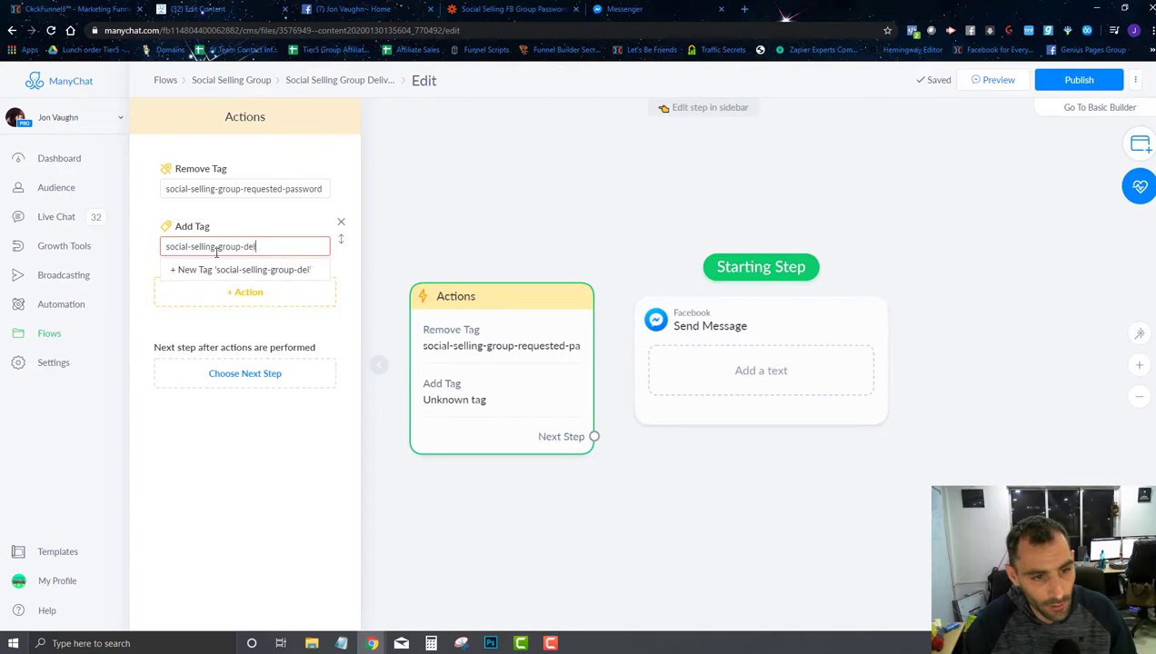
pyautogui.write('iv')
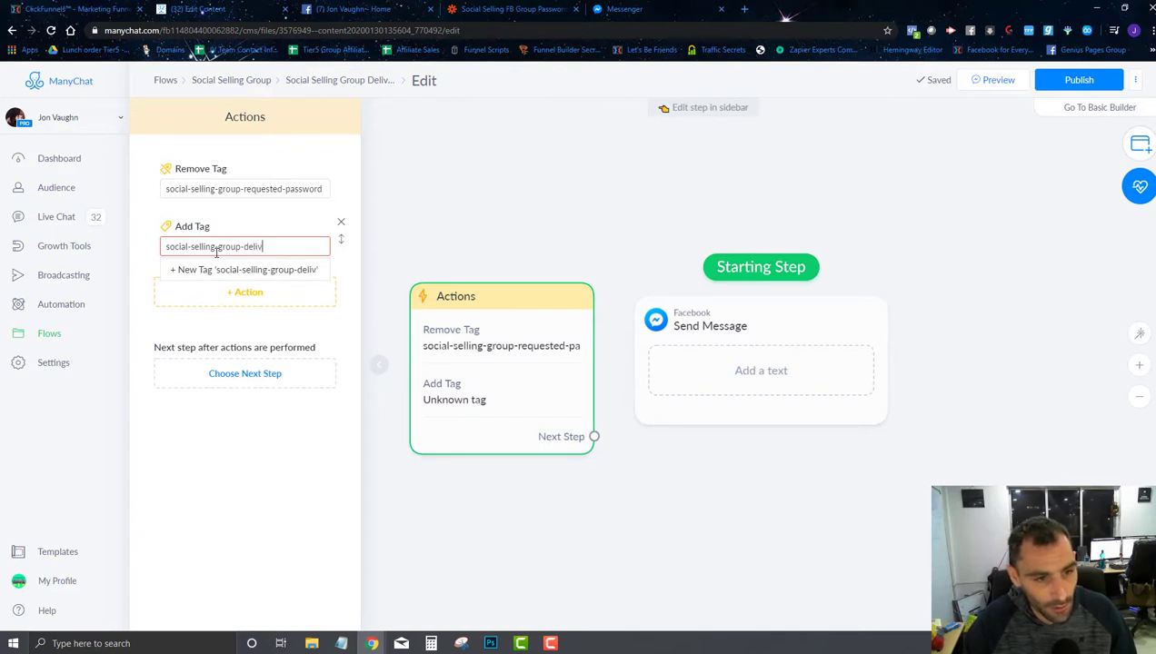
pyautogui.write('ered-pa')
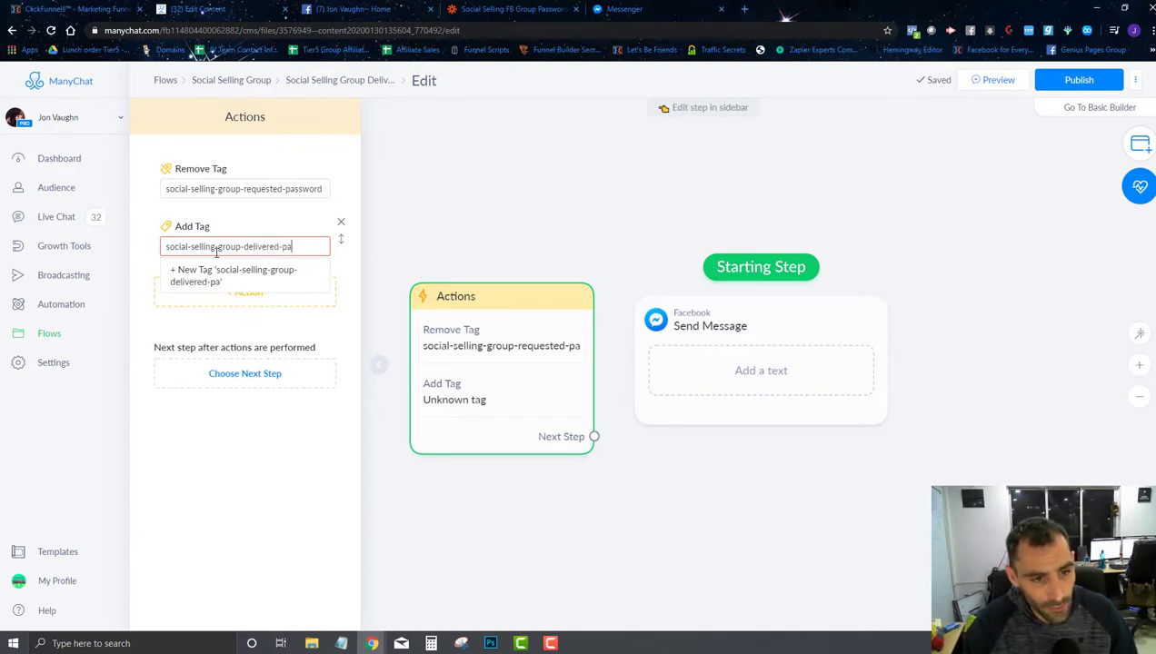
pyautogui.write('ssword')
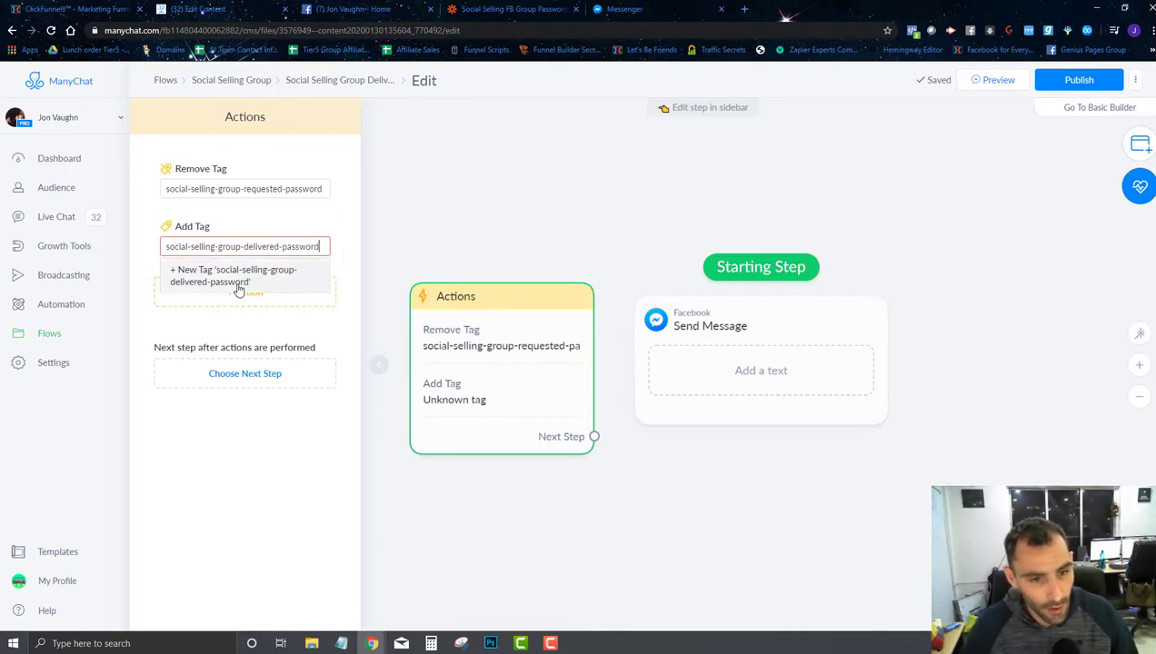
pyautogui.press('Return')
pyautogui.click(567, 235)
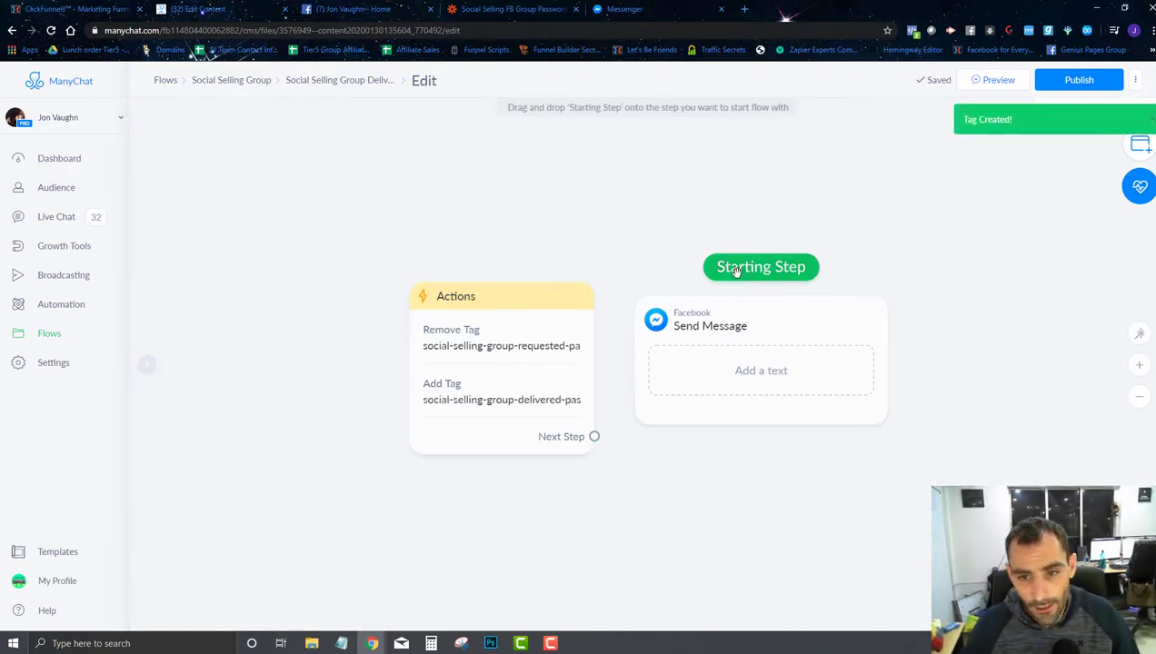
pyautogui.moveTo(735, 266); pyautogui.dragTo(498, 240)
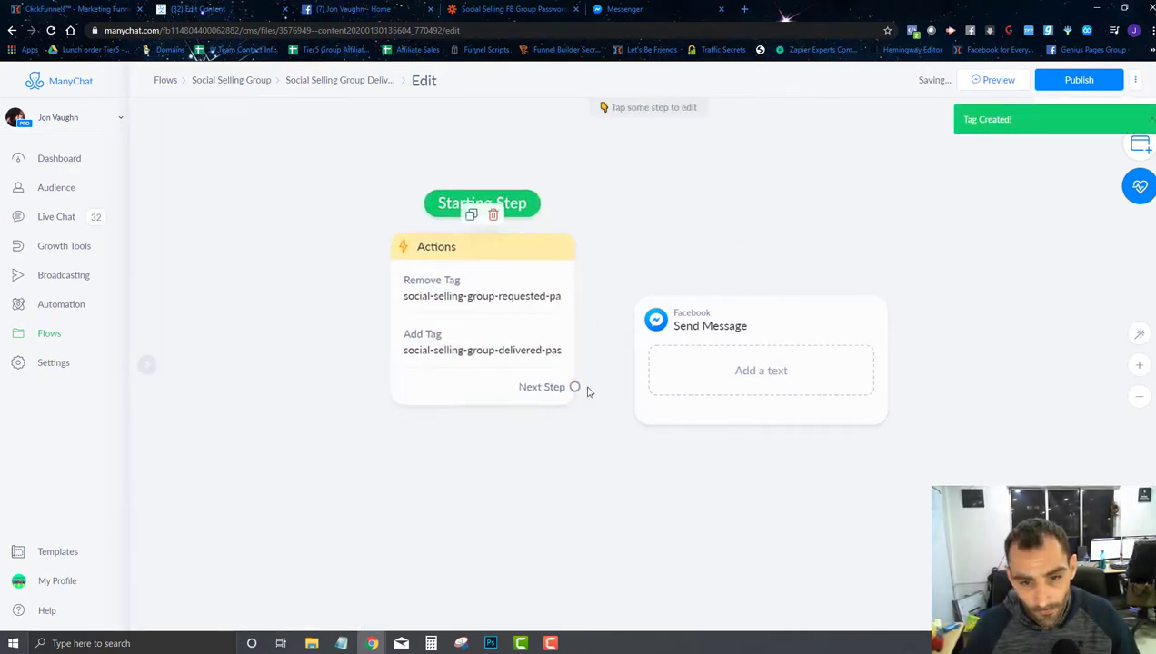
# Step: Connect a Send Message step thanking the user and giving the password with User Id
pyautogui.click(575, 387)
pyautogui.click(740, 335)
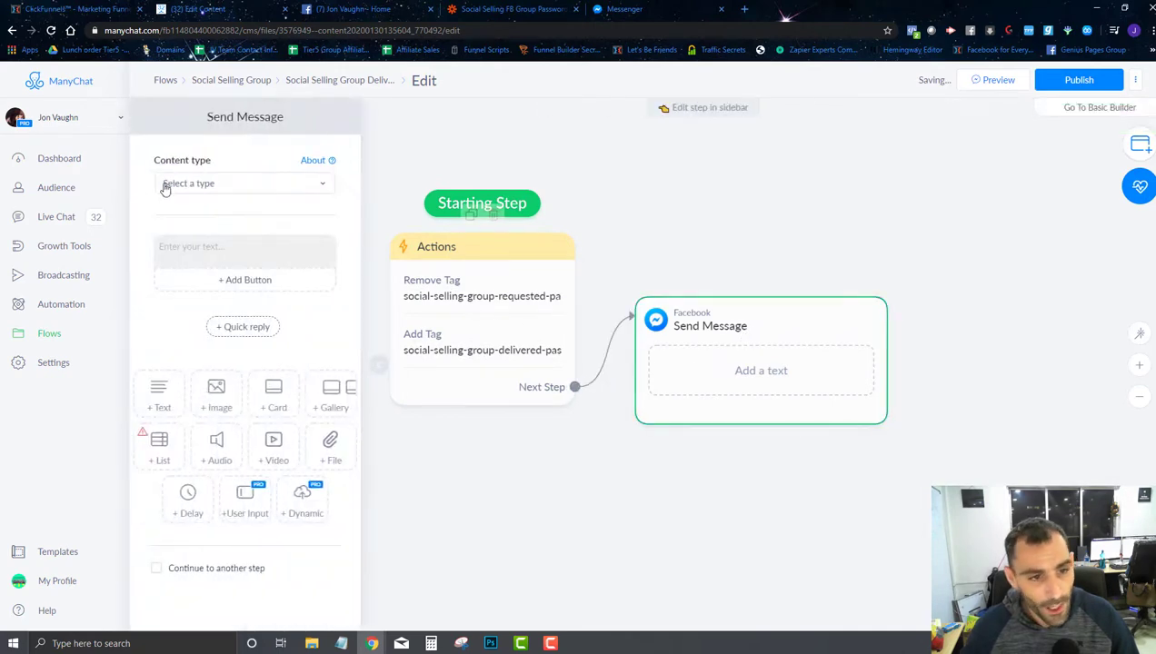
pyautogui.click(219, 183)
pyautogui.click(189, 284)
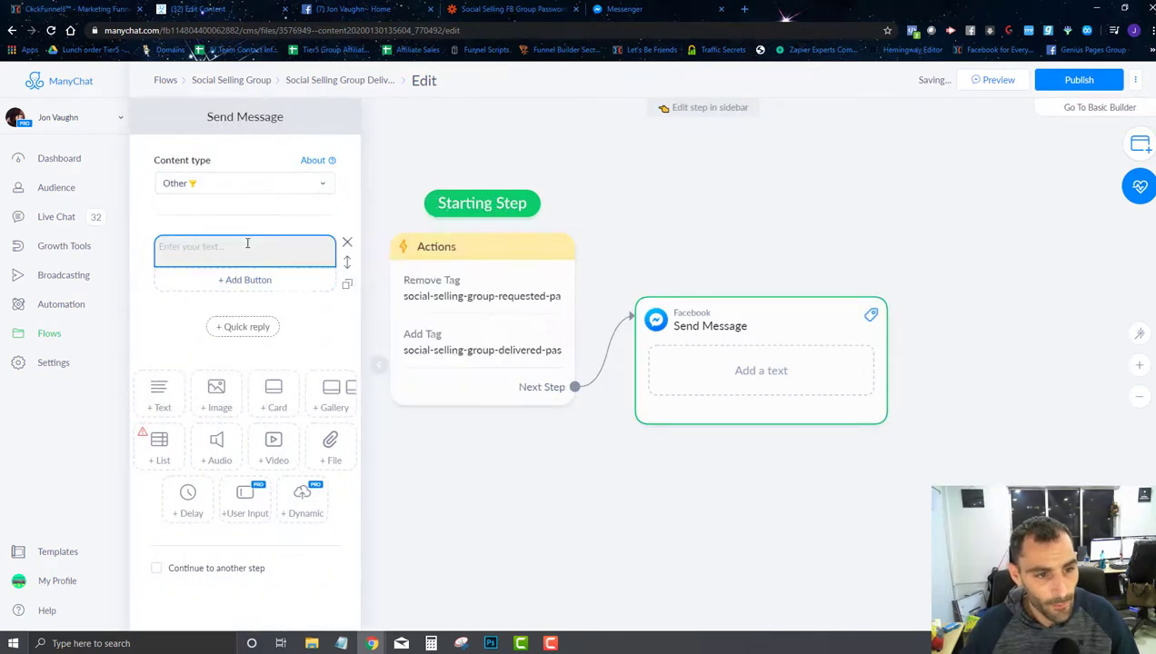
pyautogui.click(247, 241)
pyautogui.write('Thanks so ')
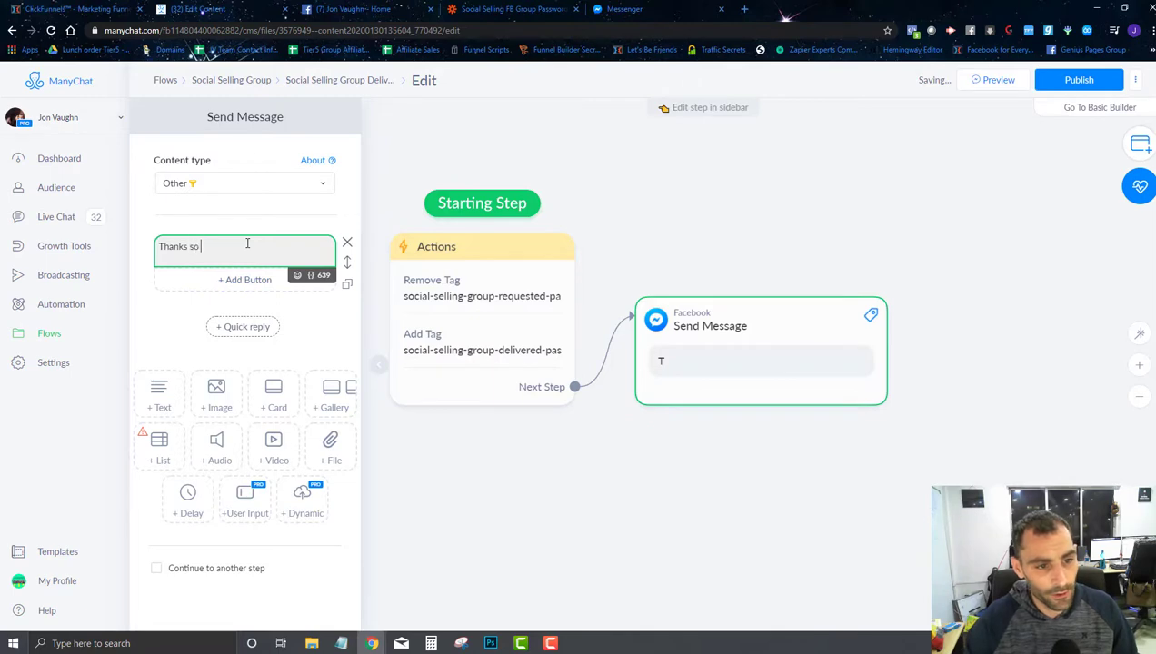
pyautogui.write('much for get')
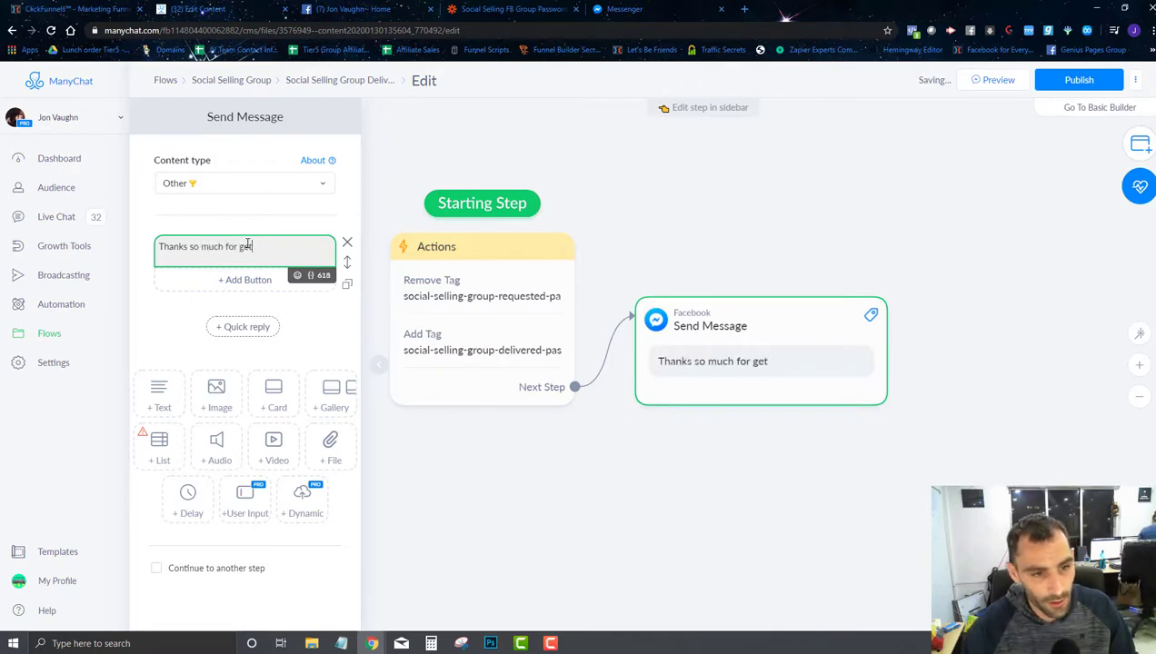
pyautogui.write('ting your passwo')
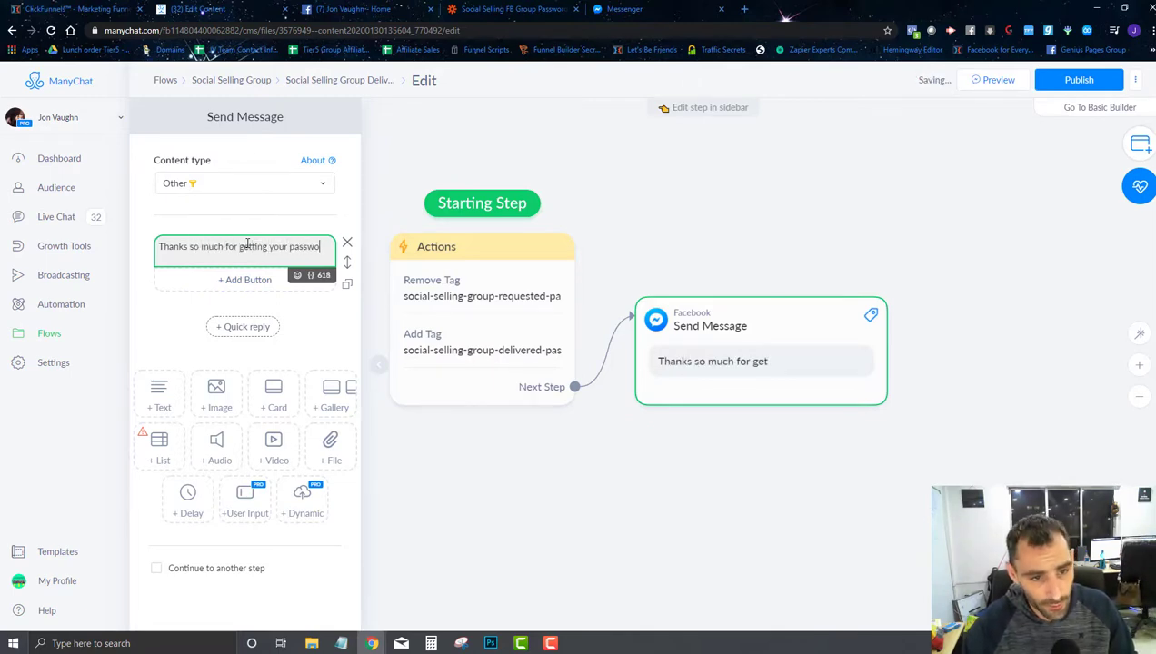
pyautogui.write('rd.')
pyautogui.press('Return')
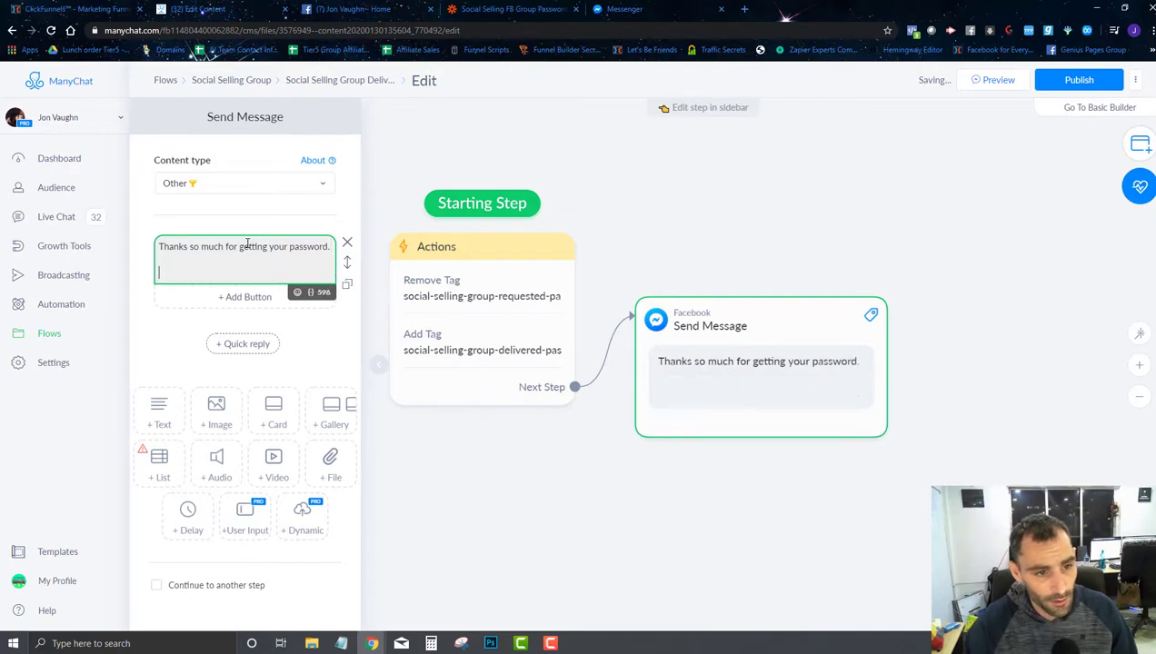
pyautogui.write('Here is the pas')
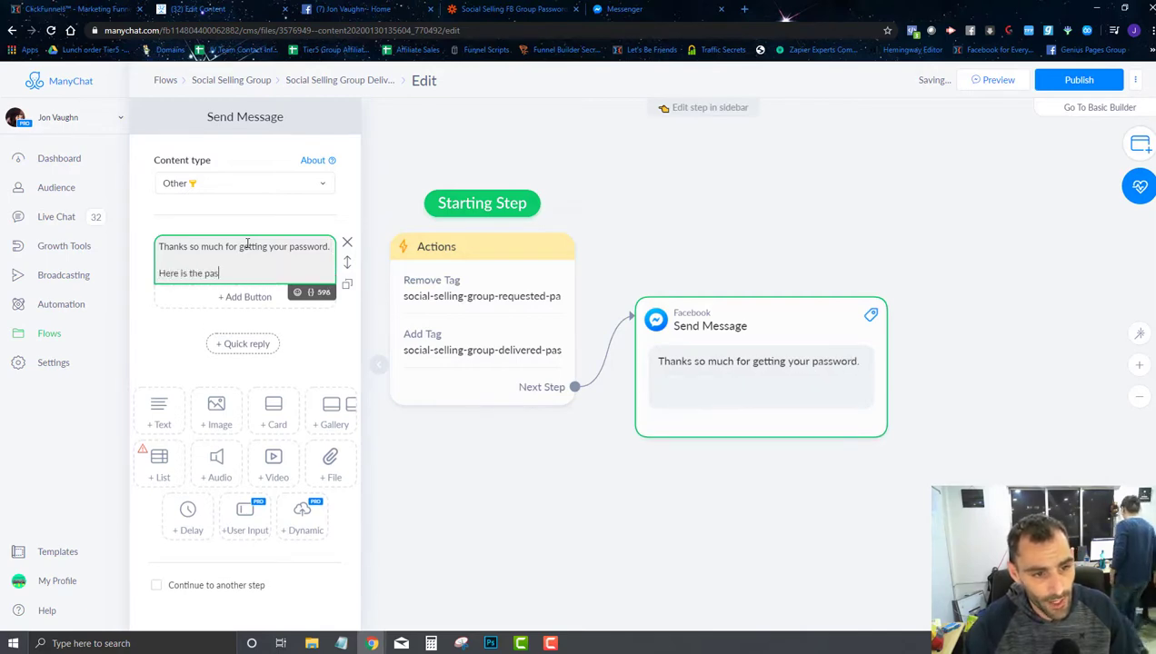
pyautogui.write('sword to join the')
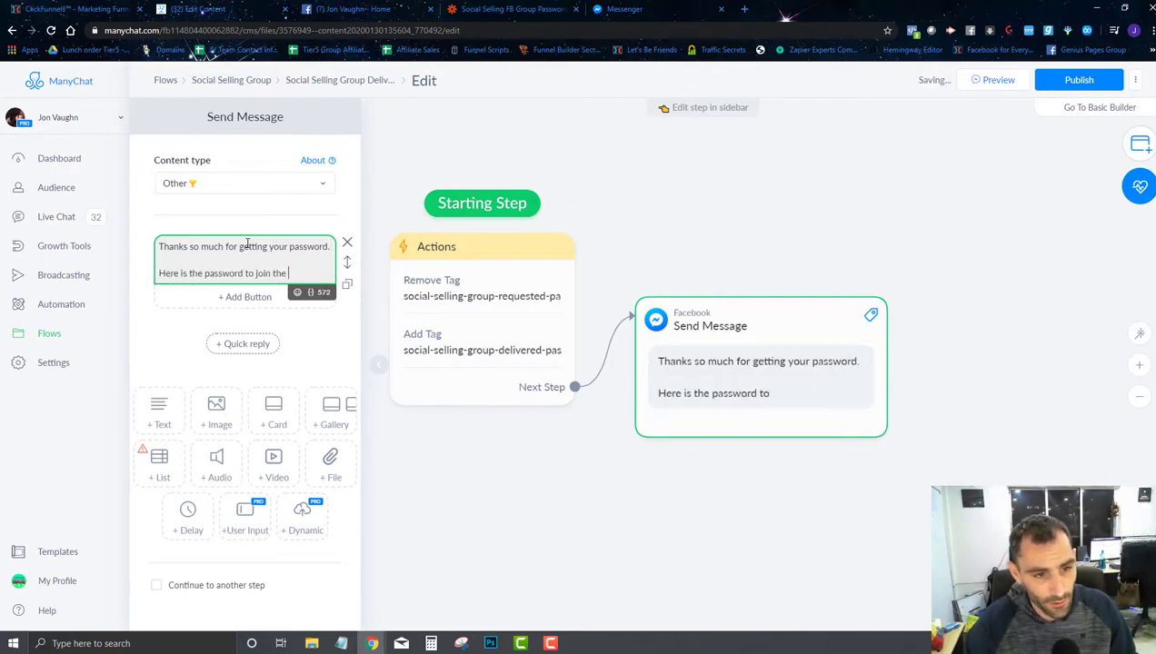
pyautogui.write(' group:')
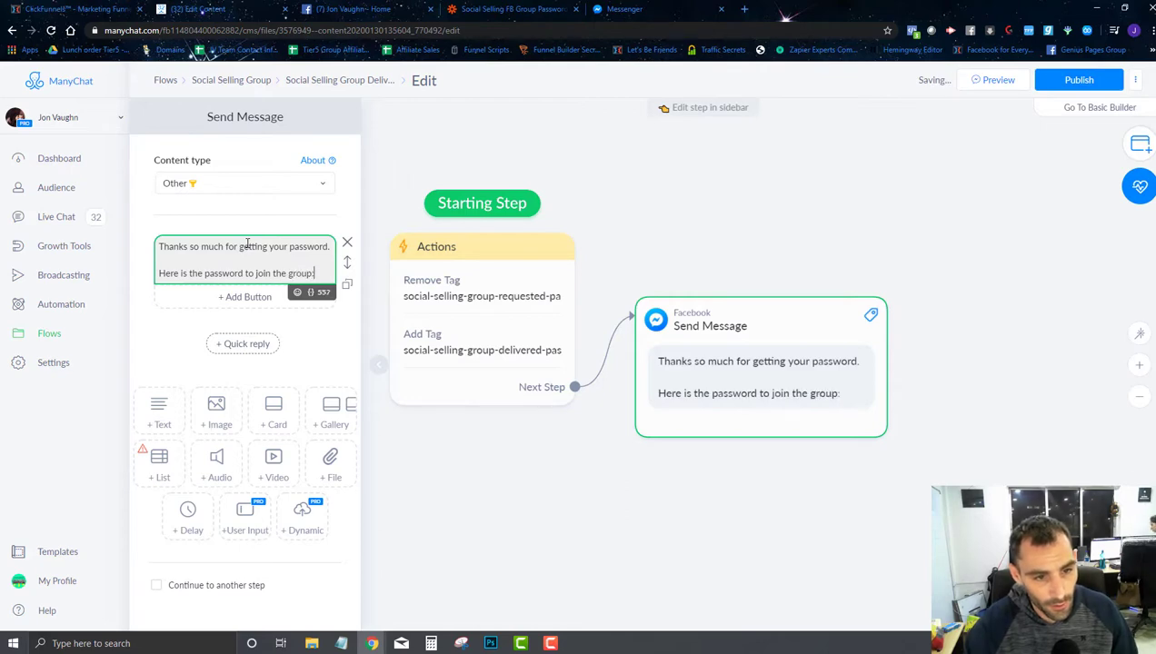
pyautogui.write(' {{id')
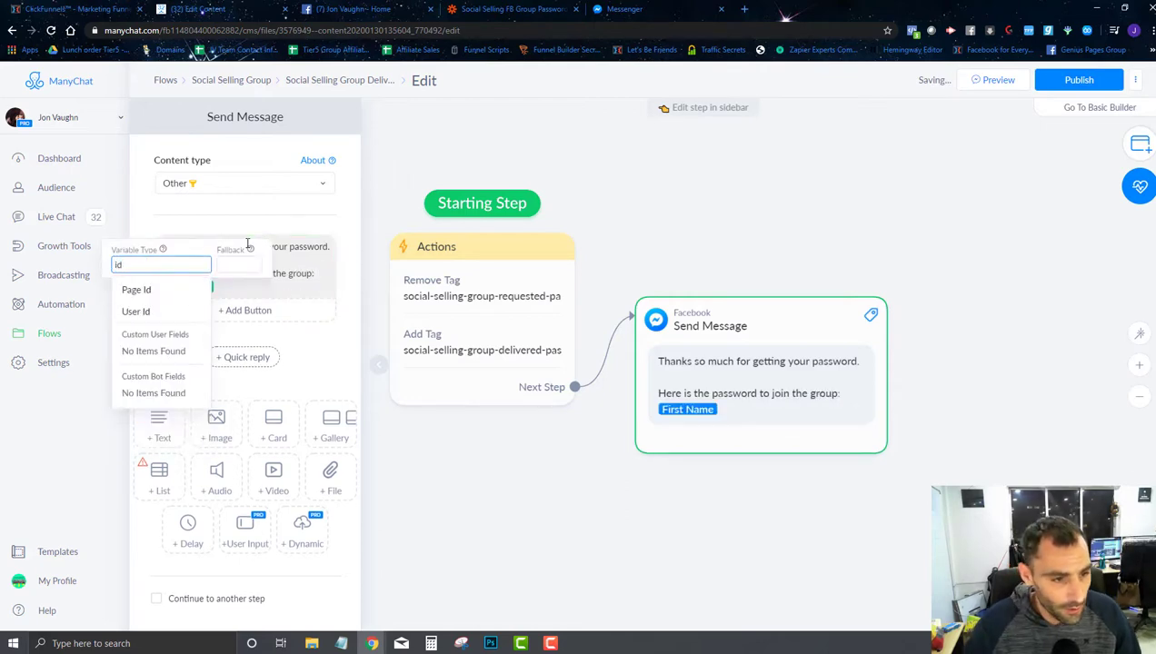
pyautogui.click(178, 309)
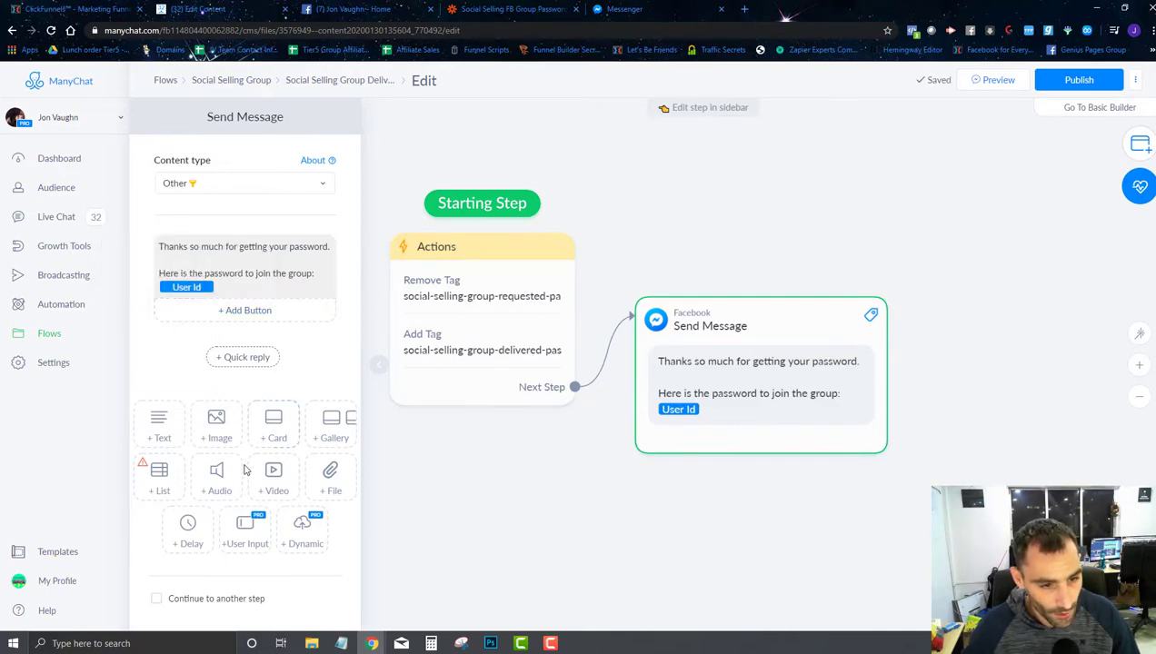
# Step: Add a 3-second typing delay and a join-group reminder repeating the password line with 'again'
pyautogui.click(188, 535)
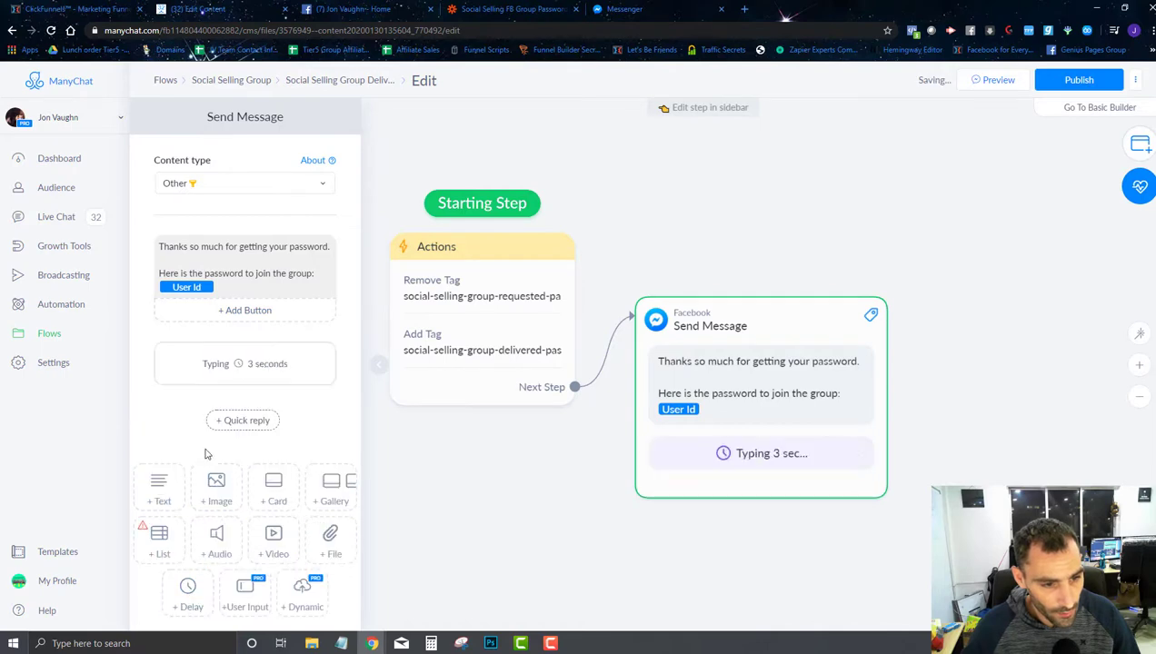
pyautogui.click(154, 495)
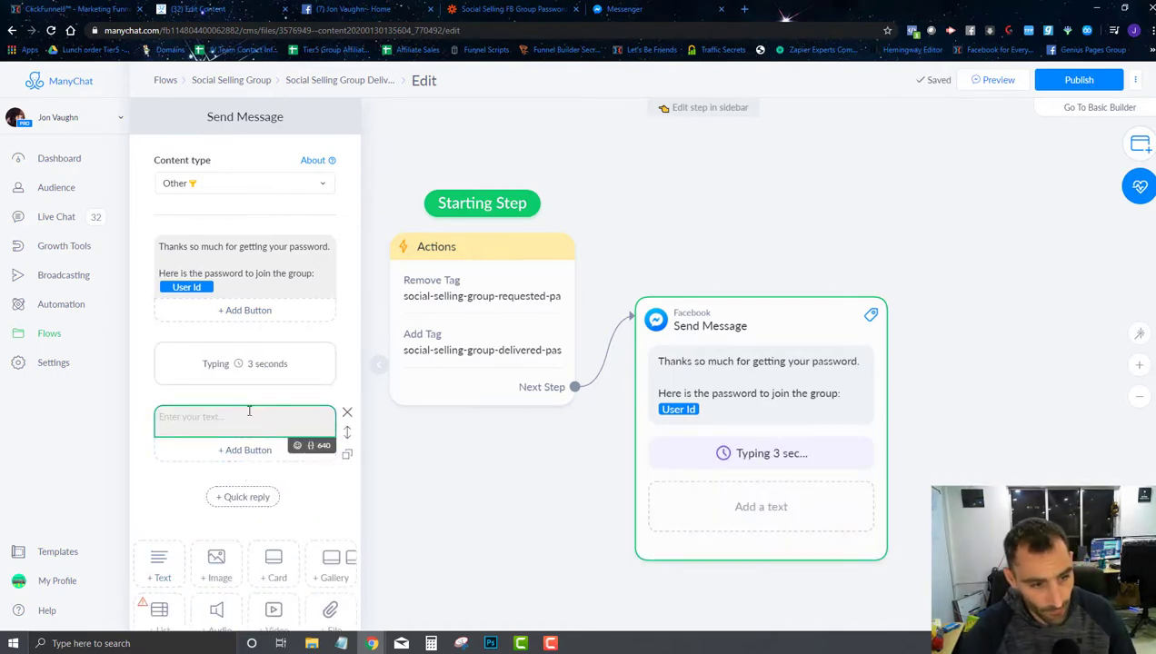
pyautogui.write('Go ahead and request to join the ')
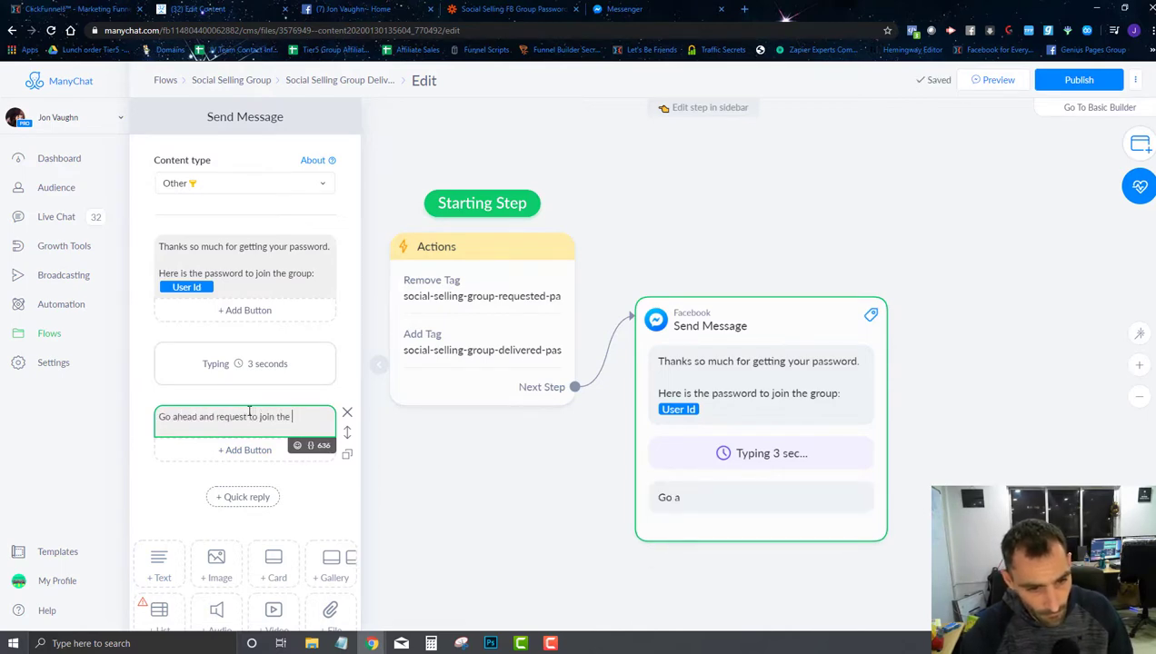
pyautogui.write('group and give your pa')
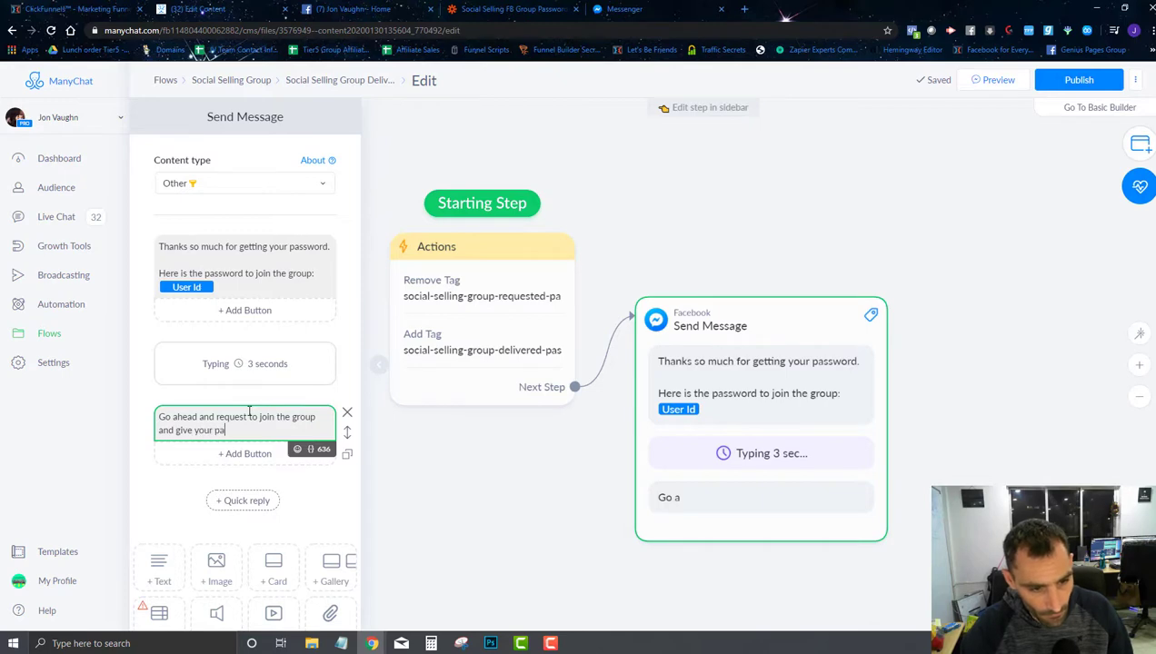
pyautogui.write('ssword to get a')
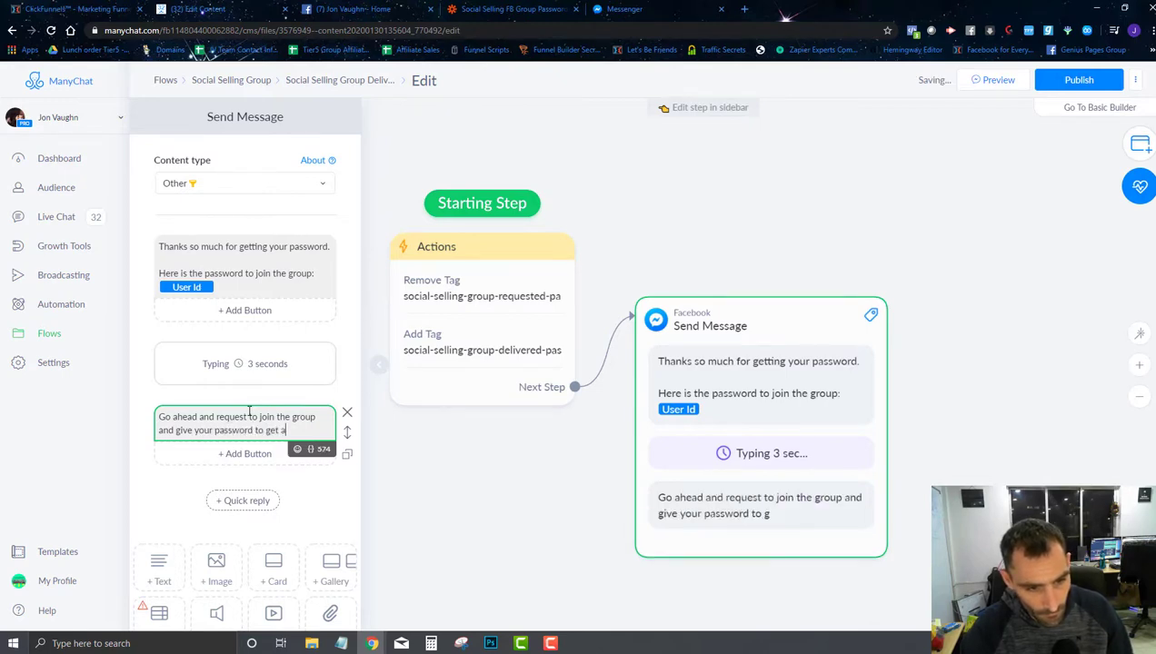
pyautogui.write('ccepted into t')
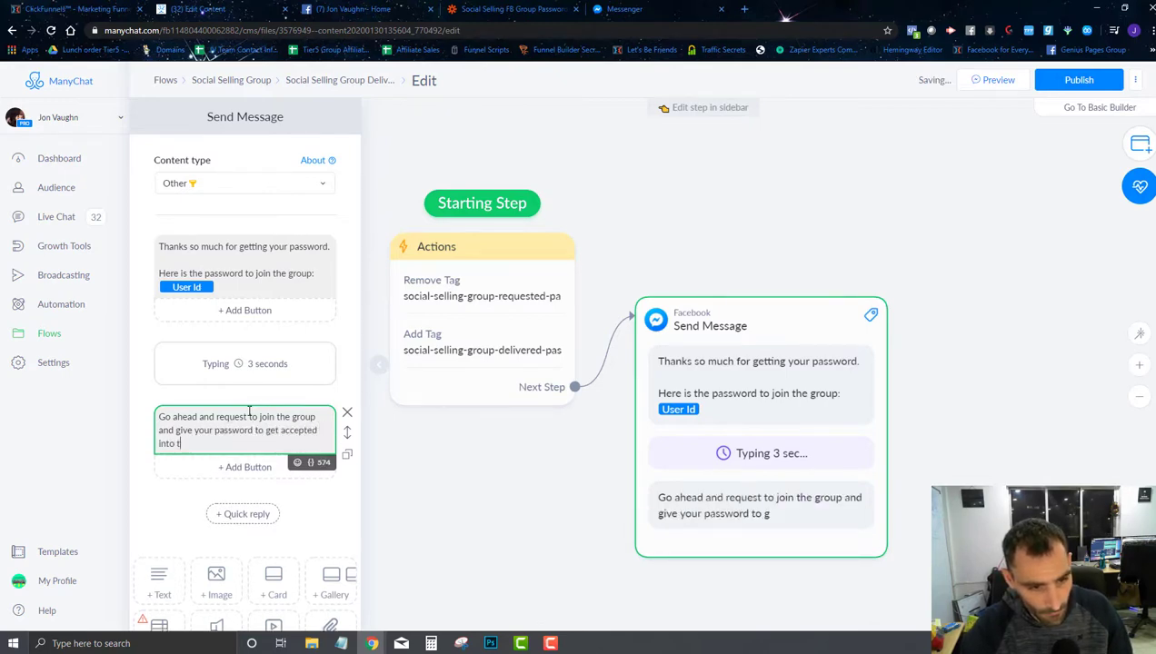
pyautogui.write('he group.')
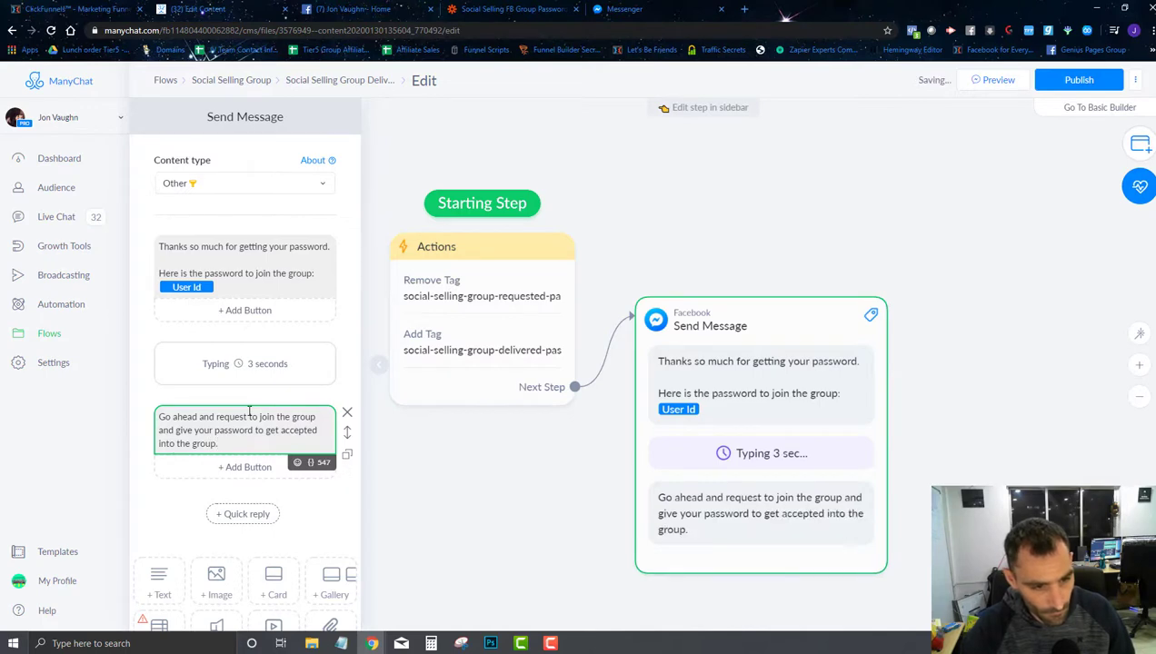
pyautogui.press('Return')
pyautogui.press('Return')
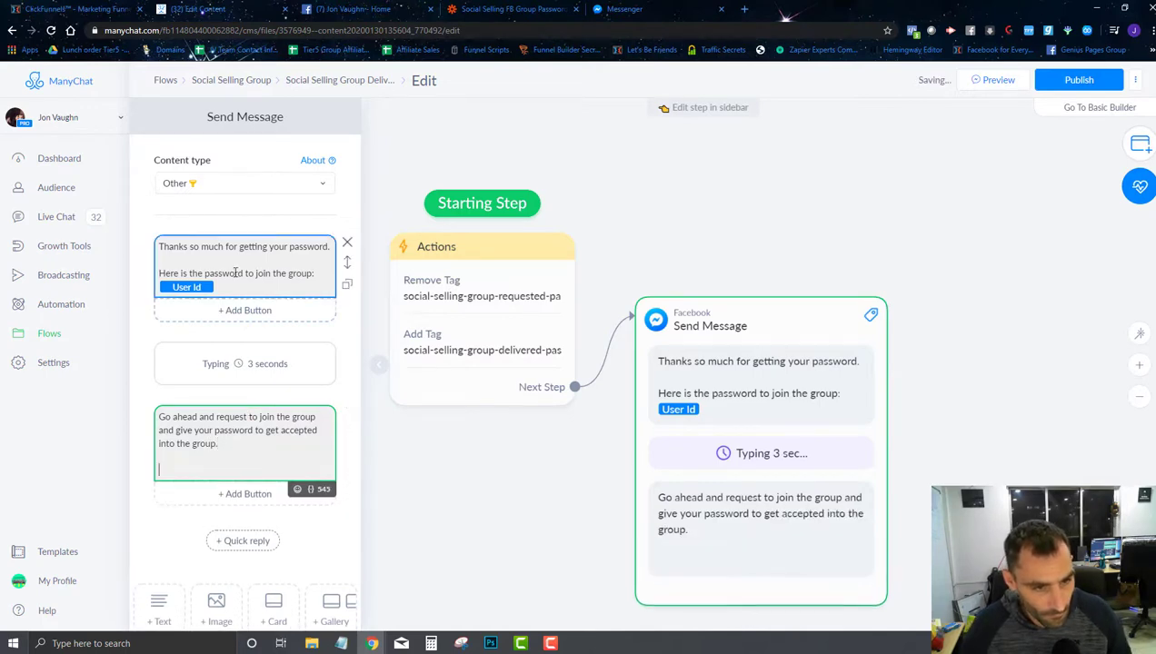
pyautogui.moveTo(231, 283); pyautogui.dragTo(156, 280)
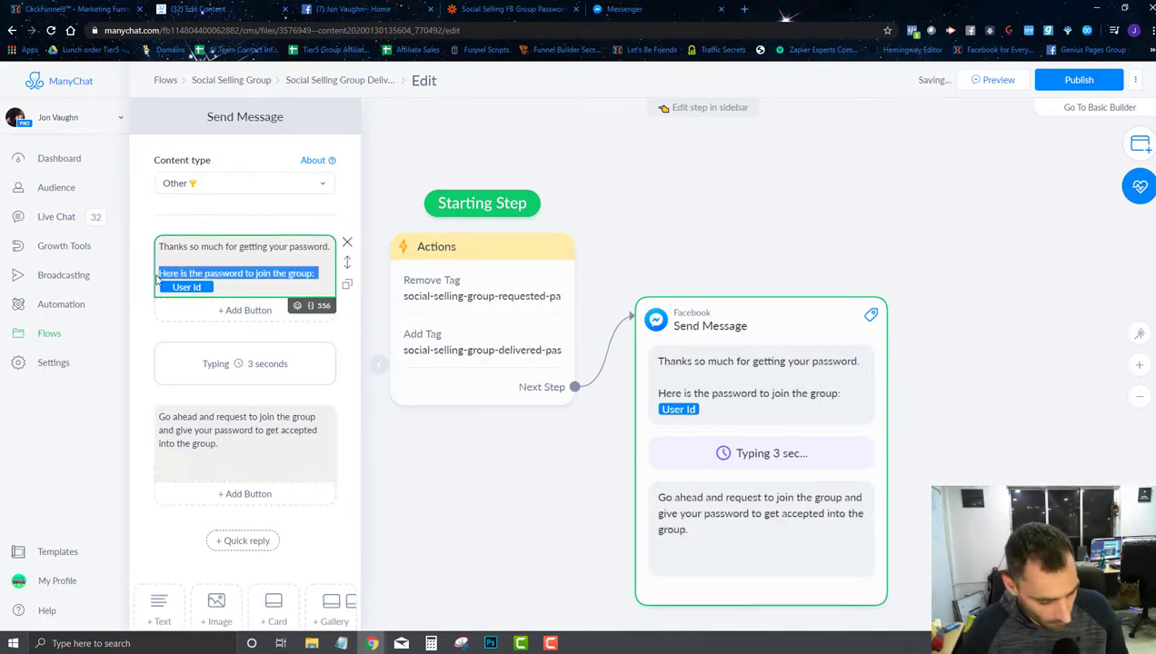
pyautogui.hotkey('ctrl', 'c')
pyautogui.click(238, 435)
pyautogui.hotkey('ctrl', 'v')
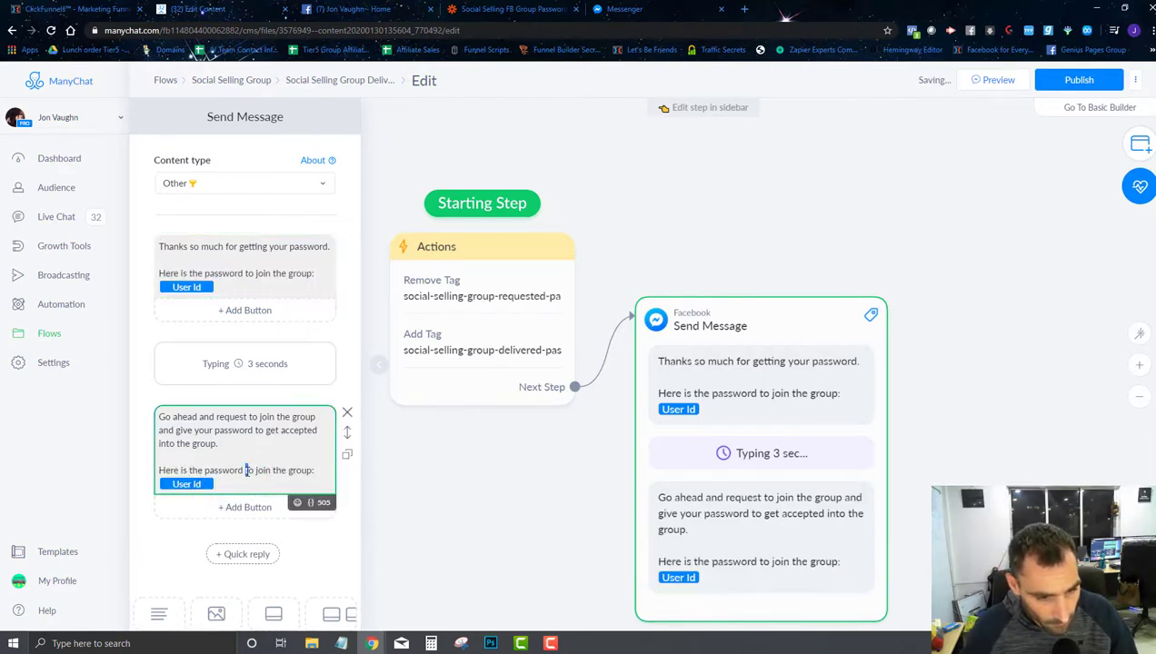
pyautogui.click(245, 470)
pyautogui.write('again')
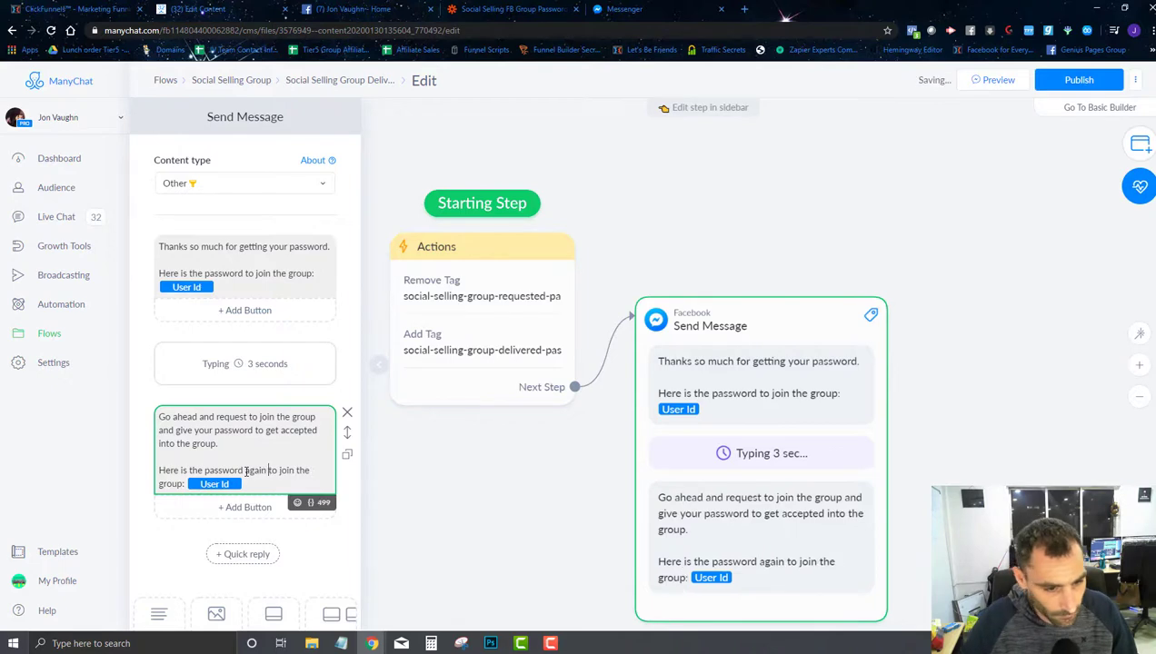
# Step: Add a 'Join Group' button to the follow-up text that opens a website
pyautogui.click(218, 507)
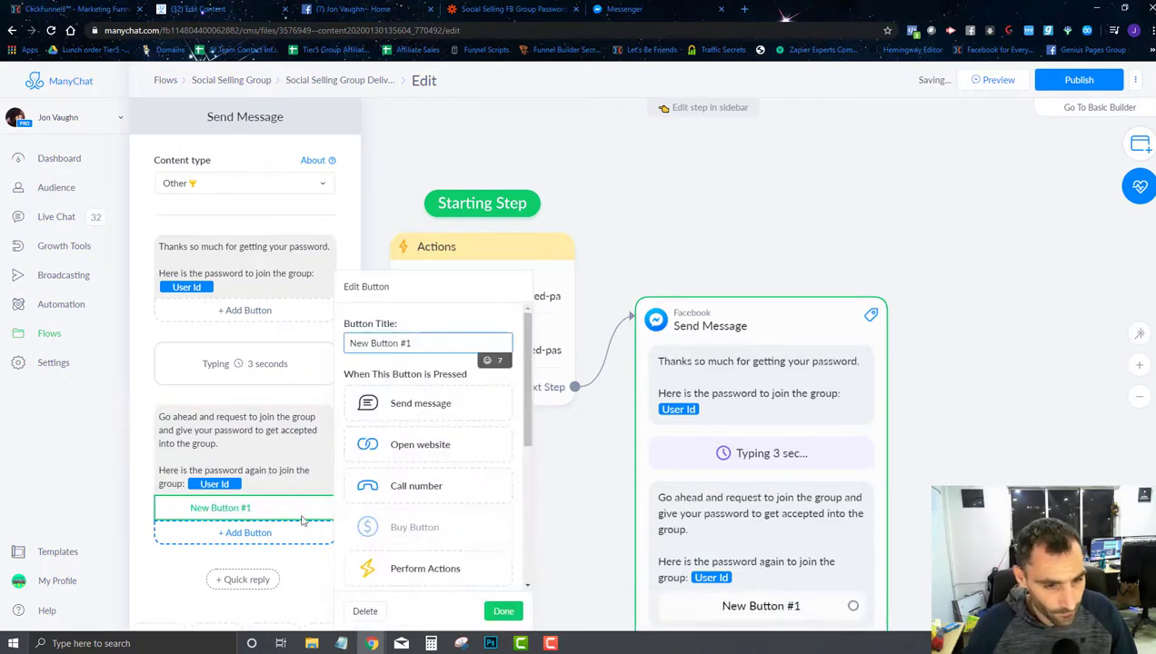
pyautogui.tripleClick(393, 345)
pyautogui.write('Goin')
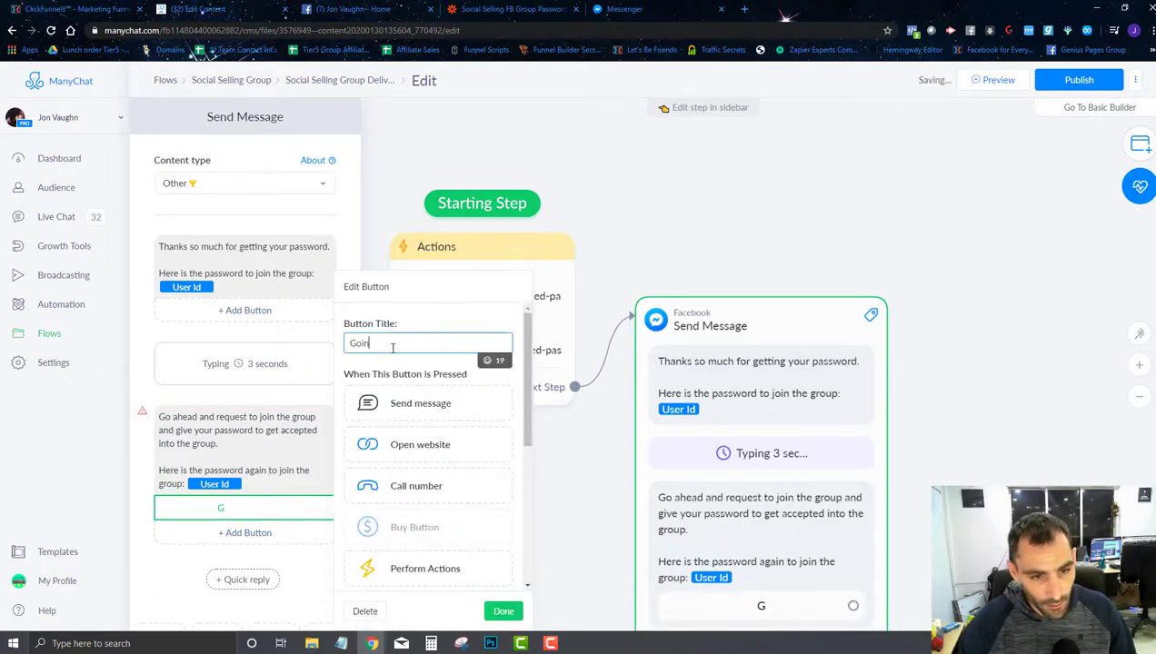
pyautogui.press('BackSpace')
pyautogui.press('BackSpace')
pyautogui.press('BackSpace')
pyautogui.press('BackSpace')
pyautogui.write('Join Gro')
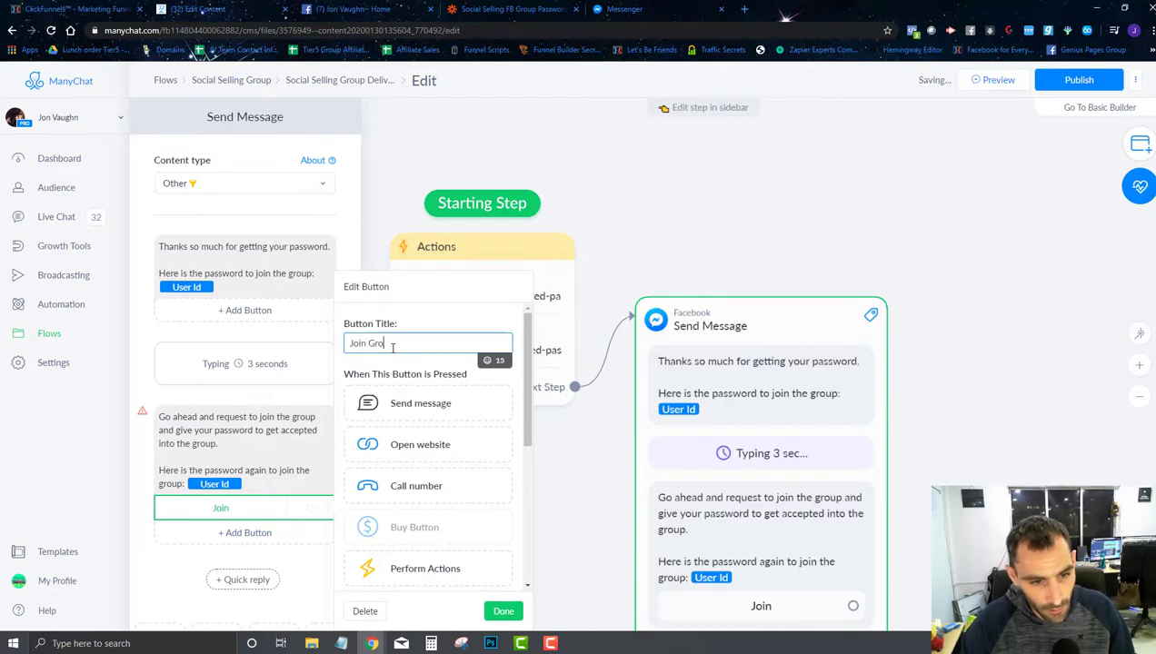
pyautogui.write('up')
pyautogui.click(405, 445)
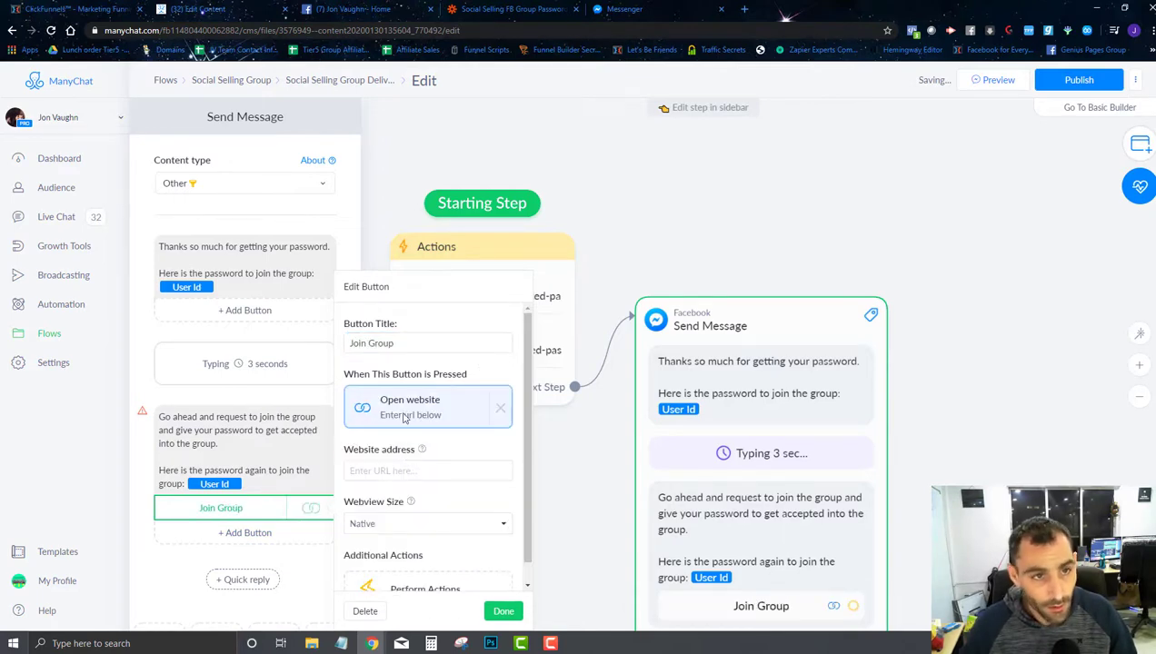
# Step: Copy the Social Selling Facebook group URL and paste it as the button link
pyautogui.hotkey('ctrl', 'Tab')
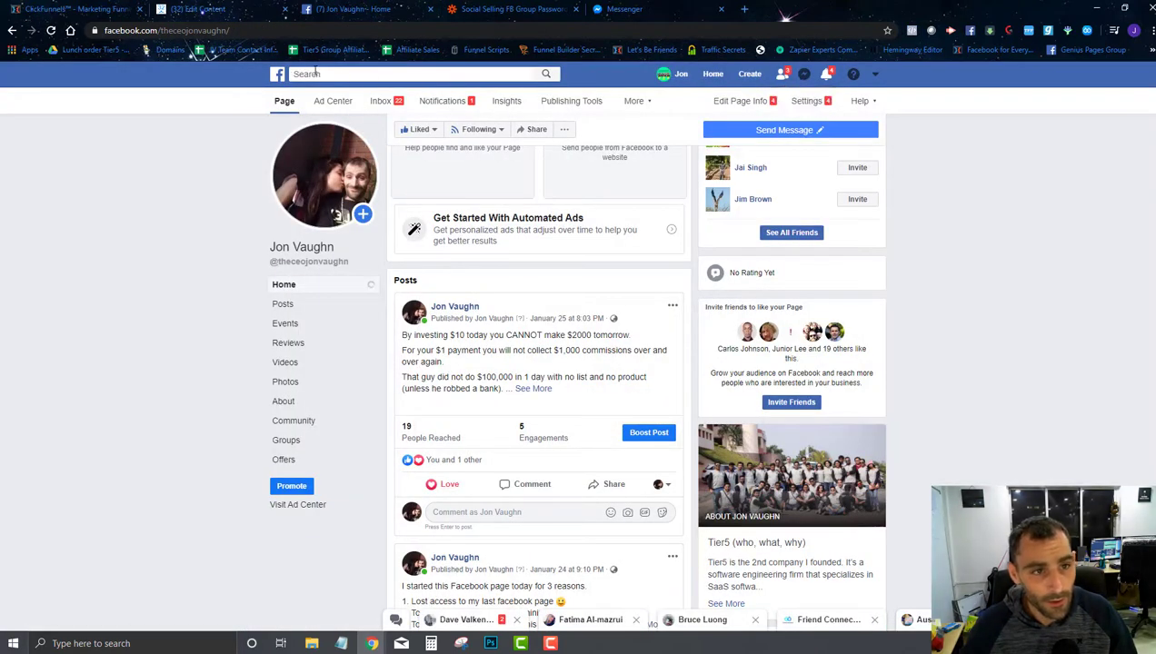
pyautogui.click(316, 73)
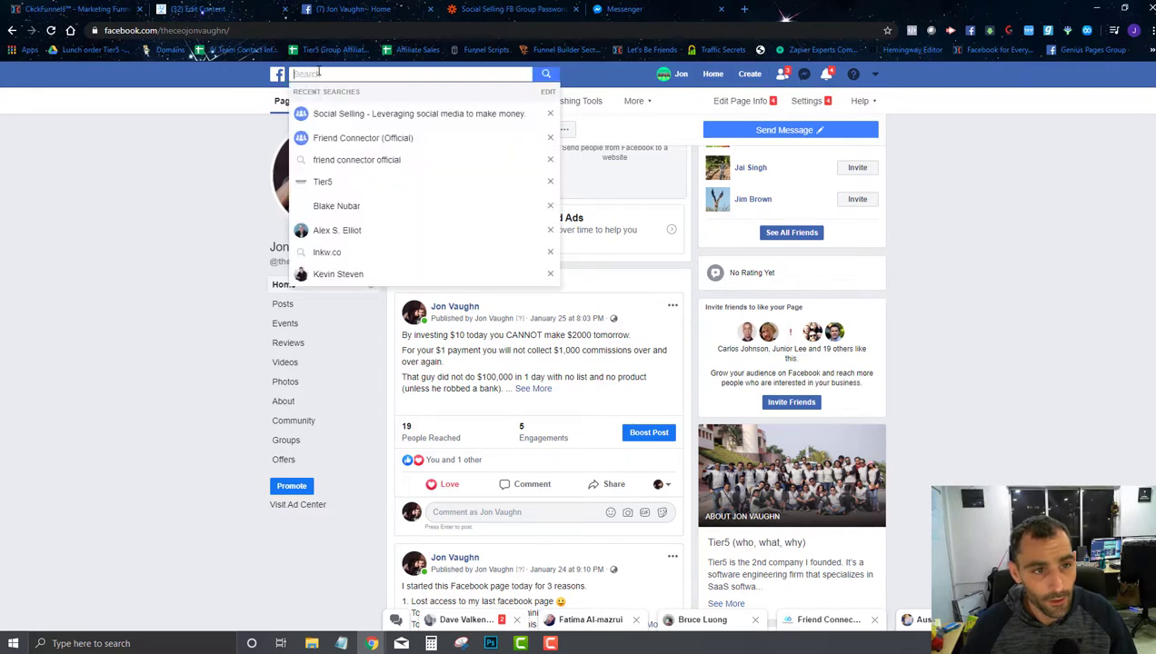
pyautogui.click(404, 110)
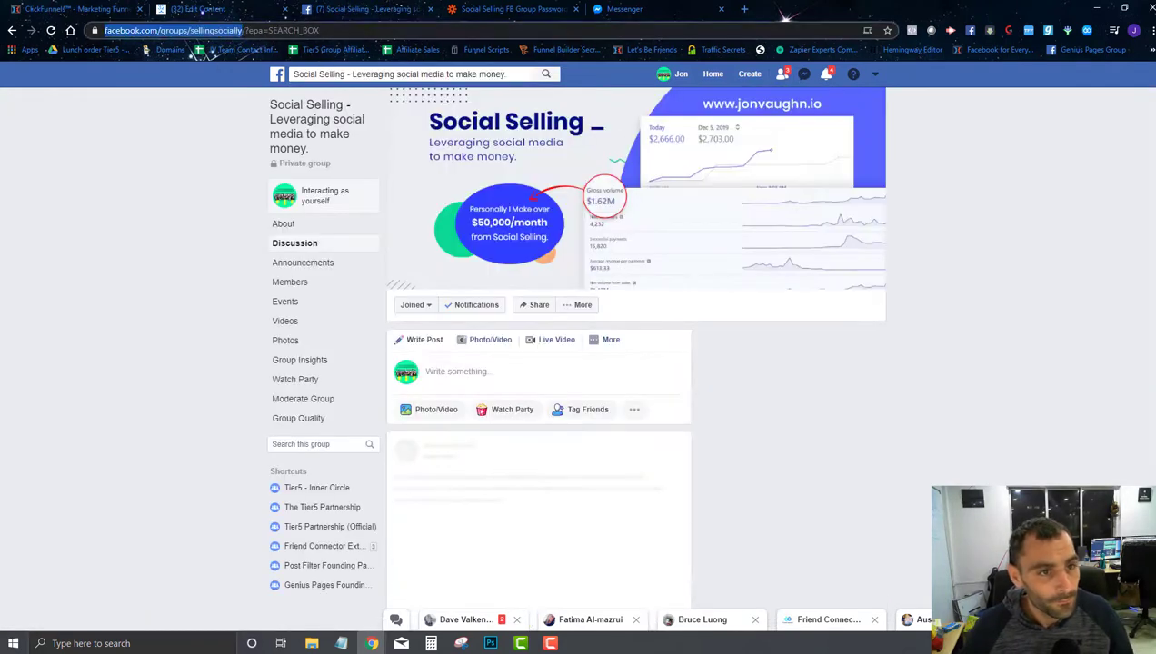
pyautogui.hotkey('ctrl', 'l')
pyautogui.hotkey('ctrl', 'shift', 'Tab')
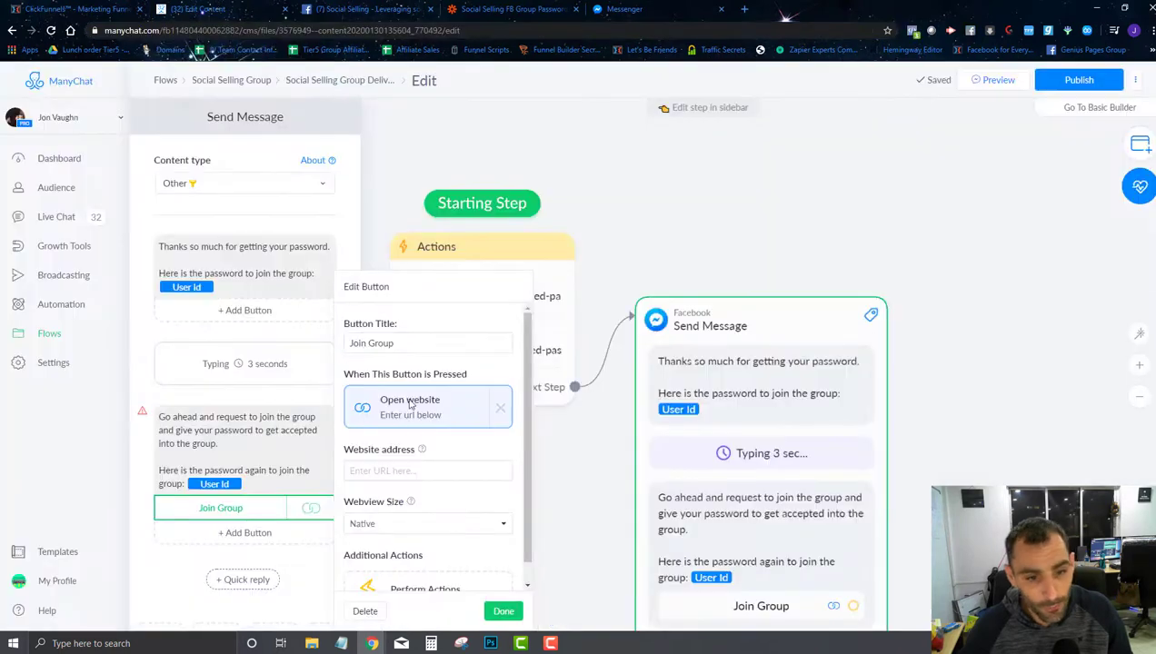
pyautogui.click(383, 469)
pyautogui.hotkey('ctrl', 'v')
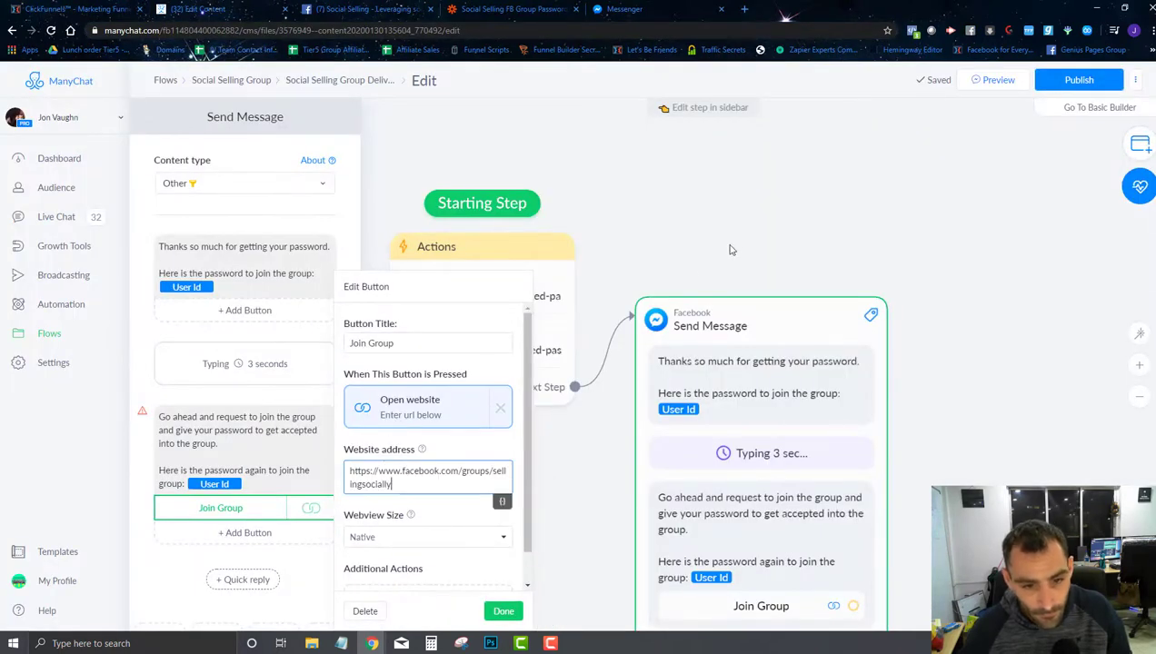
pyautogui.click(745, 251)
# Step: Move the Send Message step beside Actions and publish the flow
pyautogui.moveTo(804, 311); pyautogui.dragTo(817, 183)
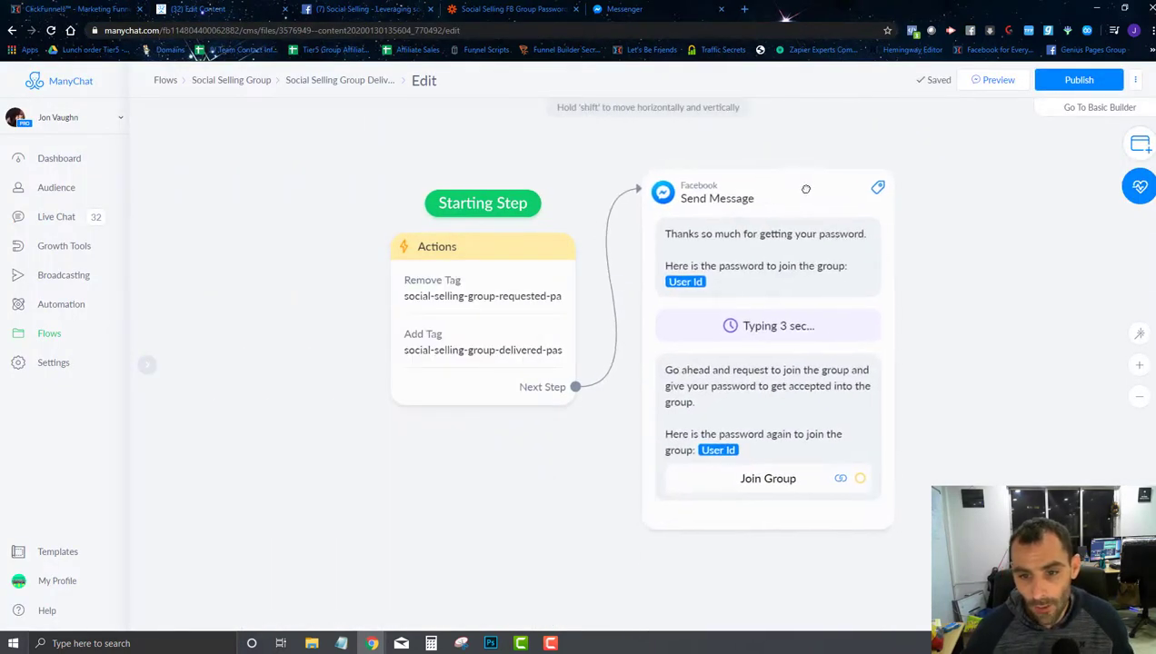
pyautogui.click(1074, 80)
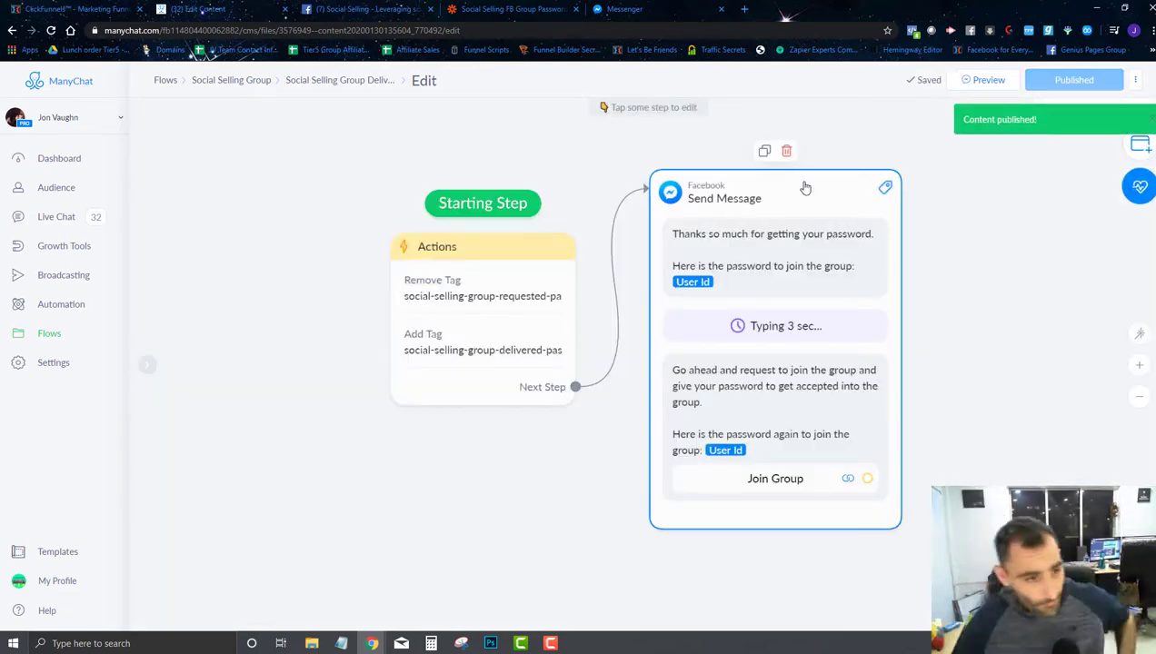
pyautogui.click(59, 245)
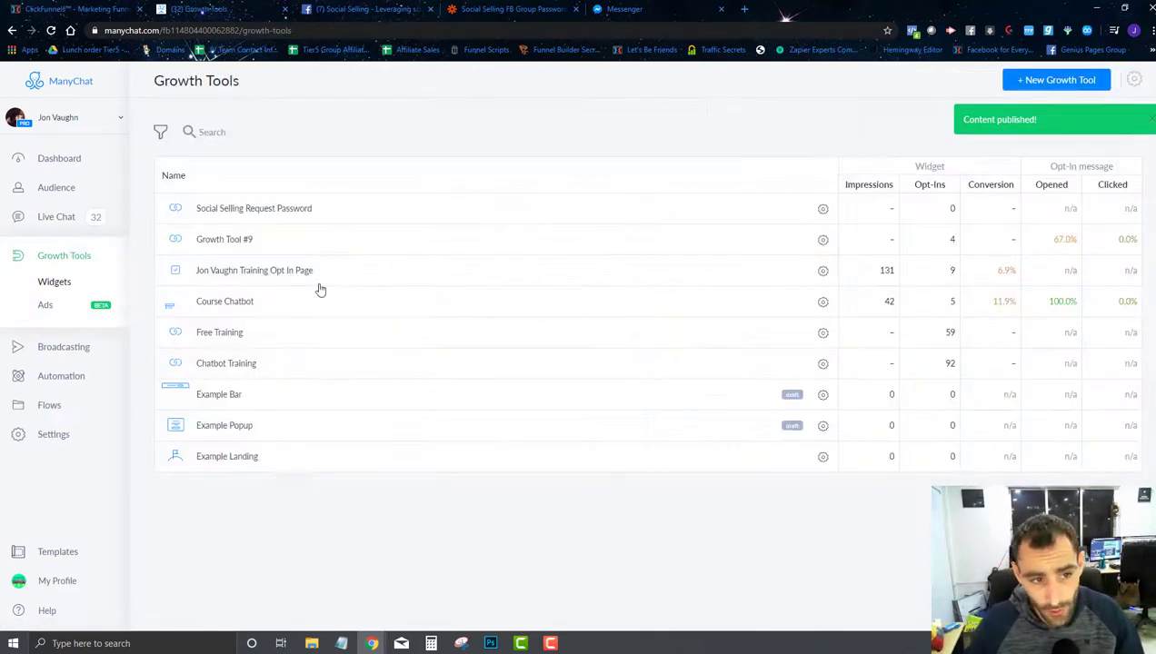
# Step: Create a Messenger Ref URL growth tool named 'Social Selling Group Deliver Password'
pyautogui.click(1059, 82)
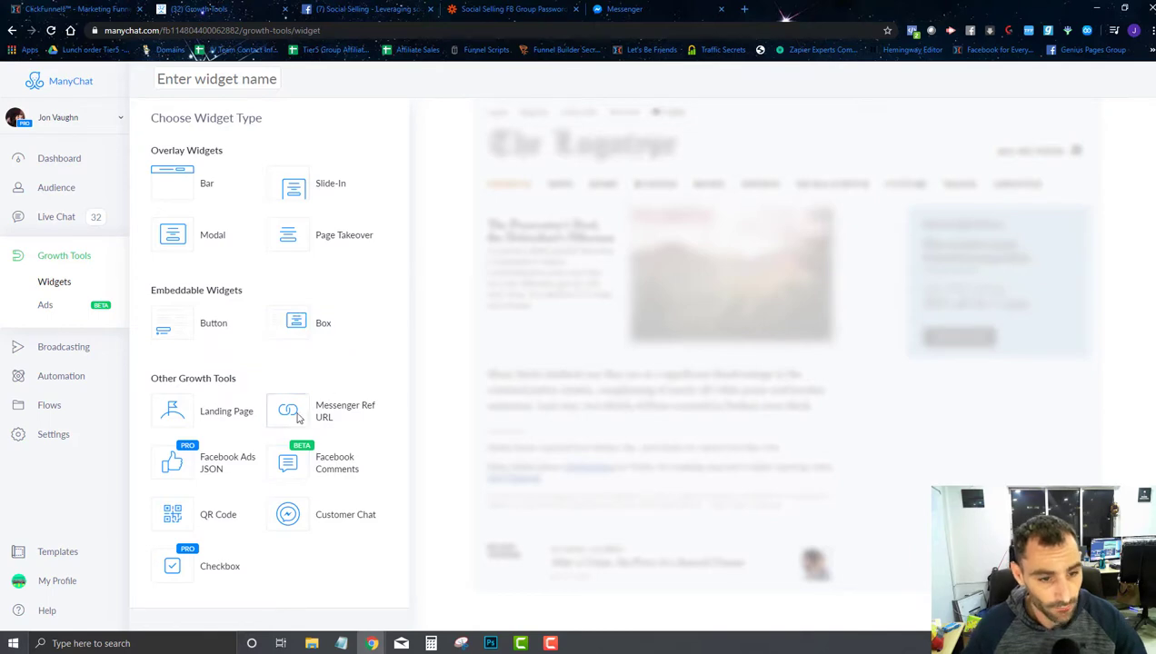
pyautogui.click(288, 414)
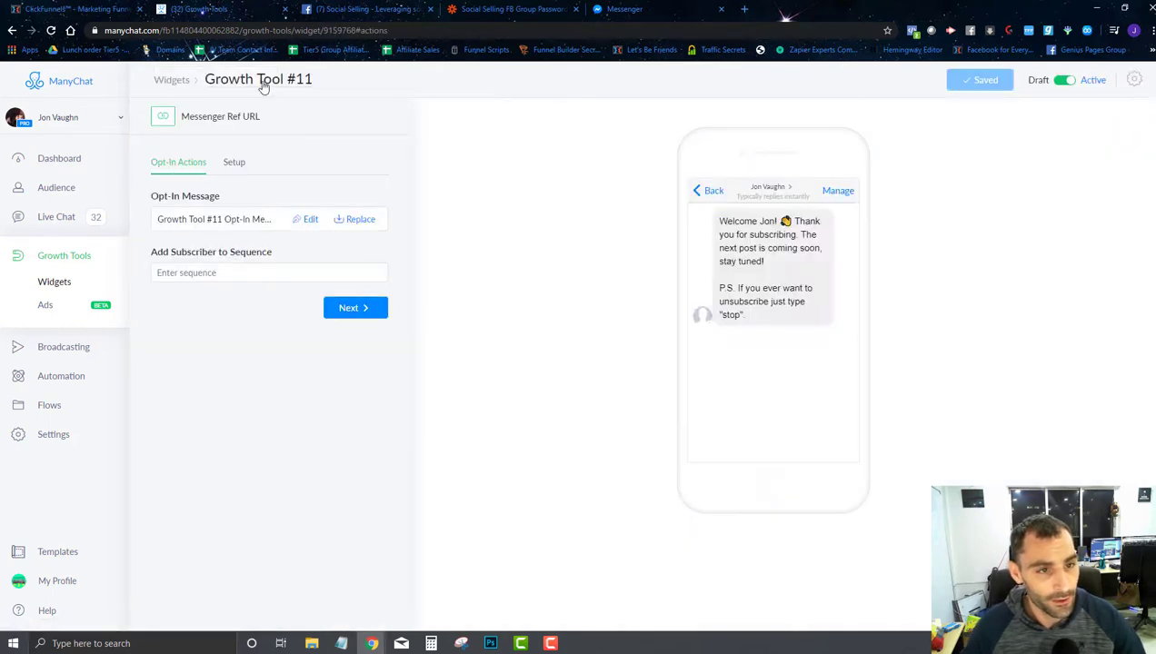
pyautogui.click(264, 83)
pyautogui.write('Social')
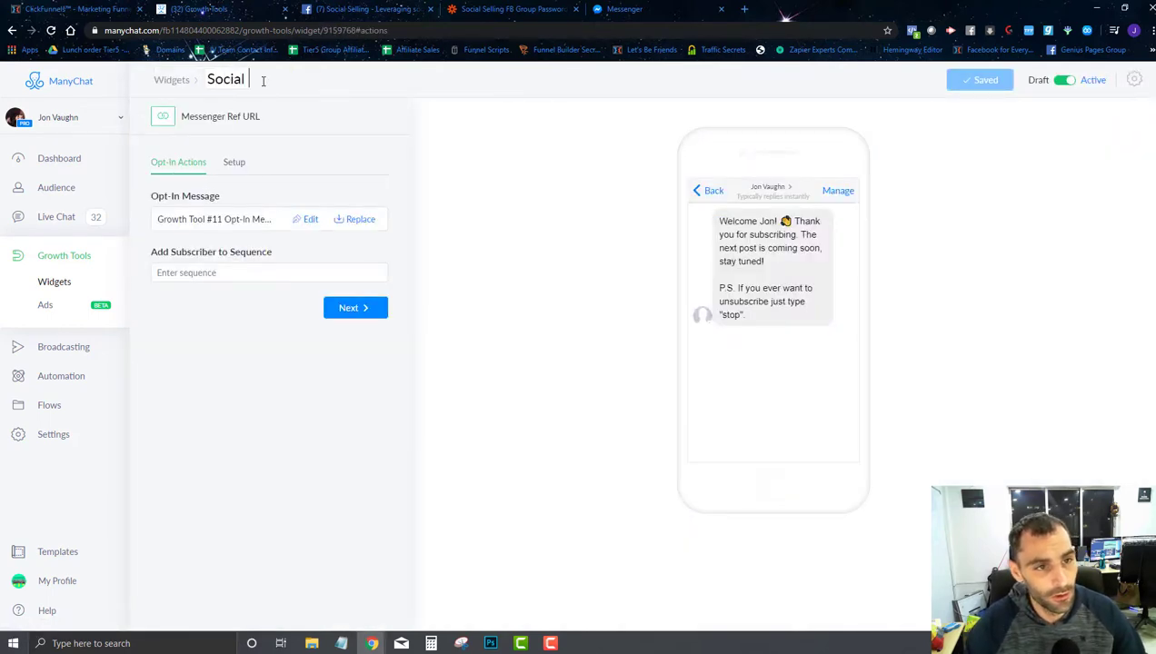
pyautogui.write(' Selling Group D')
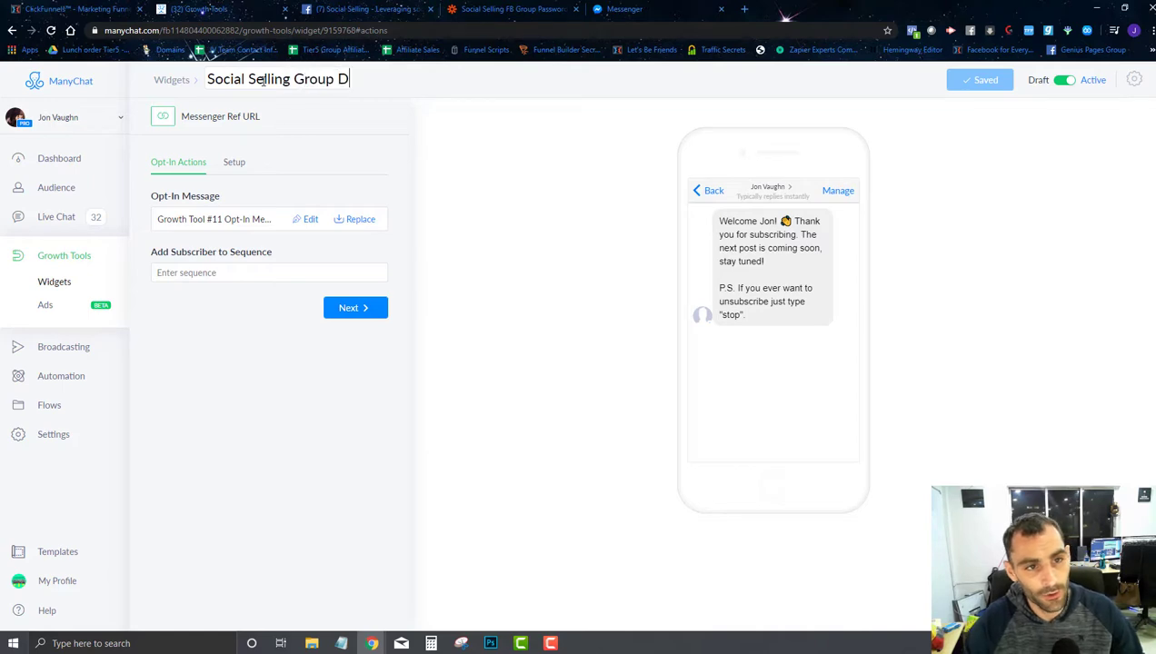
pyautogui.write('ssword')
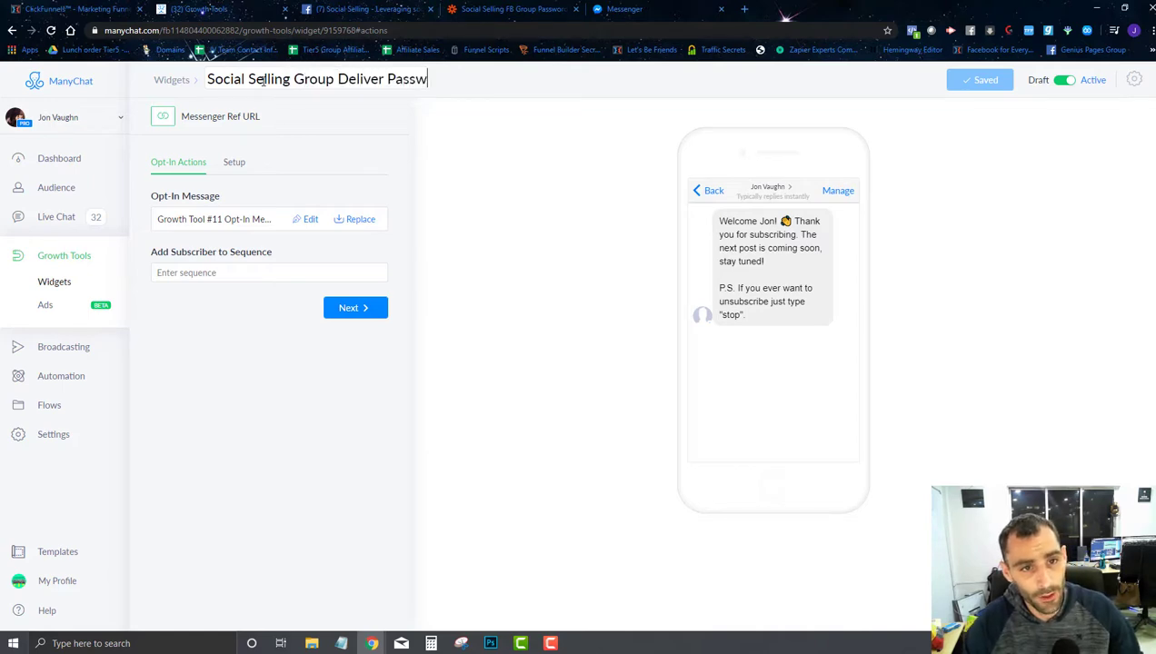
# Step: Use the Deliver Password flow as its opt-in message, save, and copy its ref URL
pyautogui.click(356, 222)
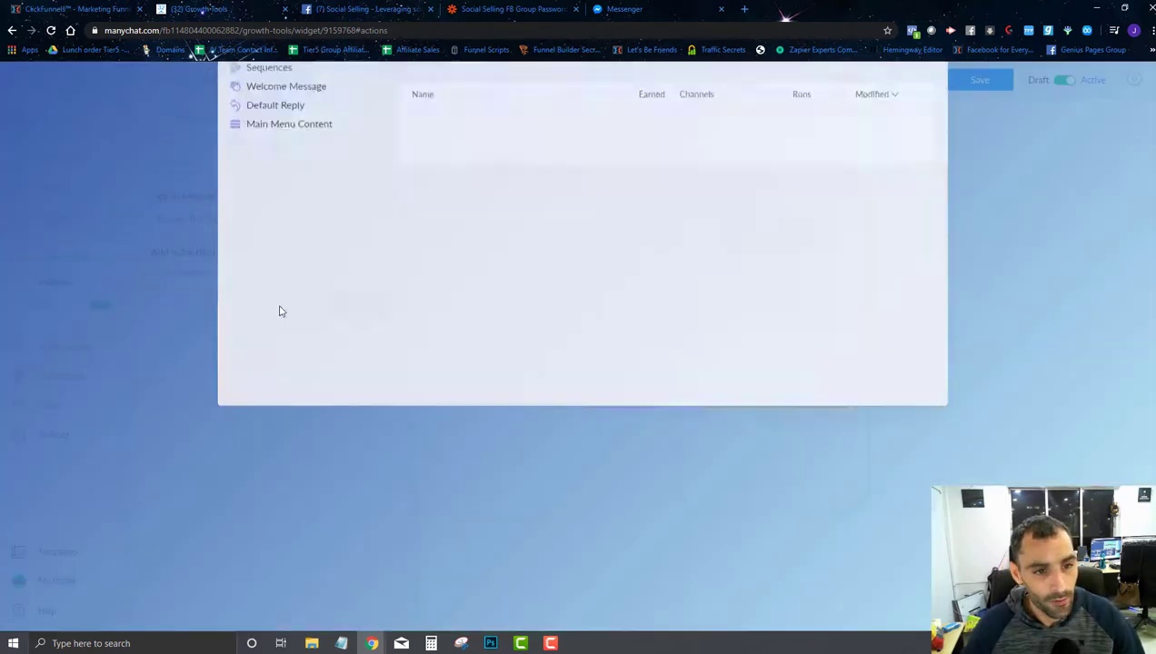
pyautogui.click(756, 250)
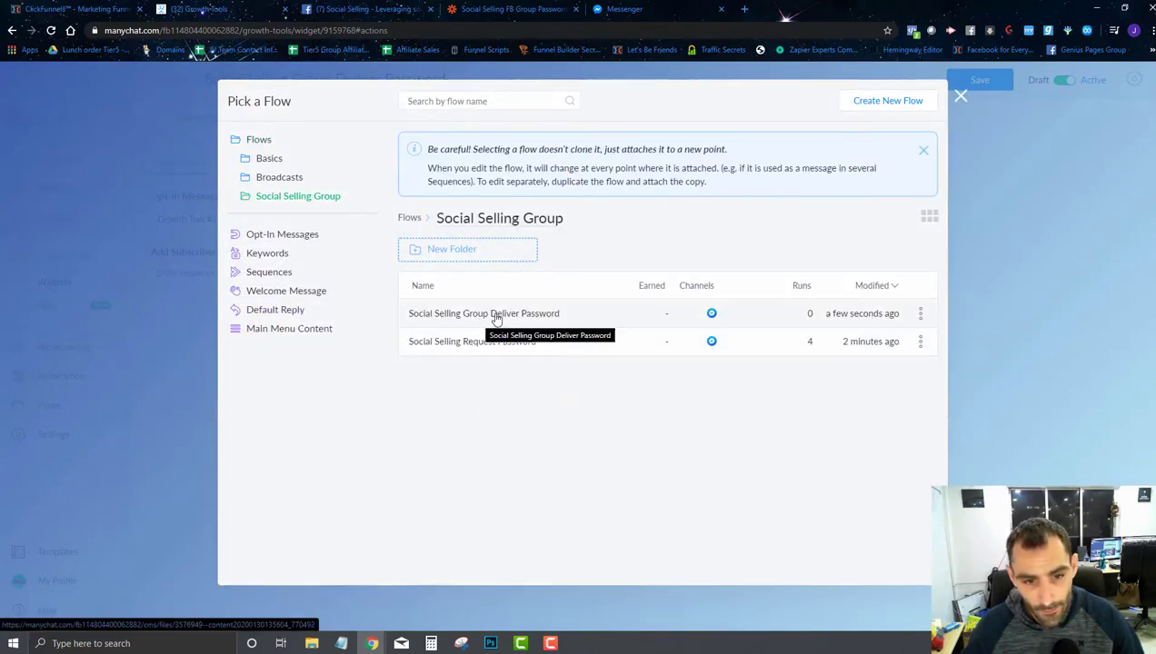
pyautogui.click(495, 317)
pyautogui.click(847, 567)
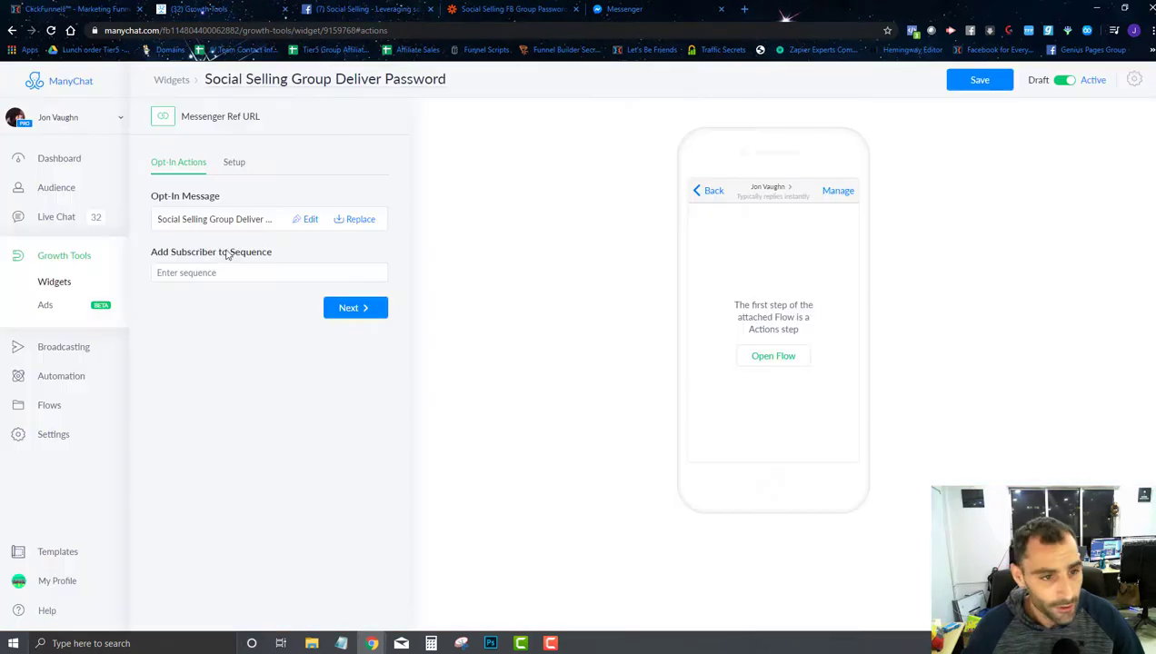
pyautogui.click(368, 314)
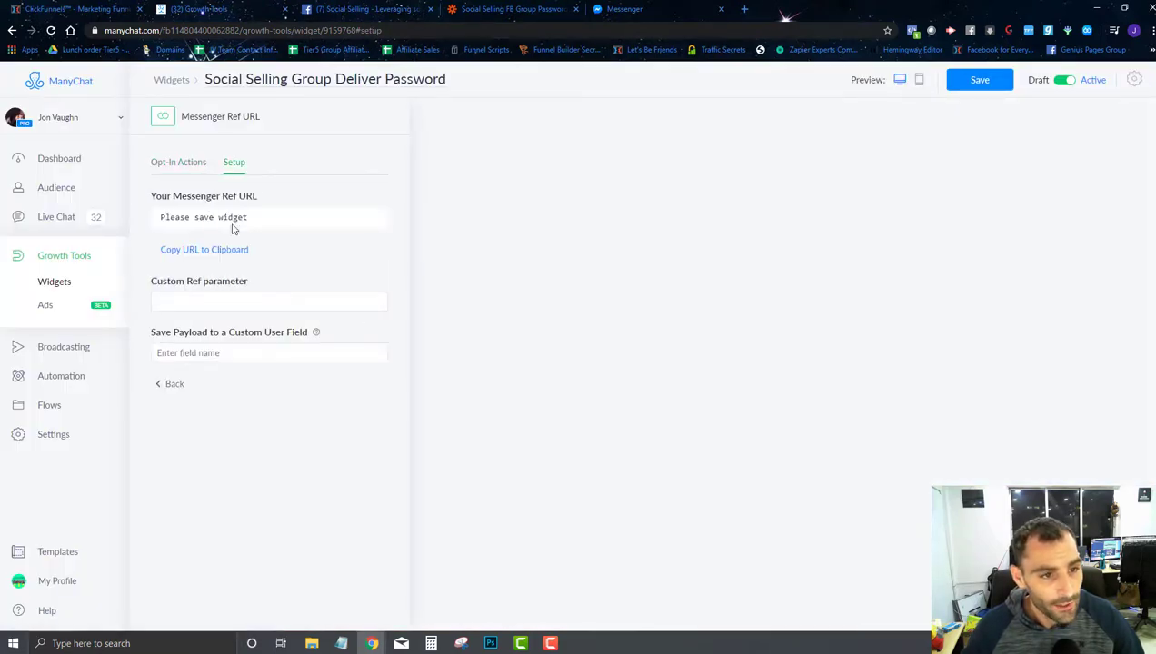
pyautogui.click(987, 87)
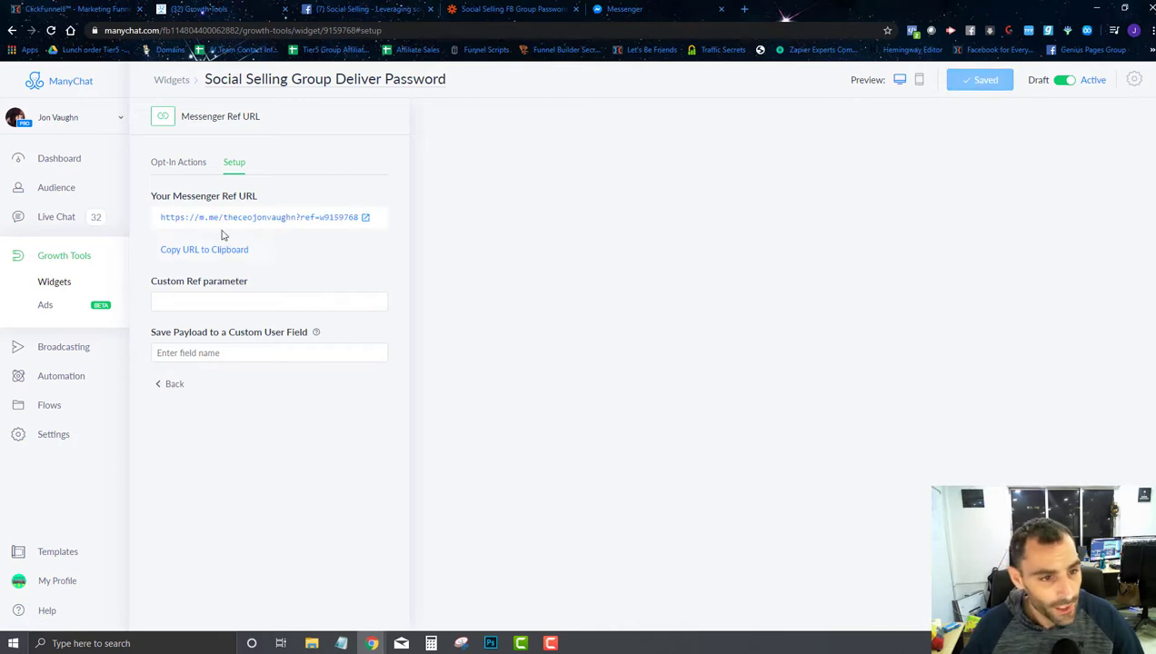
pyautogui.click(196, 254)
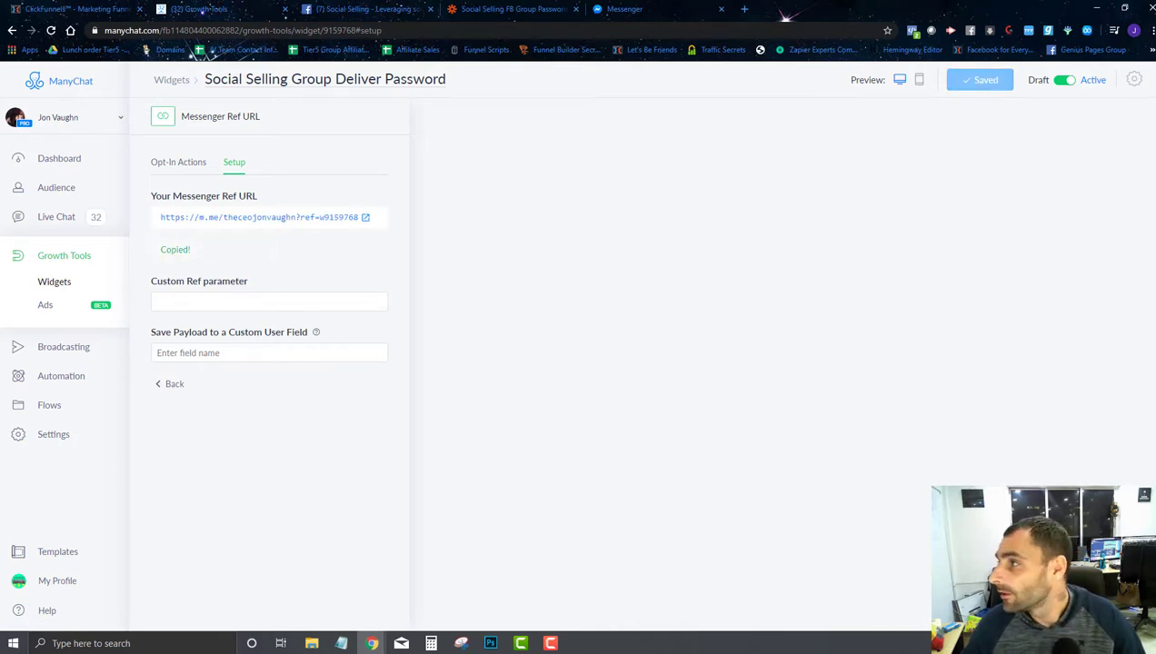
pyautogui.hotkey('alt', 'Tab')
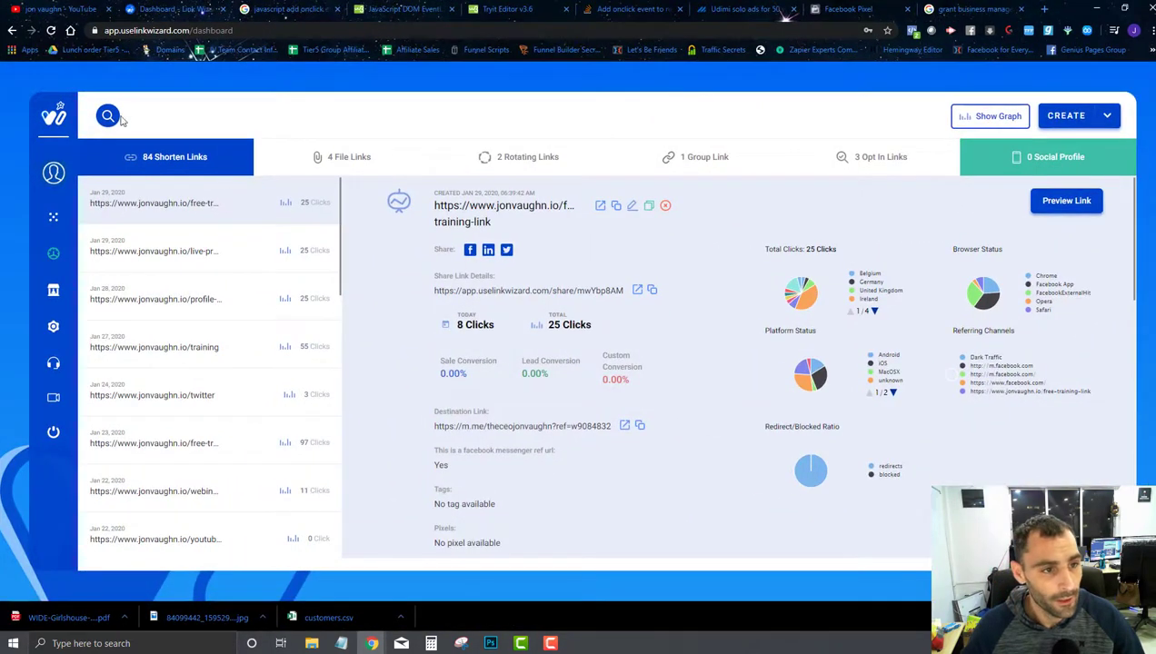
# Step: Search LinkWizard for 'password' and point the give-password short link to the new ref URL
pyautogui.click(110, 116)
pyautogui.write('pass')
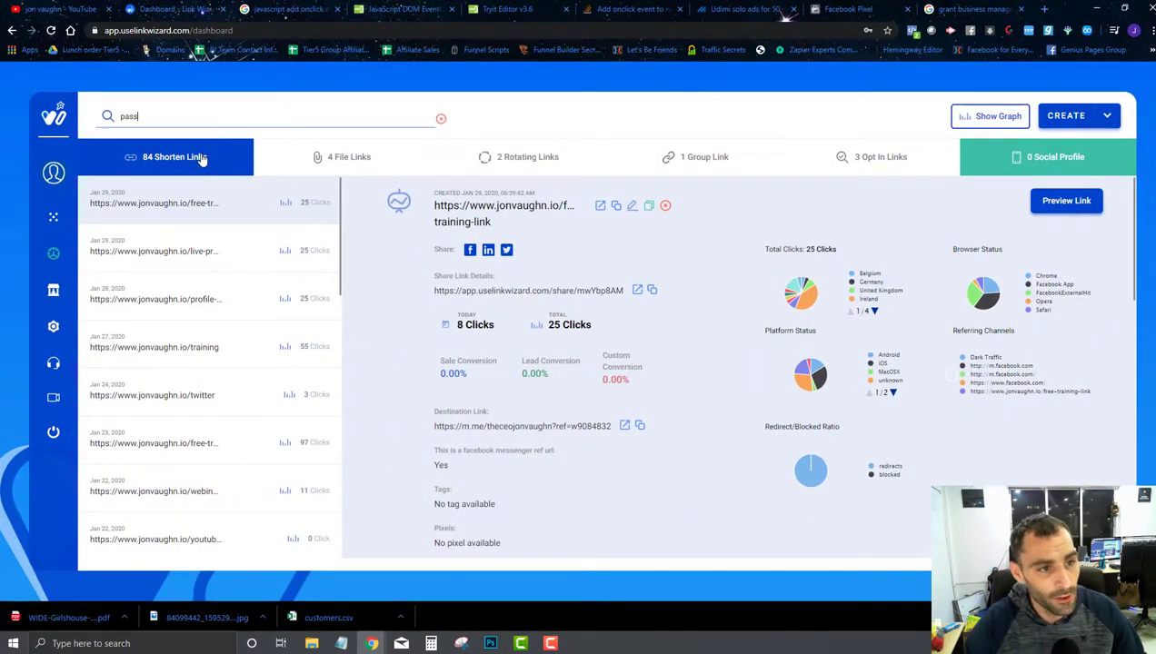
pyautogui.write('word')
pyautogui.press('Return')
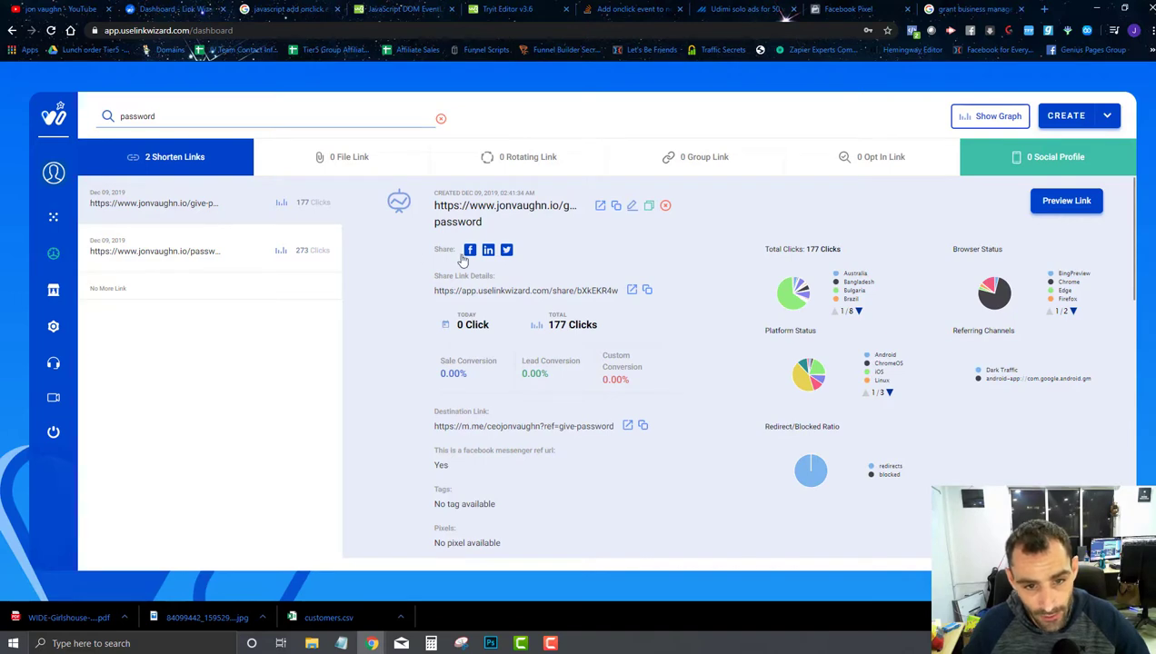
pyautogui.click(631, 212)
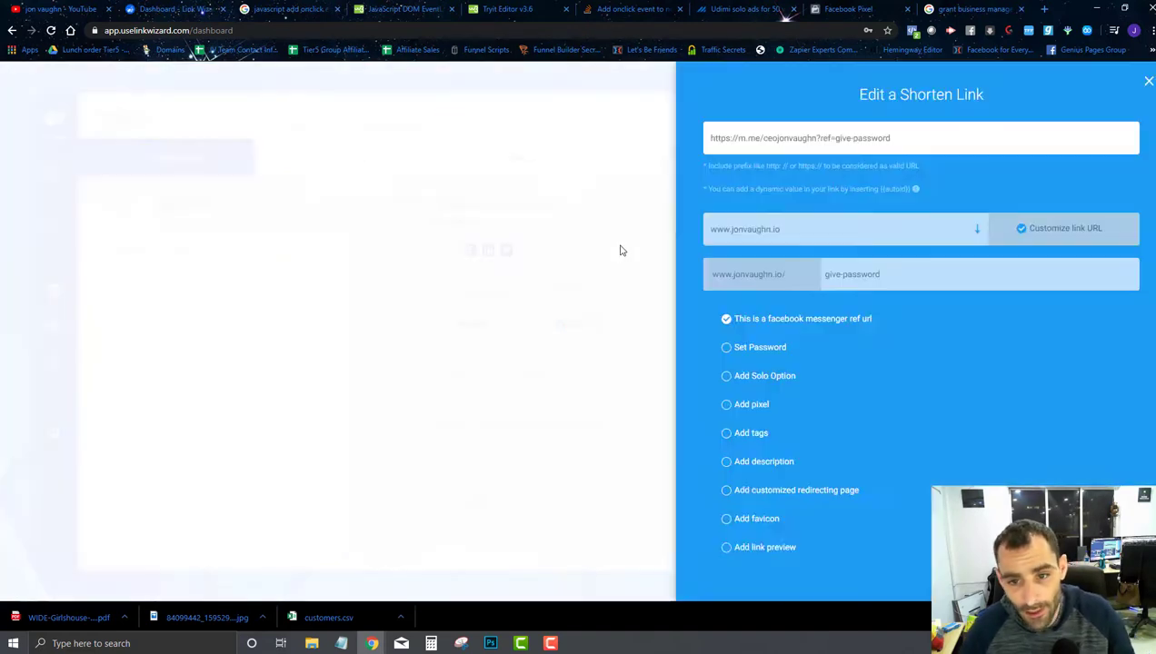
pyautogui.tripleClick(800, 139)
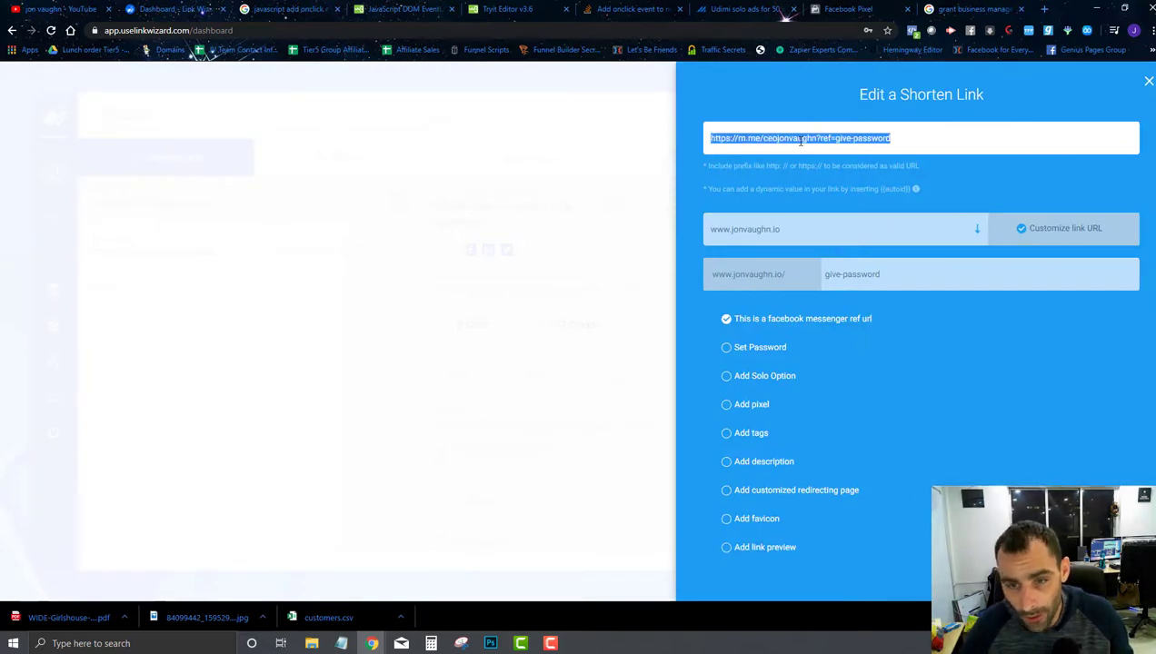
pyautogui.hotkey('ctrl', 'v')
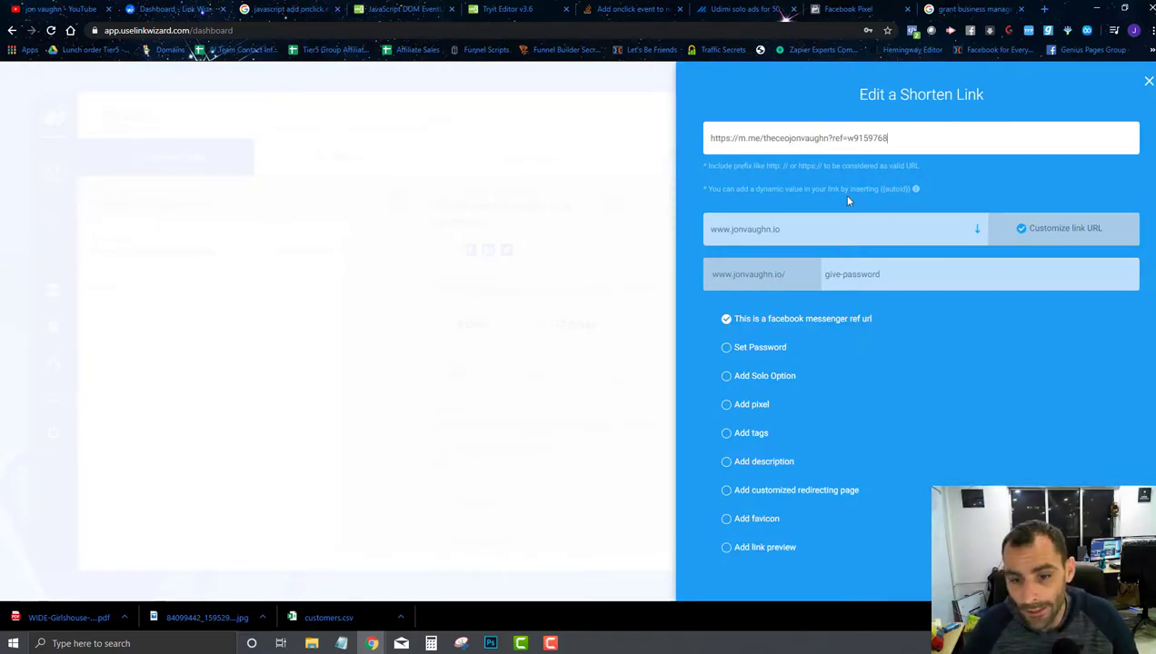
pyautogui.scroll(-1, 844, 214)
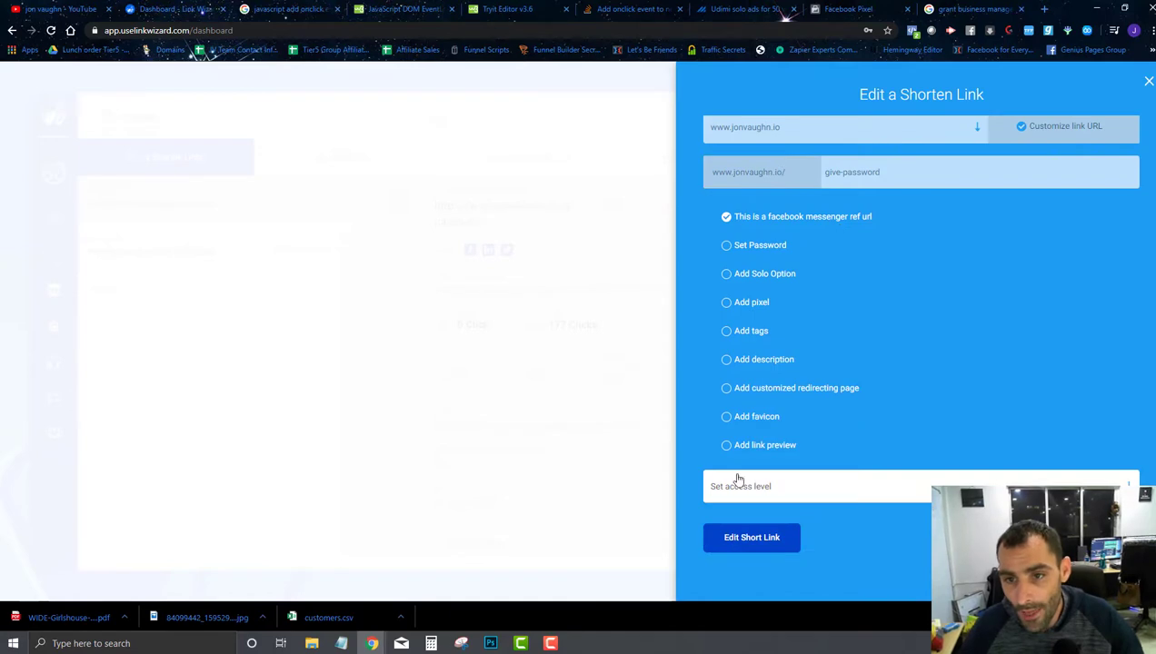
pyautogui.click(746, 548)
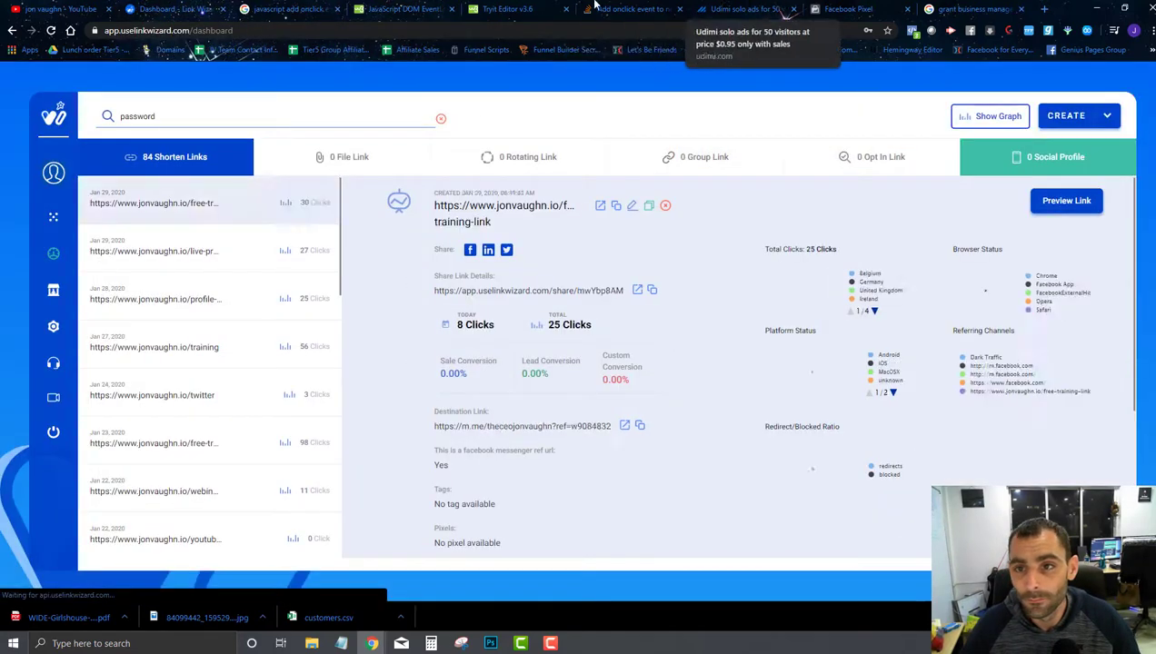
# Step: Test the new ref URL in Messenger, receiving the password and Join Group button
pyautogui.click(1097, 8)
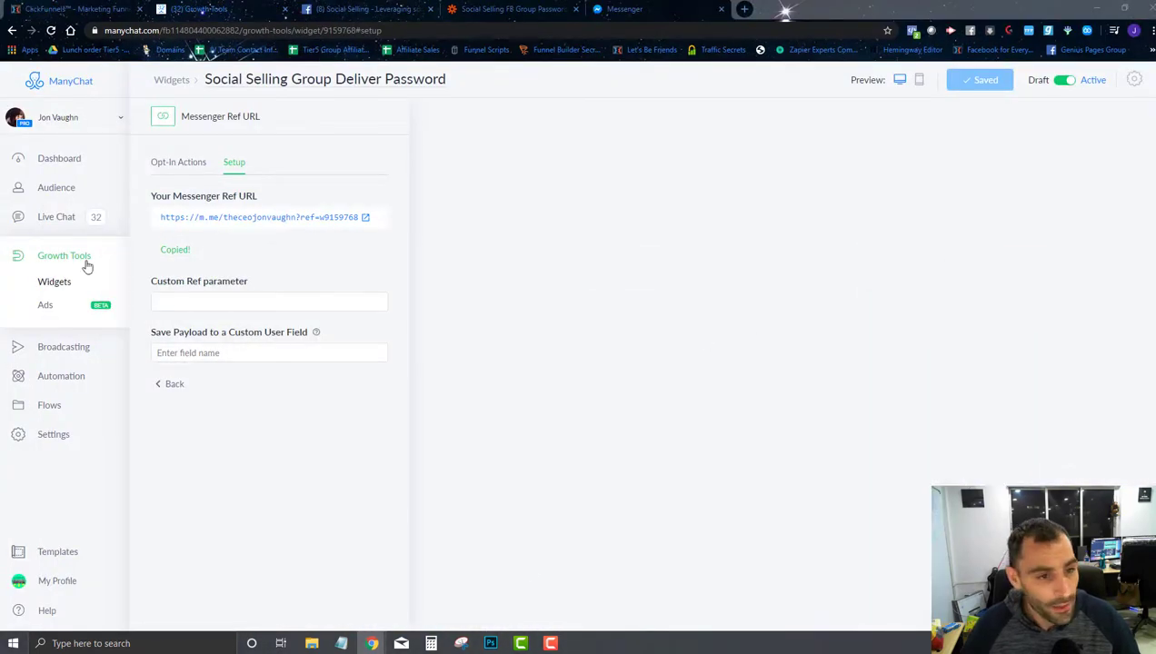
pyautogui.click(362, 218)
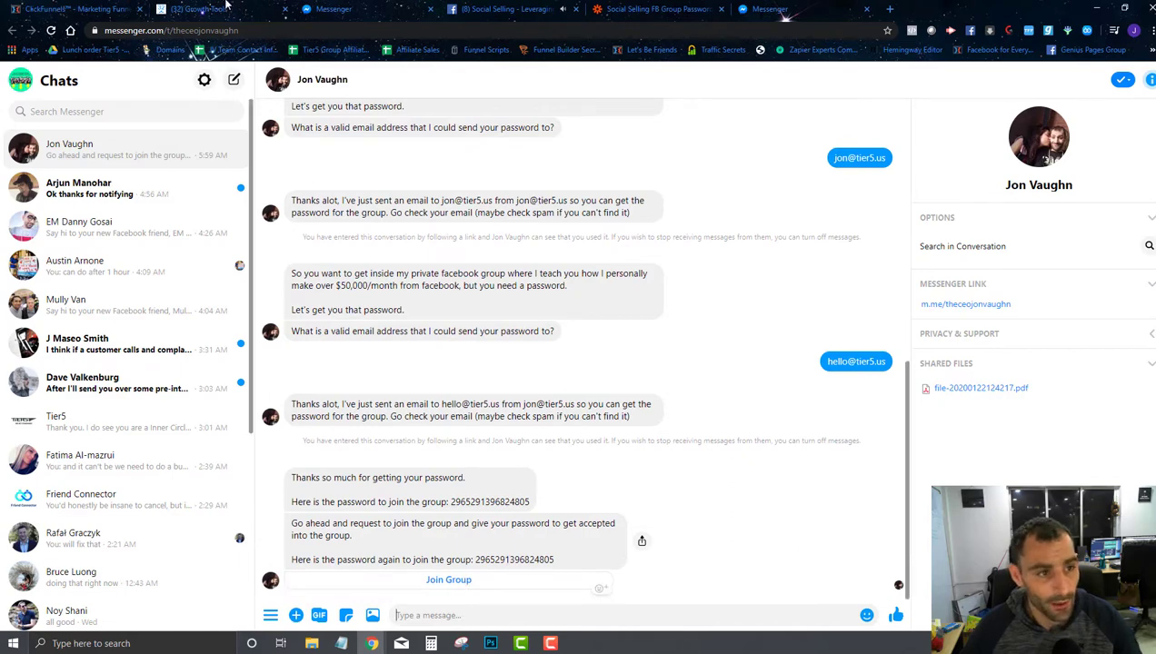
pyautogui.click(226, 8)
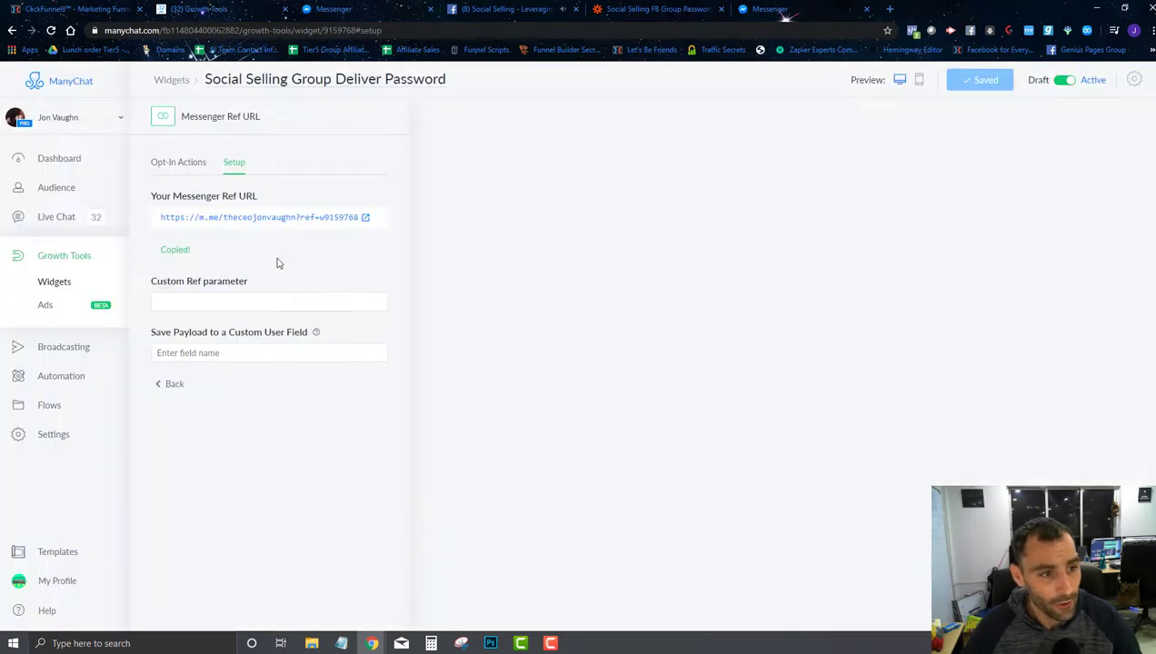
# Step: Copy the Social Selling Request Password widget's ref URL from Growth Tools
pyautogui.click(56, 262)
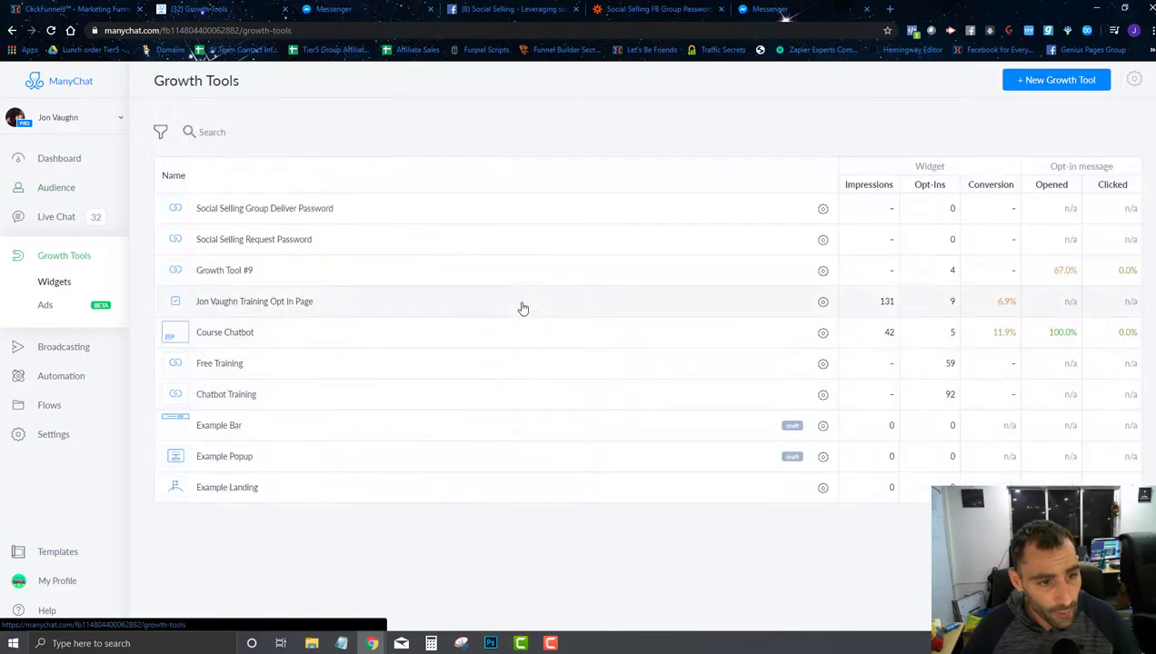
pyautogui.click(234, 249)
pyautogui.click(235, 163)
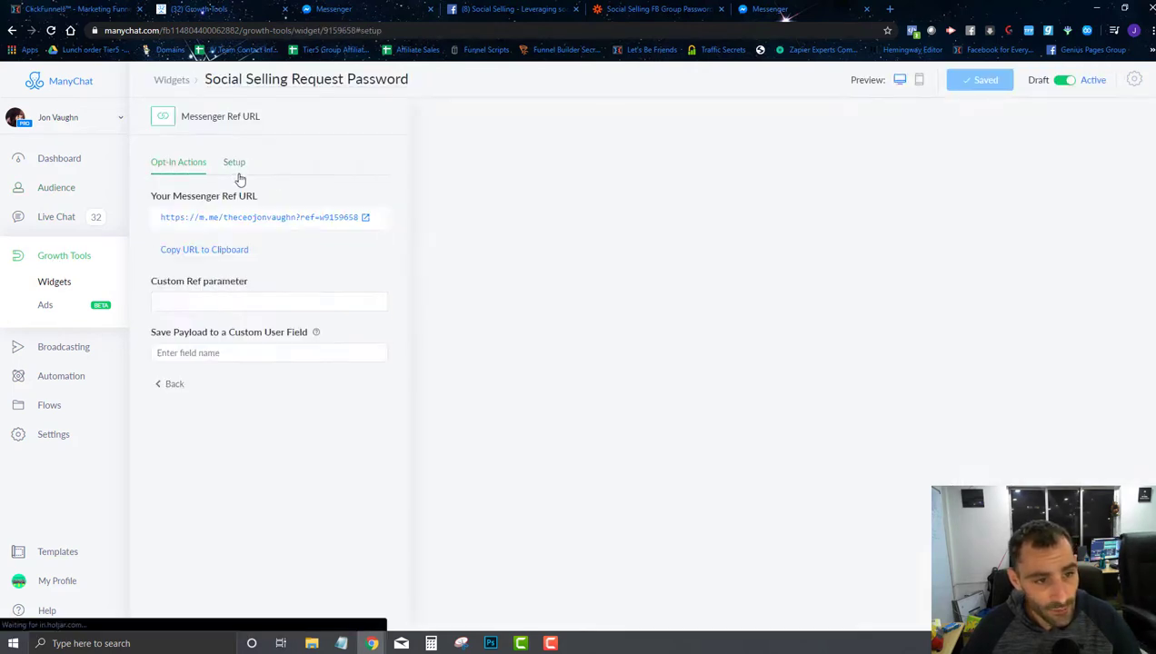
pyautogui.click(223, 251)
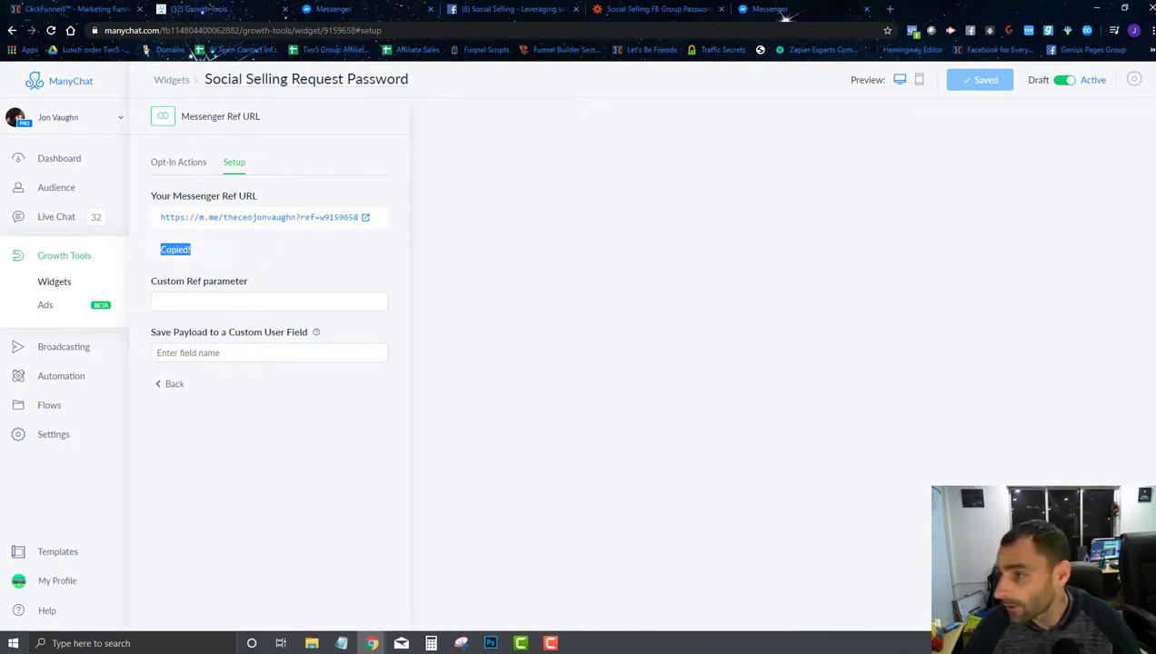
# Step: Search Link Wizard for 'password' and open the 273-click password short link for editing
pyautogui.hotkey('alt', 'Tab')
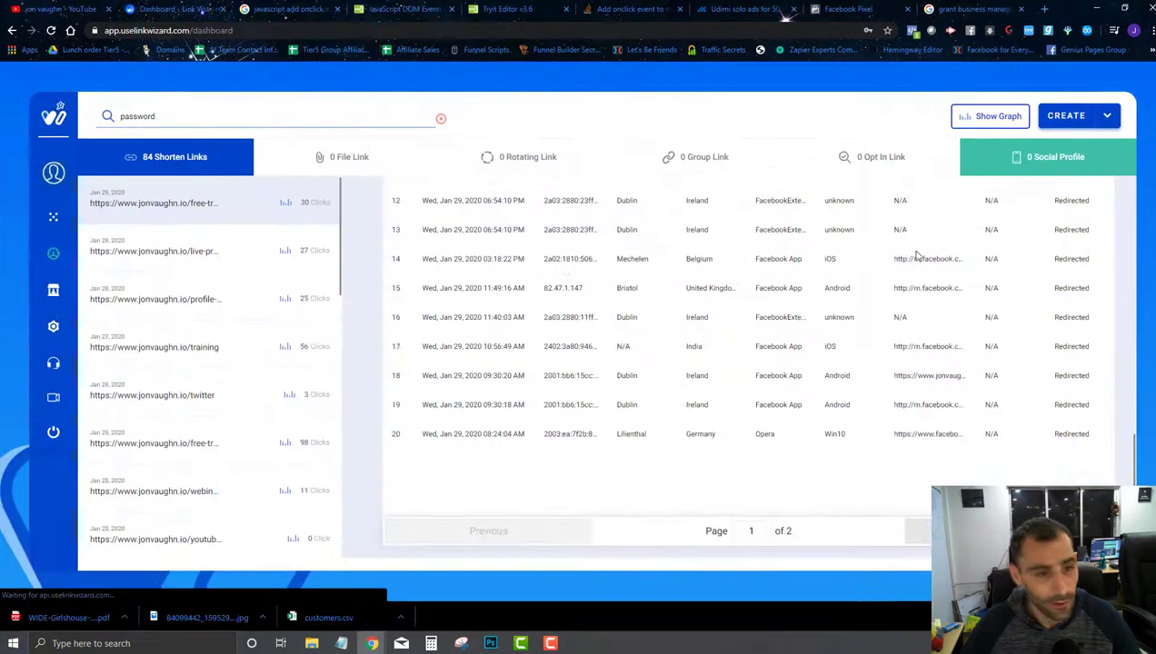
pyautogui.click(233, 121)
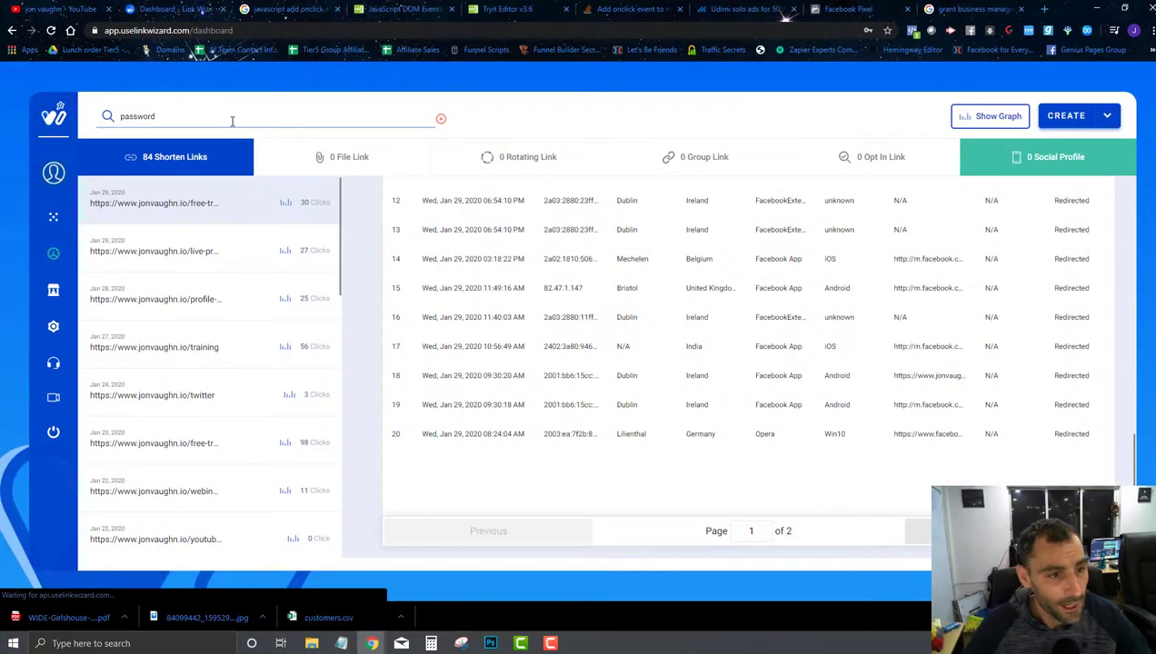
pyautogui.doubleClick(183, 111)
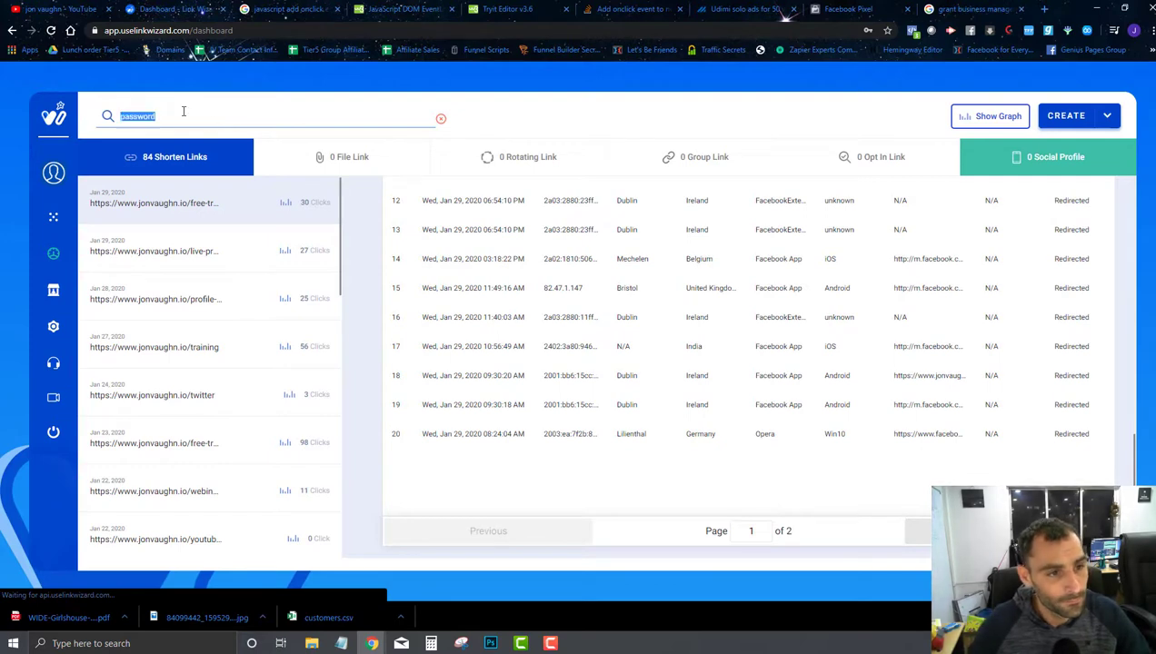
pyautogui.write('passwo')
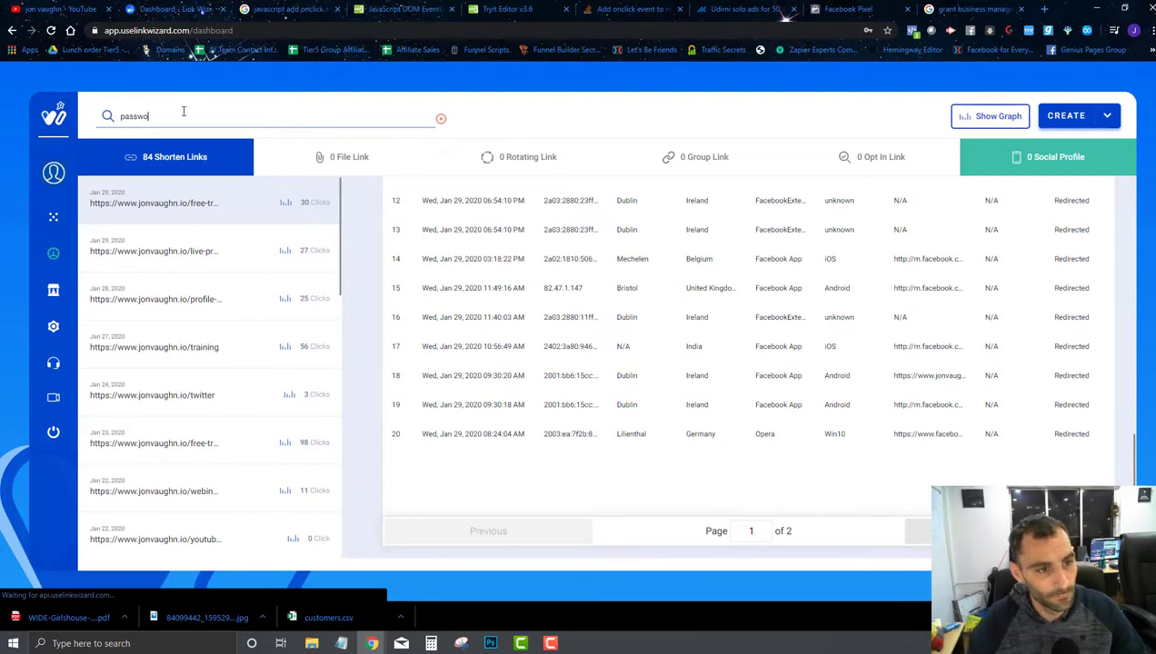
pyautogui.write('rd')
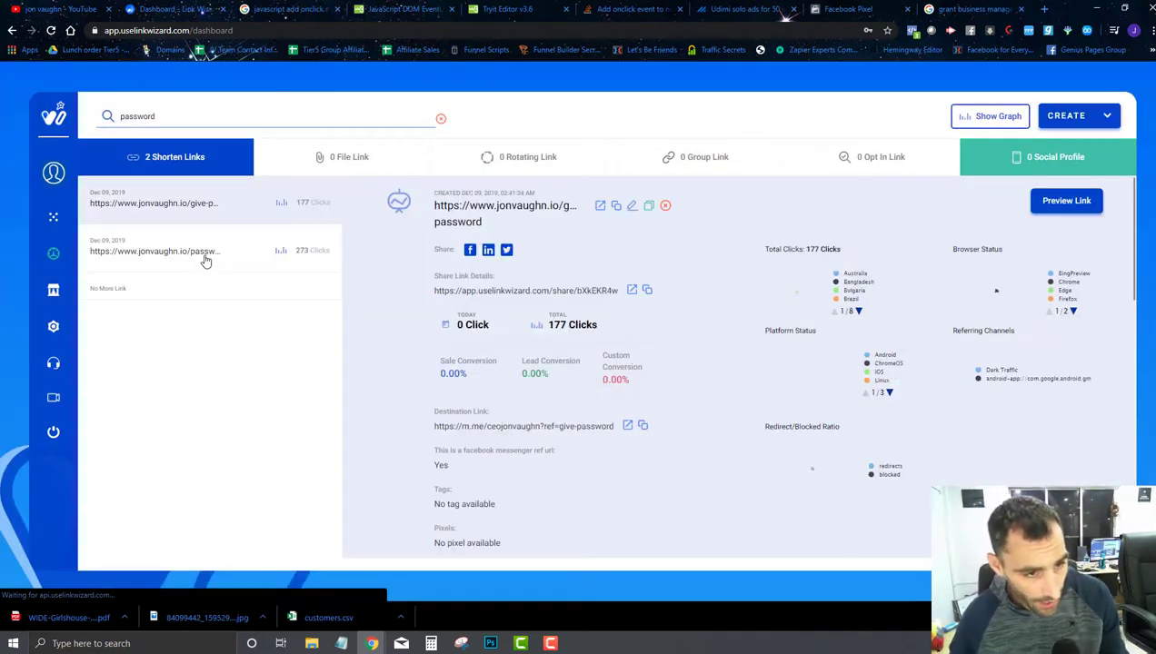
pyautogui.click(206, 258)
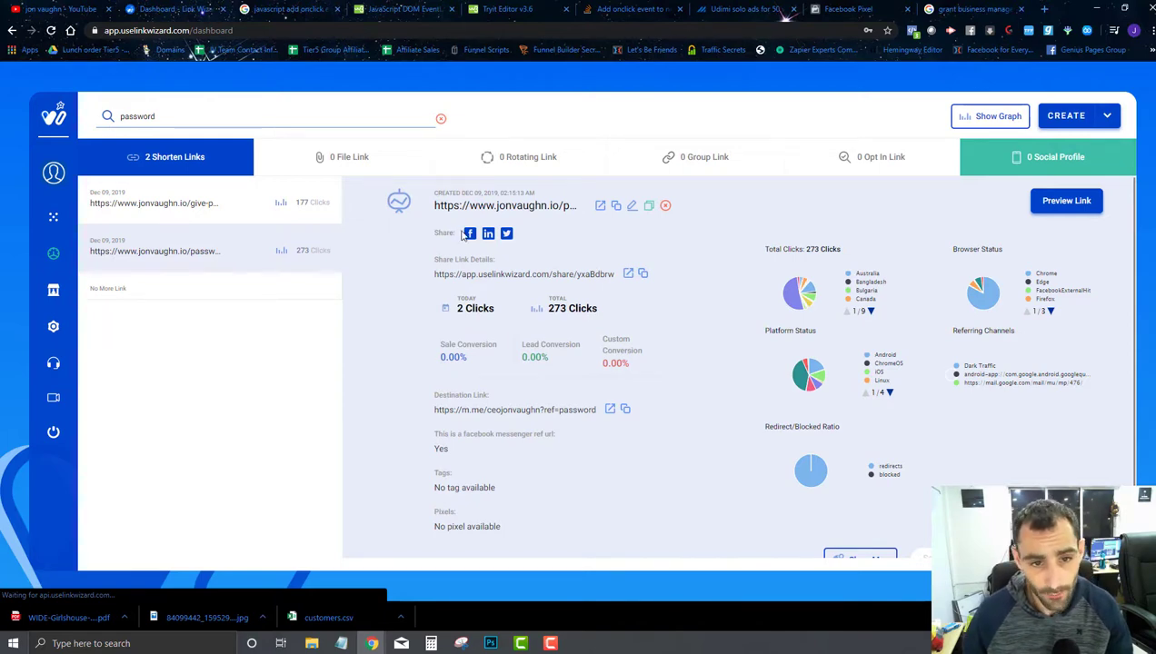
pyautogui.click(633, 207)
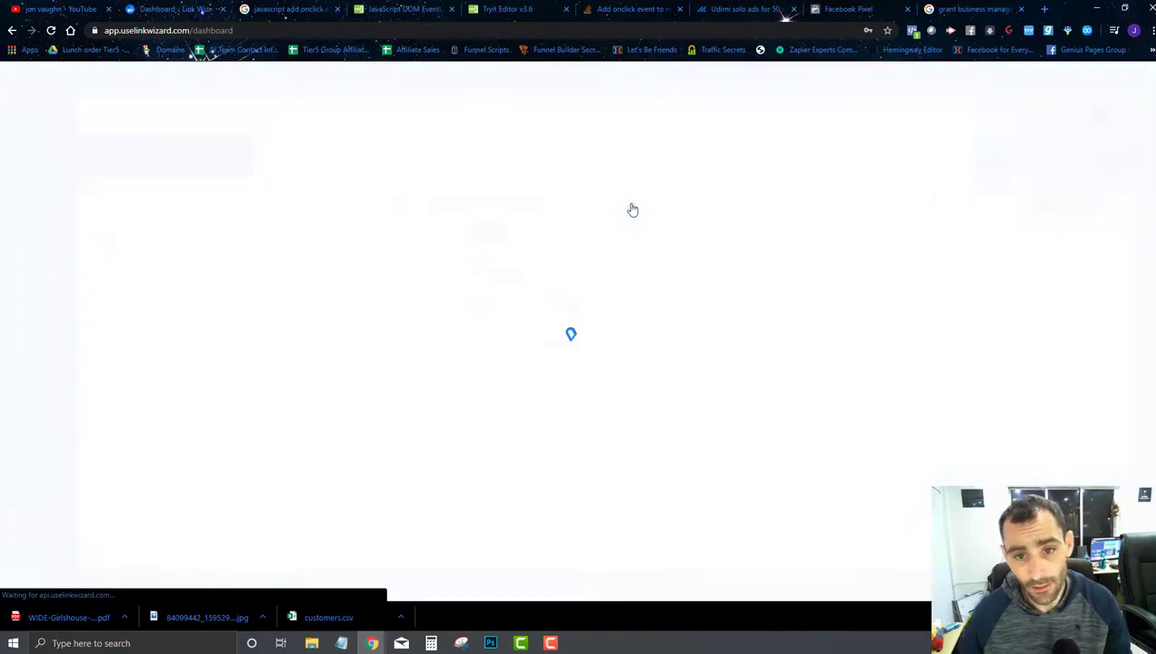
# Step: Replace the password short link's destination with the request-password ref URL and save
pyautogui.tripleClick(840, 136)
pyautogui.hotkey('ctrl', 'v')
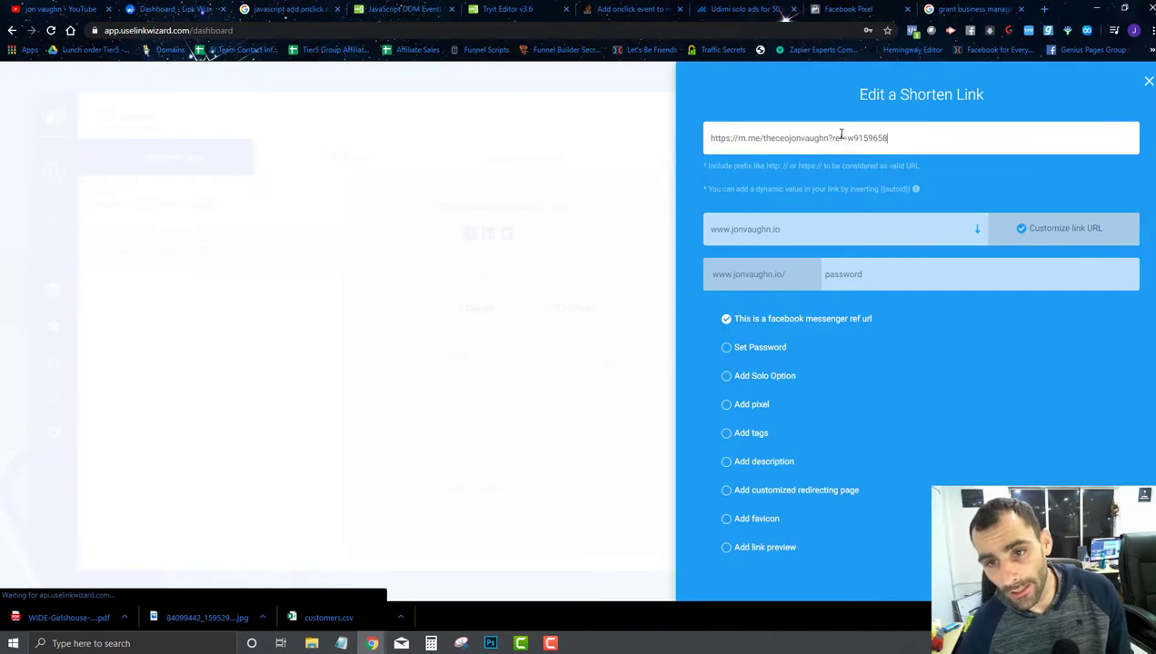
pyautogui.scroll(-1, 792, 306)
pyautogui.click(754, 538)
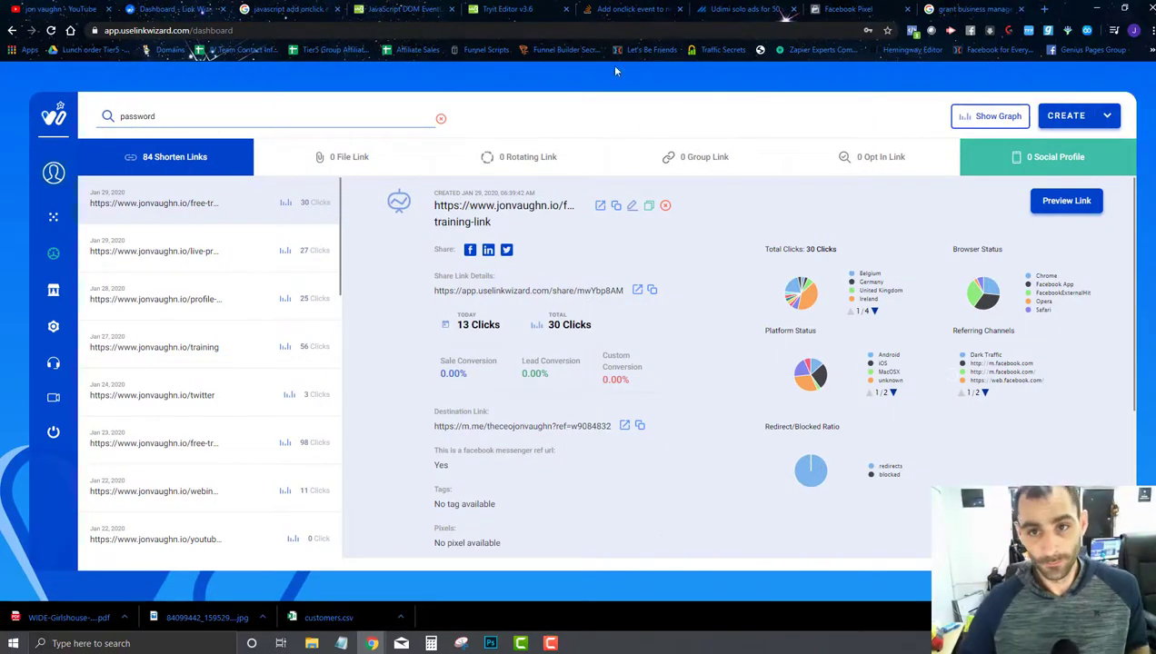
# Step: Re-search 'password' to check the link details, then minimize Link Wizard
pyautogui.click(229, 272)
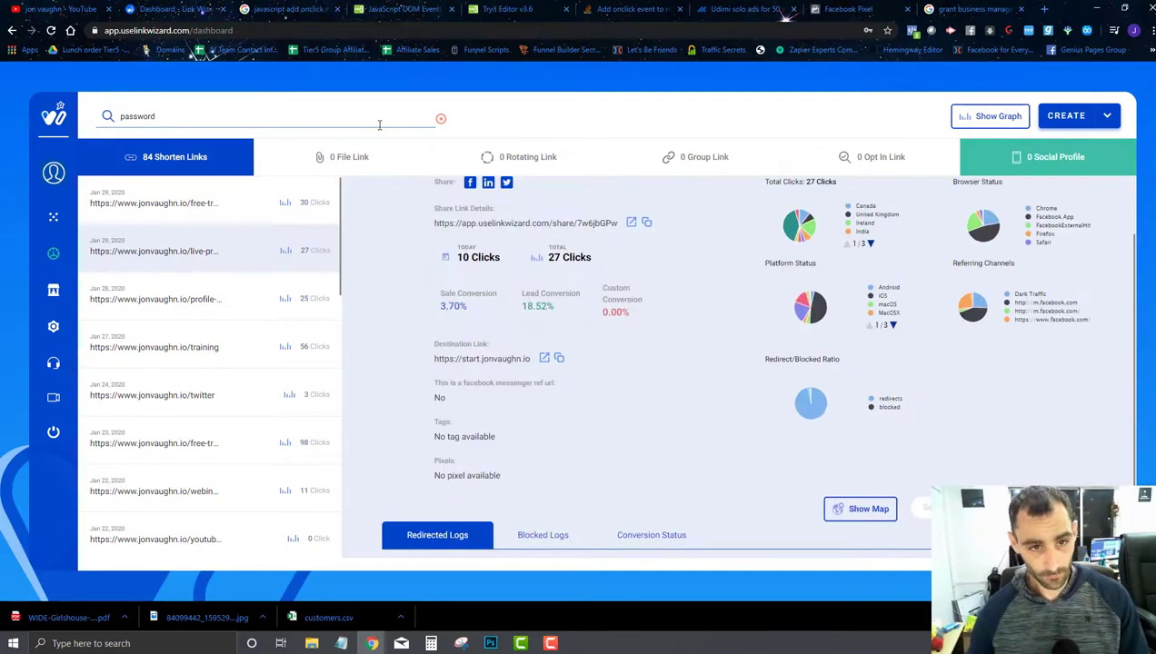
pyautogui.click(441, 119)
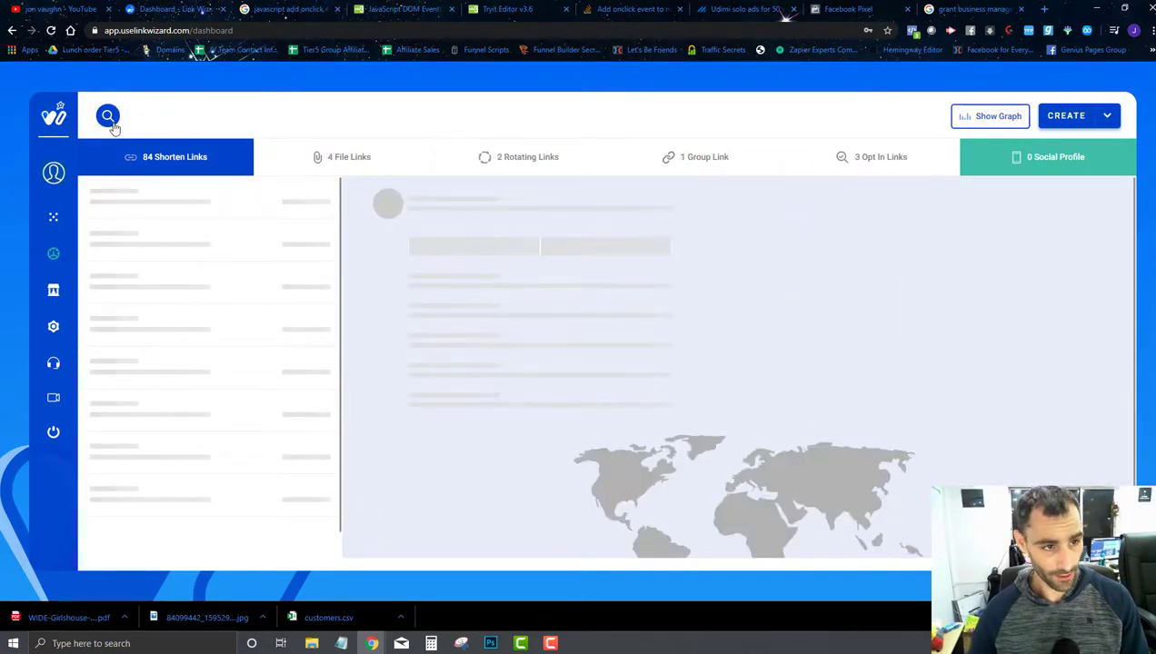
pyautogui.click(109, 117)
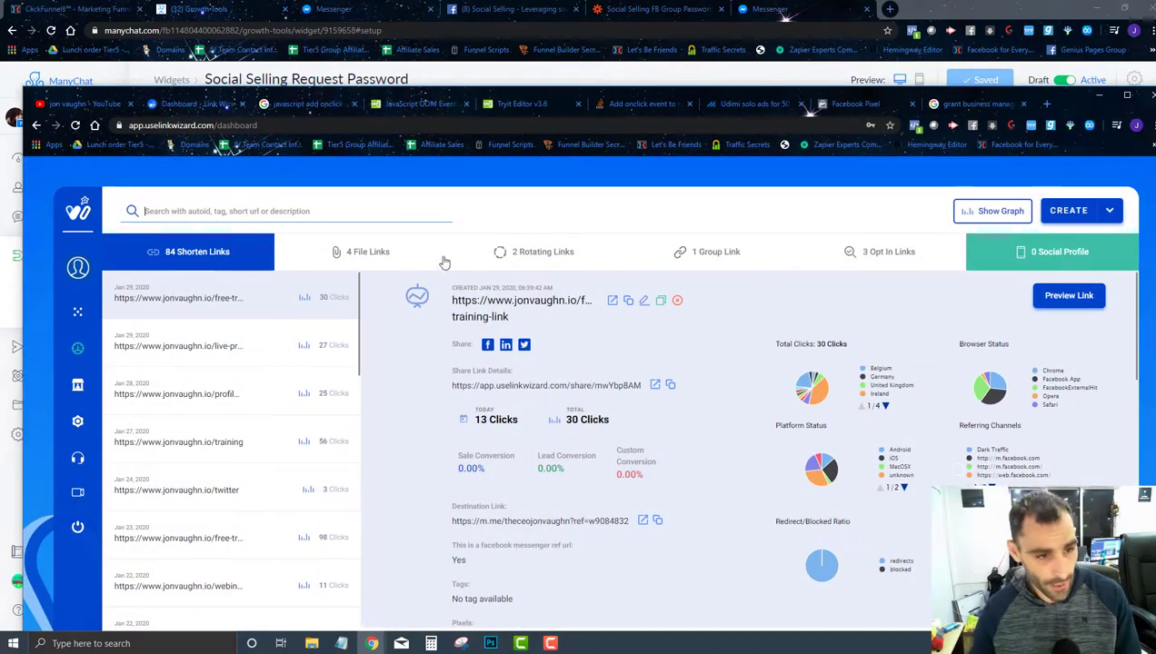
pyautogui.write('password')
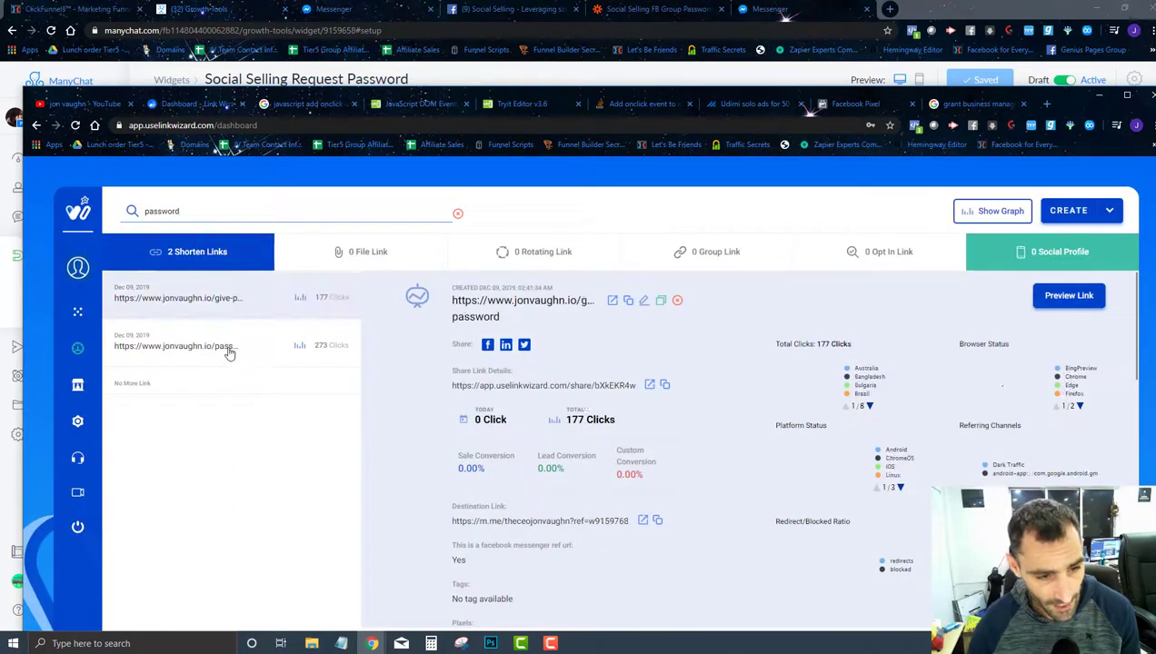
pyautogui.click(227, 348)
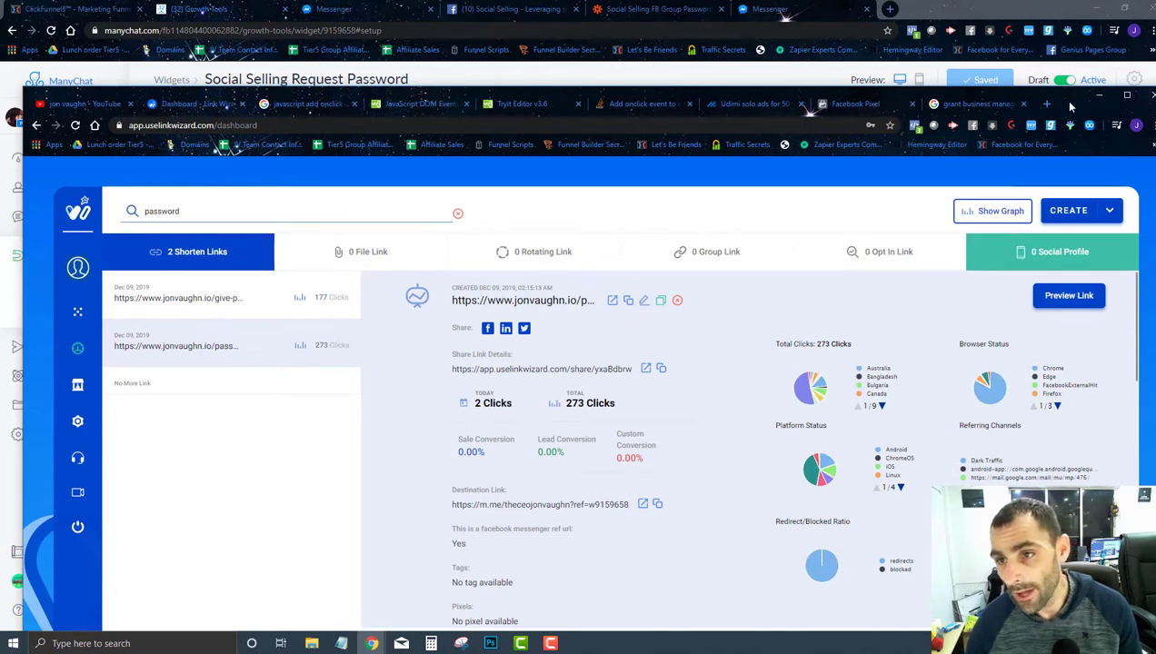
pyautogui.click(1099, 94)
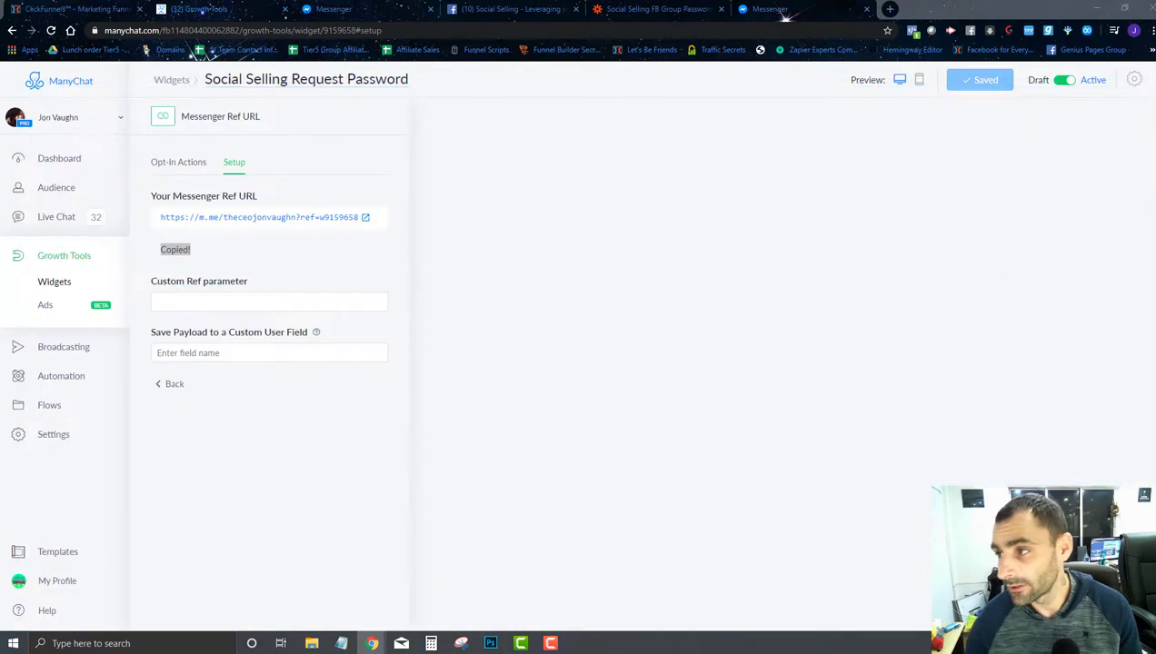
# Step: Close both Messenger tabs and open the jonvaughn.io/password short link in a new tab
pyautogui.click(866, 9)
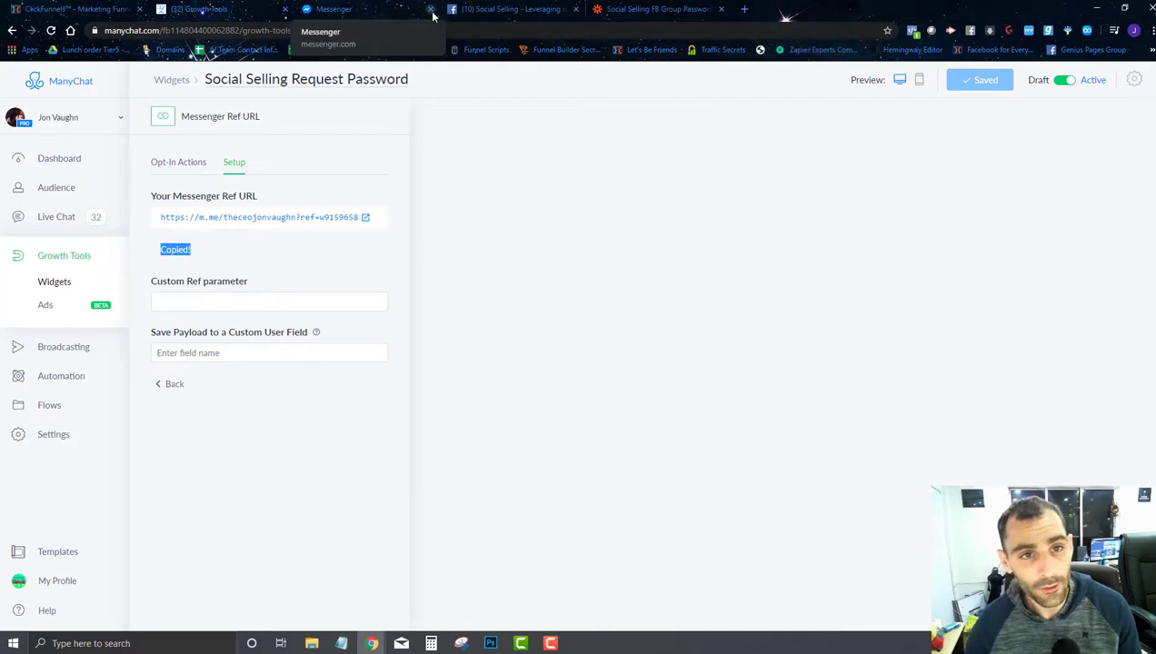
pyautogui.click(431, 9)
pyautogui.click(599, 9)
pyautogui.hotkey('ctrl', 'v')
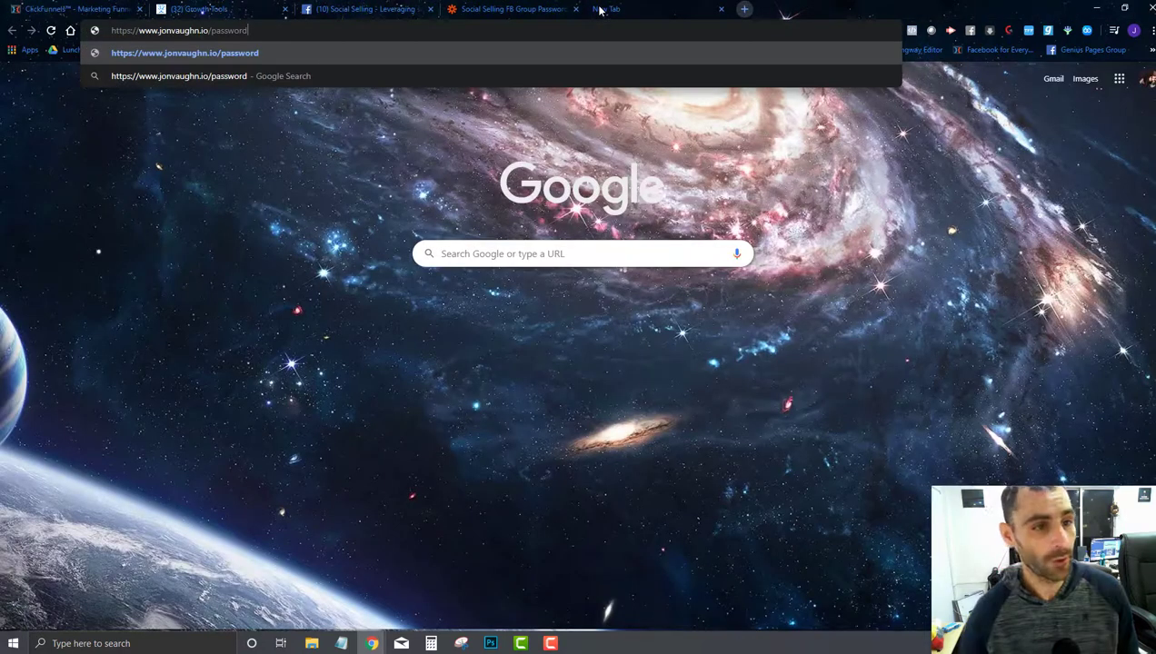
pyautogui.press('Return')
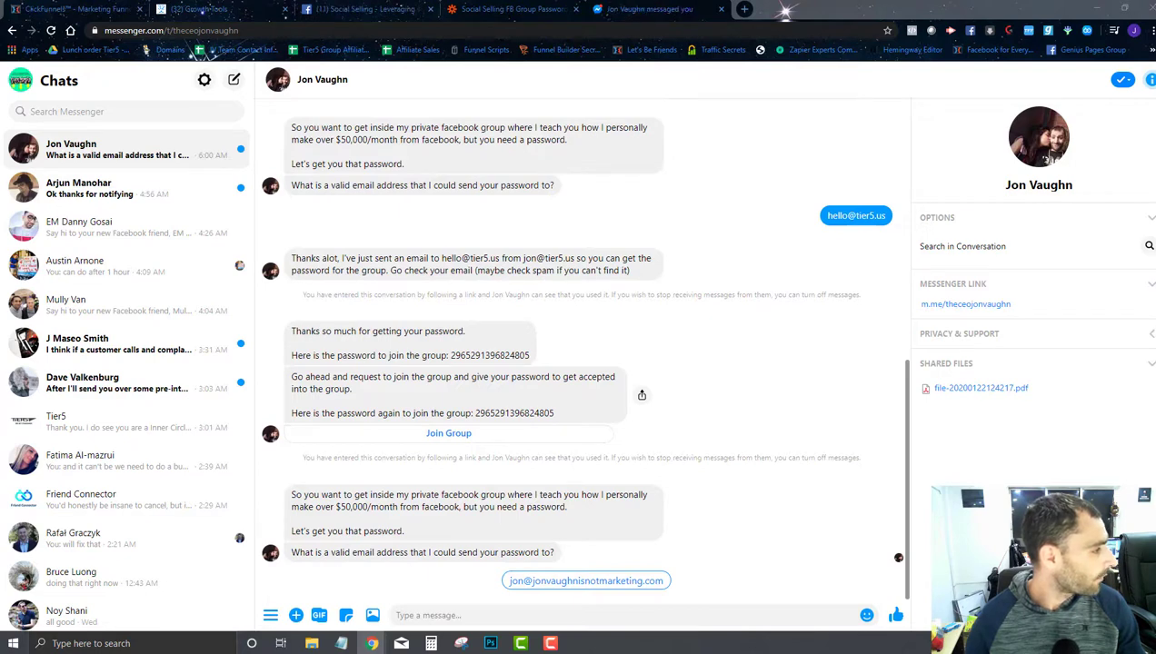
# Step: Reply to the Messenger bot with the recipient's email address
pyautogui.click(511, 614)
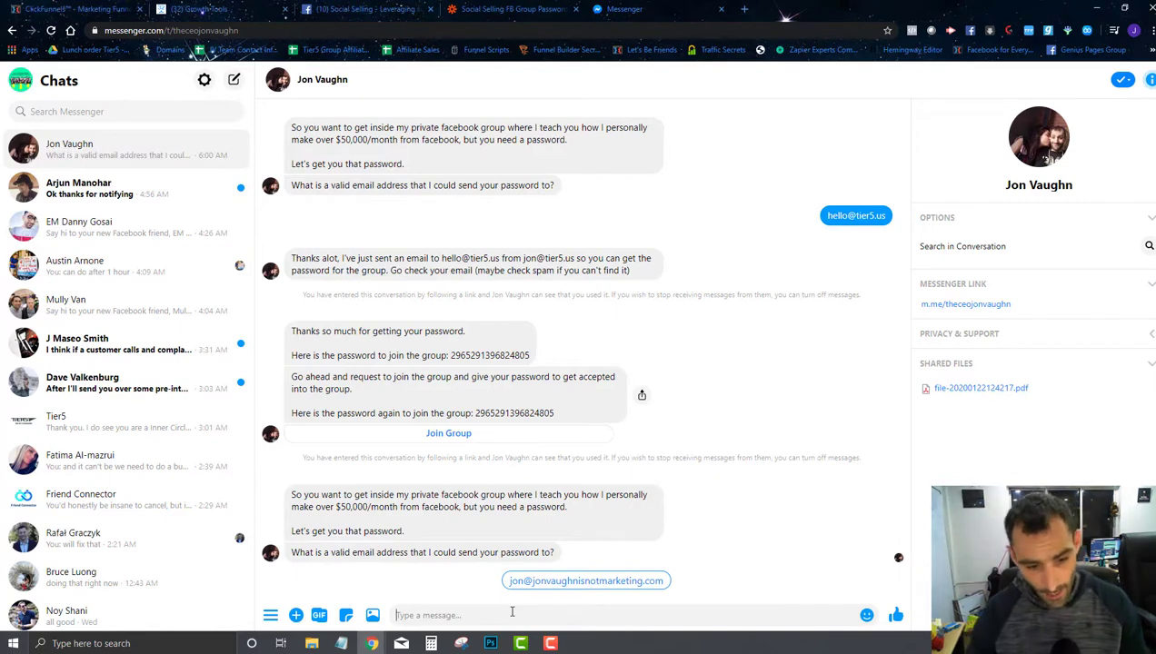
pyautogui.write('jo')
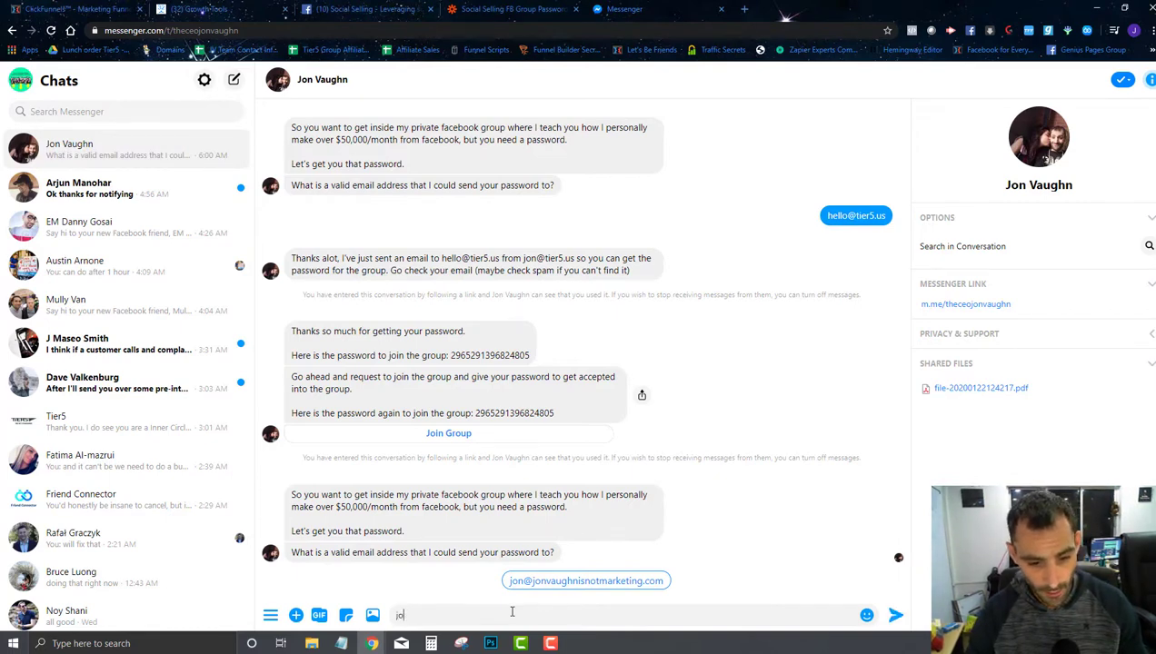
pyautogui.press('BackSpace')
pyautogui.press('BackSpace')
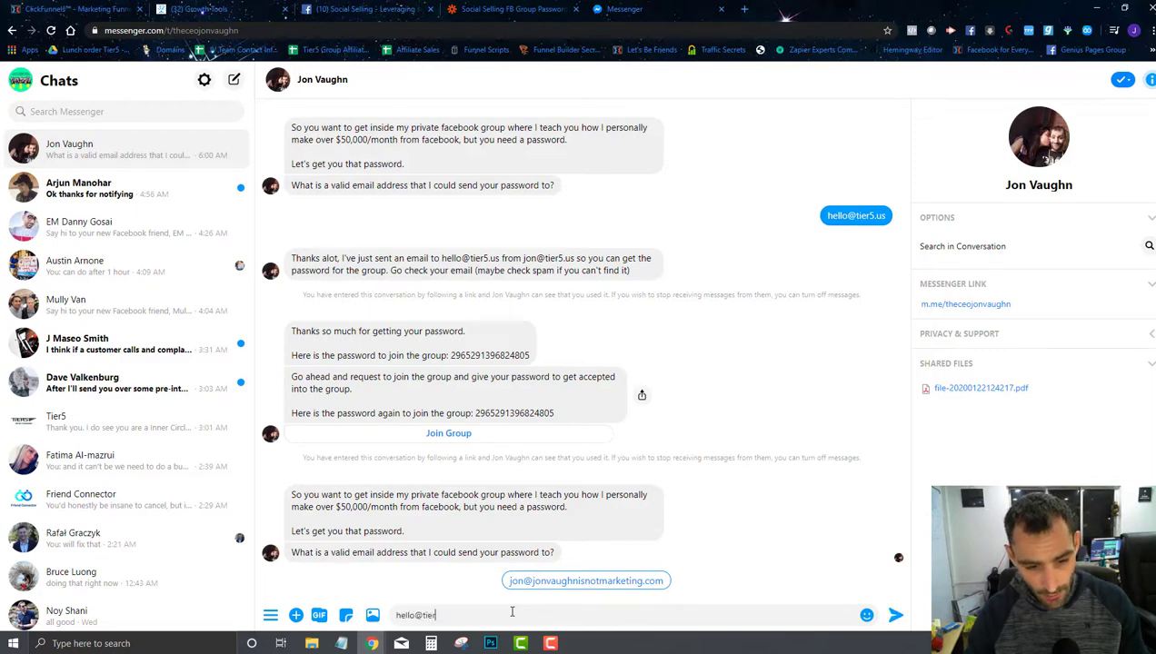
pyautogui.press('Return')
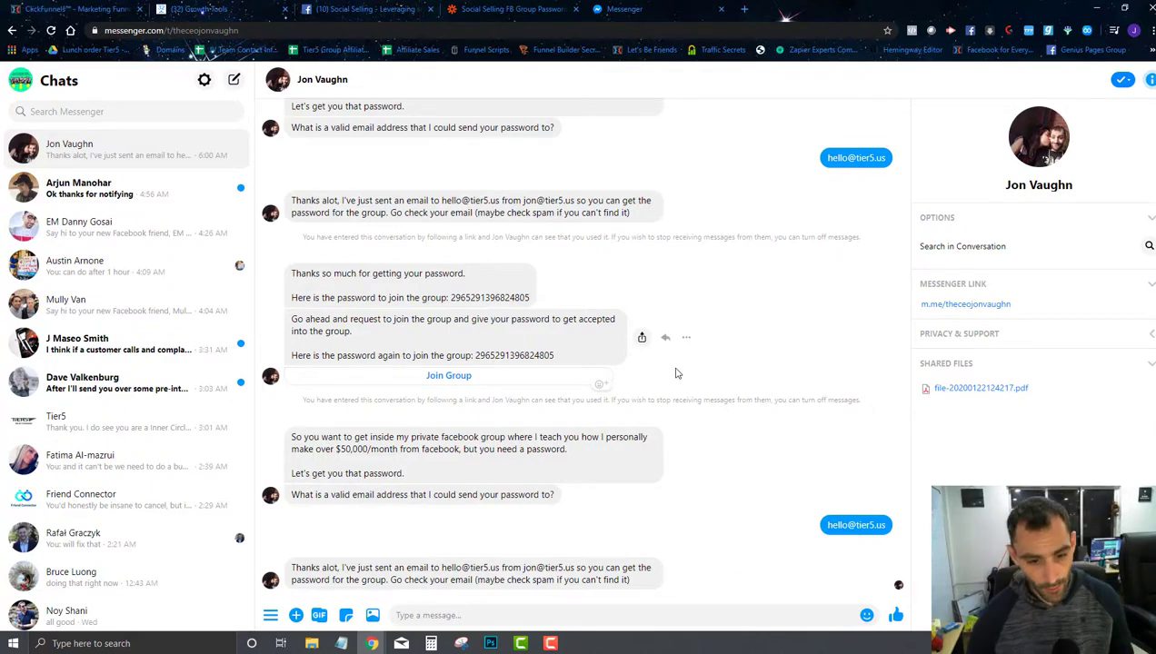
# Step: In Zapier, leave the password-request zap editor and view the Task History
pyautogui.click(492, 11)
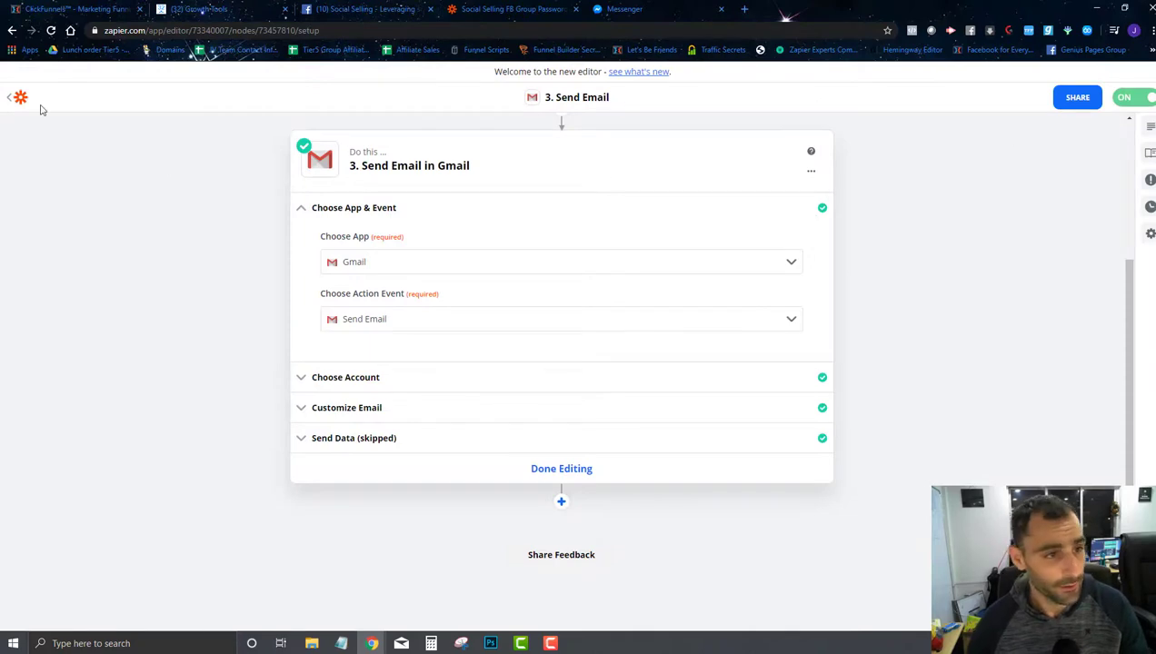
pyautogui.scroll(3, 91, 261)
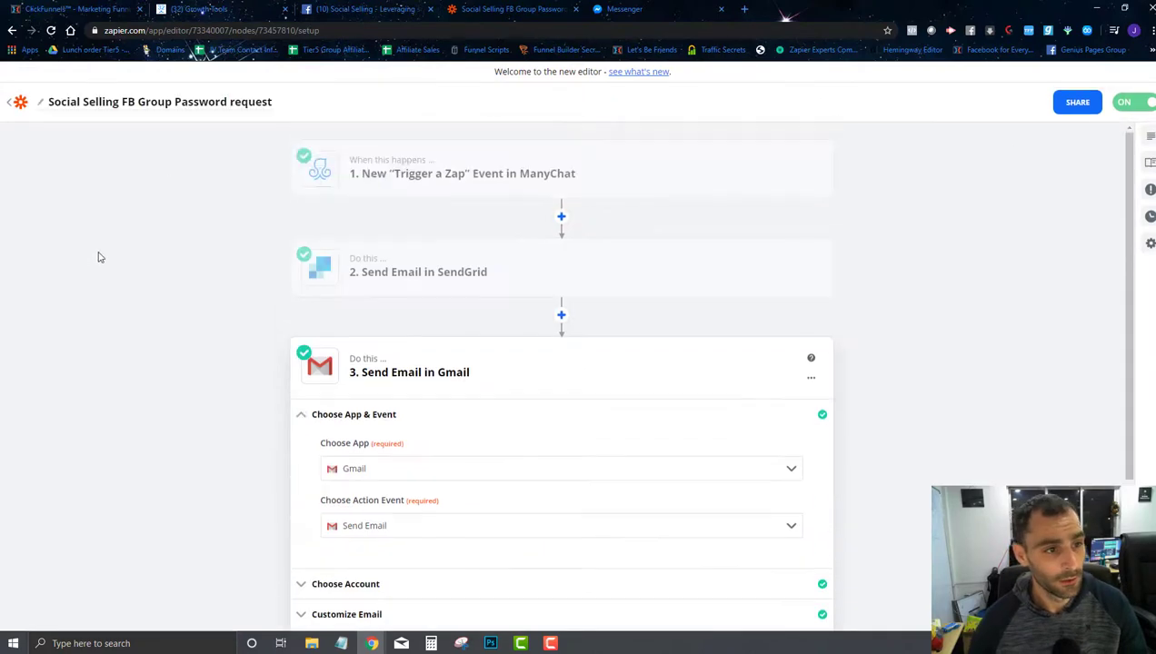
pyautogui.click(13, 106)
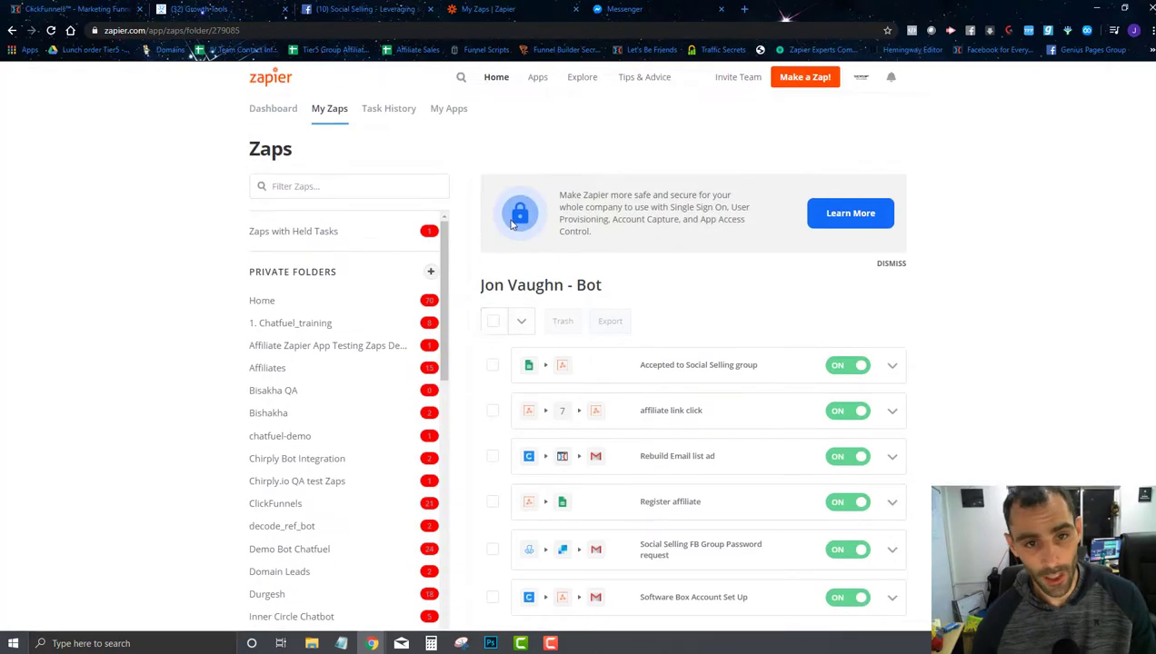
pyautogui.click(411, 109)
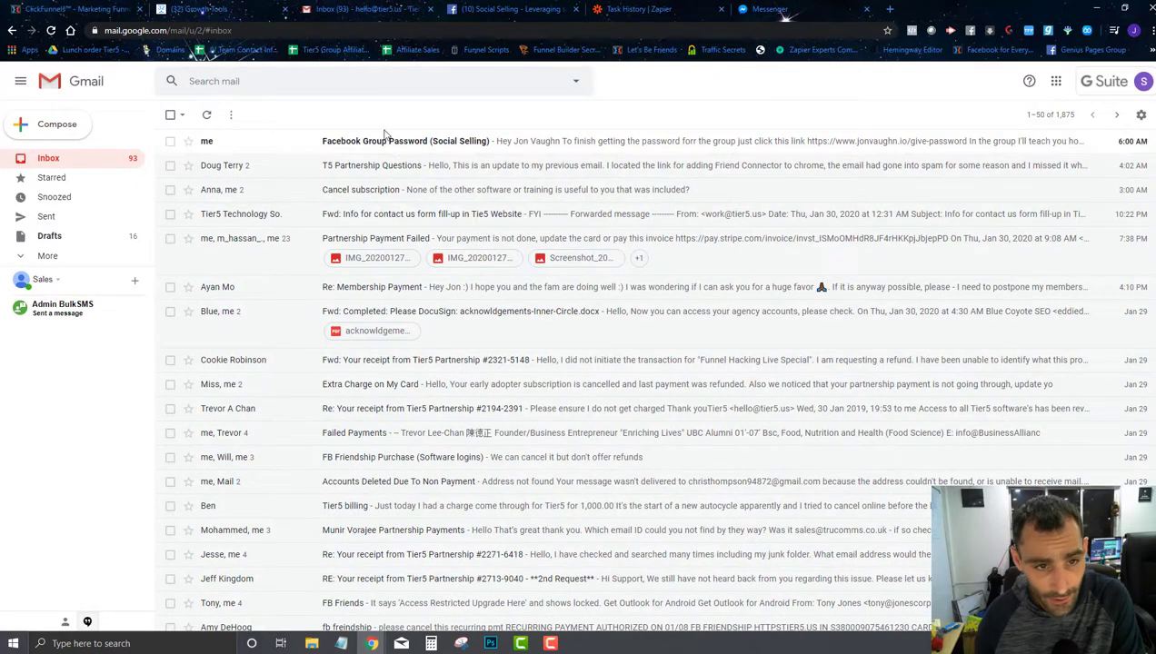
# Step: Open the Facebook Group Password email in Gmail and follow its jonvaughn.io/give-password link
pyautogui.click(419, 145)
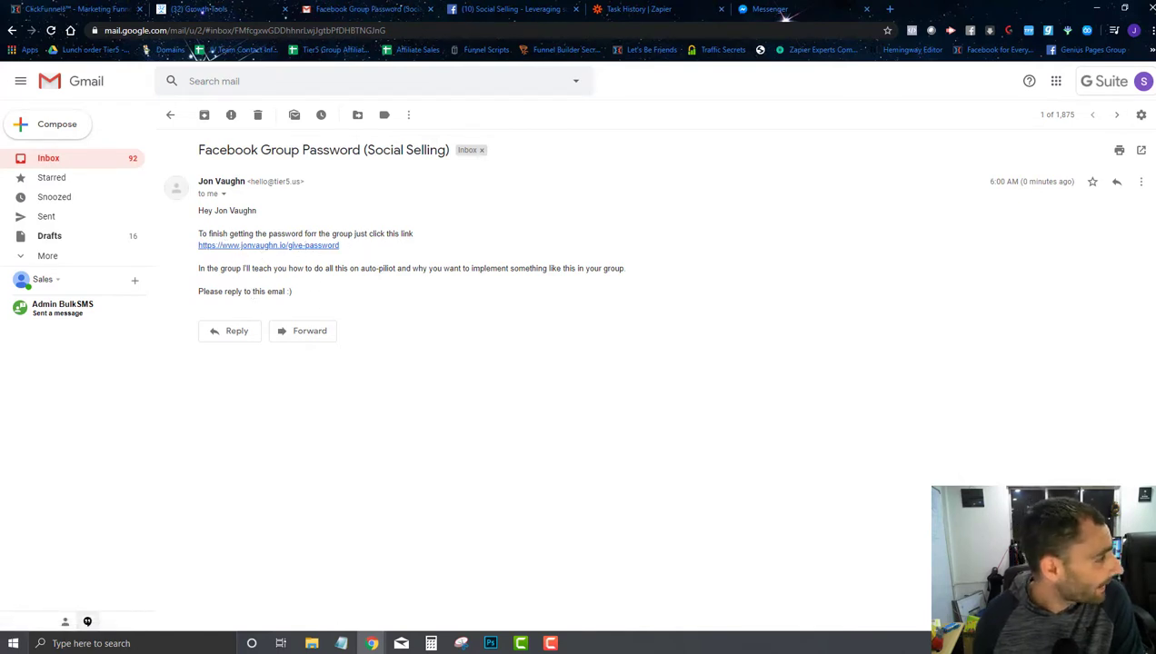
pyautogui.click(261, 246)
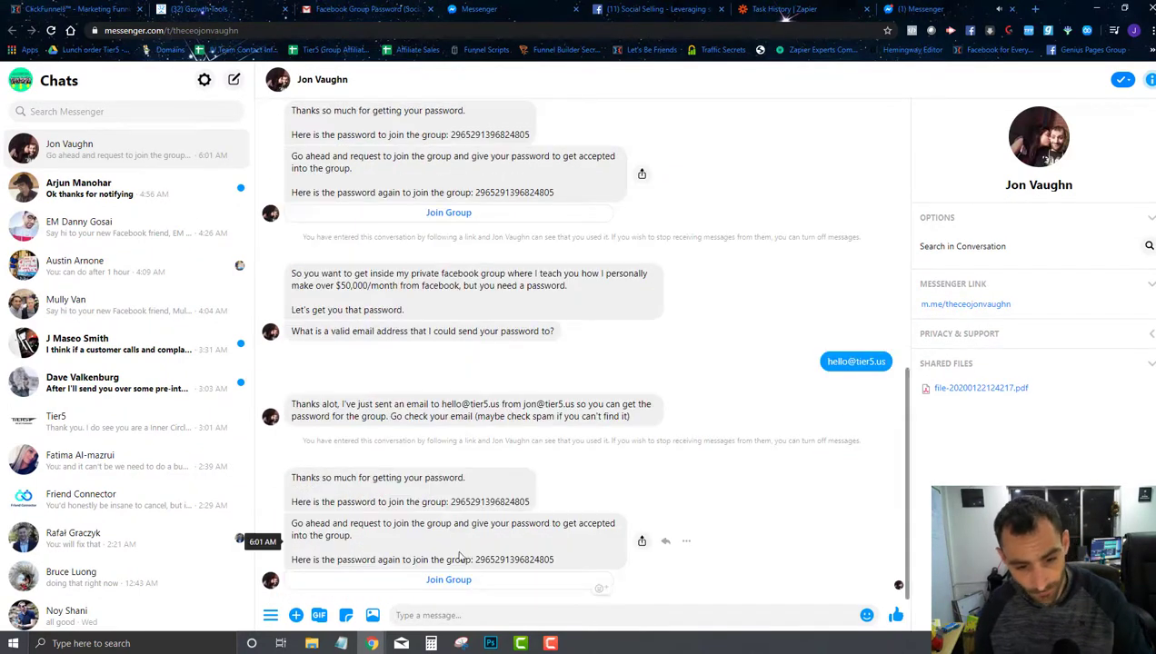
# Step: Select the group password number in the bot's reply and follow the Join Group link
pyautogui.doubleClick(499, 558)
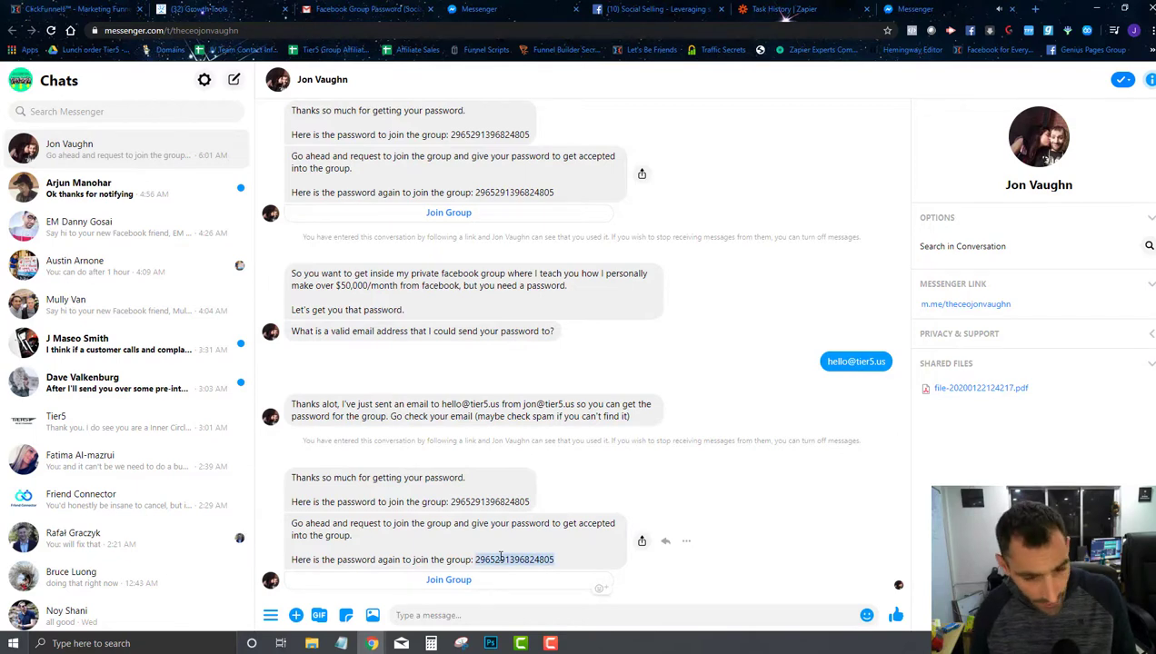
pyautogui.click(449, 582)
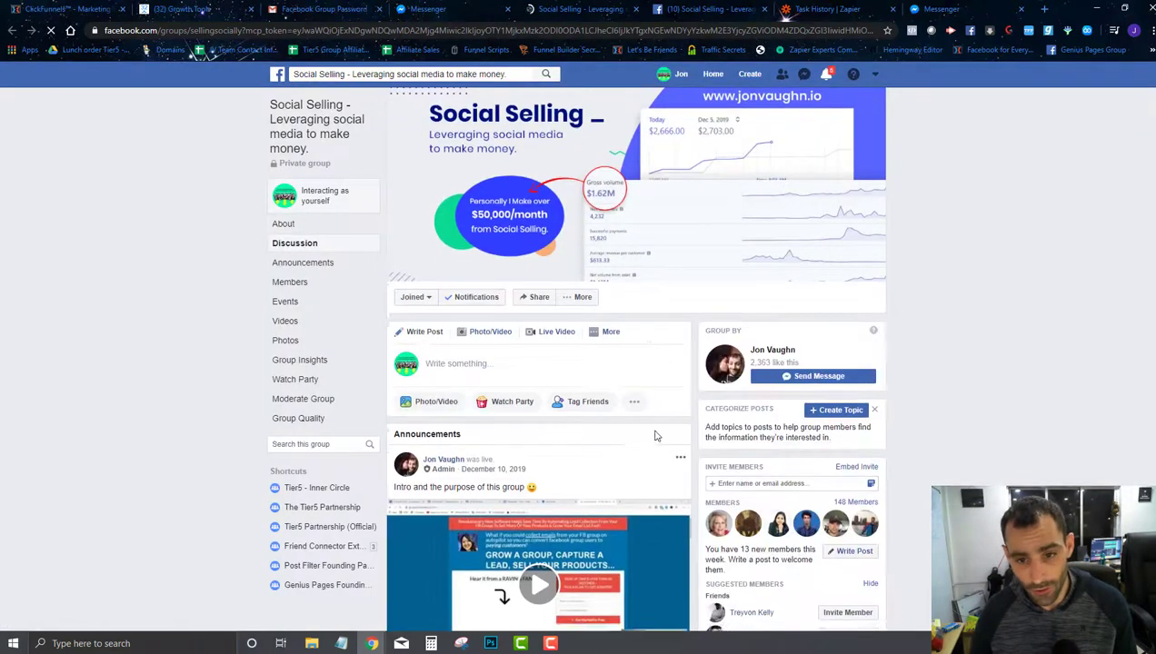
# Step: Scroll through the Social Selling Facebook group page, then return to the ManyChat widget setup tab
pyautogui.scroll(-3, 655, 436)
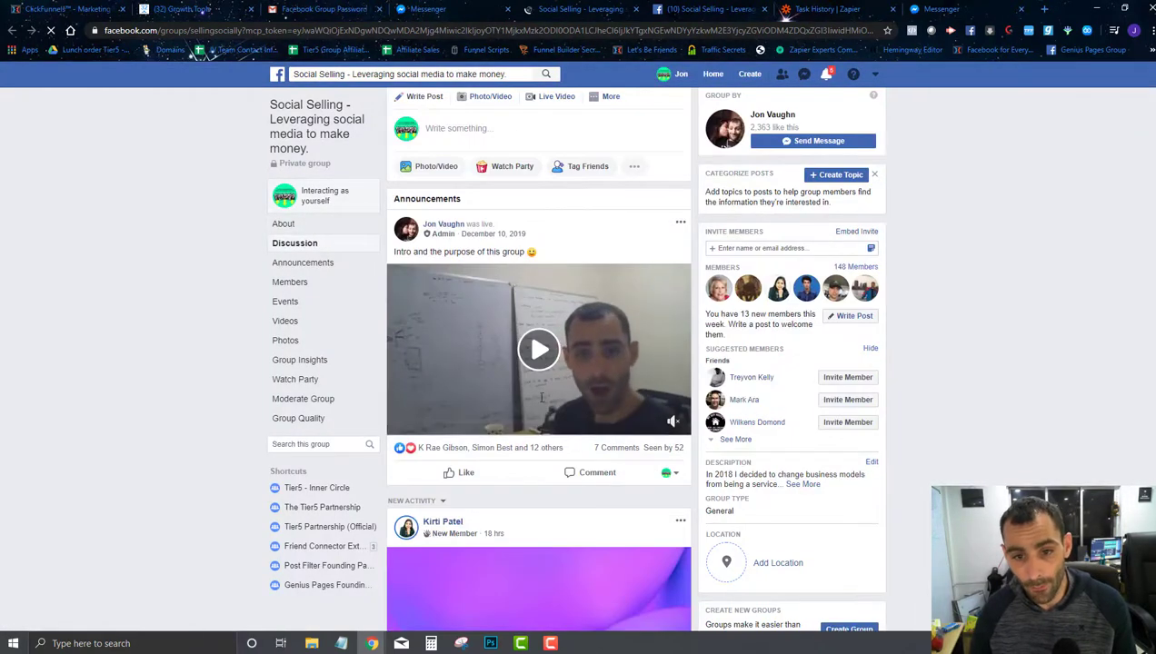
pyautogui.scroll(-4, 541, 372)
pyautogui.scroll(7, 541, 372)
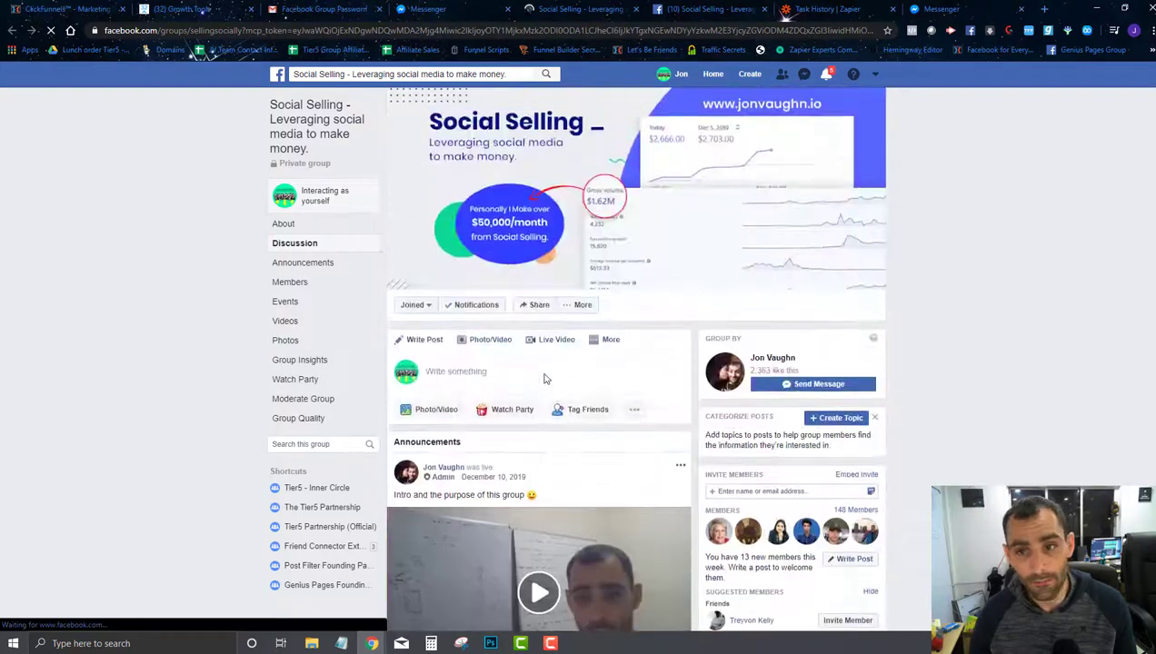
pyautogui.click(211, 8)
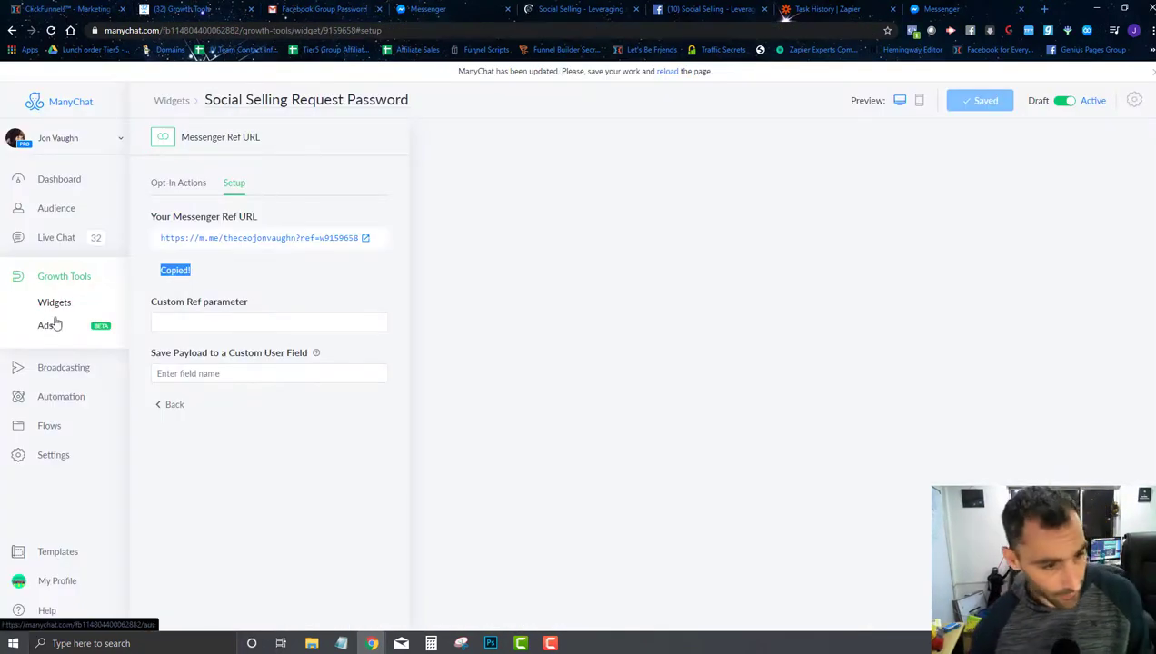
# Step: Check the Request Password and Deliver Password flows in the Social Selling Group folder, then go to Growth Tools
pyautogui.click(66, 438)
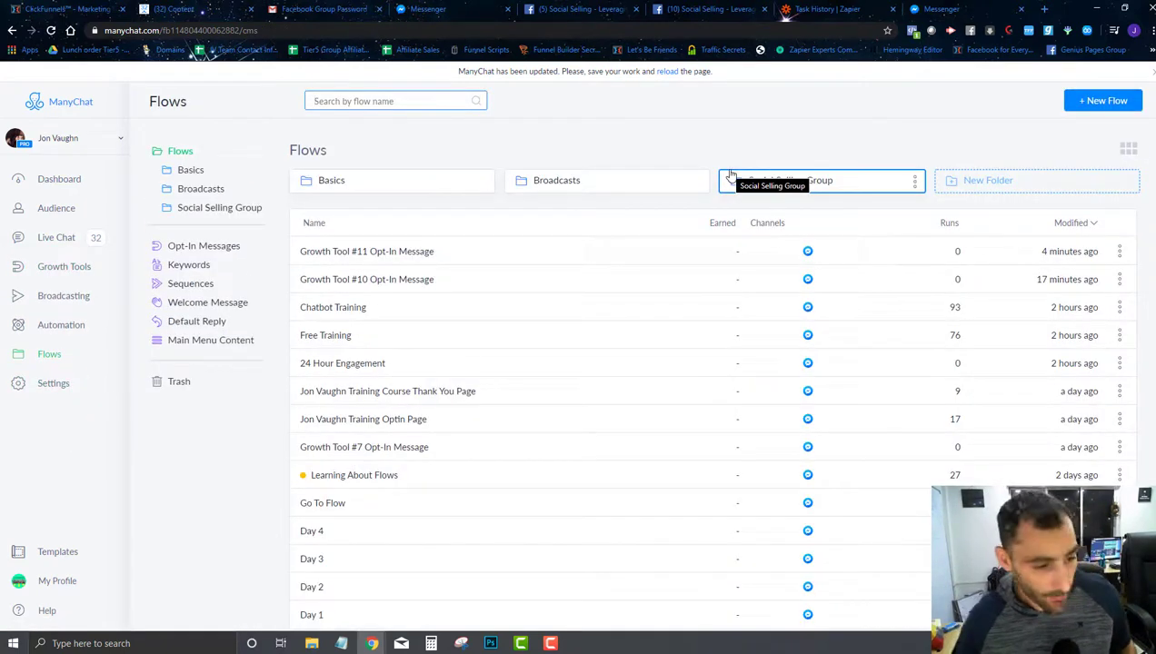
pyautogui.click(832, 187)
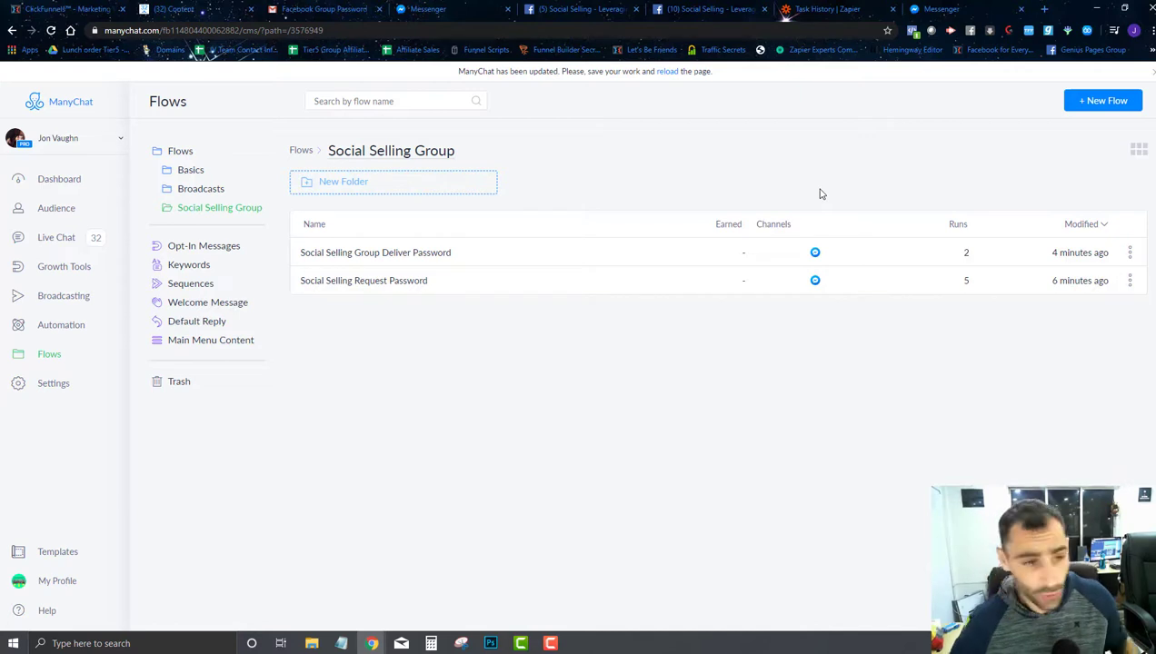
pyautogui.click(71, 267)
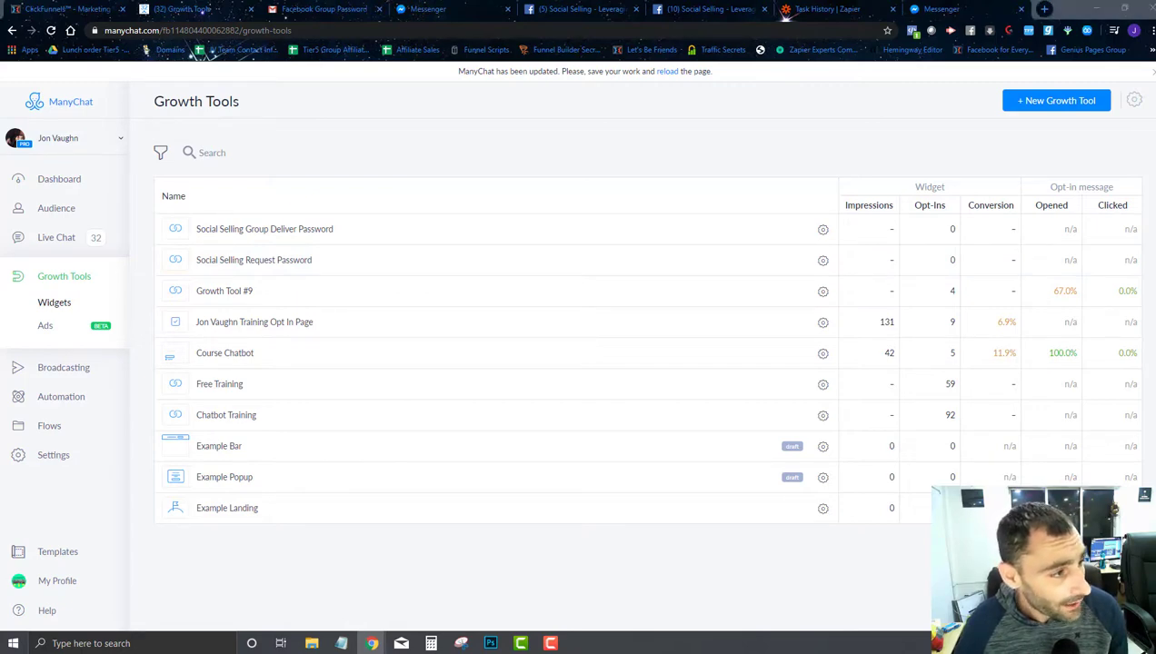
# Step: Load the jonvaughn.io/free-training-link short link in the Messenger tab
pyautogui.click(968, 9)
pyautogui.click(353, 32)
pyautogui.write('https://www.jonvaughn.io/free-training-link')
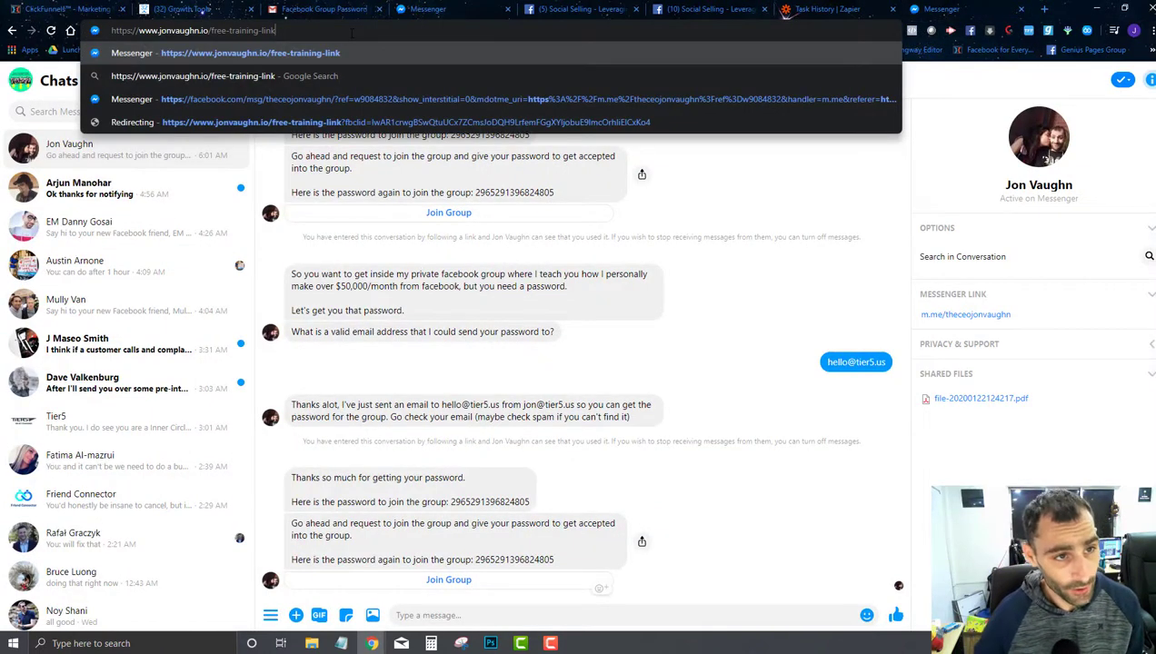
pyautogui.press('Return')
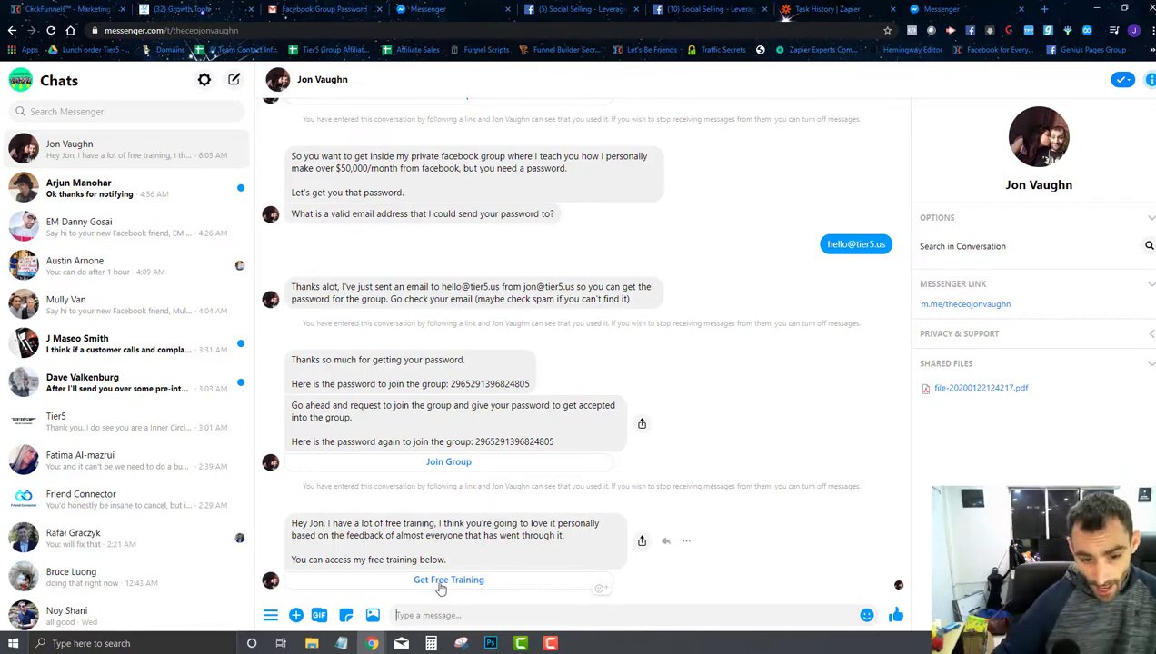
# Step: Open the bot's Get Free Training page, close the tabs, and return to ManyChat Growth Tools
pyautogui.click(442, 580)
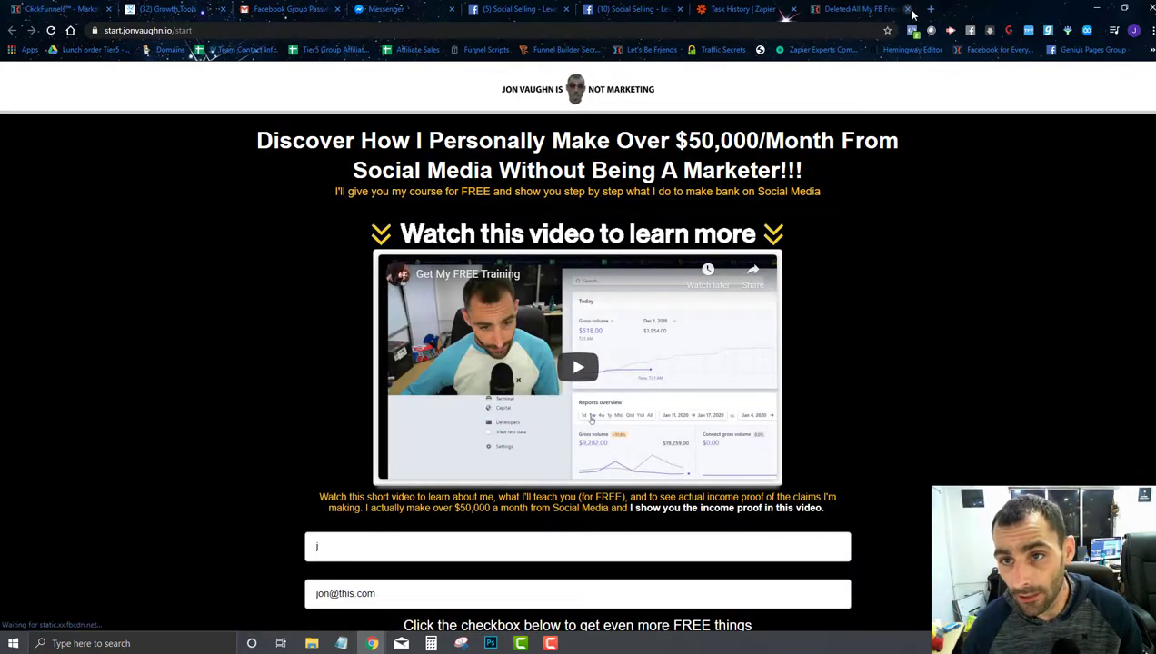
pyautogui.hotkey('ctrl', 'w')
pyautogui.hotkey('ctrl', 'w')
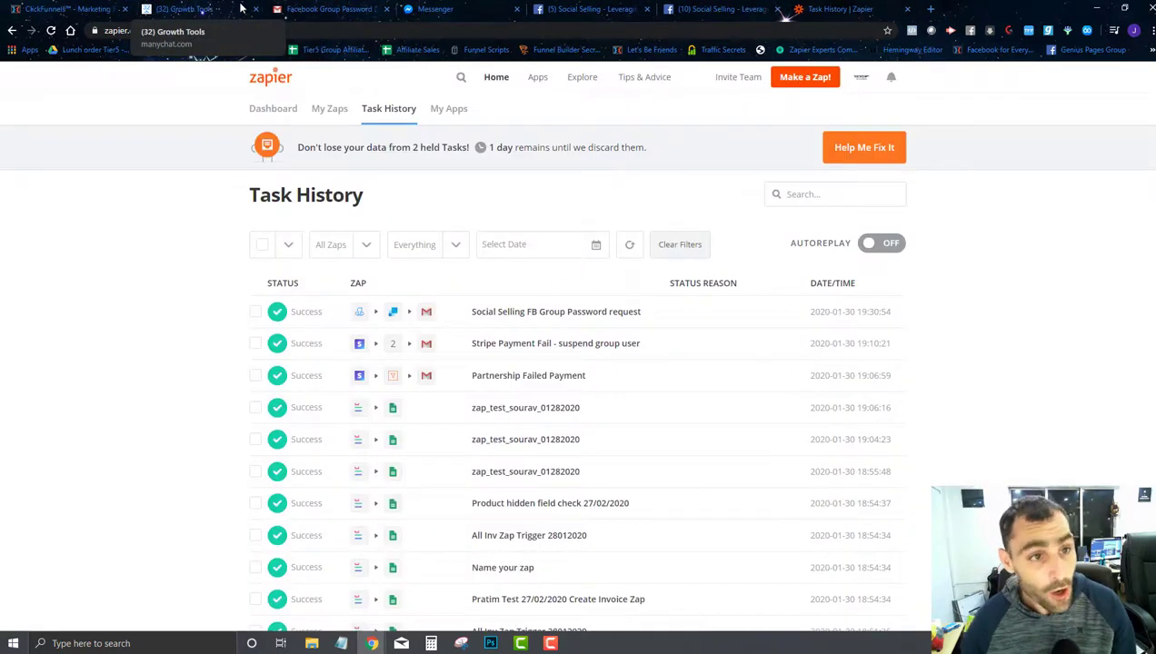
pyautogui.click(241, 8)
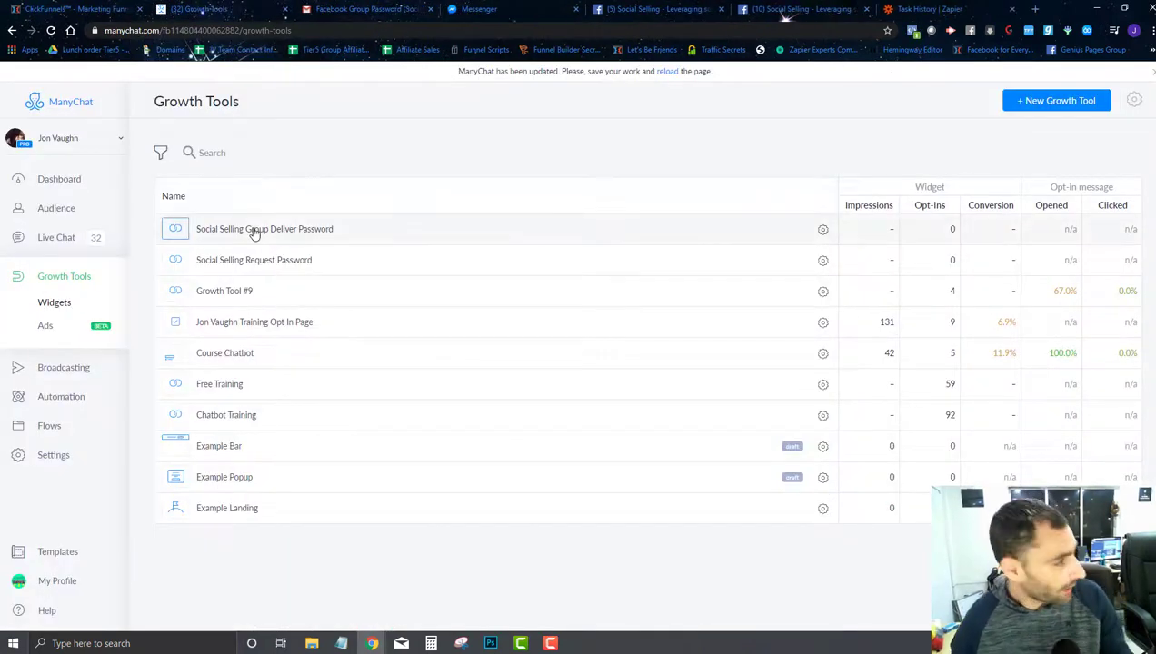